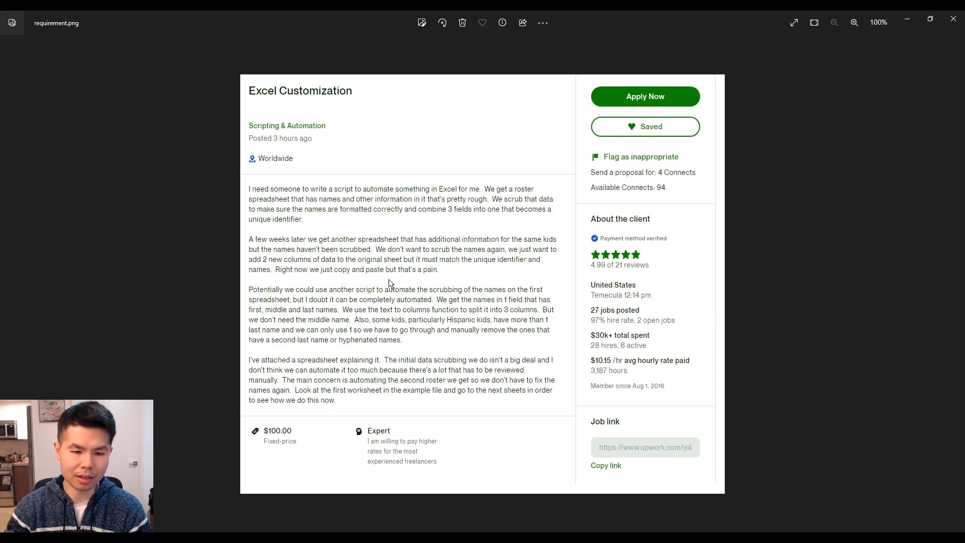
Step: Switch from the job posting image to the Upwork test roster.xlsx workbook in Excel
left_click(330, 539)
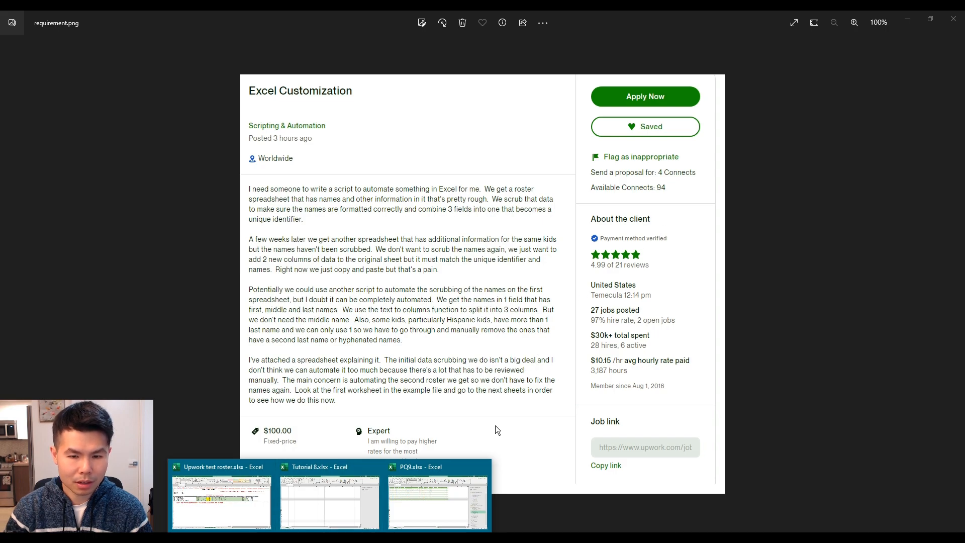
left_click(485, 468)
left_click(287, 477)
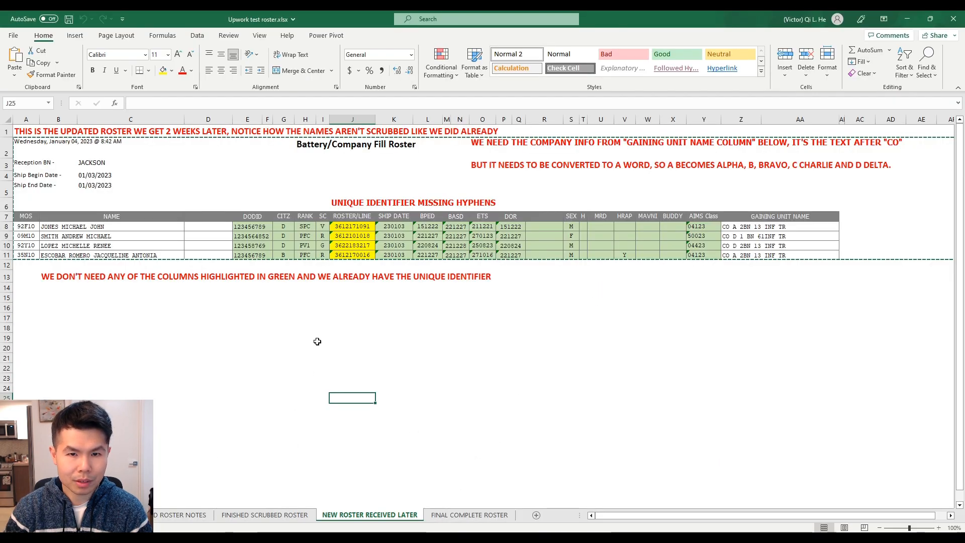
Step: Examine the original Daily Processing Roster on the first sheet, covering its roster rows, the name column and the green columns marked as unneeded
left_click(80, 515)
left_click(307, 417)
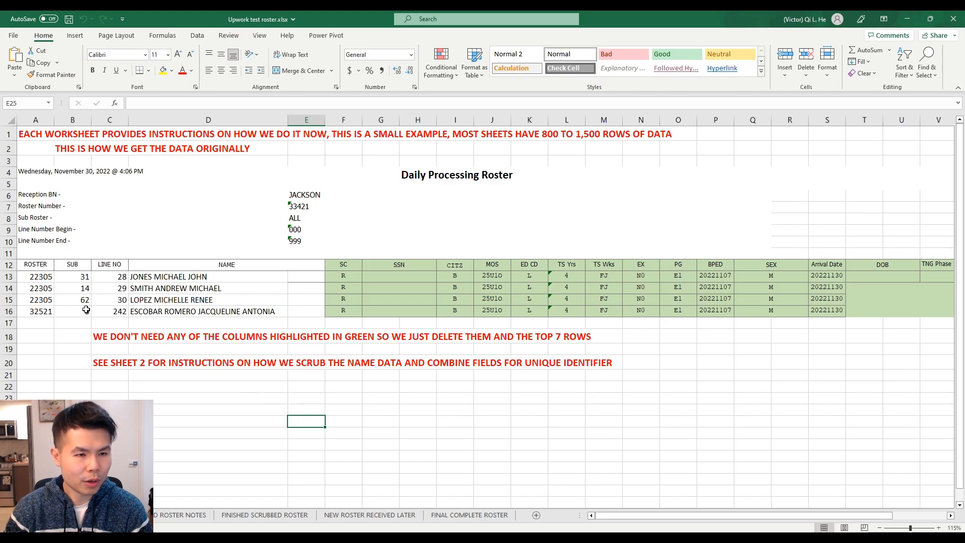
left_click_drag(9, 312, 10, 173)
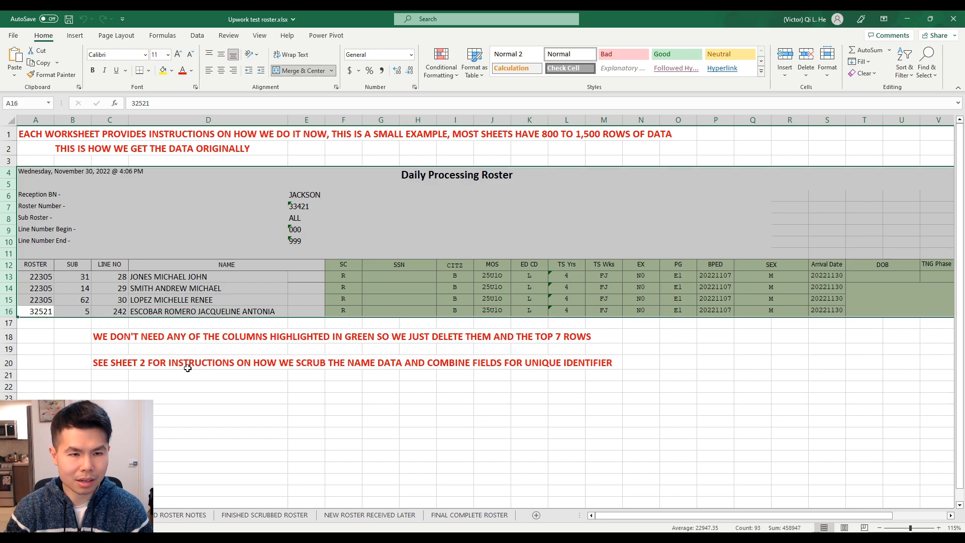
left_click(149, 301)
left_click_drag(170, 274, 171, 311)
left_click(392, 276)
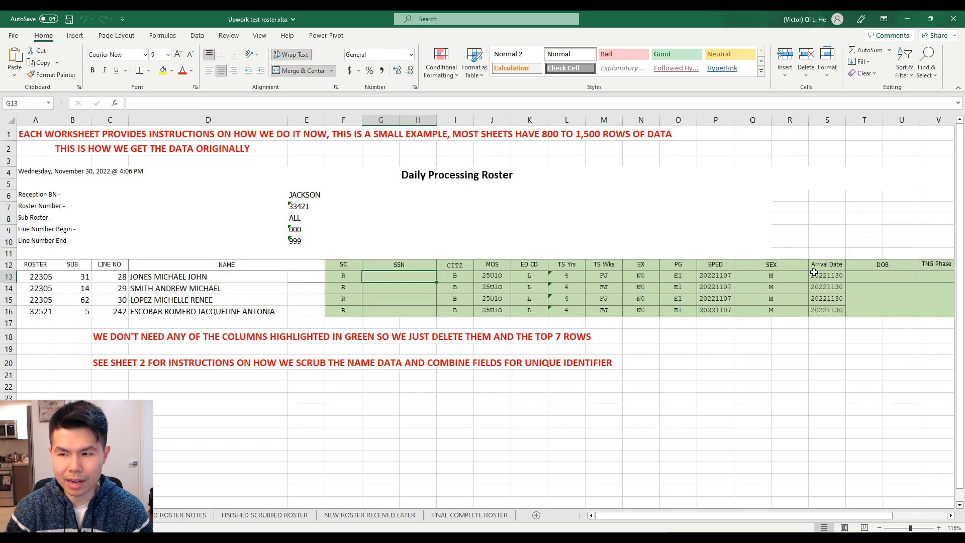
left_click_drag(816, 272, 352, 314)
left_click(57, 334)
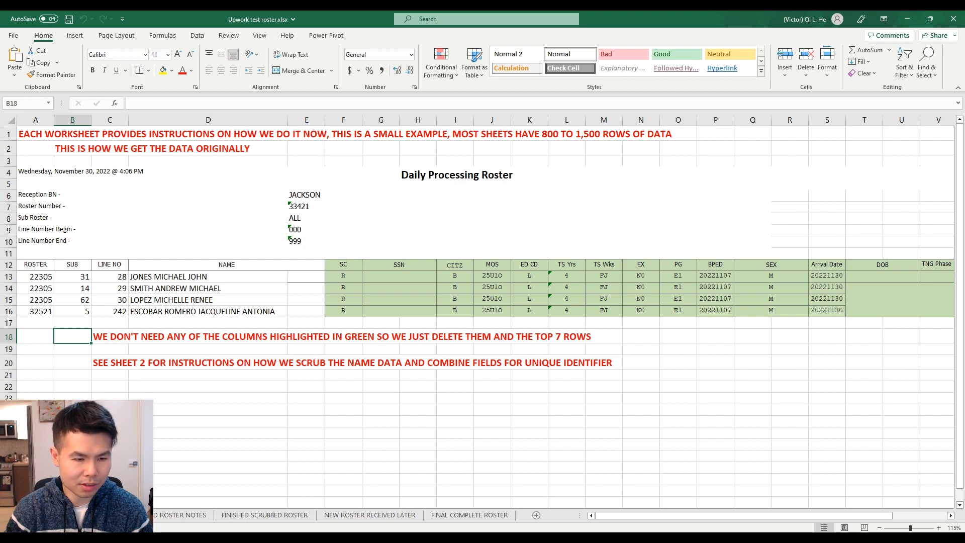
Step: Examine the scrubbing notes sheet, covering the roster, sub and line number fields, the combined unique identifier and the split name columns
left_click(156, 518)
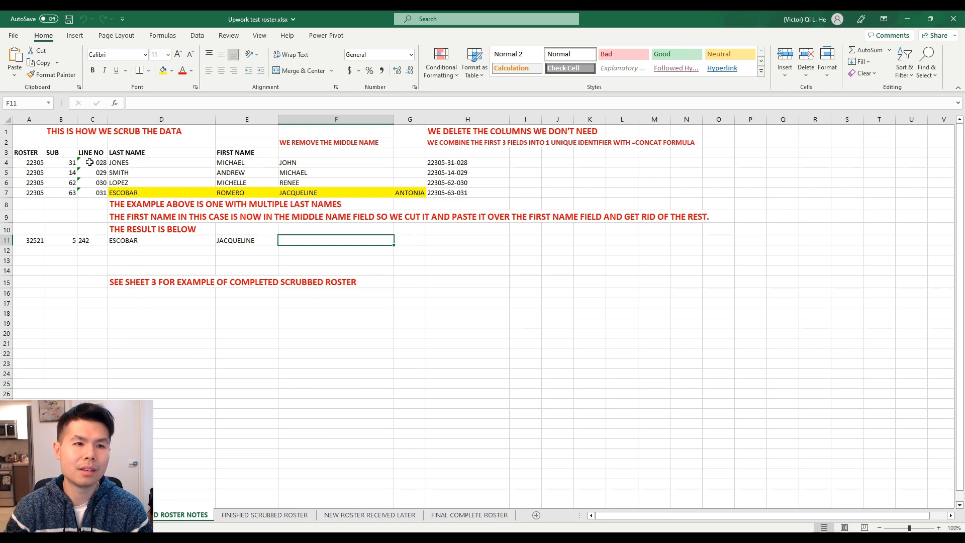
left_click_drag(106, 154, 38, 190)
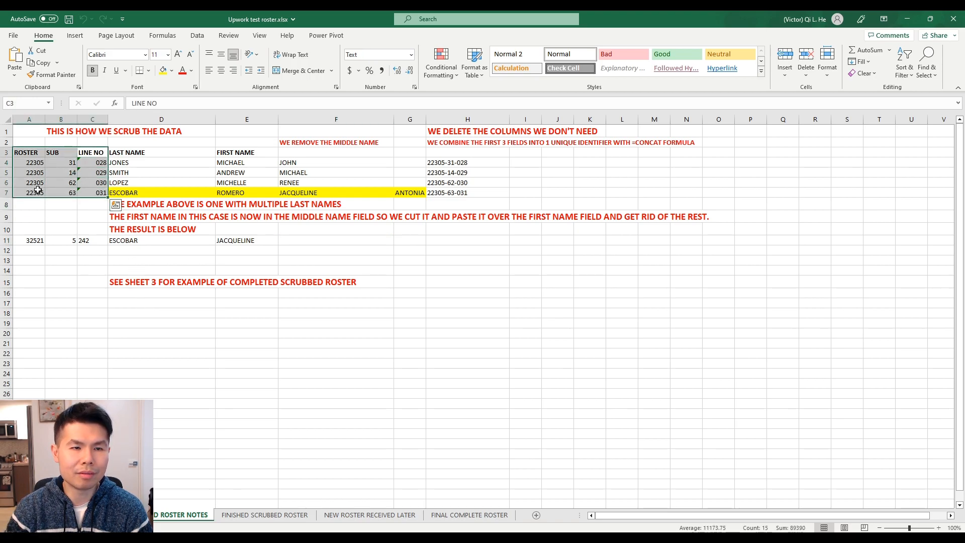
left_click_drag(475, 163, 473, 192)
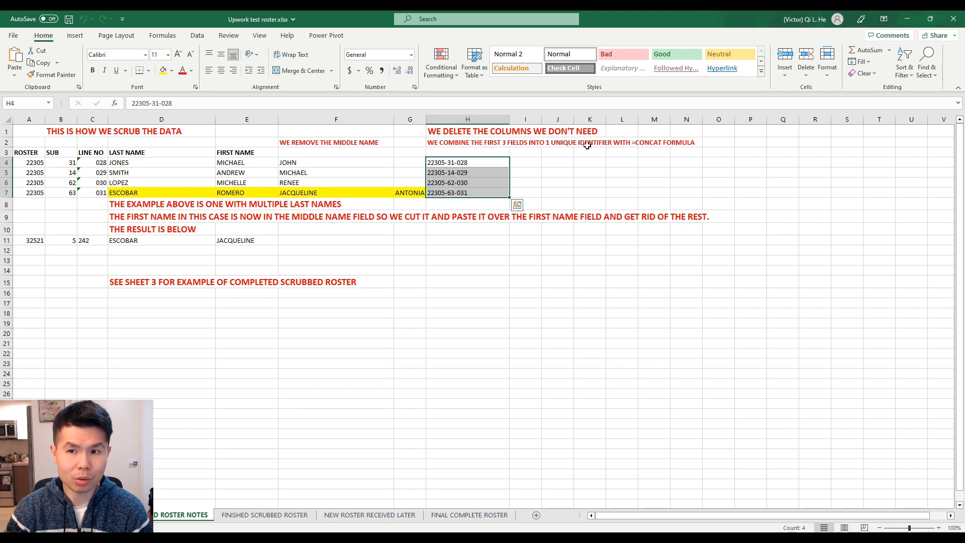
left_click(455, 164)
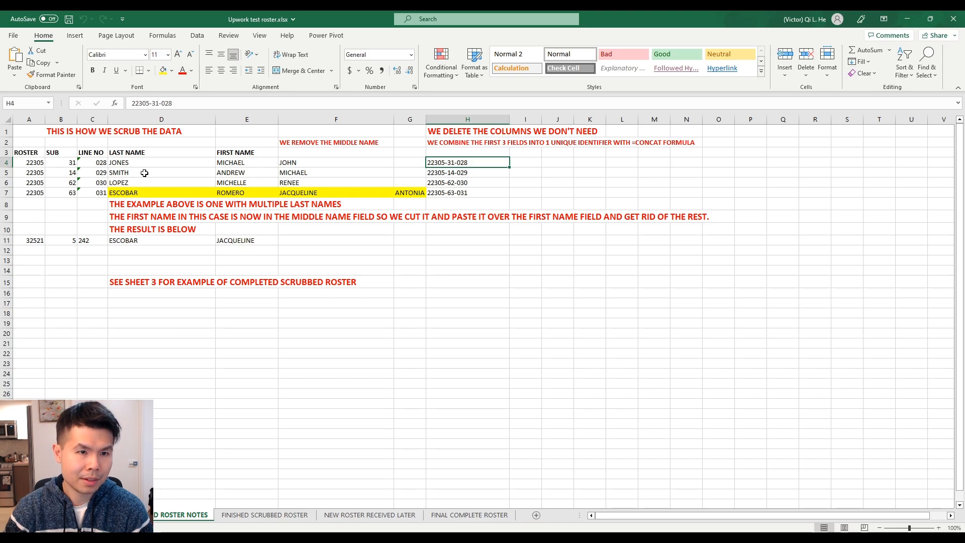
left_click_drag(166, 153, 410, 194)
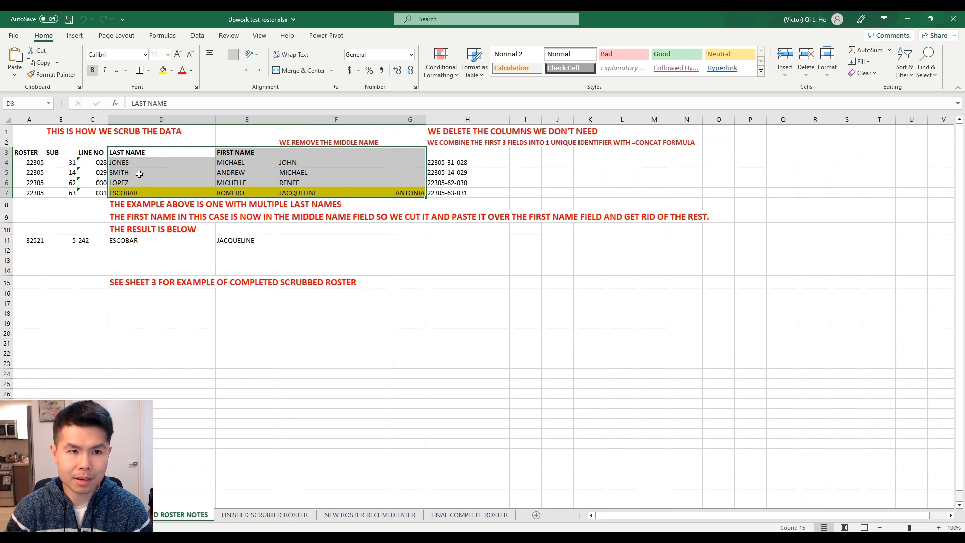
left_click_drag(139, 153, 234, 190)
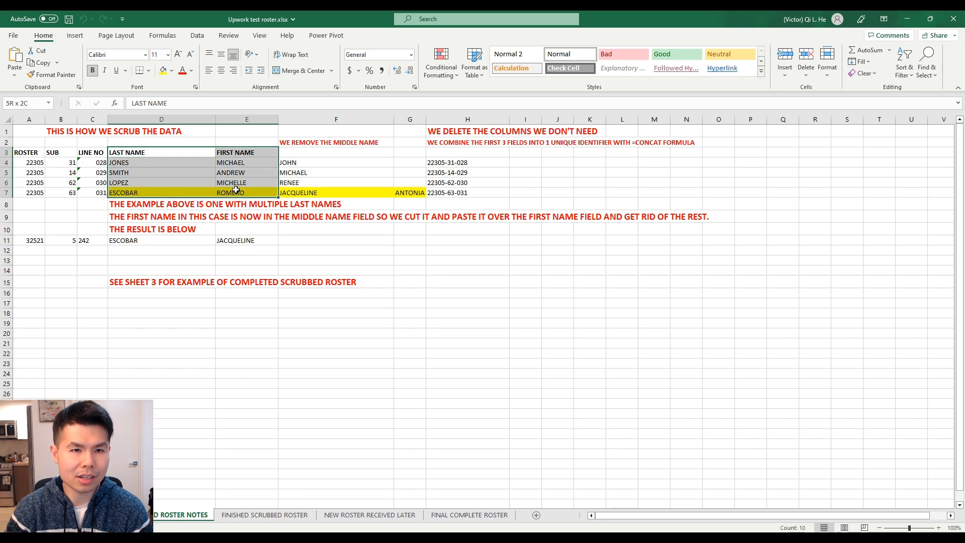
Step: Compare the original roster's single name column with the split last and first name columns in the scrubbing notes
key("ctrl+Page_Up")
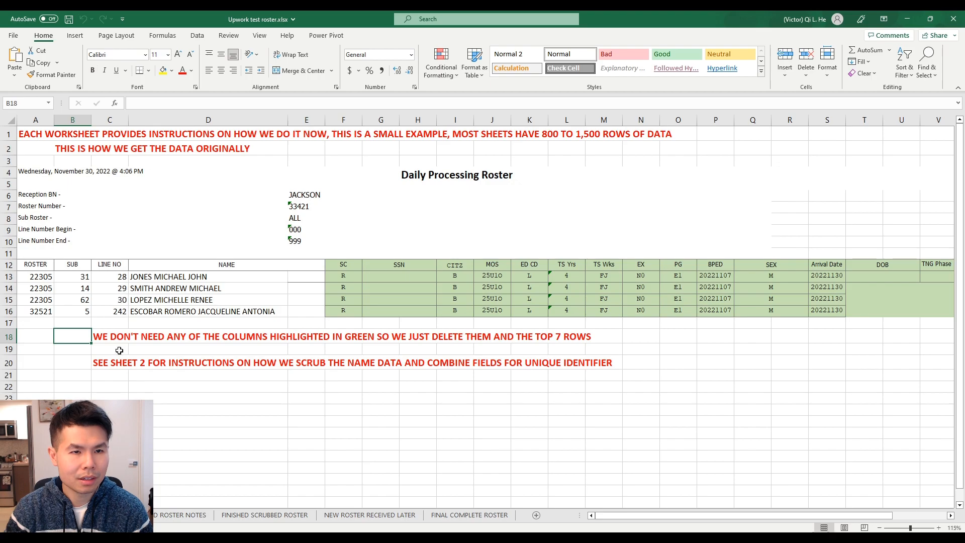
left_click_drag(190, 265, 195, 311)
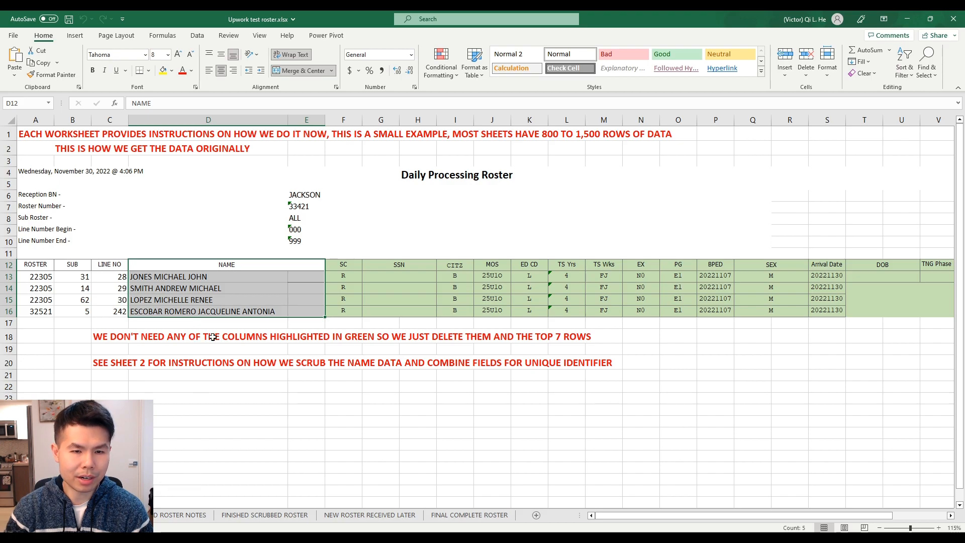
left_click(180, 515)
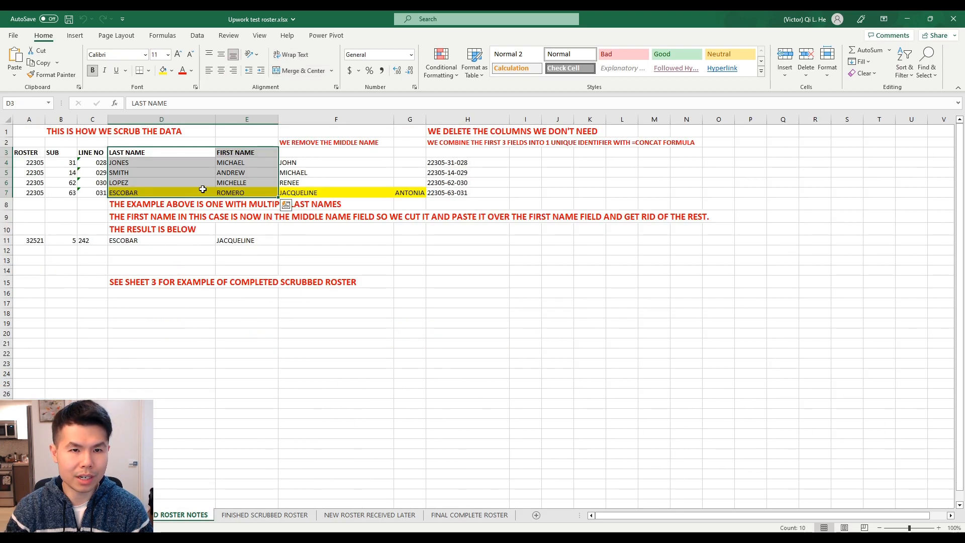
Step: Review the FINISHED SCRUBBED ROSTER sheet's student ID, name, battalion and graduation date columns
left_click(234, 514)
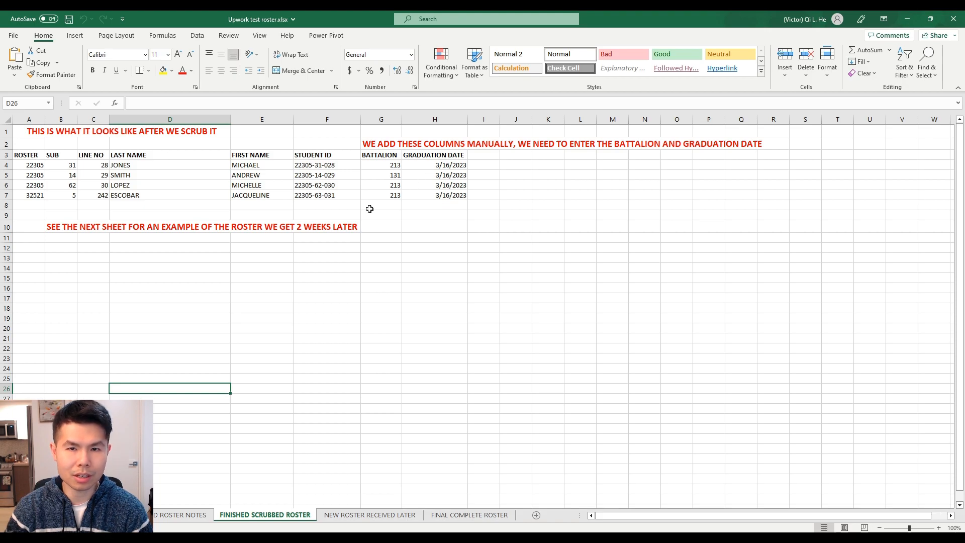
left_click_drag(320, 157, 330, 195)
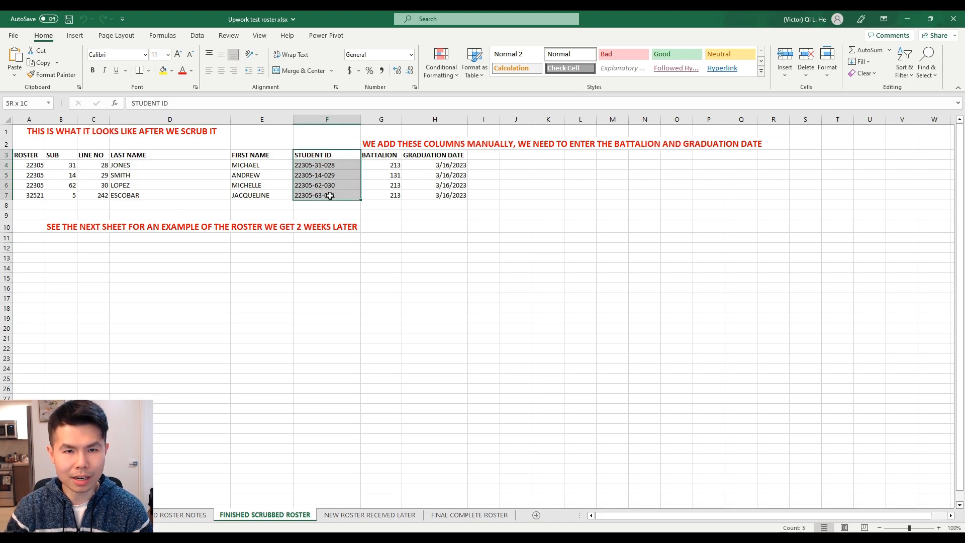
left_click_drag(257, 154, 155, 193)
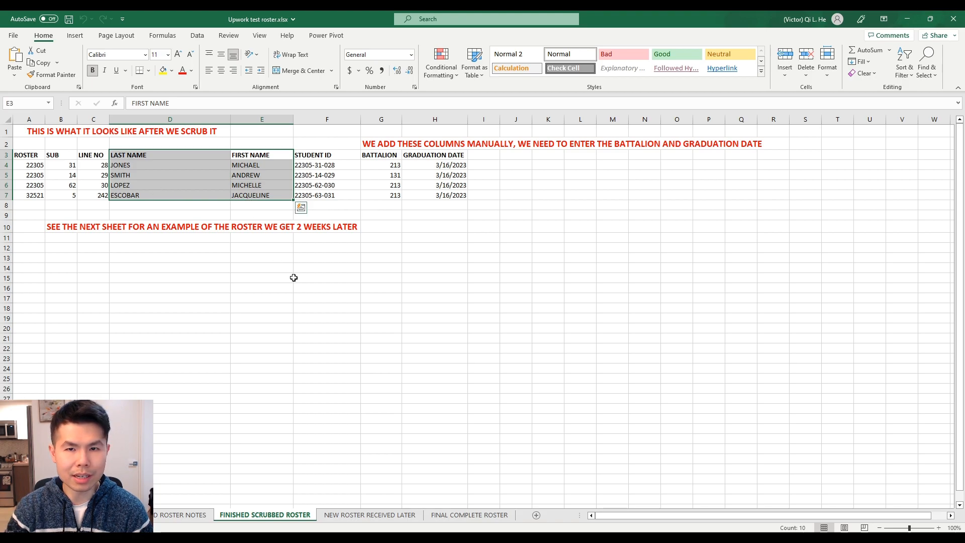
left_click_drag(400, 146, 453, 195)
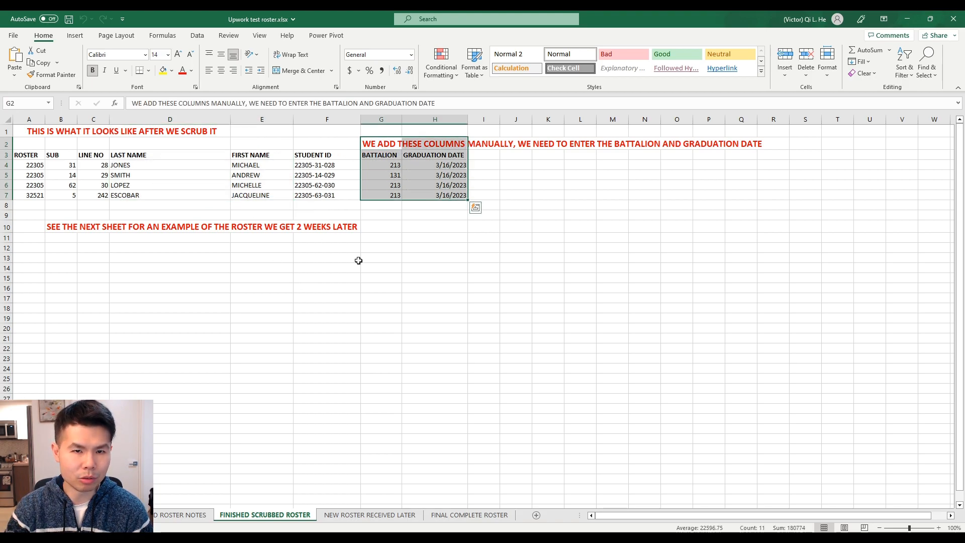
Step: Examine the NEW ROSTER RECEIVED LATER sheet, covering its roster rows, the gaining unit name column and the note on converting company letters to words
left_click(331, 514)
left_click(331, 347)
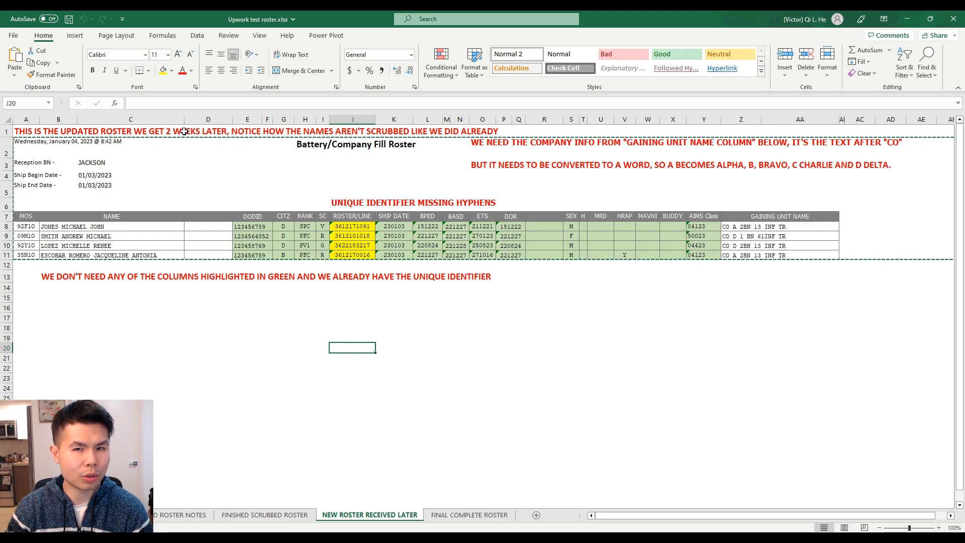
left_click_drag(16, 254, 407, 227)
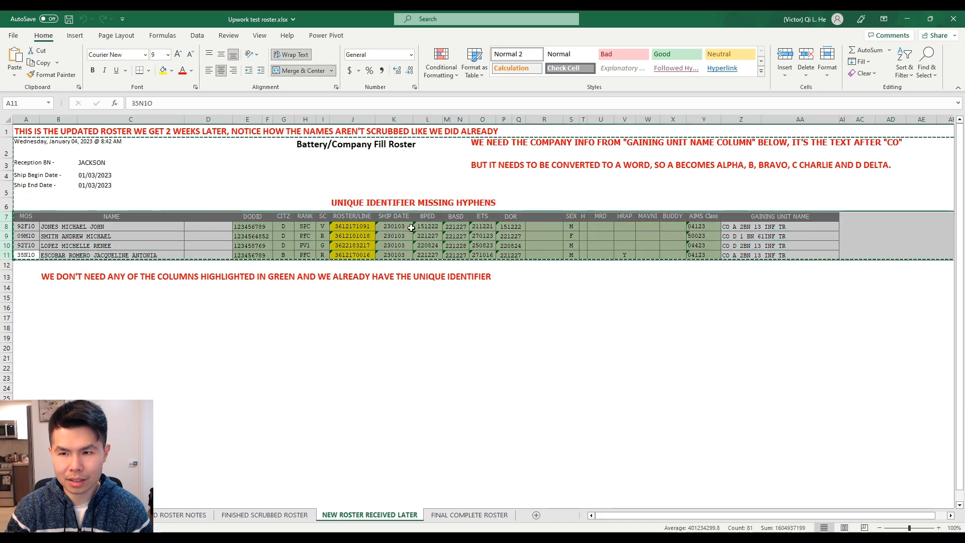
left_click_drag(757, 217, 737, 255)
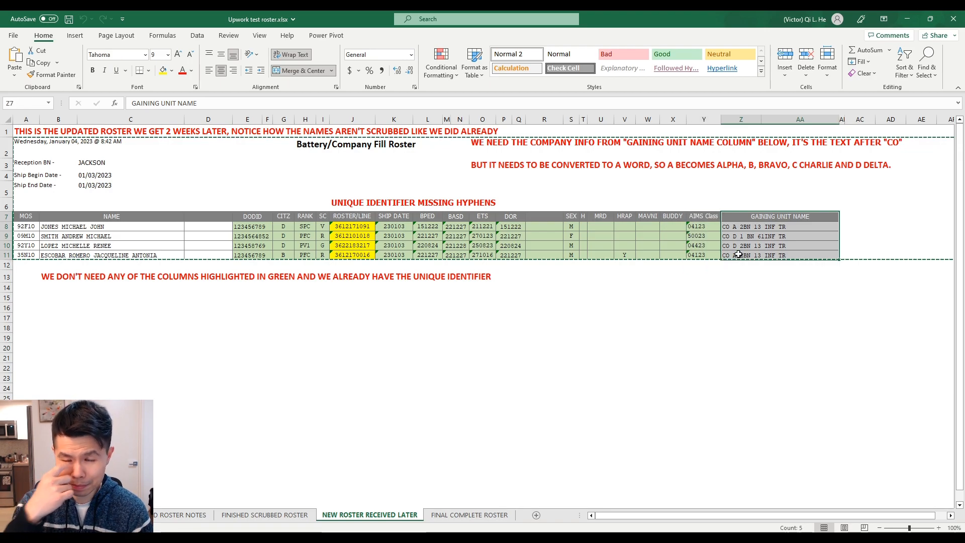
left_click_drag(739, 226, 749, 256)
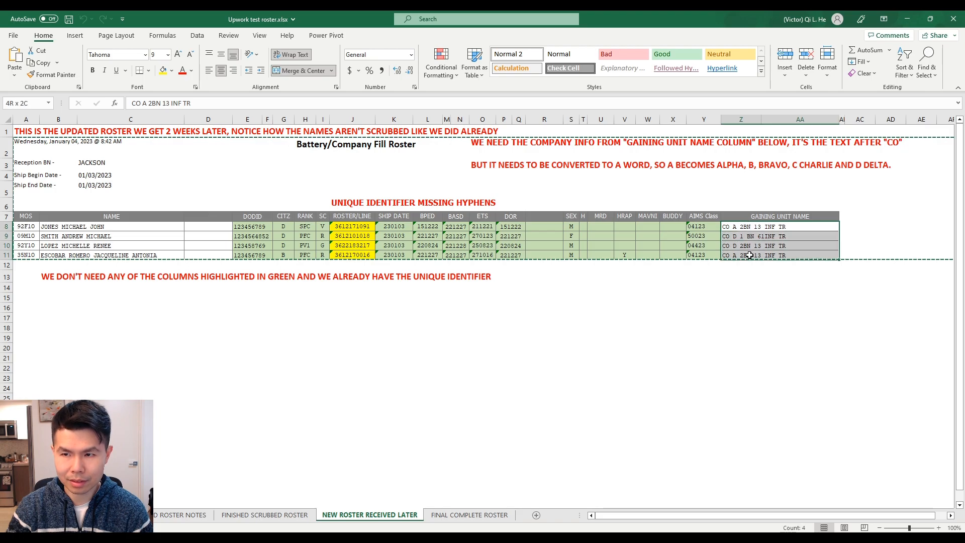
left_click(481, 175)
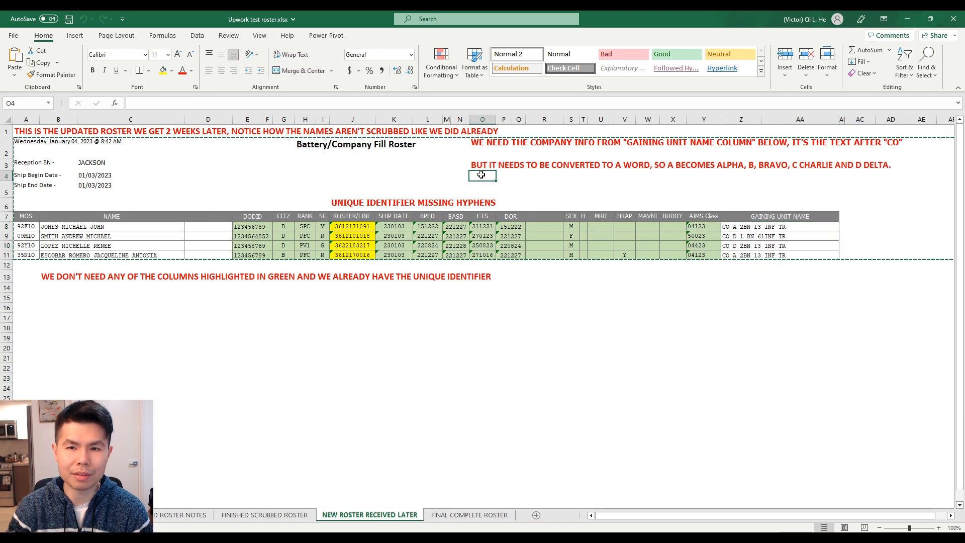
left_click(481, 164)
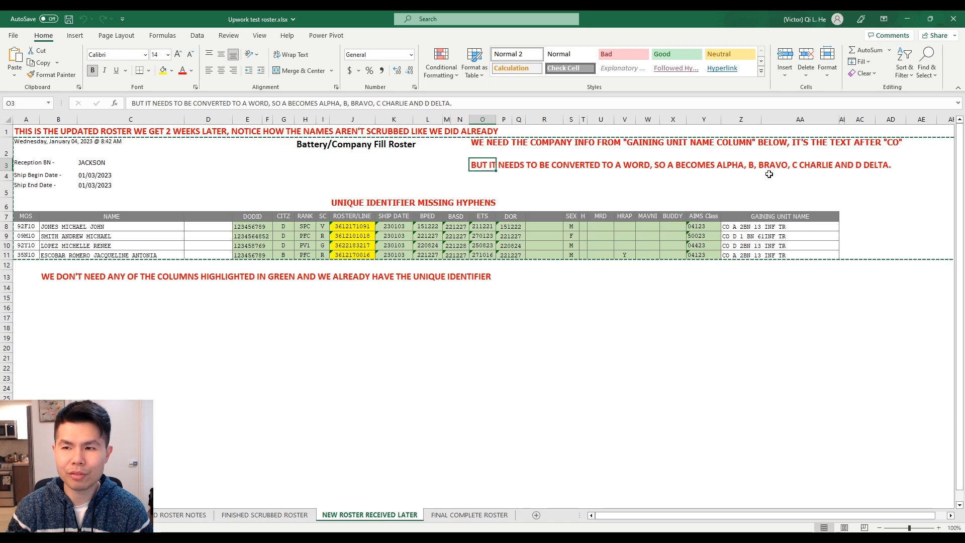
Step: Inspect the company letter in the first gaining unit name and the unscrubbed name column of the new roster
double_click(736, 227)
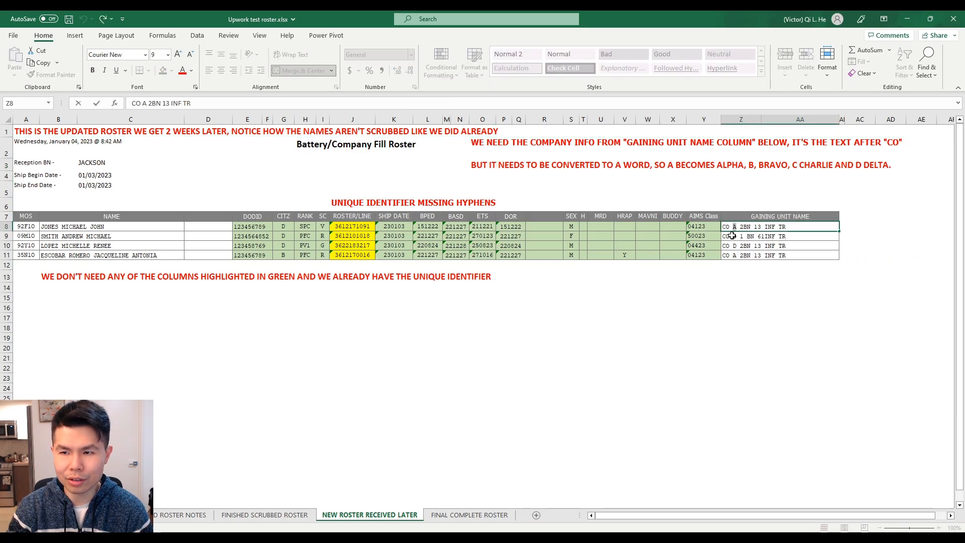
left_click(744, 195)
scroll(741, 239, "up", 3)
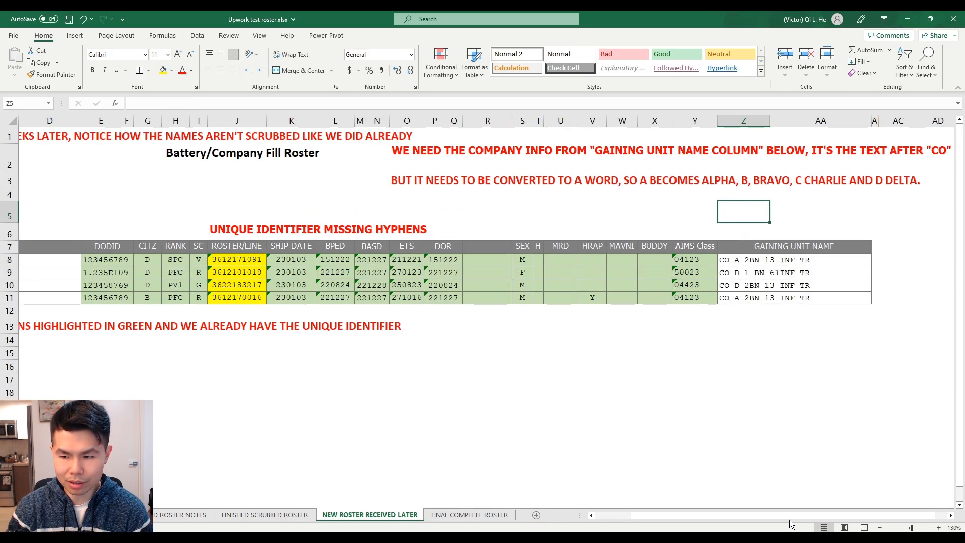
left_click_drag(778, 518, 715, 514)
scroll(435, 221, "down", 1)
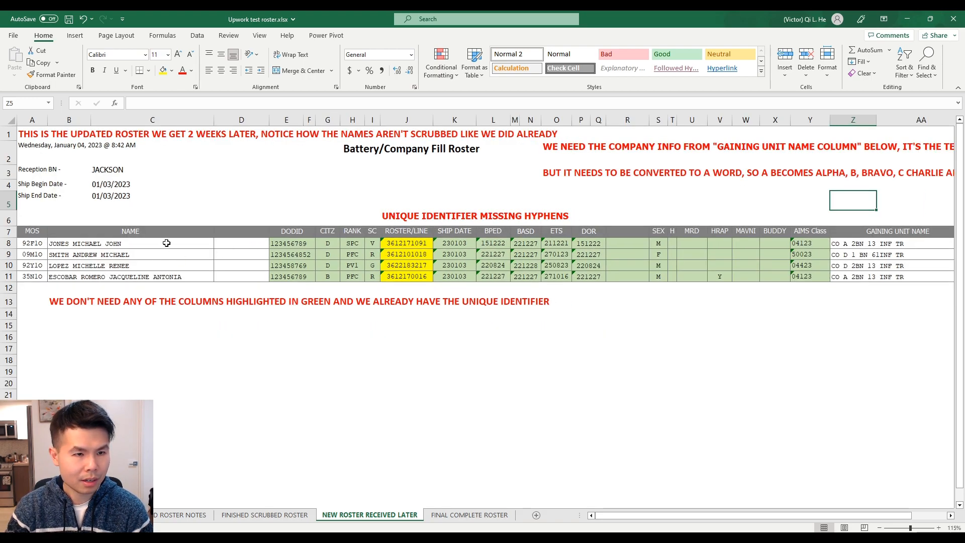
left_click_drag(157, 243, 154, 274)
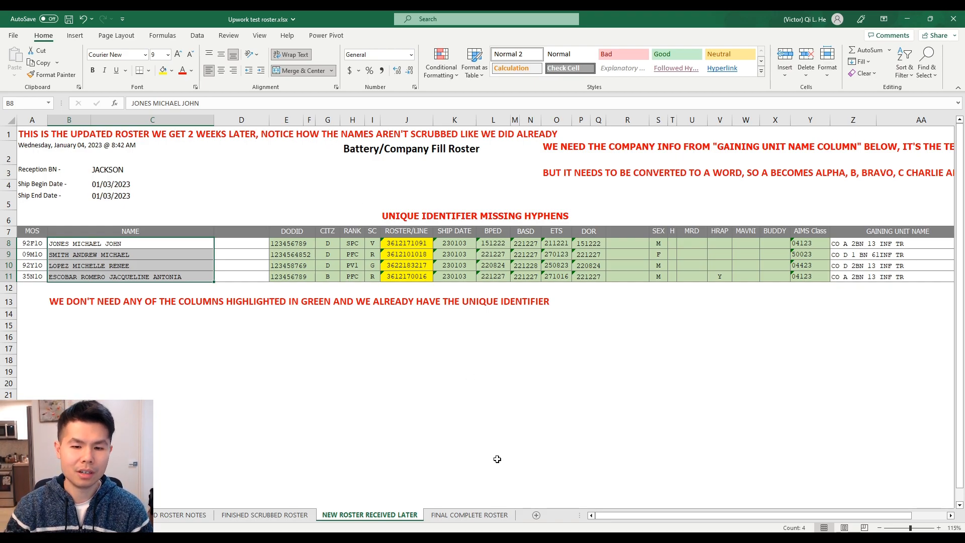
Step: Review the FINAL COMPLETE ROSTER sheet's last and first name, company and student ID columns as the target output
left_click(488, 514)
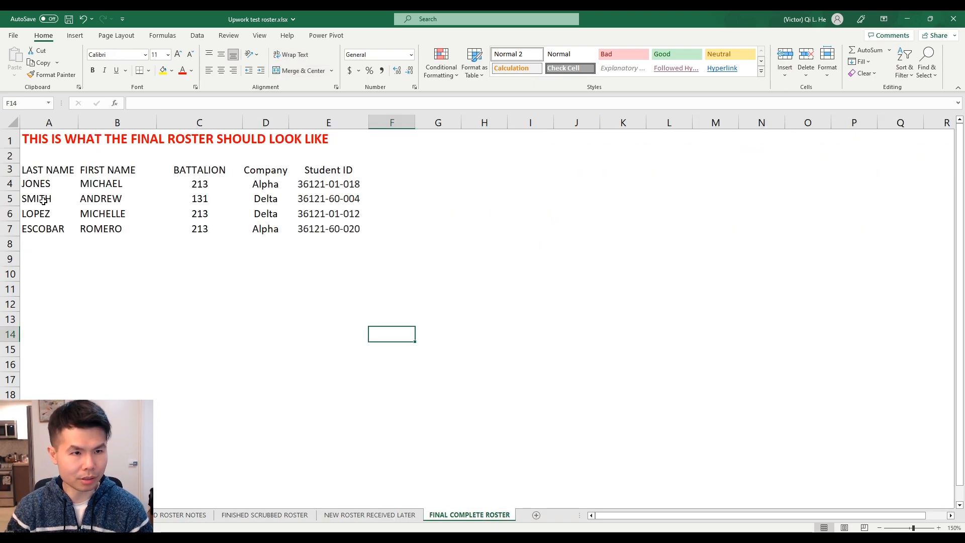
left_click_drag(47, 170, 126, 226)
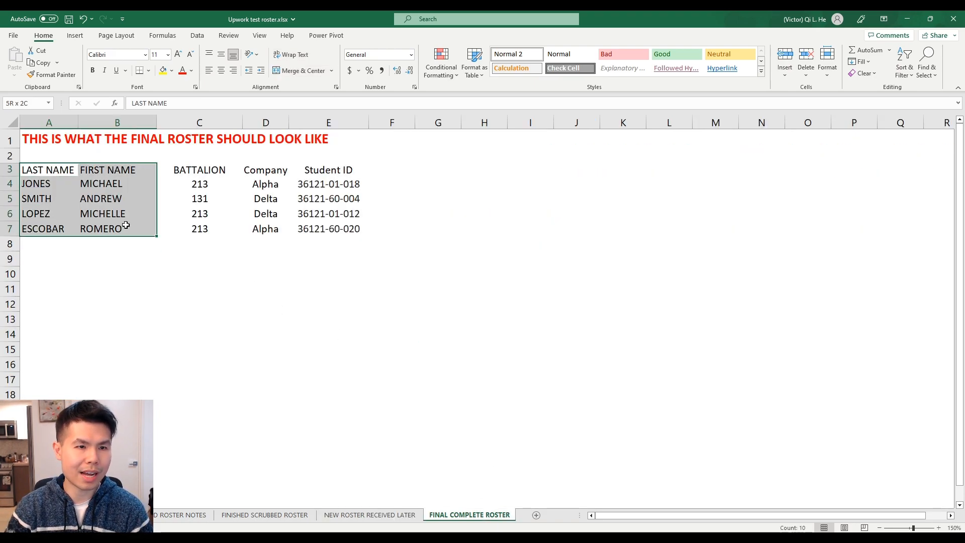
left_click_drag(266, 170, 274, 227)
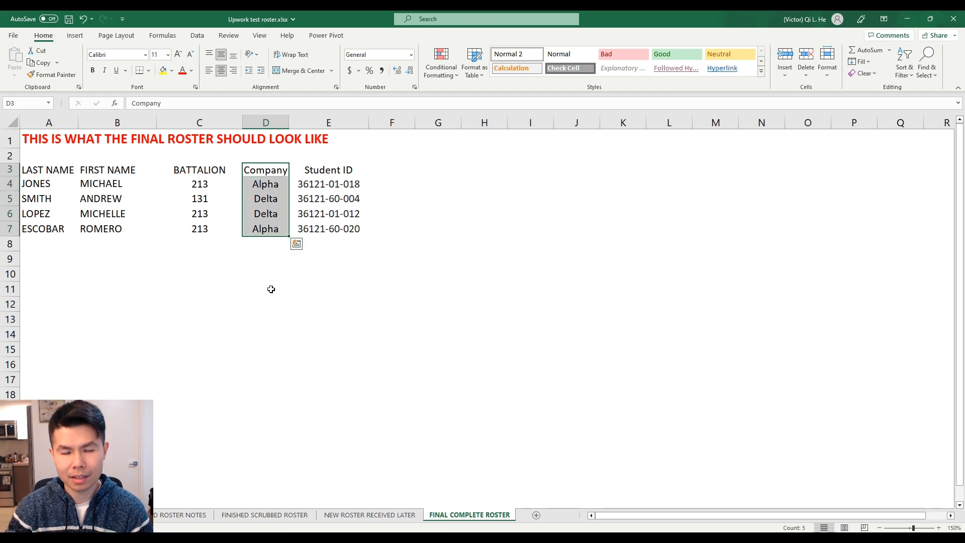
left_click_drag(337, 170, 334, 231)
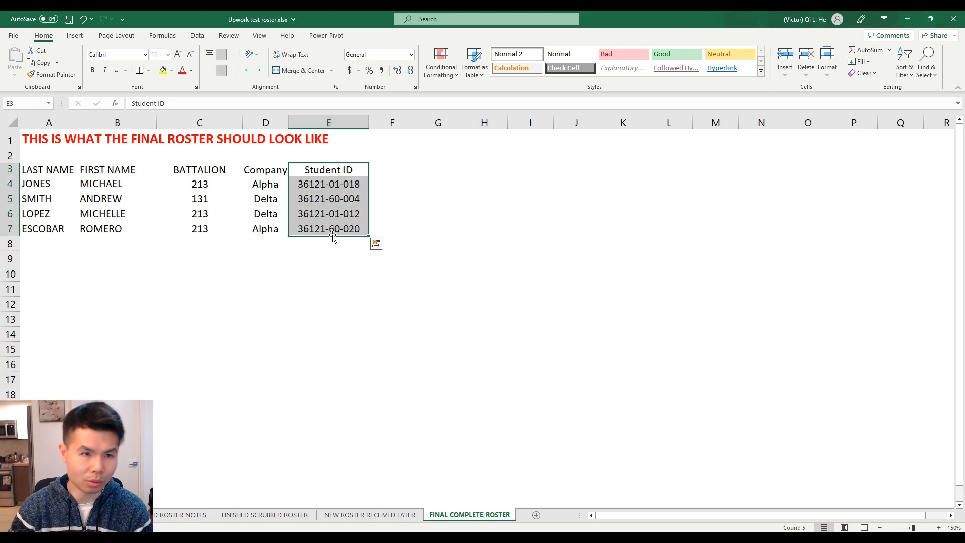
left_click(81, 277)
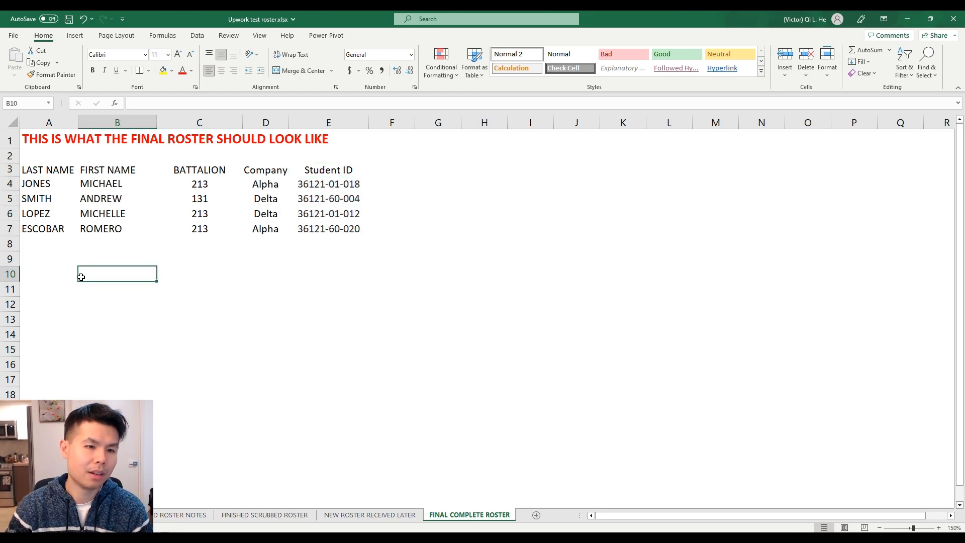
left_click(70, 304)
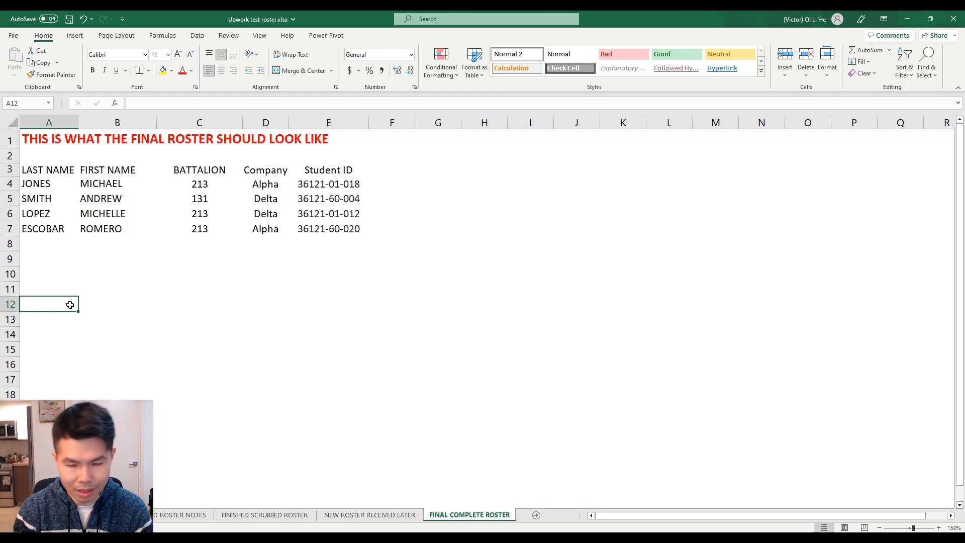
Step: Enter three task notes from A12 down: "1. scrub the first file", "2. scrub the second file" and "3. merge these together"
type("1,")
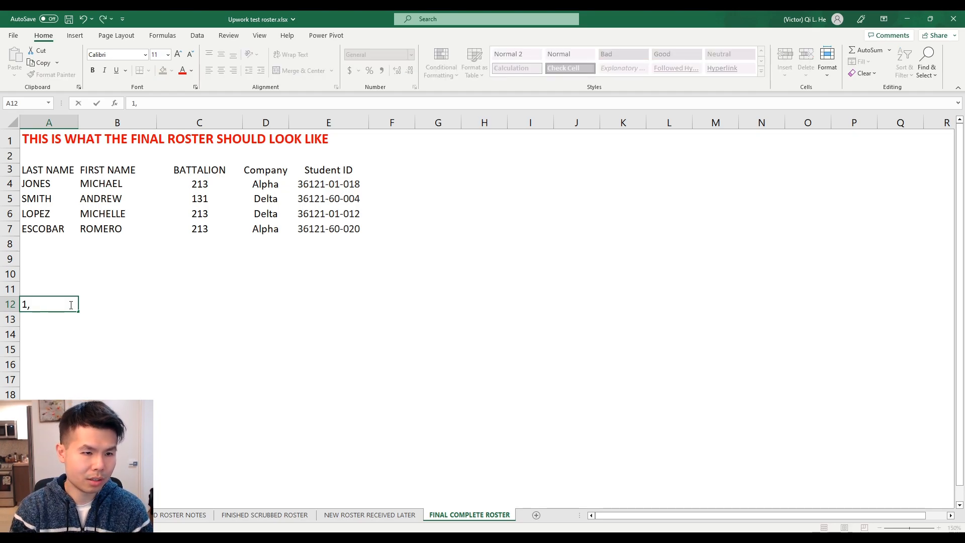
type(" scrub the first file")
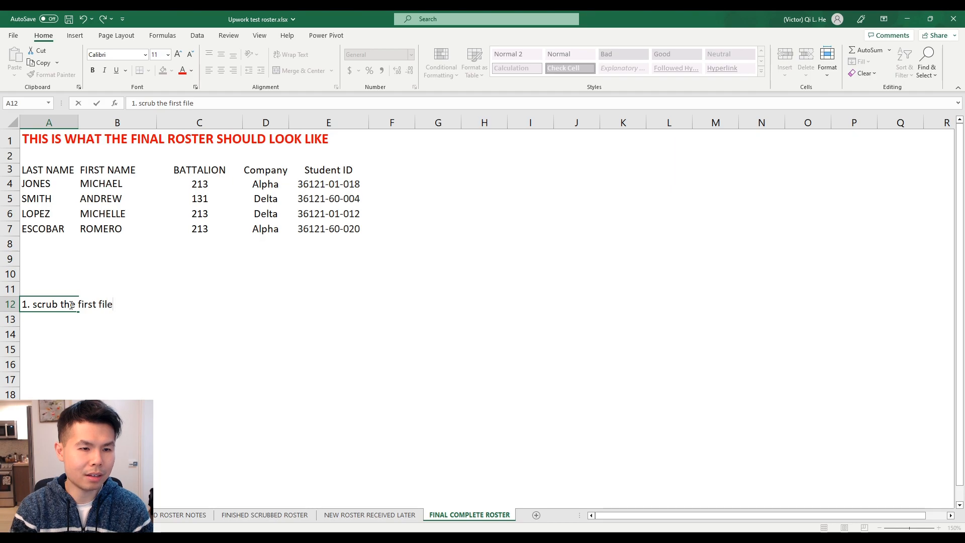
key("Return")
type("2.")
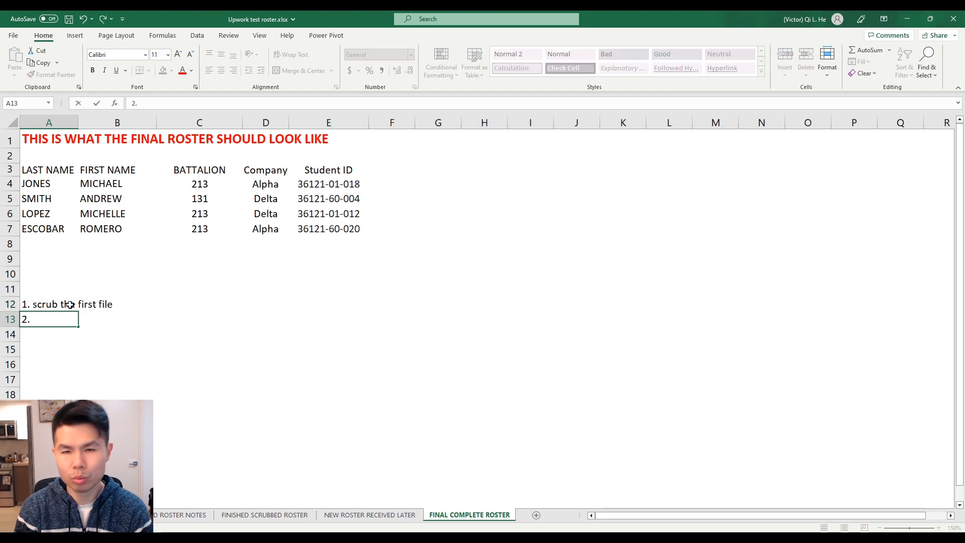
type(" scri")
type("b the second file")
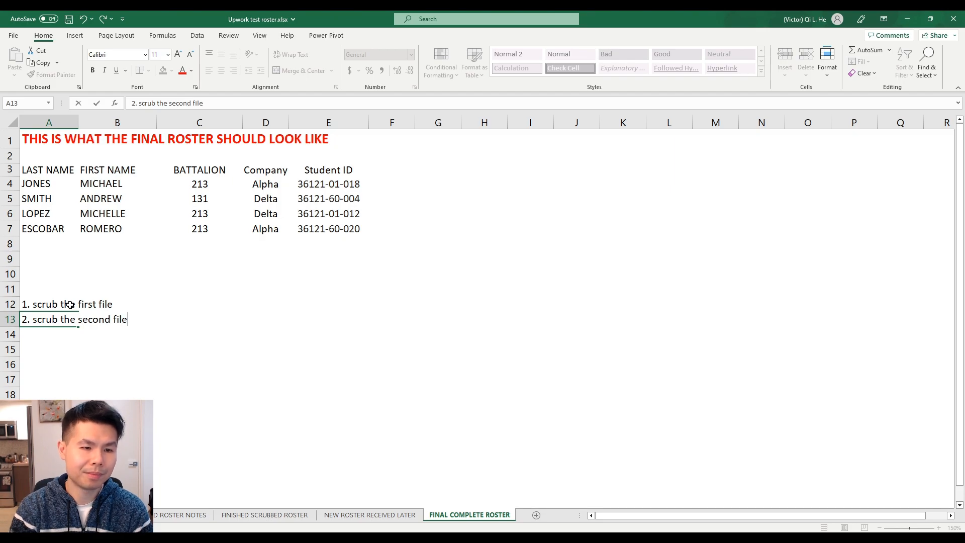
key("Return")
type("3. merge these")
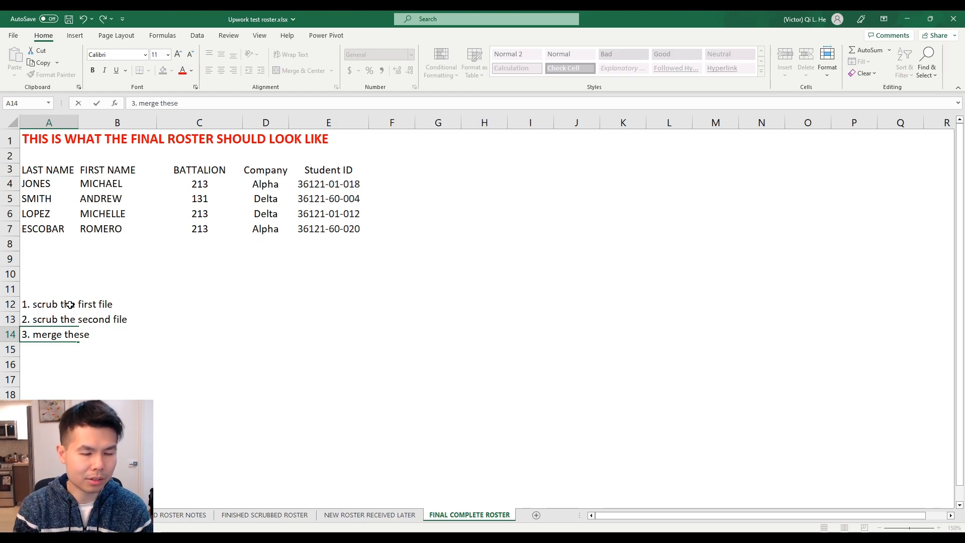
type(" together")
key("Return")
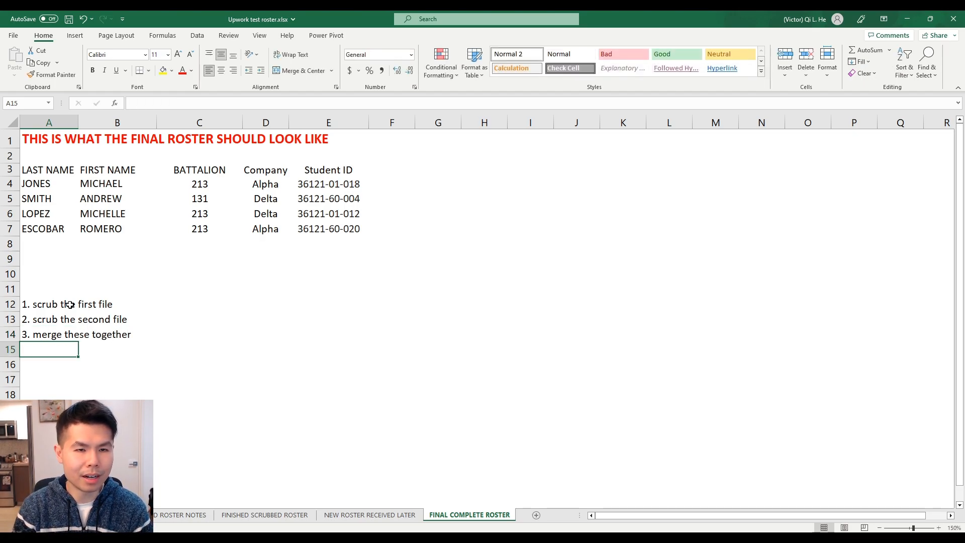
Step: Highlight the final roster block and open roster-1.xlsx from the PQ9 project's Roster folder
left_click_drag(27, 229, 351, 140)
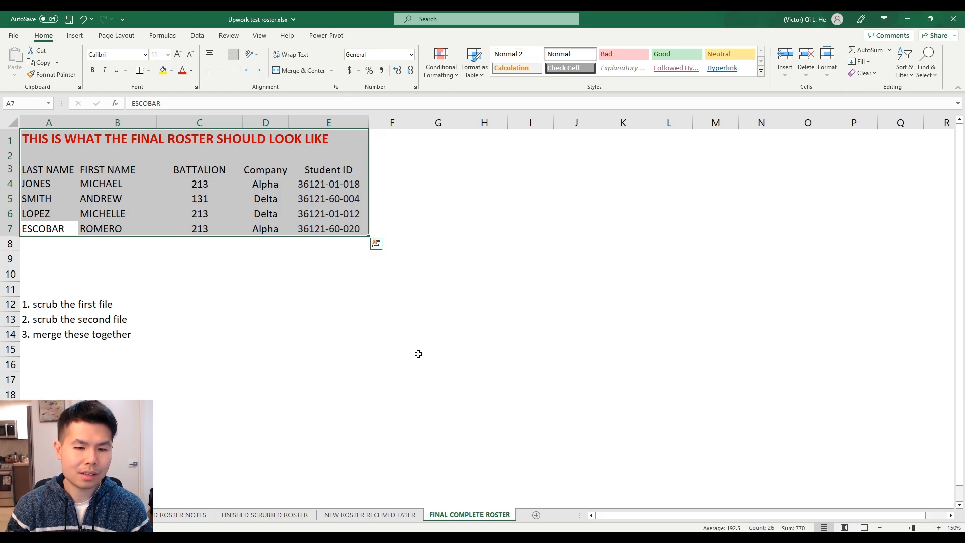
left_click(267, 540)
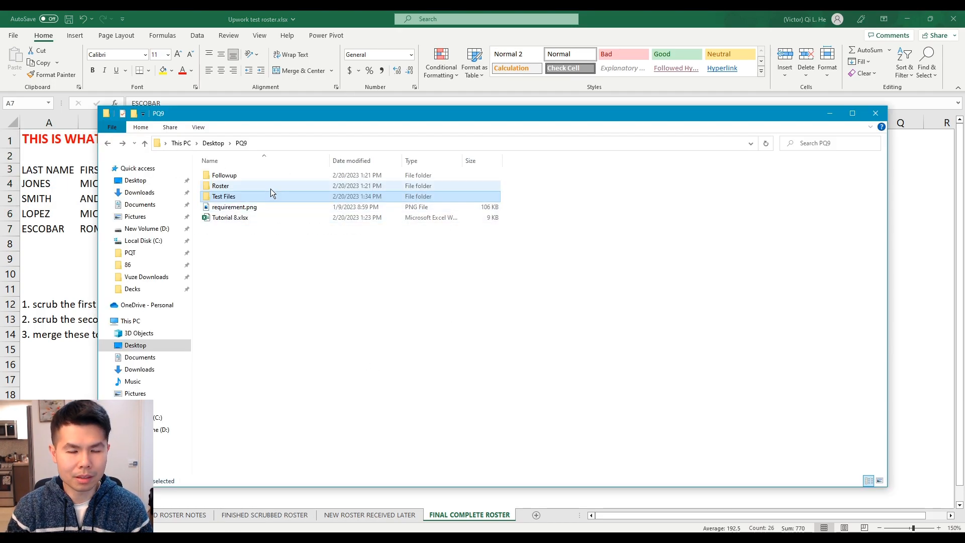
double_click(246, 186)
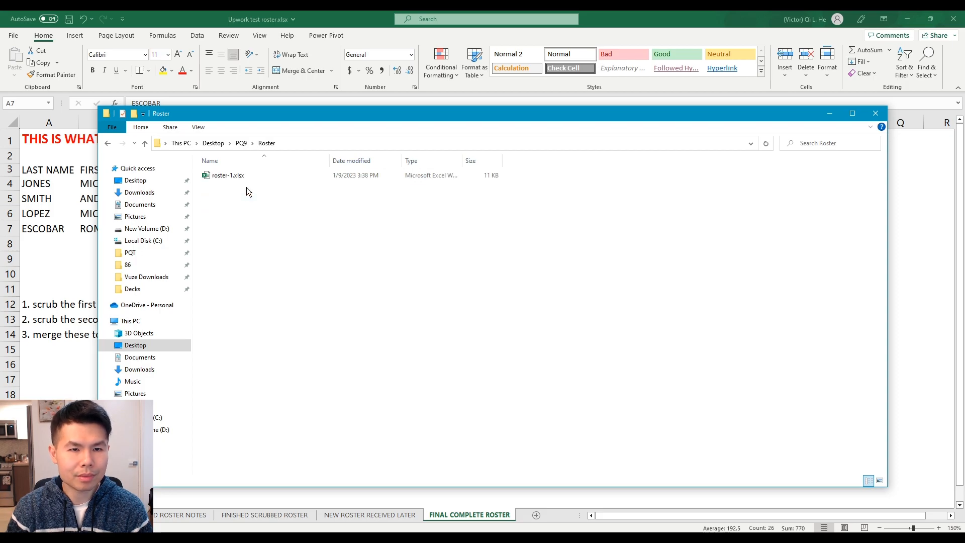
double_click(248, 174)
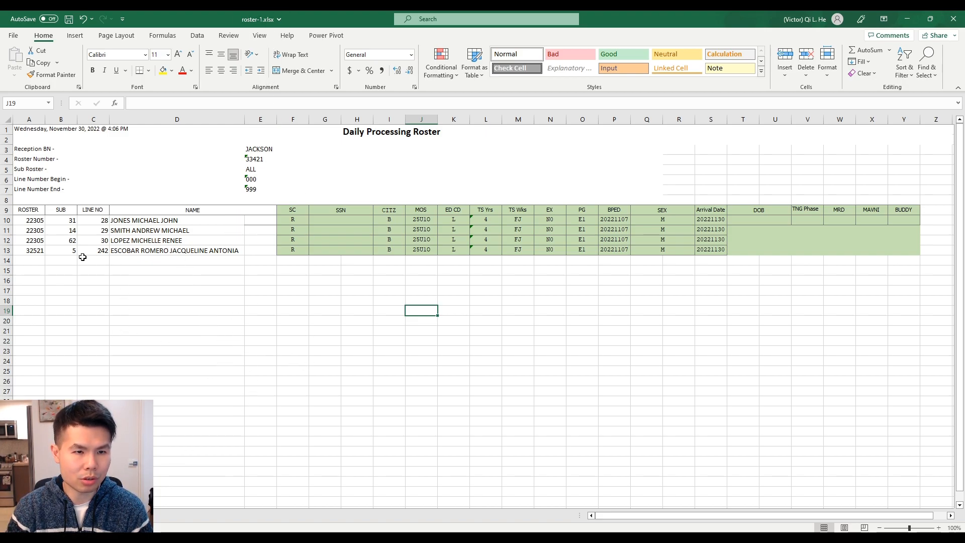
Step: Compare roster-1.xlsx with the original raw data sheet in Upwork test roster.xlsx
mouse_move(419, 526)
left_click(219, 491)
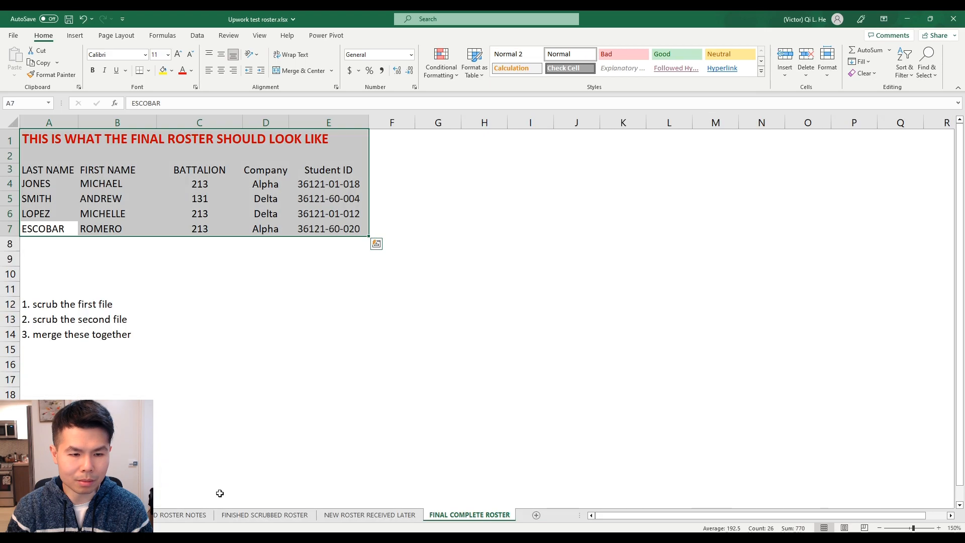
left_click(70, 514)
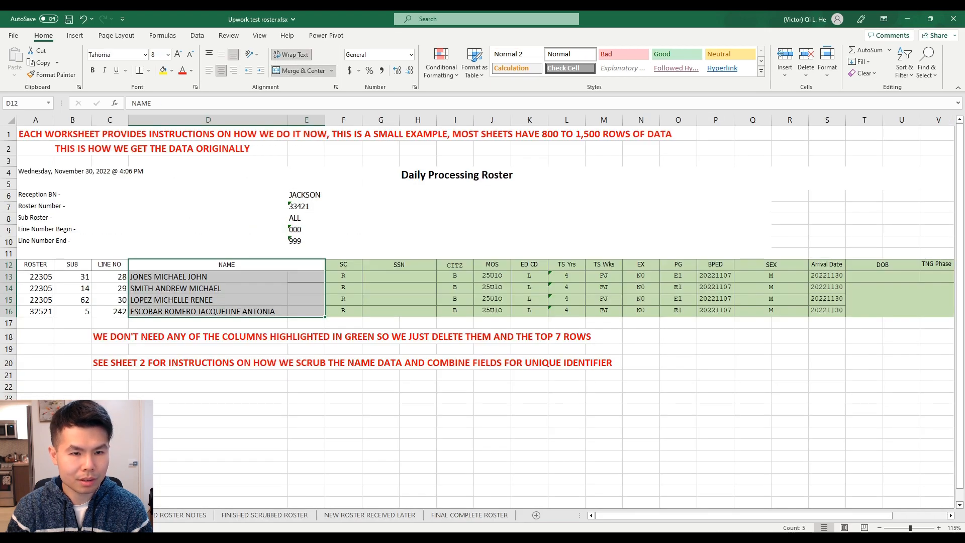
left_click_drag(42, 313, 760, 190)
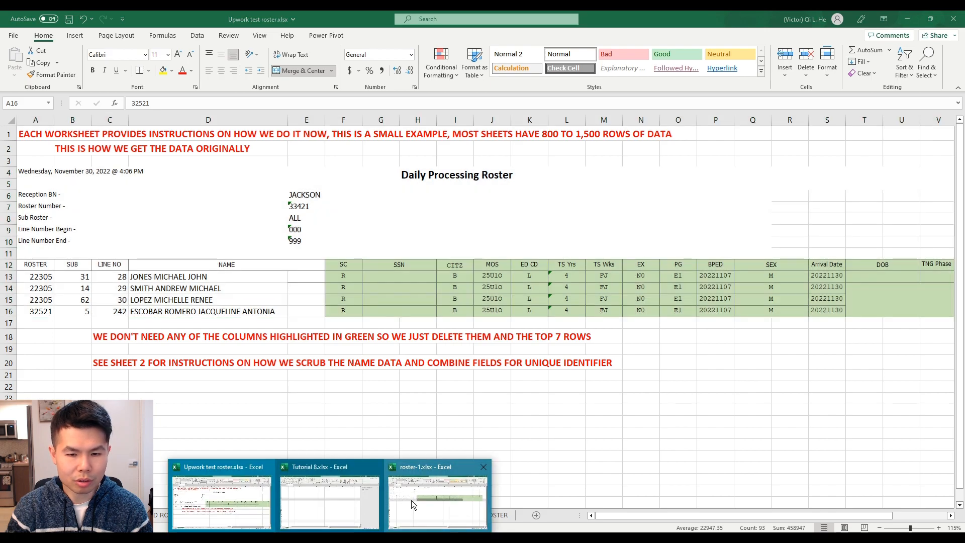
left_click(412, 504)
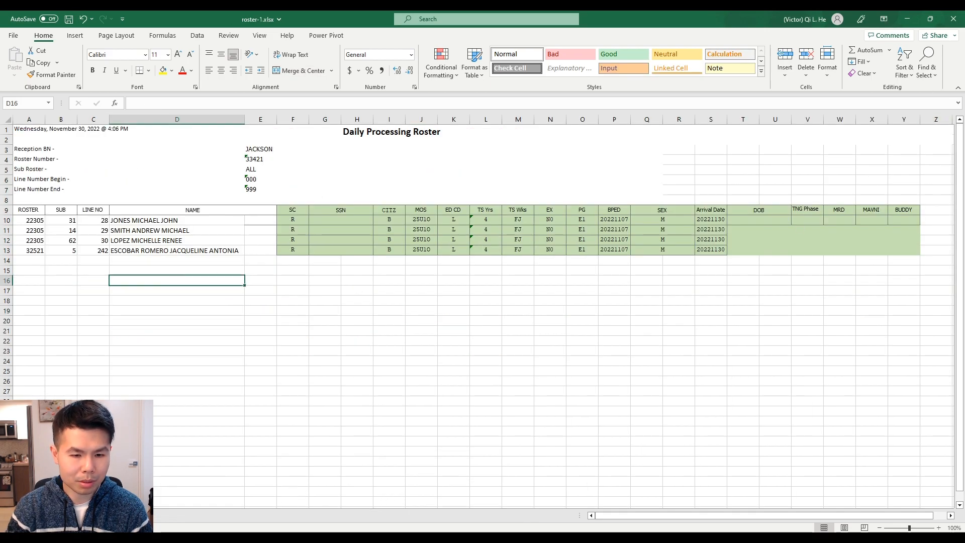
Step: Open FOLLOWUP 1.xlsx from the PQ9 project's Followup folder and look over its Battery/Company Fill Roster
key("alt+Tab")
left_click(107, 143)
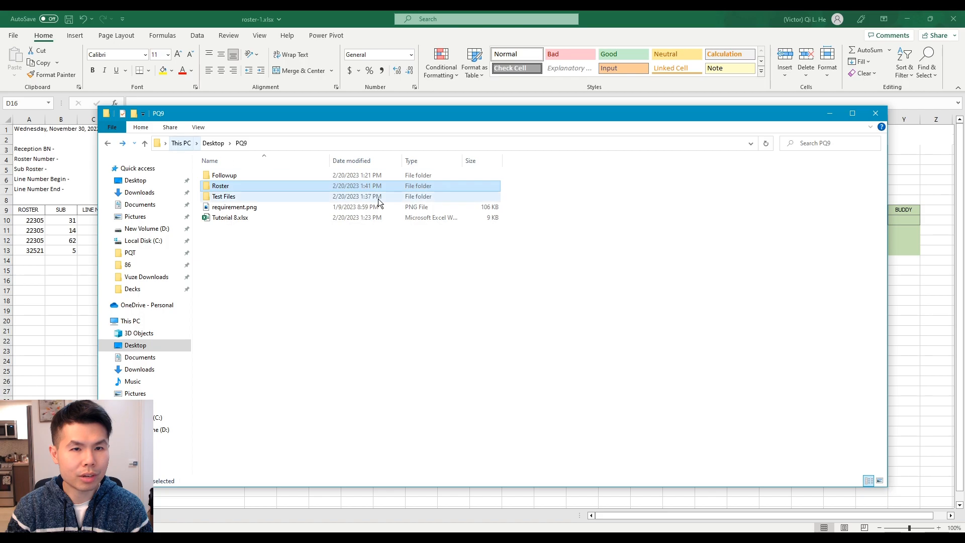
double_click(258, 176)
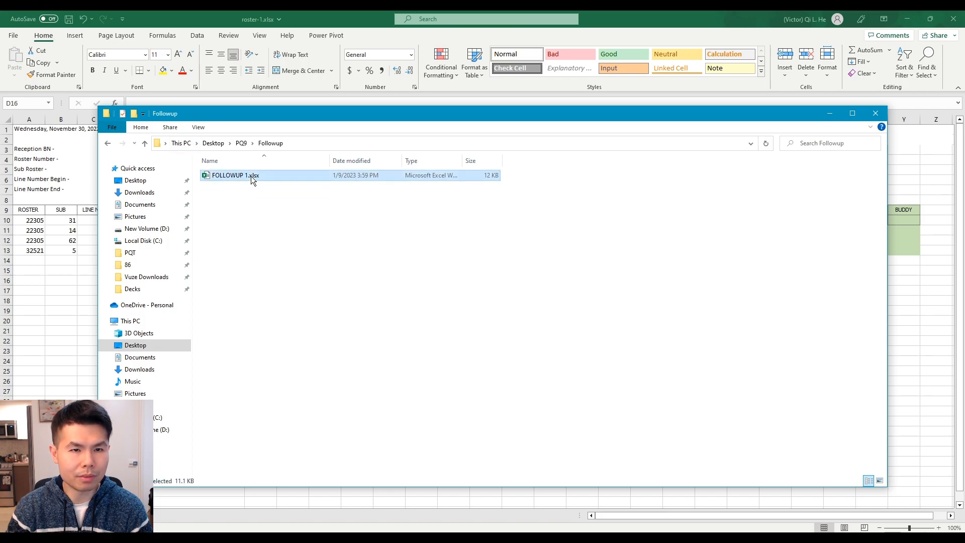
key("alt+Tab")
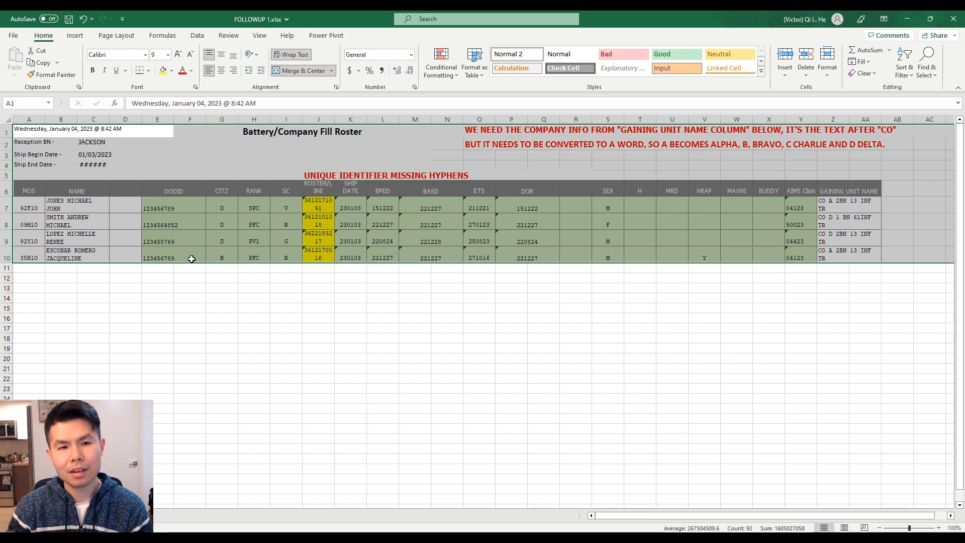
left_click(187, 318)
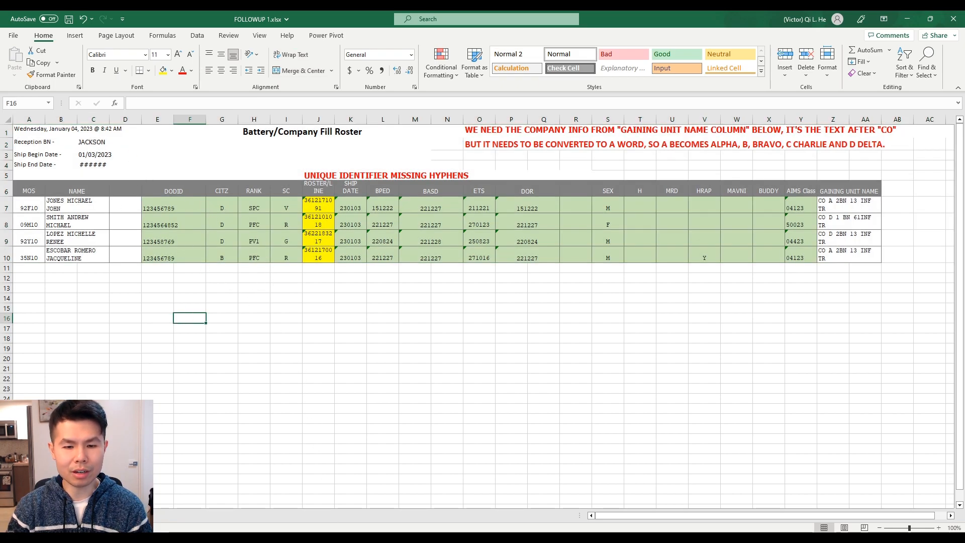
Step: Revisit the Daily Processing Roster in roster-1.xlsx and return to the PQ9 folder in File Explorer
left_click(329, 539)
left_click(386, 490)
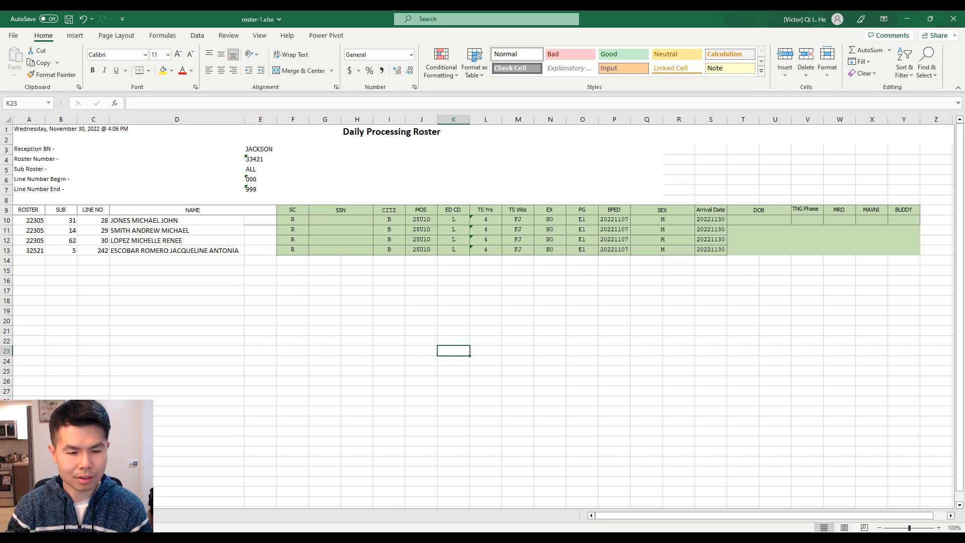
key("alt+Tab")
left_click(108, 144)
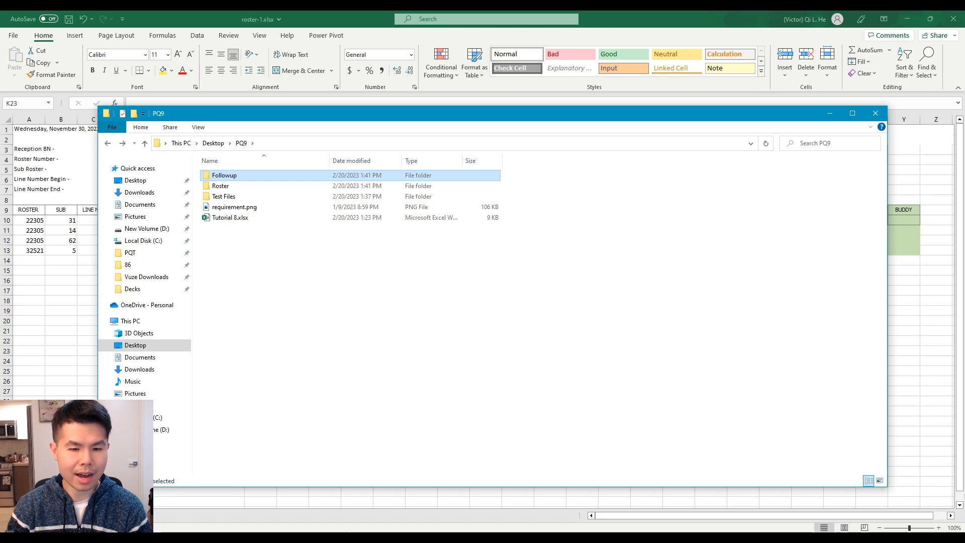
Step: Switch to the Tutorial 8.xlsx workbook and start a folder import from the PQ9 project's Roster folder
left_click(352, 530)
left_click(280, 505)
left_click(402, 289)
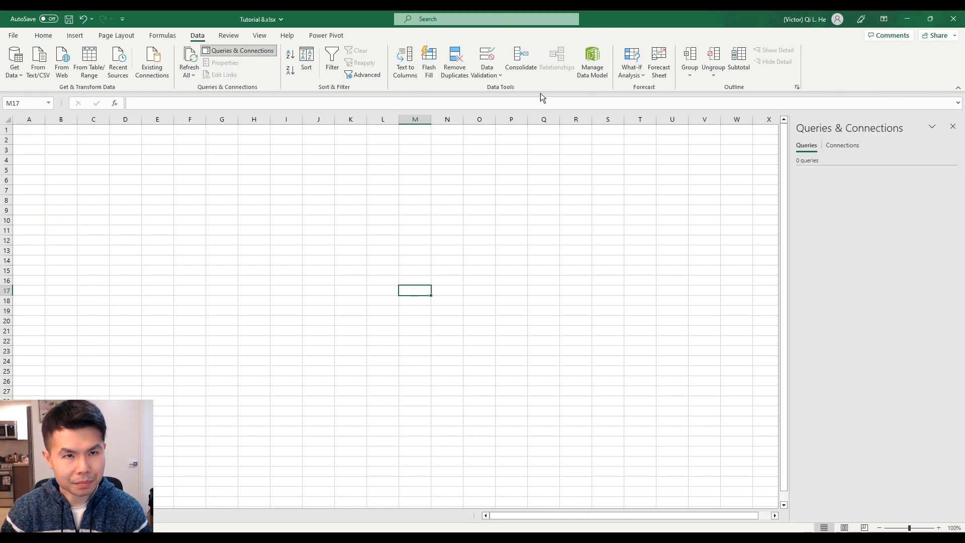
left_click(14, 60)
mouse_move(50, 93)
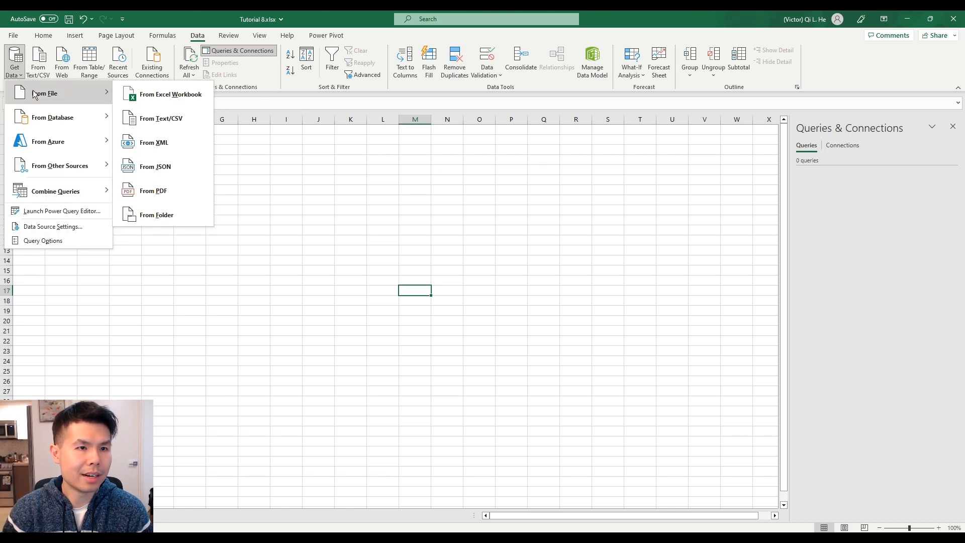
left_click(166, 214)
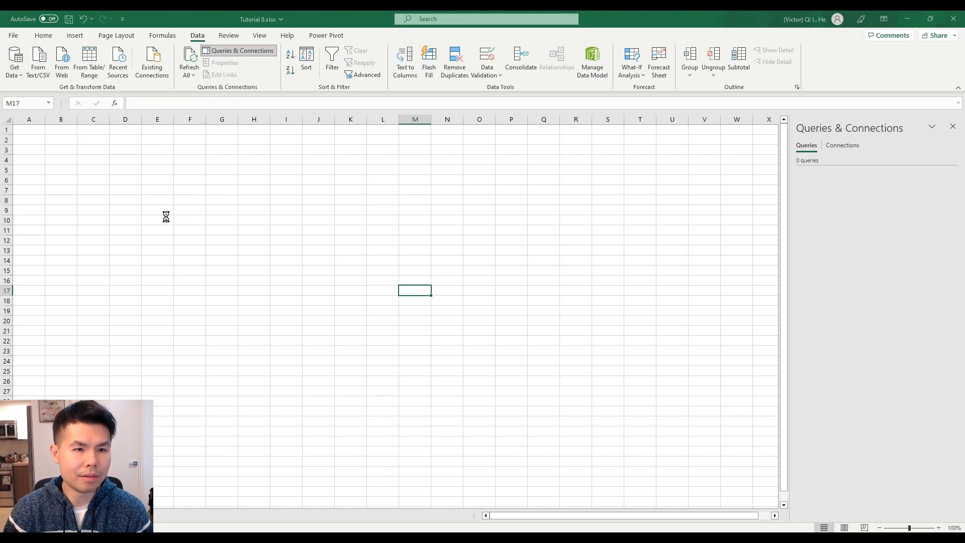
left_click(129, 88)
left_click(129, 97)
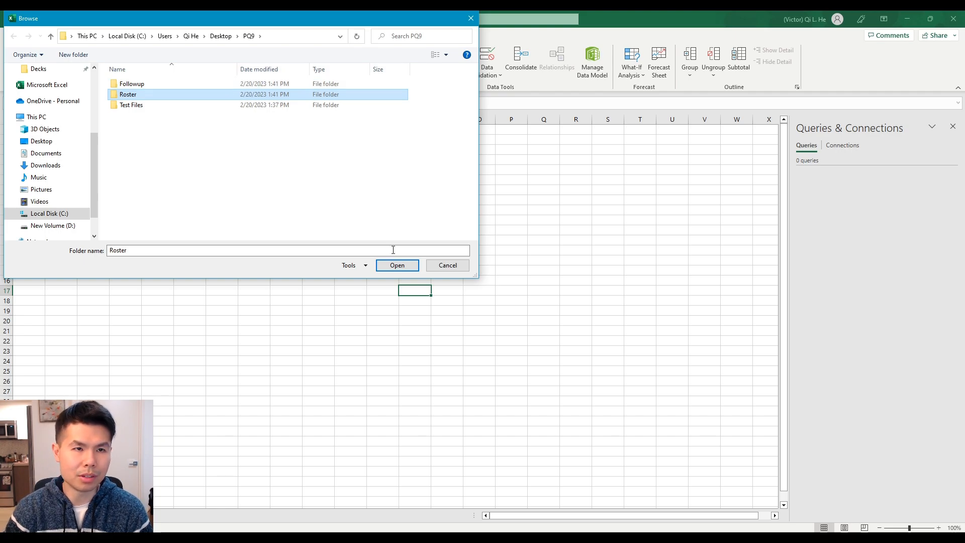
left_click(396, 264)
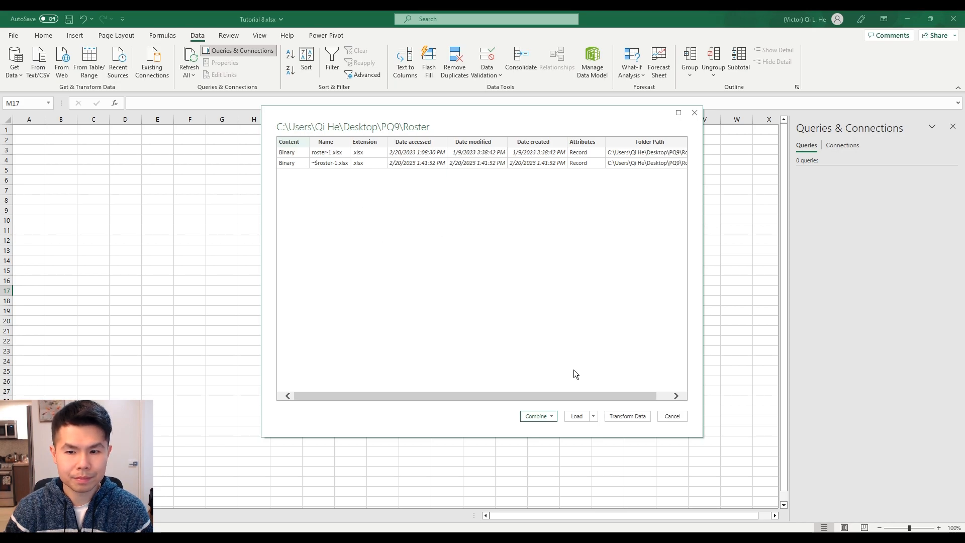
Step: Combine and transform the folder's files using Sheet1 from the first file, and refresh the query preview
left_click(556, 419)
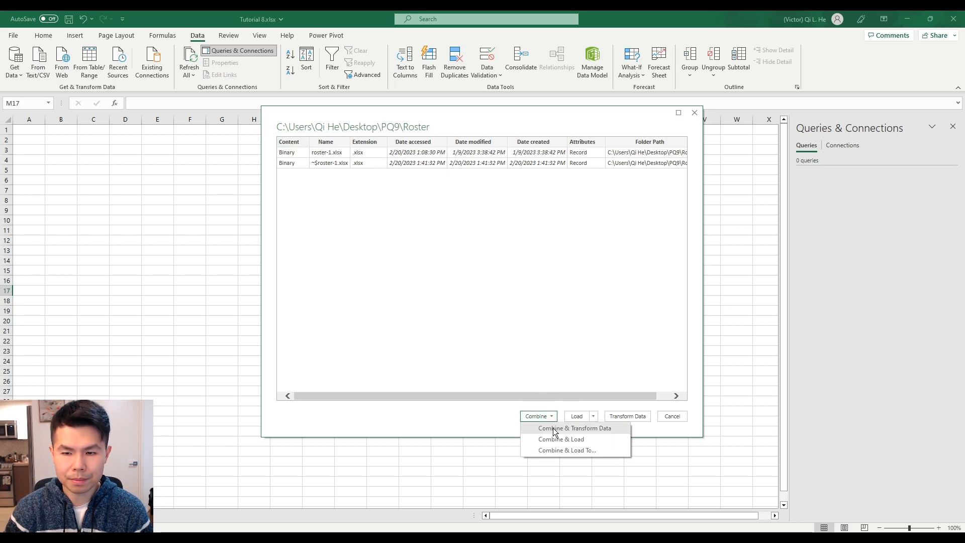
left_click(553, 427)
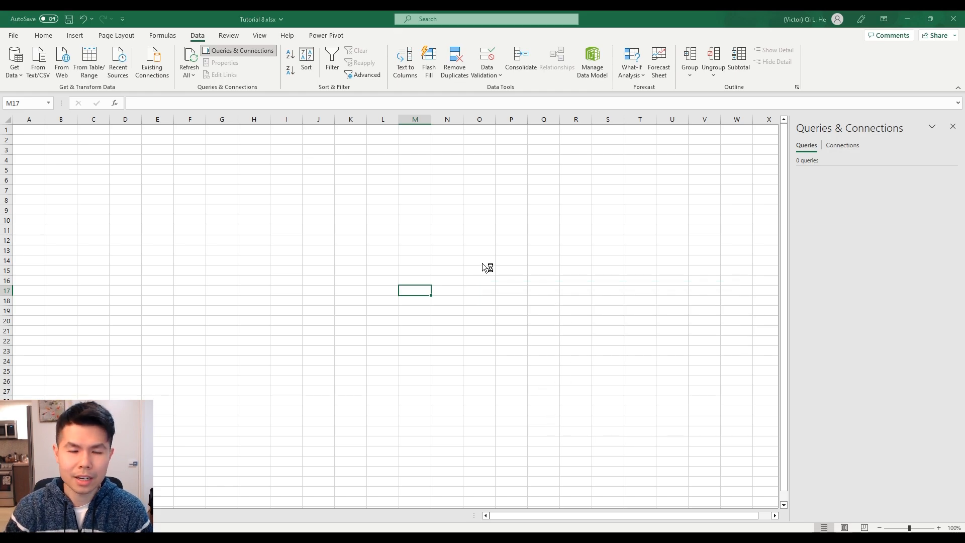
left_click(354, 212)
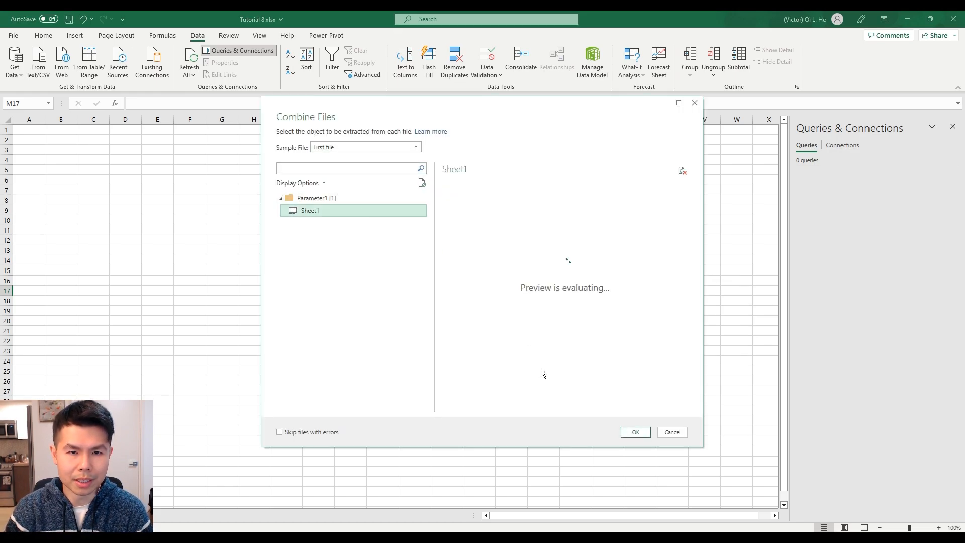
left_click(634, 432)
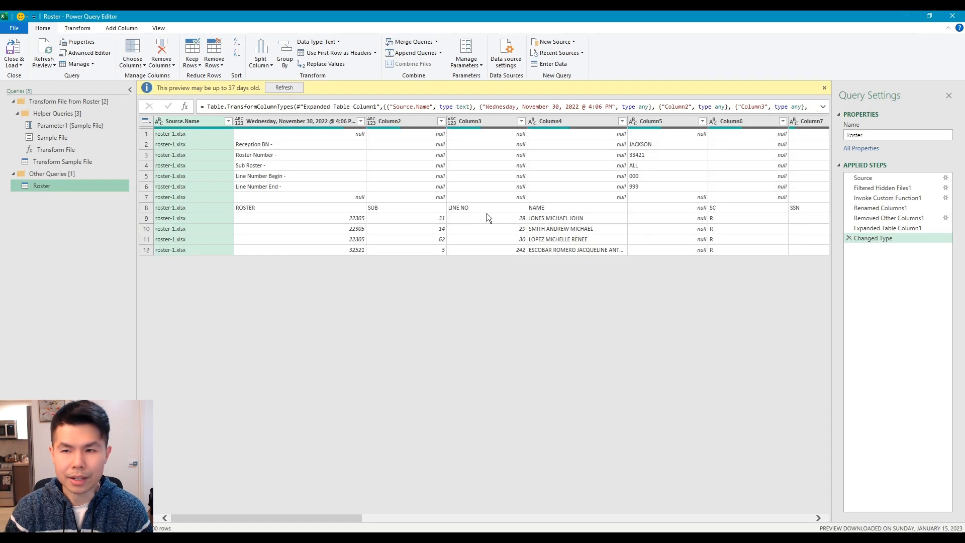
left_click(283, 88)
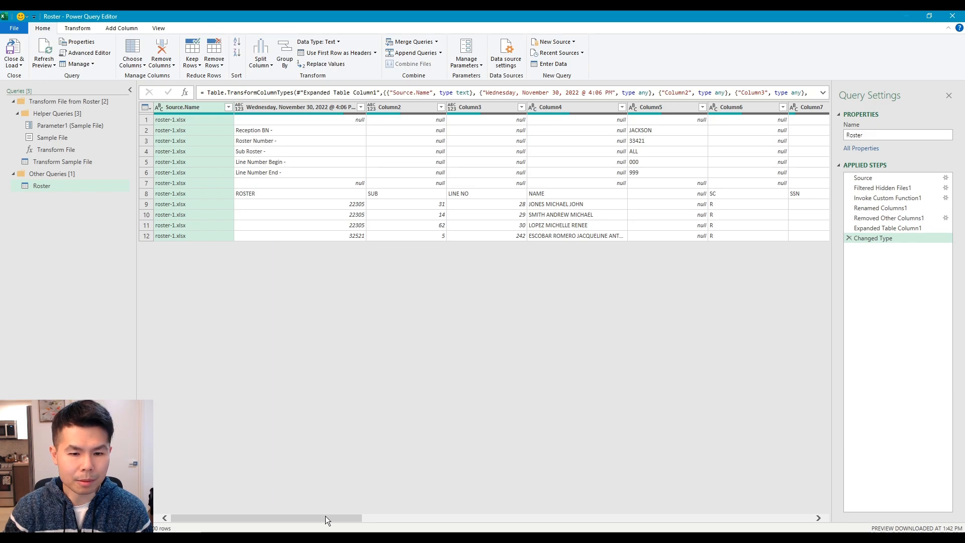
Step: Check the seven rows above the column headings in the Roster query and delete its Changed Type step
left_click_drag(543, 527, 187, 499)
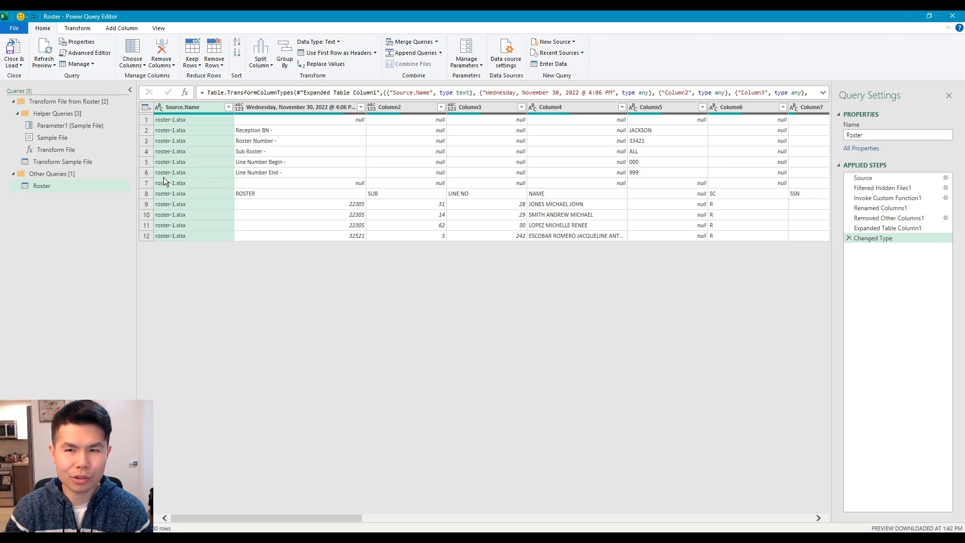
left_click(147, 183)
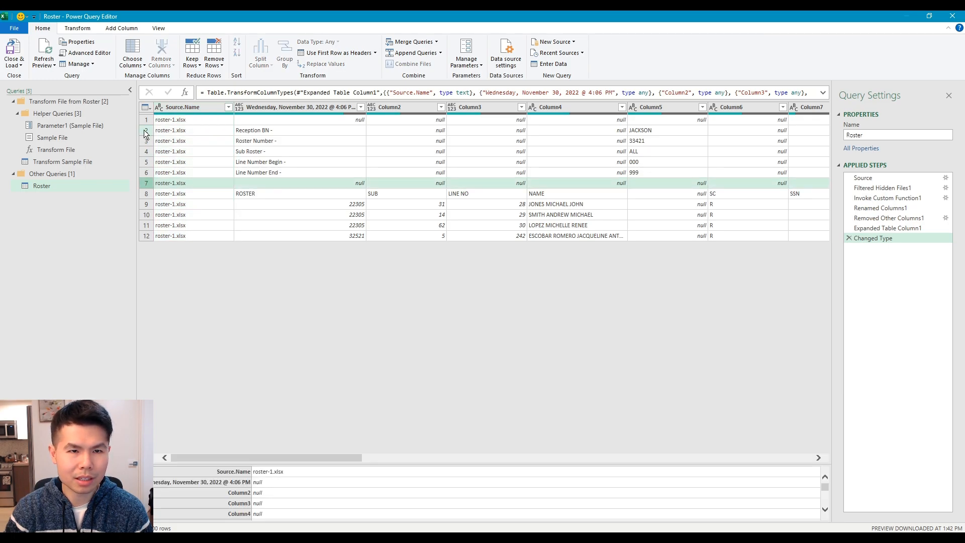
left_click(144, 120)
mouse_move(287, 451)
left_mouse_down()
mouse_move(330, 460)
mouse_move(738, 459)
mouse_move(273, 459)
left_mouse_up()
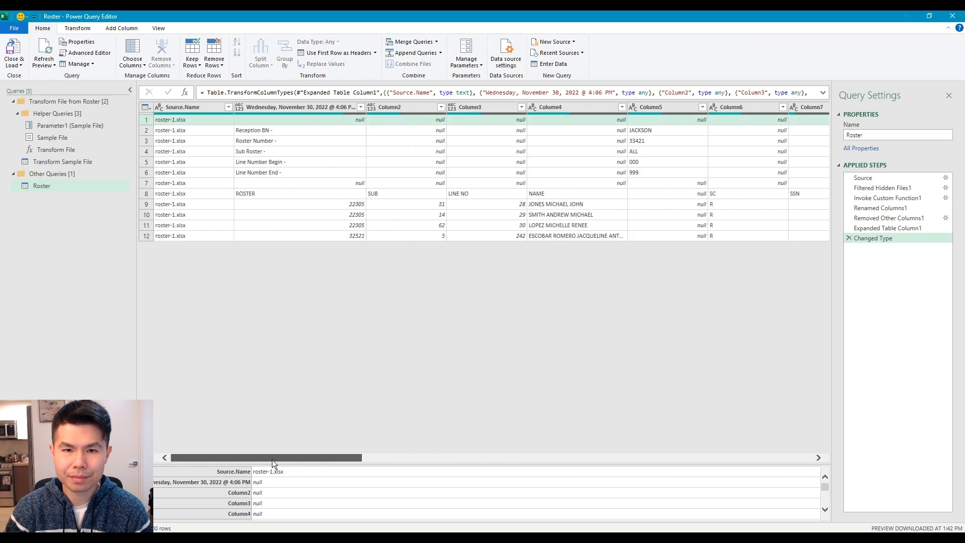
left_click(141, 185)
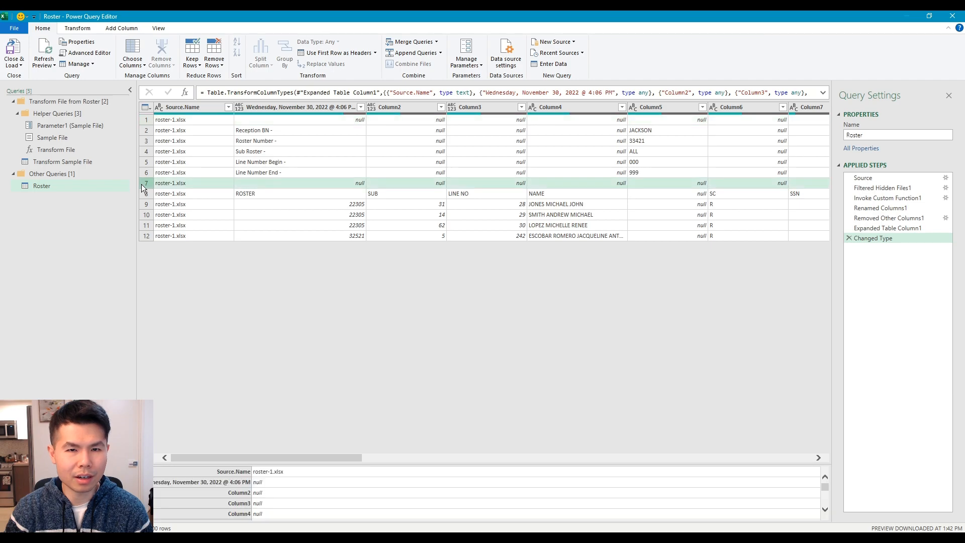
left_click(847, 238)
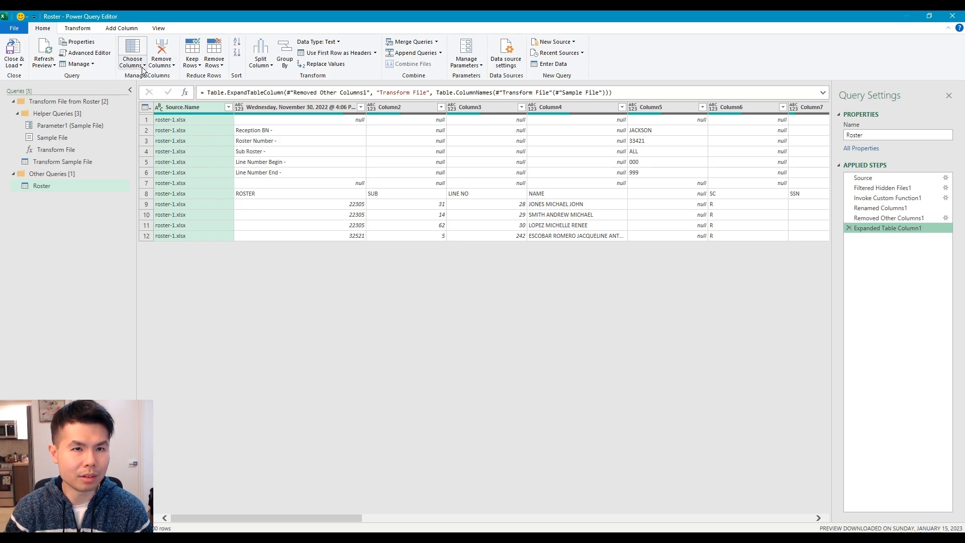
Step: Remove the top 7 rows from the Roster query
left_click(222, 65)
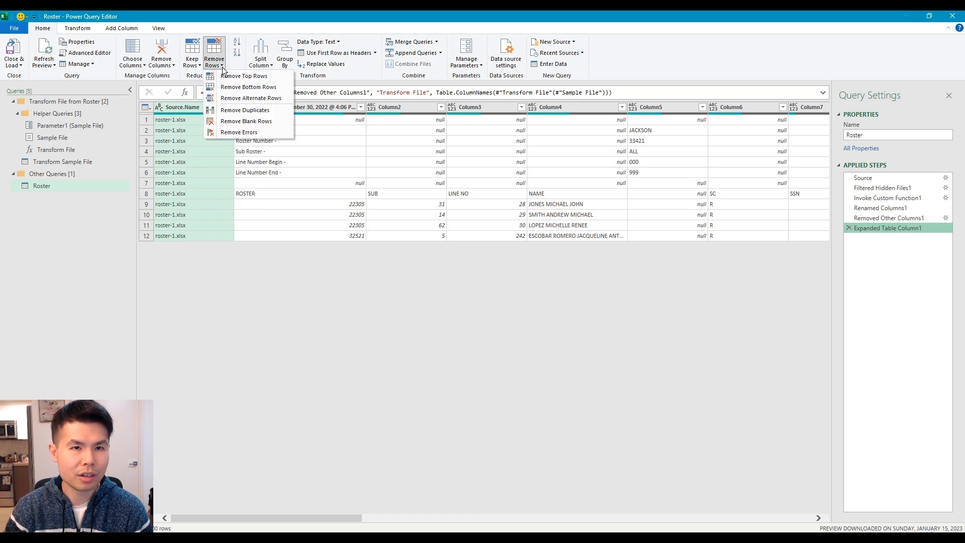
left_click(262, 76)
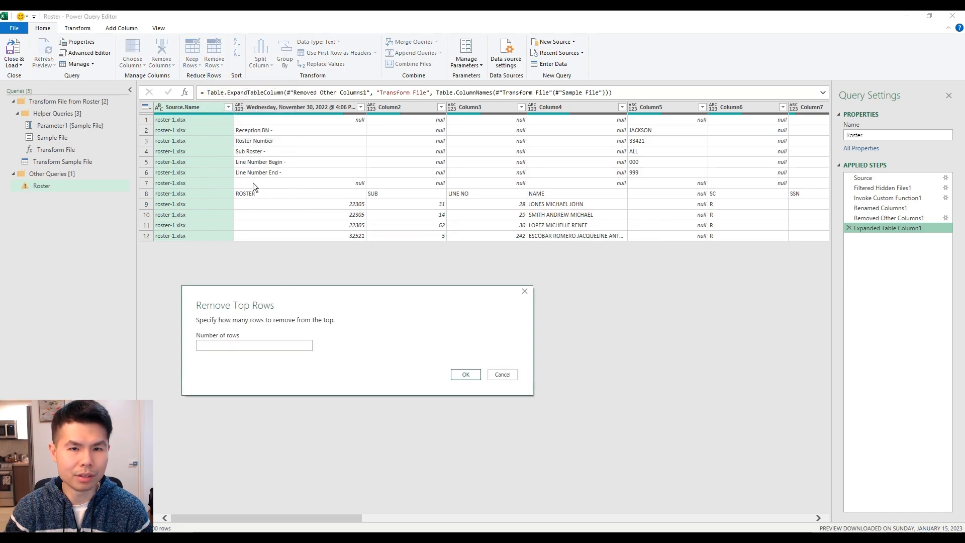
left_click(258, 345)
type("7")
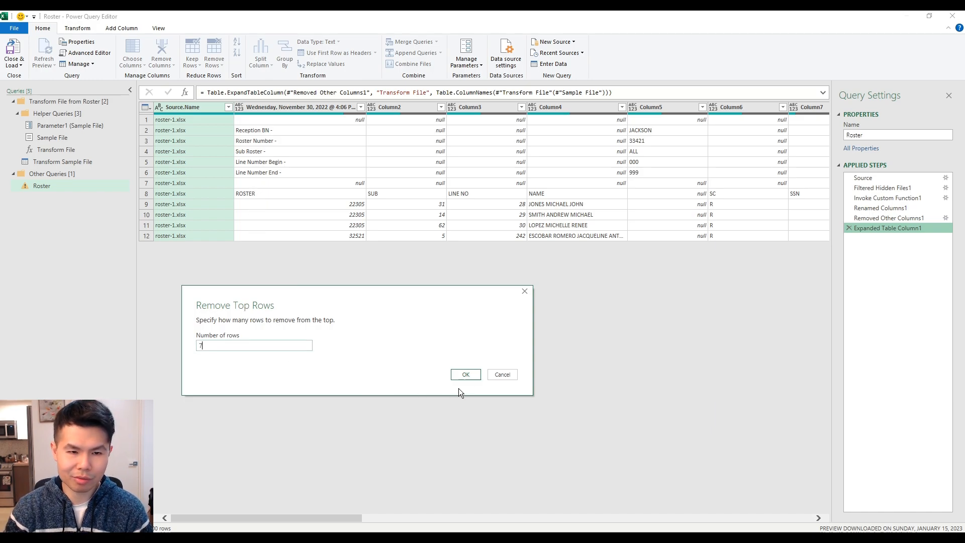
left_click(465, 374)
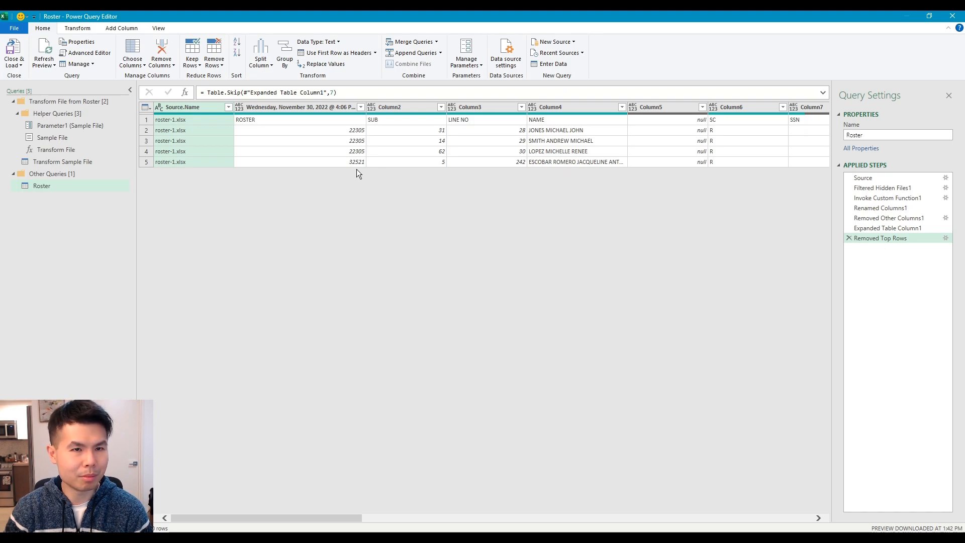
Step: Promote the Roster query's first row to headers and check the ROSTER, SUB and LINE NO columns
left_click(251, 120)
left_click(471, 120)
left_click(549, 120)
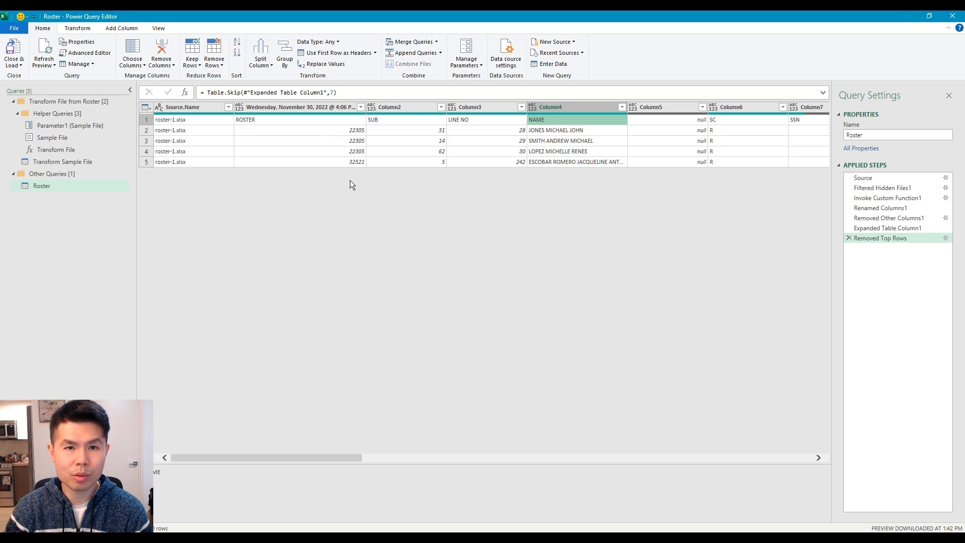
left_click(371, 50)
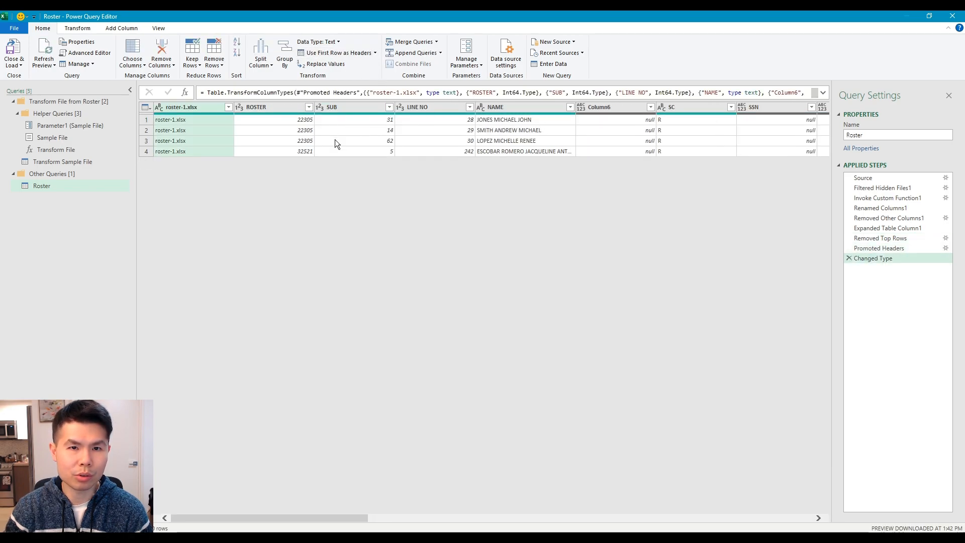
left_click(260, 108)
left_click(351, 108)
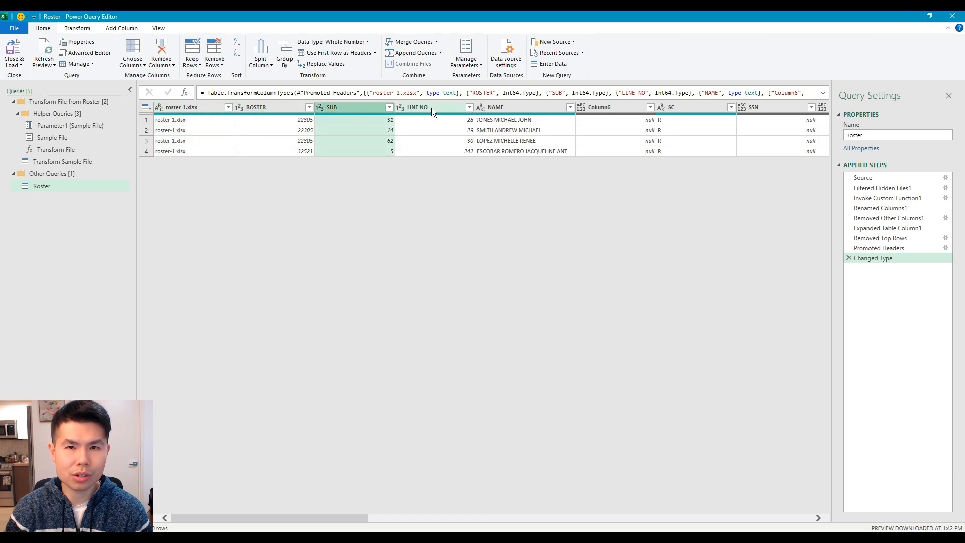
left_click(426, 107)
left_click_drag(345, 522, 300, 508)
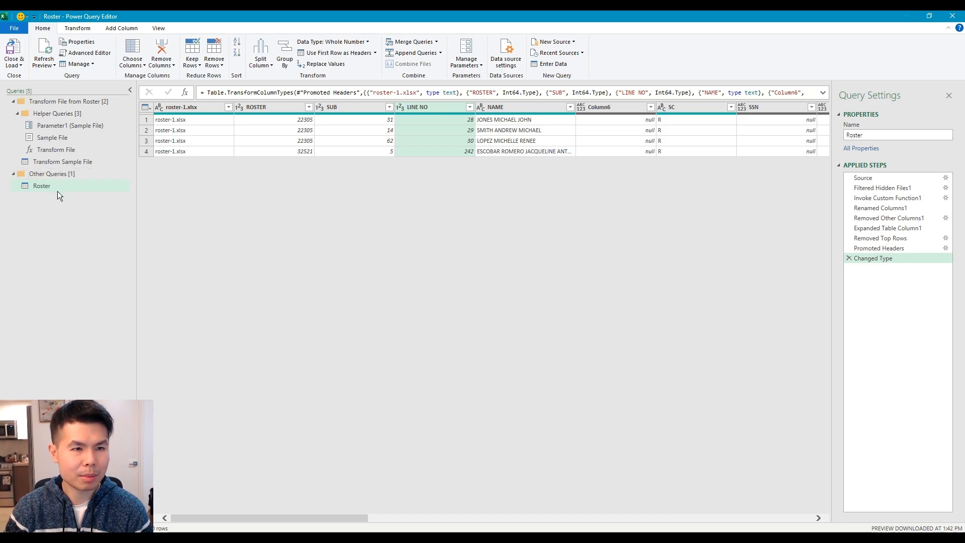
Step: Delete the Changed Type, Promoted Headers and Removed Top Rows steps from the Roster query
left_click(848, 258)
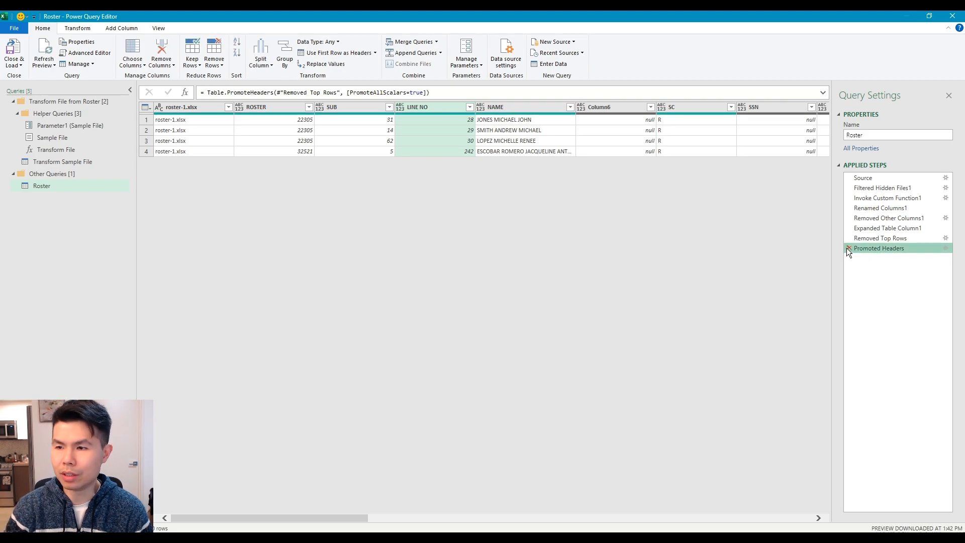
left_click(846, 248)
left_click(848, 239)
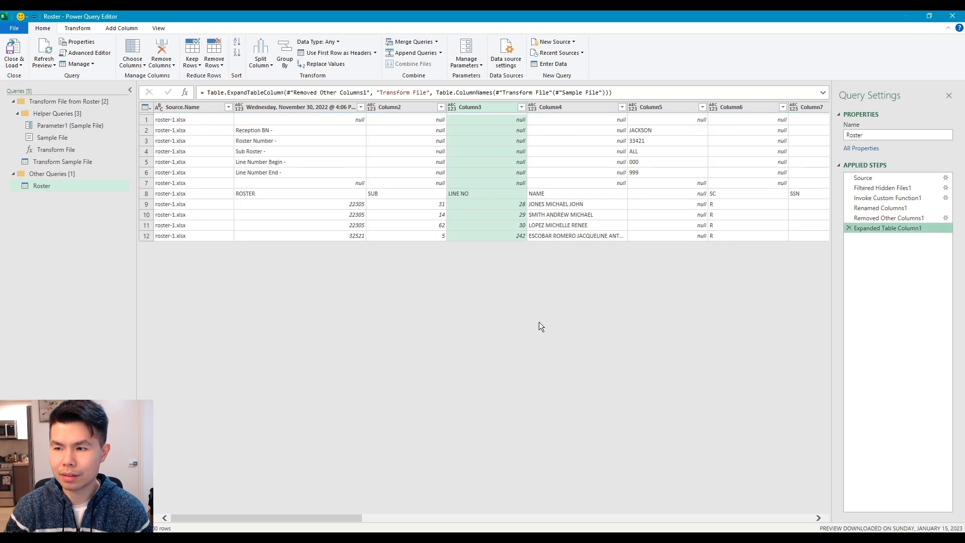
Step: Try to rename the Transform Sample File query as Roster
left_click(41, 162)
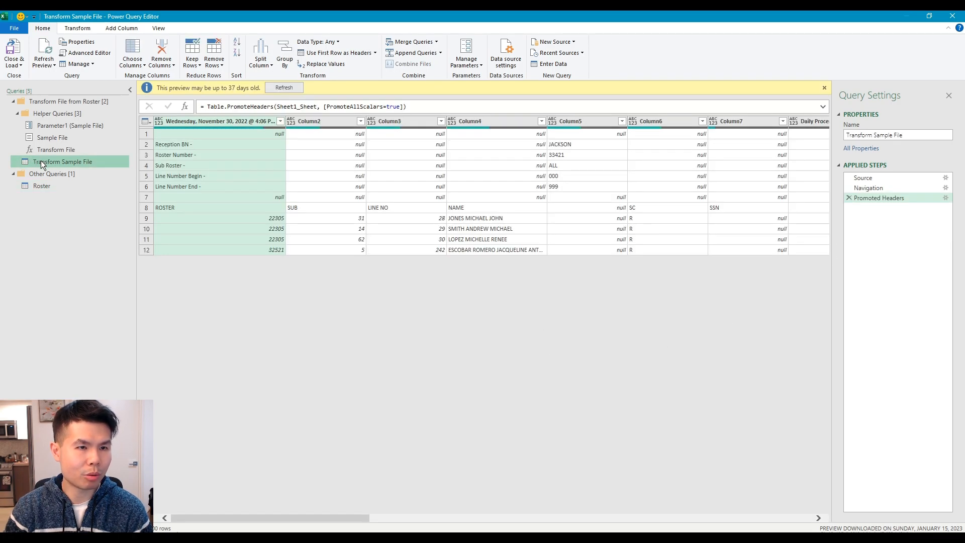
double_click(41, 162)
type("Roster")
key("Return")
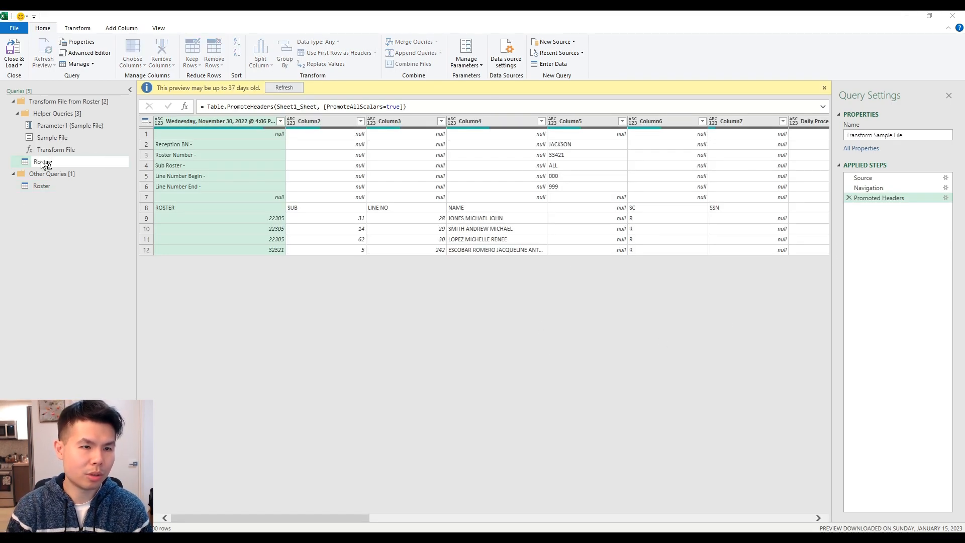
left_click(566, 291)
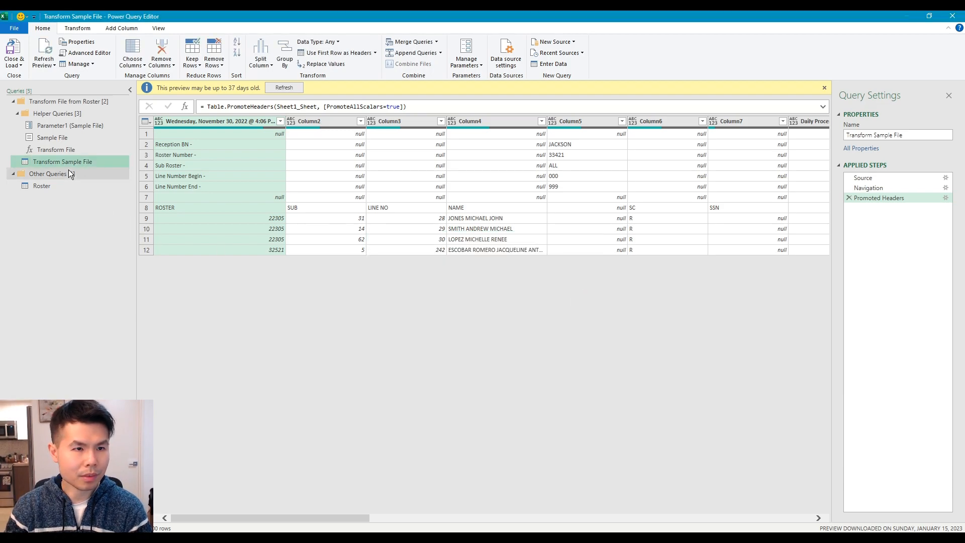
Step: Rename the Transform Sample File query as Roster Transform
double_click(72, 162)
type("Roster Transform")
key("Return")
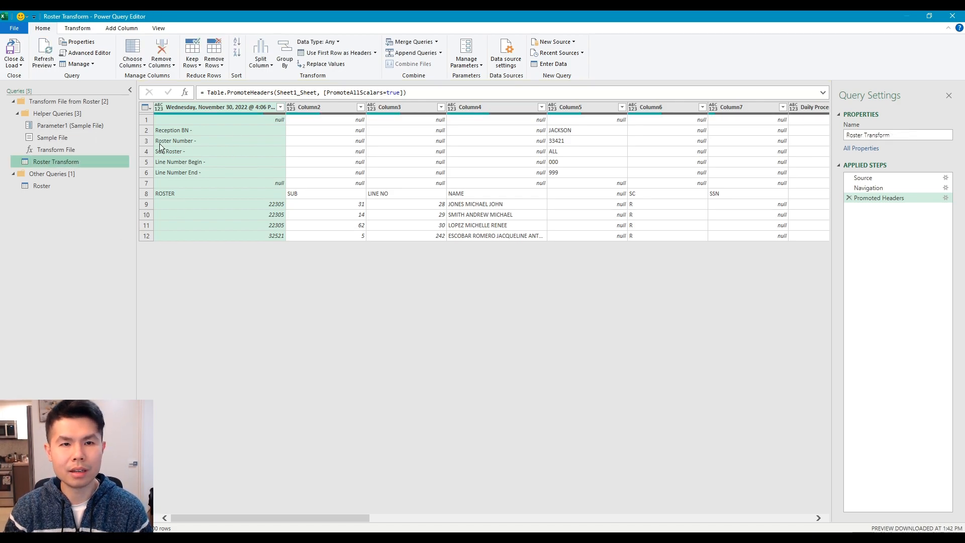
Step: Compare the Roster query with Roster Transform, and delete the Promoted Headers step from Roster Transform
left_click(63, 153)
left_click(49, 187)
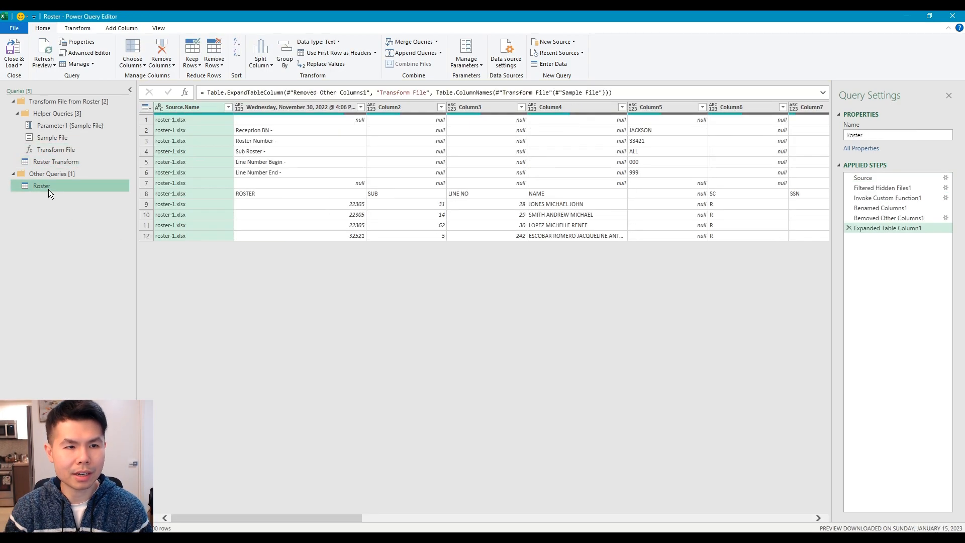
left_click(62, 164)
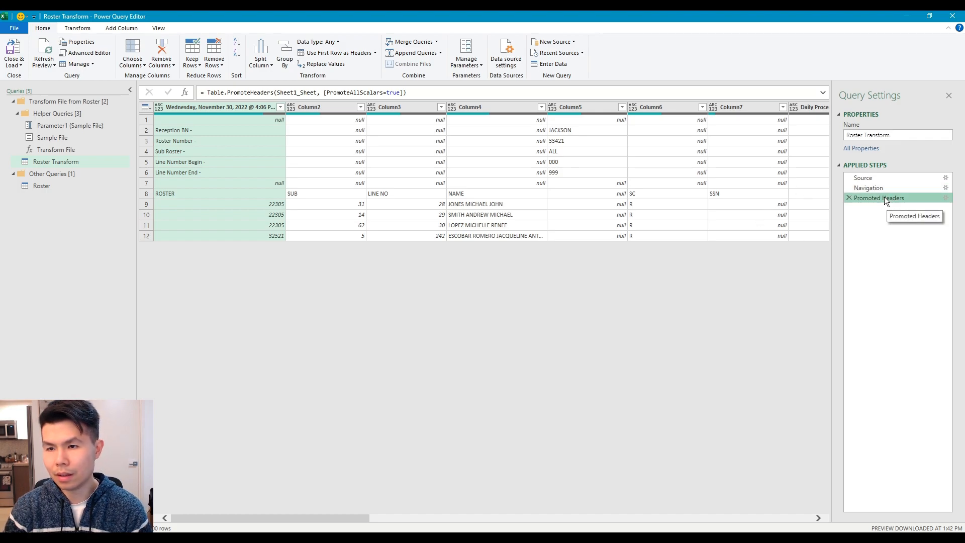
left_click(848, 198)
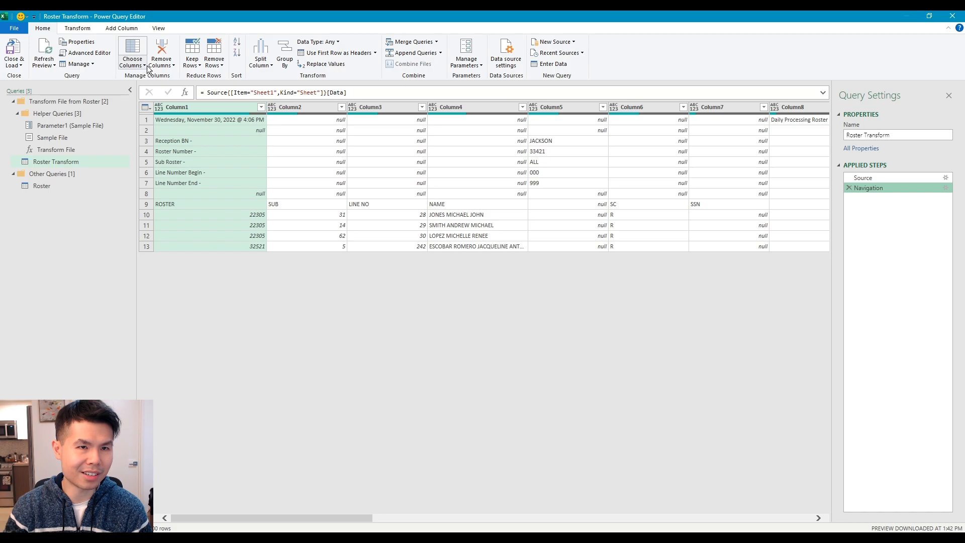
Step: Try keeping only the top 7 rows in the Roster Transform query
left_click(170, 67)
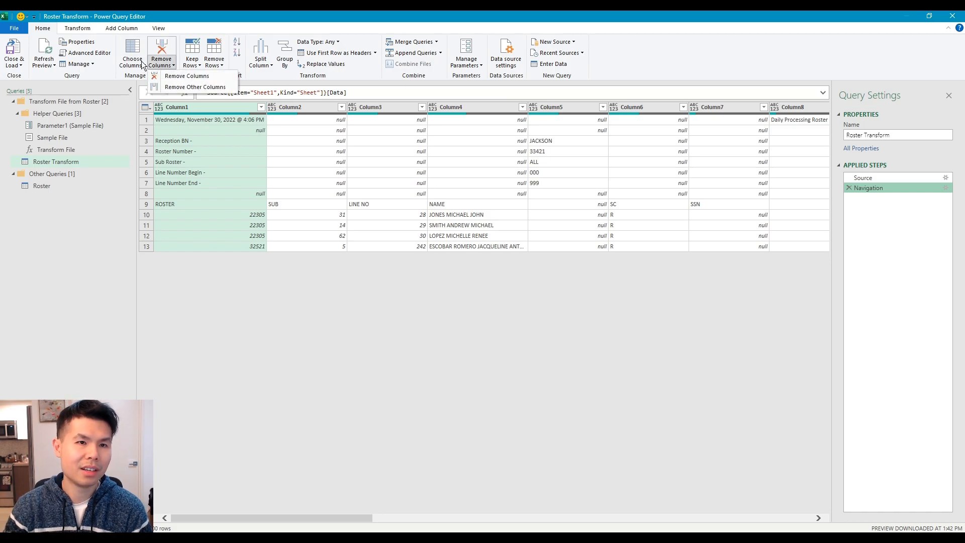
left_click(199, 64)
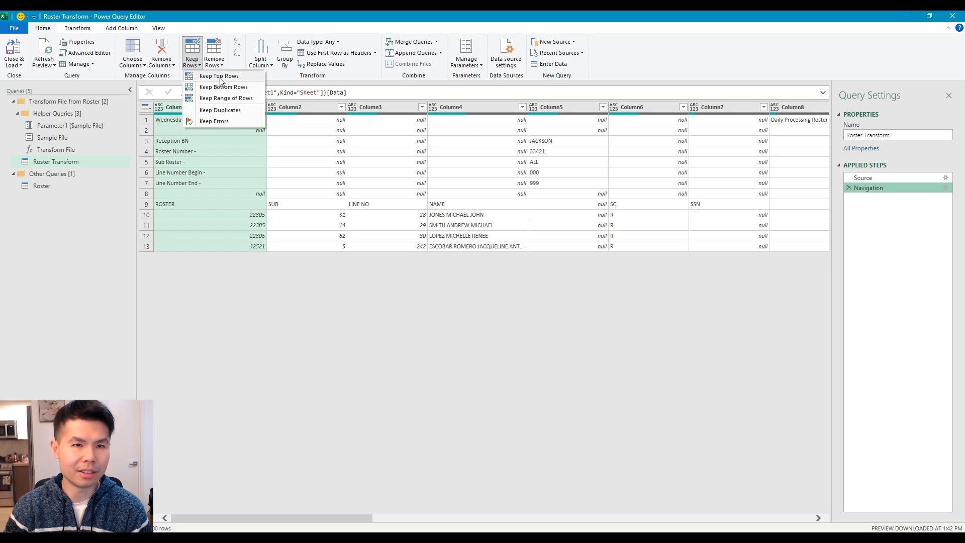
left_click(214, 76)
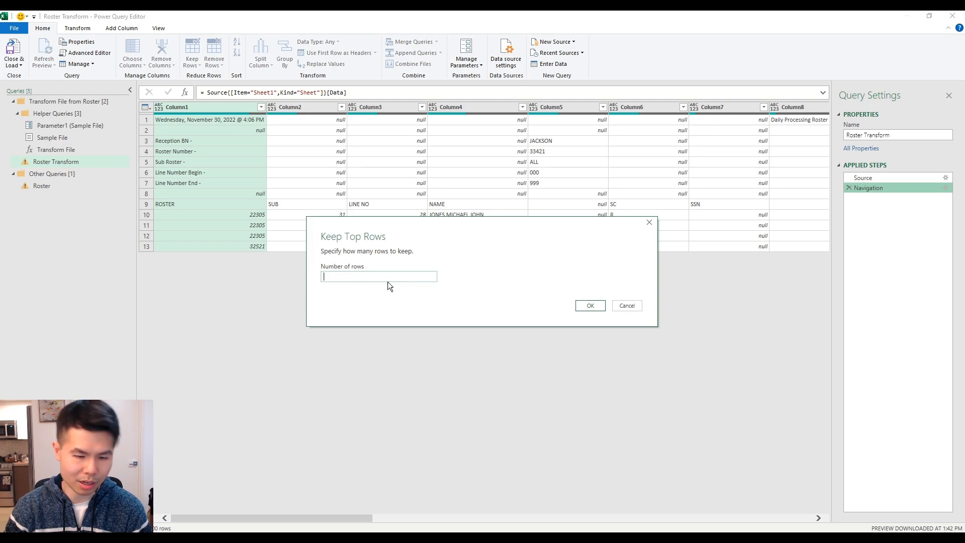
left_click(590, 306)
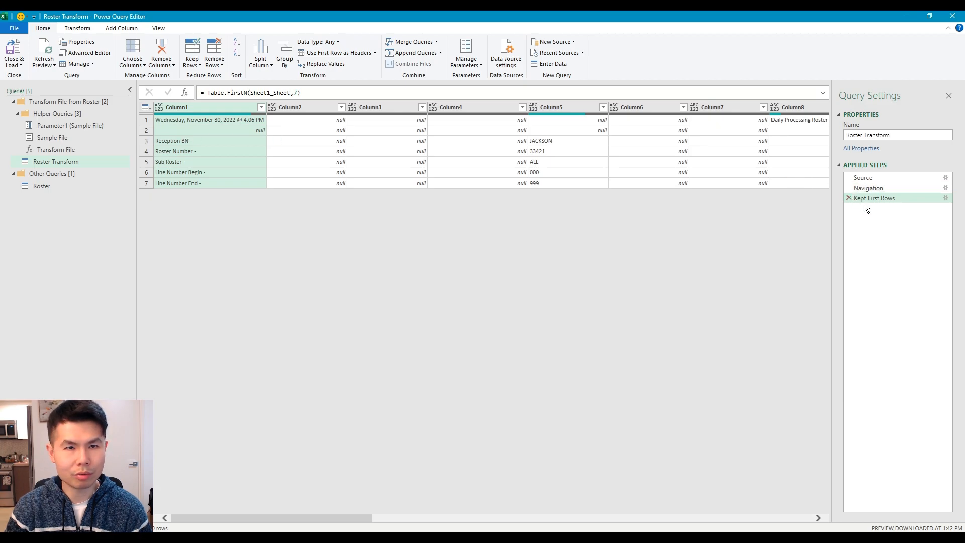
Step: Change the kept-row count to 8 in the formula and delete the Kept First Rows step from Roster Transform
left_click(298, 93)
key("BackSpace")
type("8")
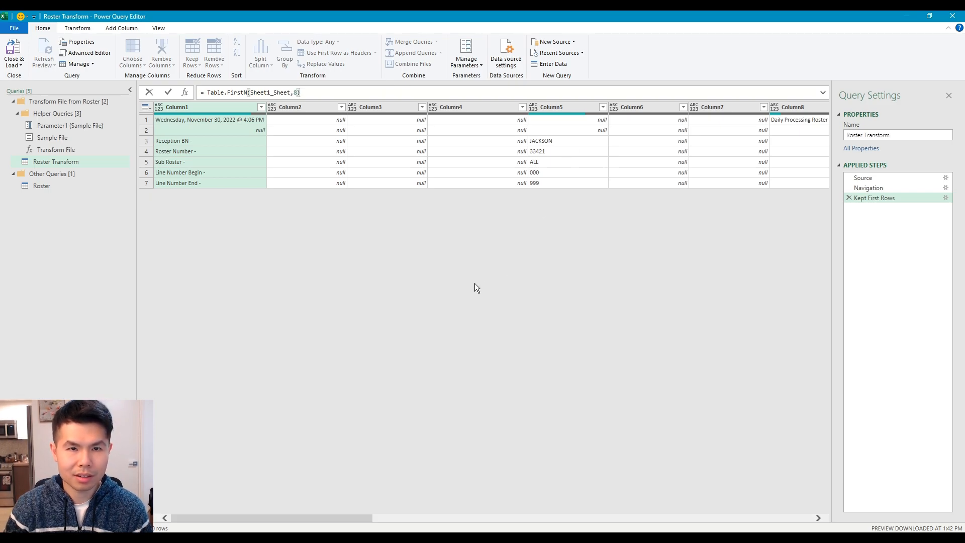
key("Return")
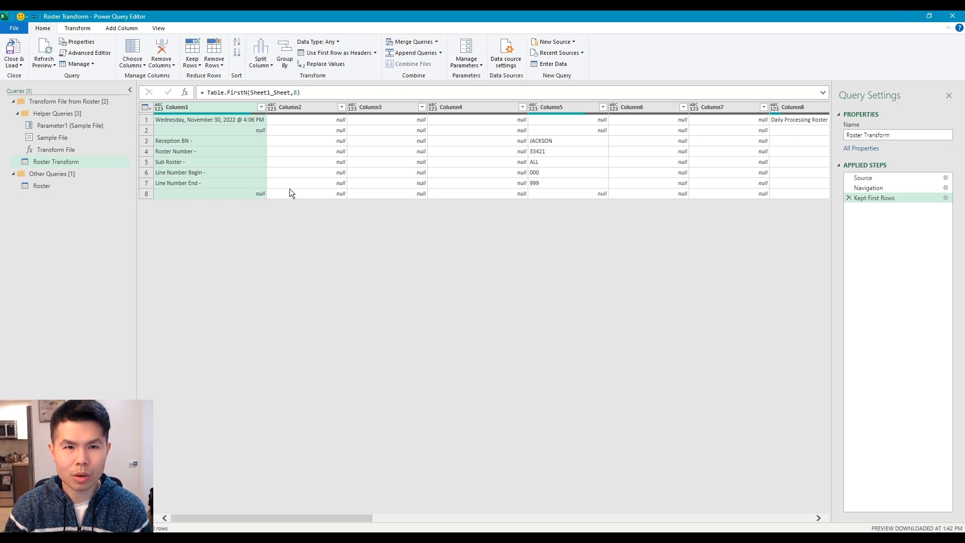
left_click(848, 198)
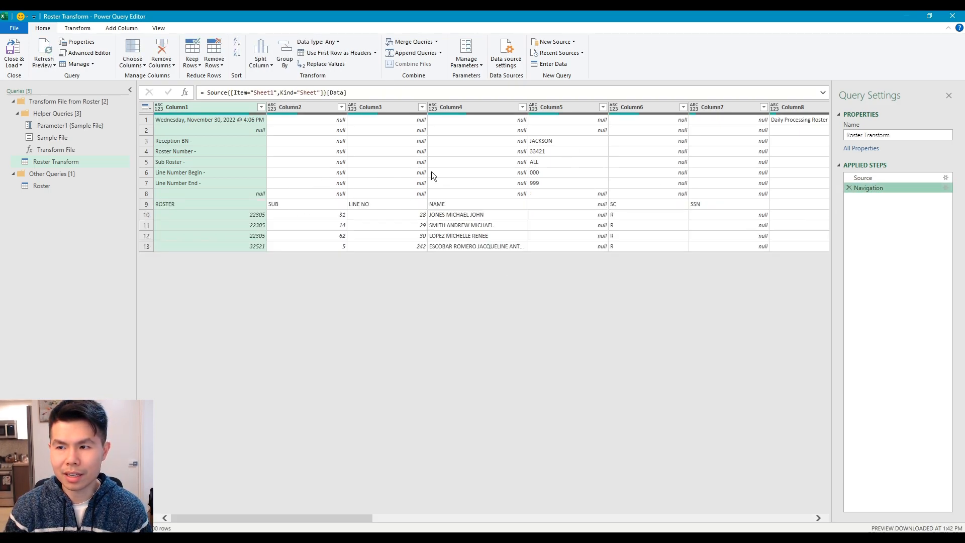
Step: Remove the top 7 rows from the Roster Transform query
left_click(196, 65)
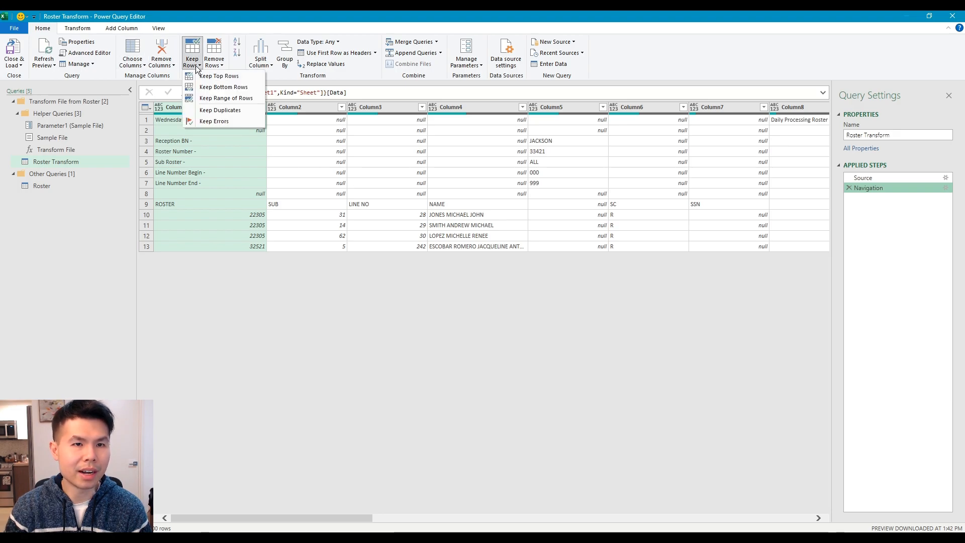
left_click(215, 64)
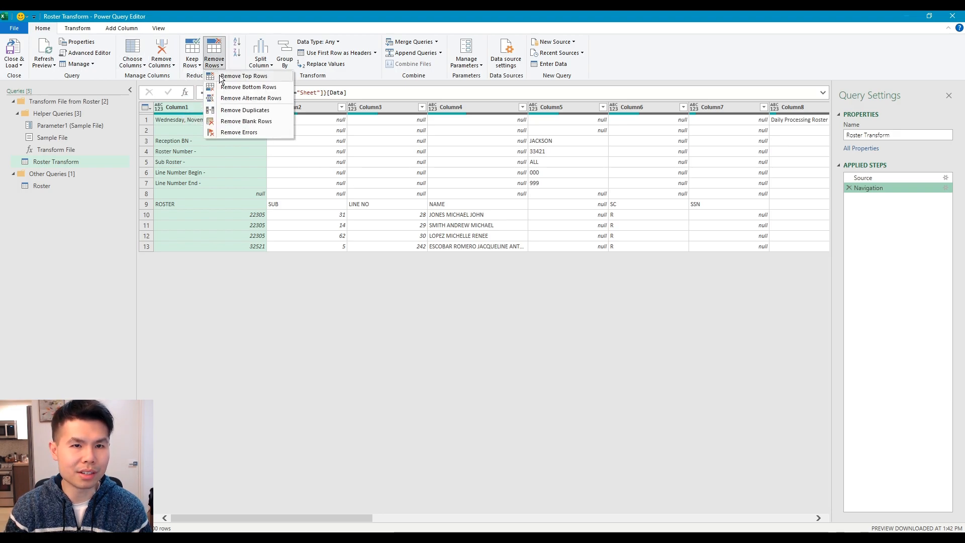
left_click(243, 76)
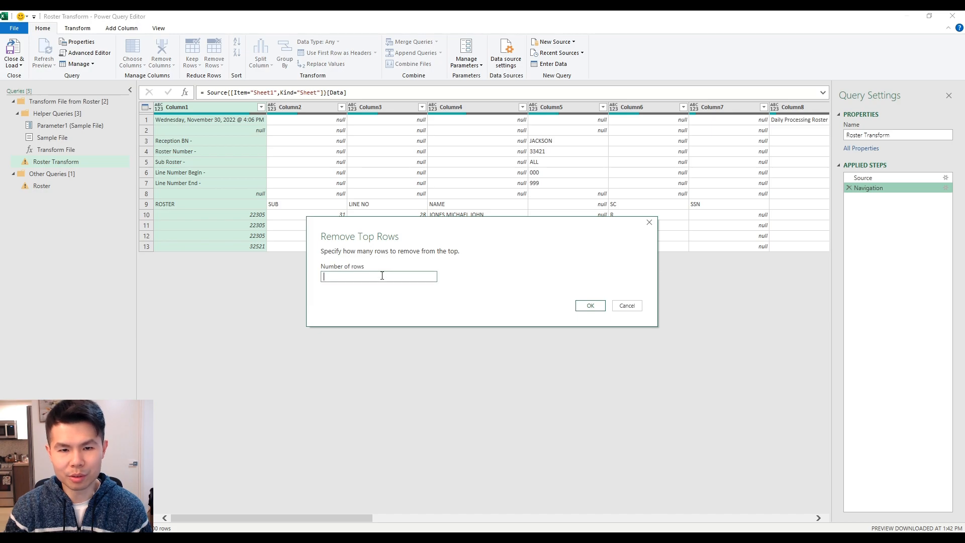
type("7")
key("Return")
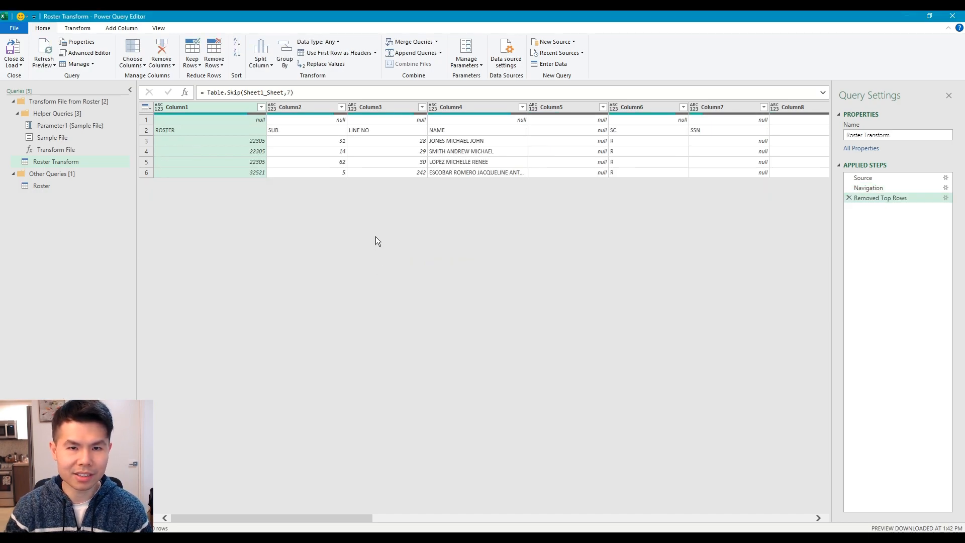
Step: Set the number of removed top rows to 8 in the Table.Skip formula of Roster Transform
left_click(291, 92)
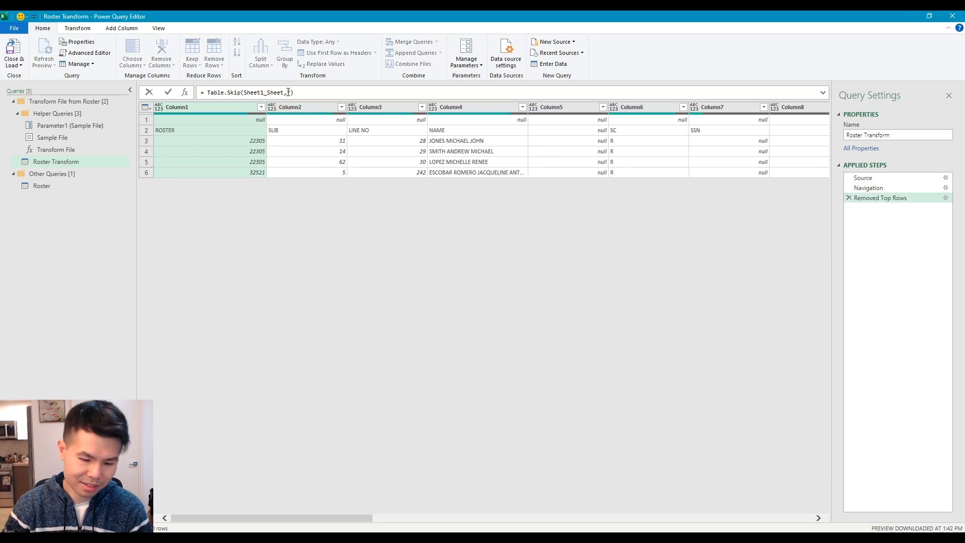
key("BackSpace")
type("8")
key("Return")
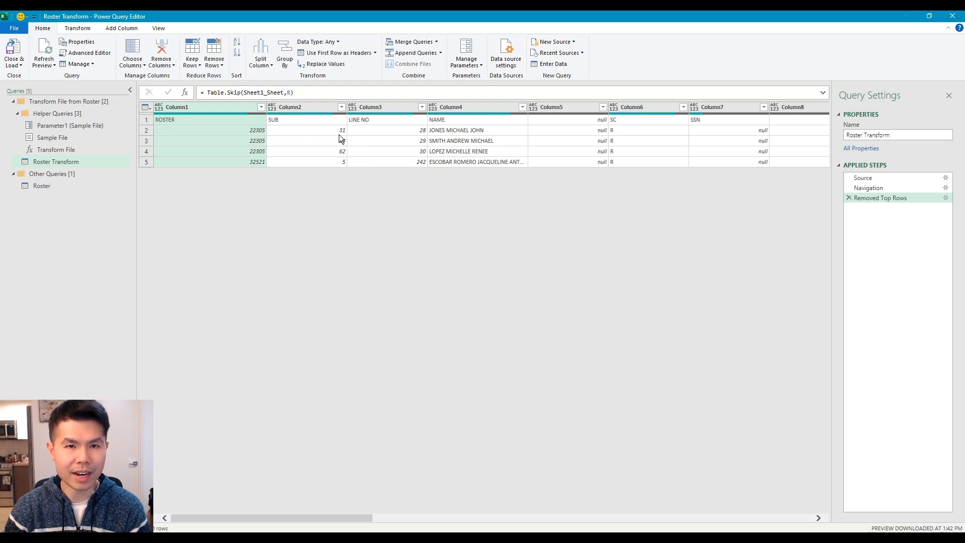
Step: Promote the first row of Roster Transform to column headers and check the result in the Roster query
left_click(177, 120)
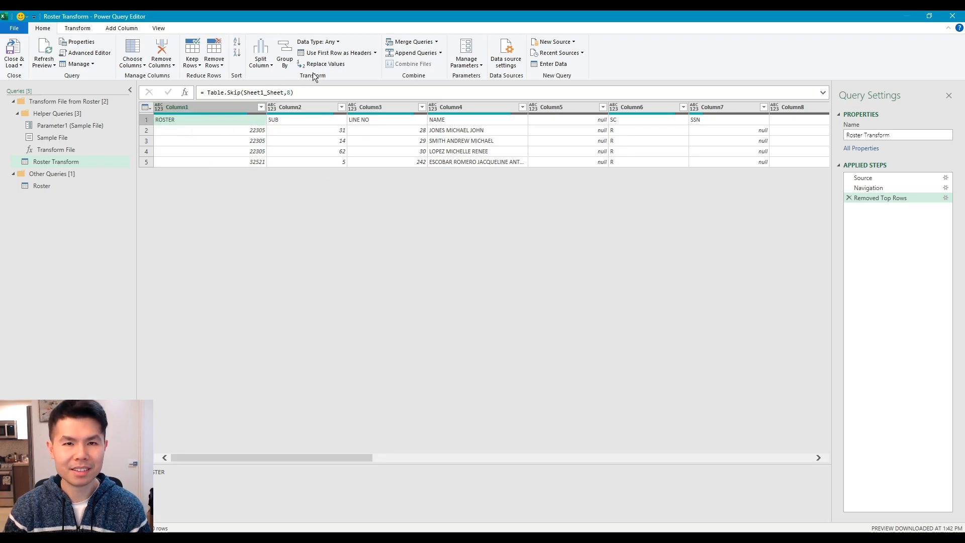
left_click(337, 53)
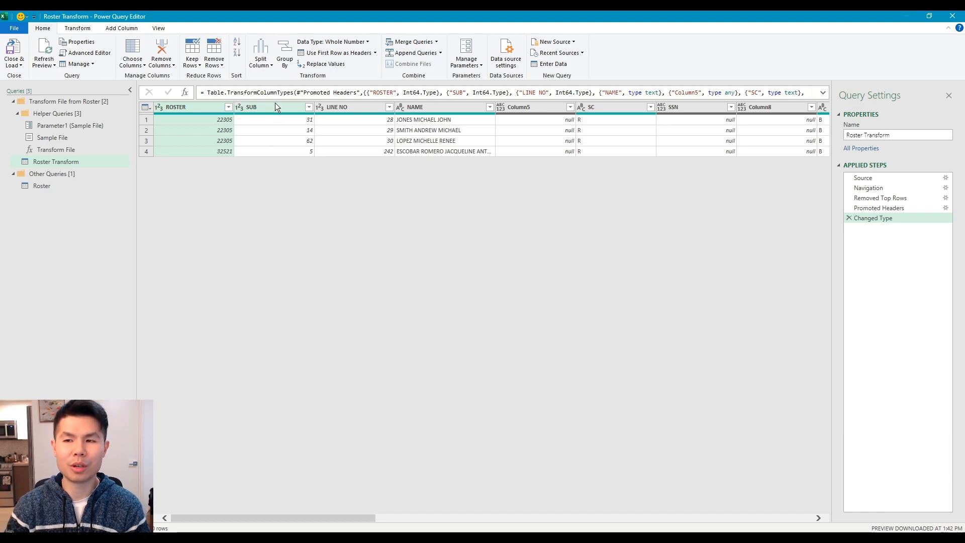
left_click(65, 158)
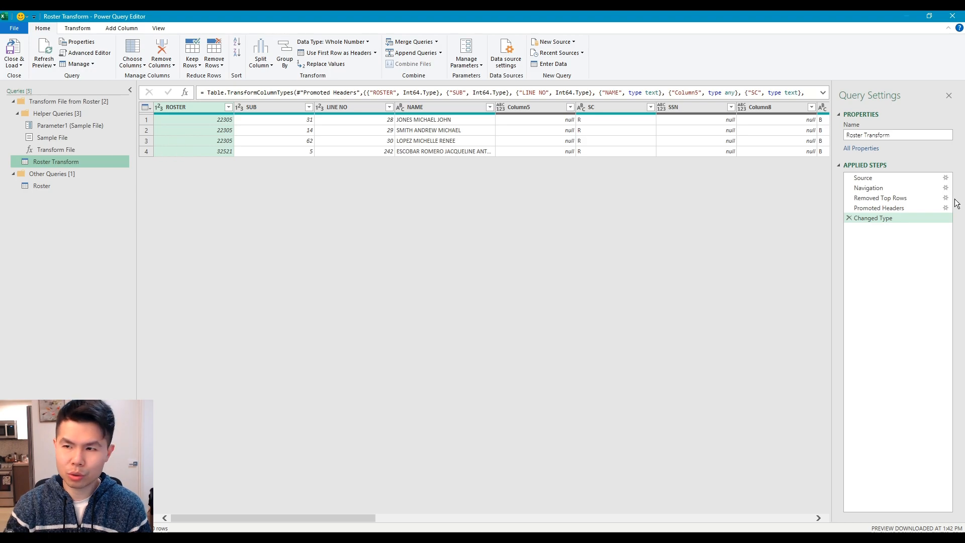
left_click(63, 186)
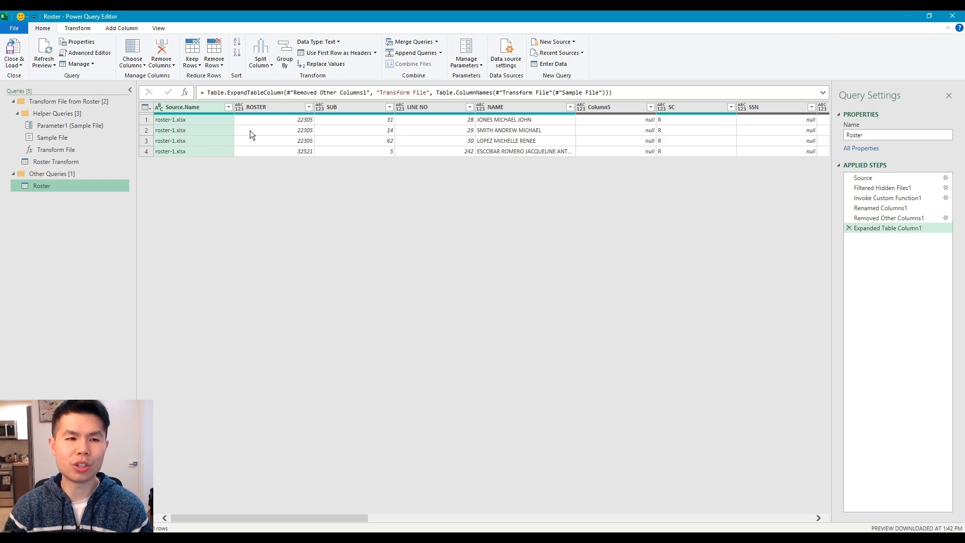
left_click(65, 163)
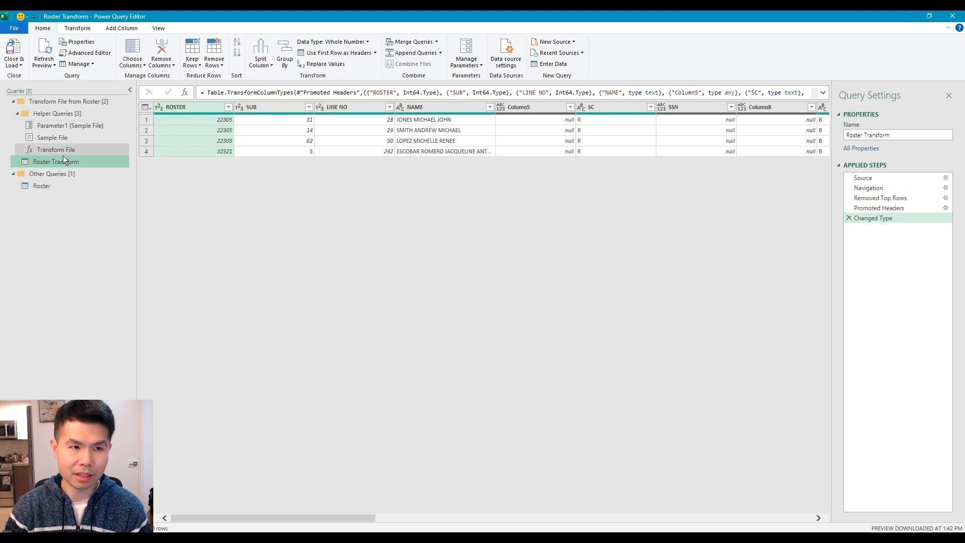
Step: Check the combined output of the Roster query, then return to Roster Transform and look over its columns
left_click(60, 183)
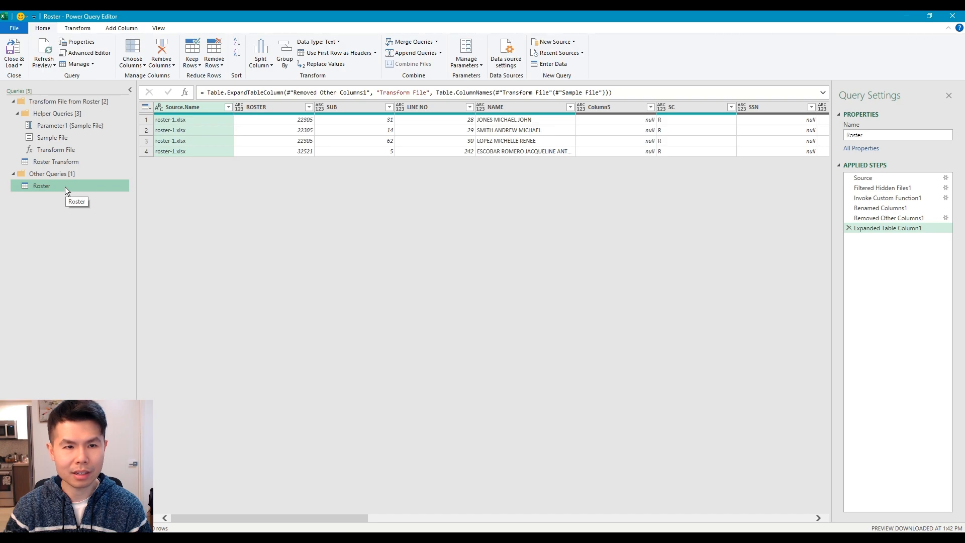
left_click(73, 163)
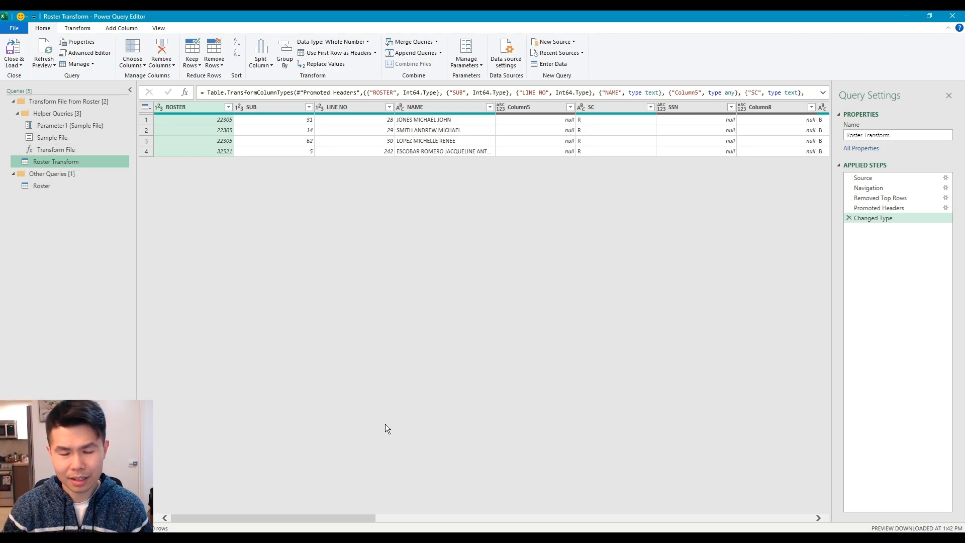
left_click_drag(323, 517, 262, 508)
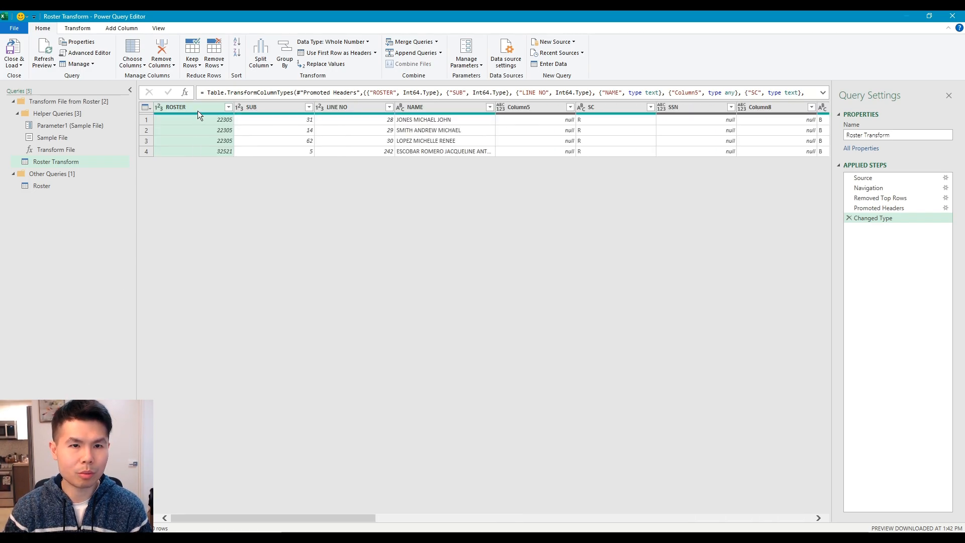
Step: Keep only the ROSTER, SUB, LINE NO and NAME columns in the Roster Transform query
left_click(276, 104, "shift")
left_click(357, 106, "shift")
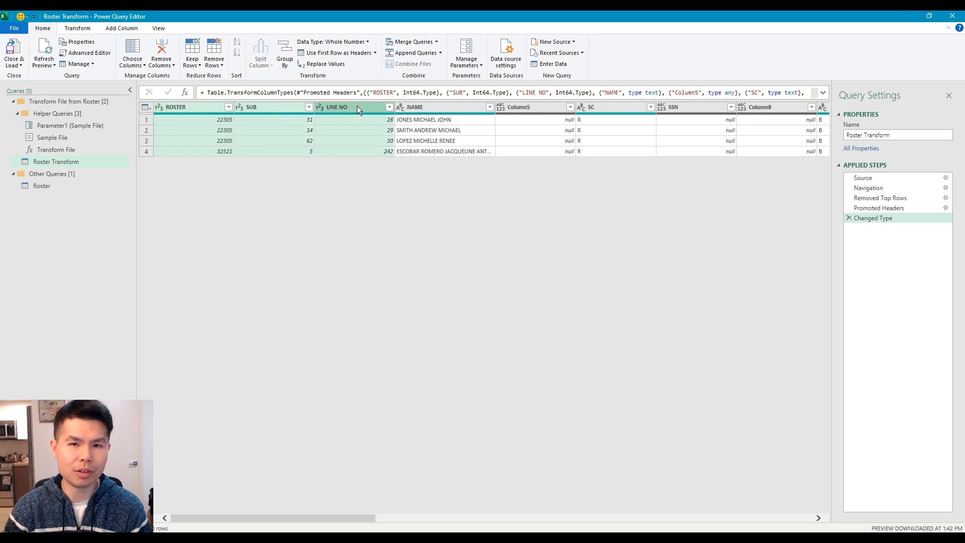
left_click(440, 107, "shift")
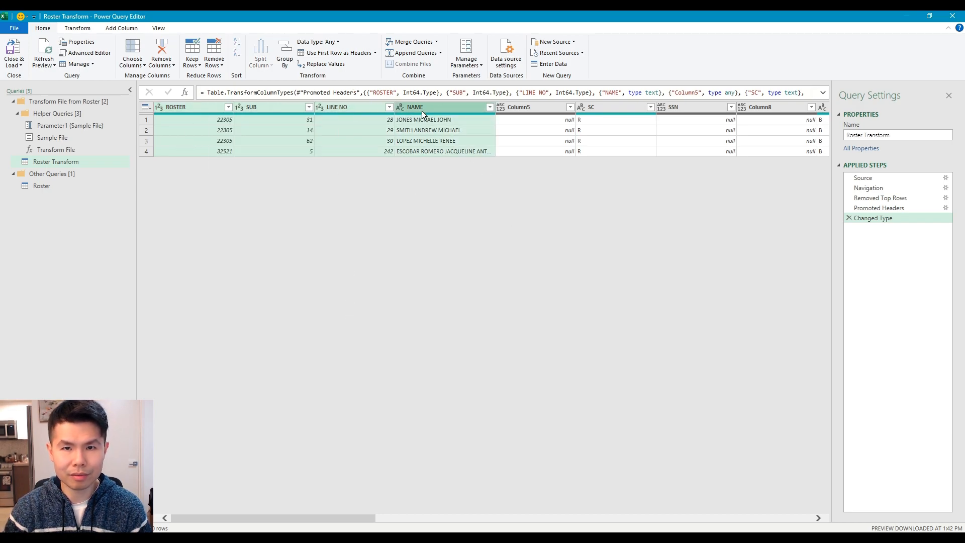
left_click_drag(338, 517, 222, 514)
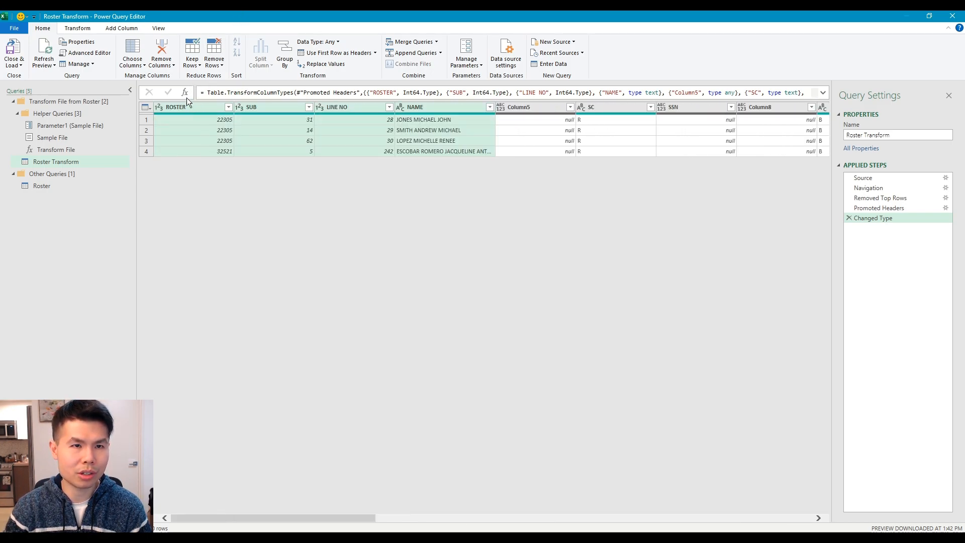
left_click(139, 63)
left_click(146, 82)
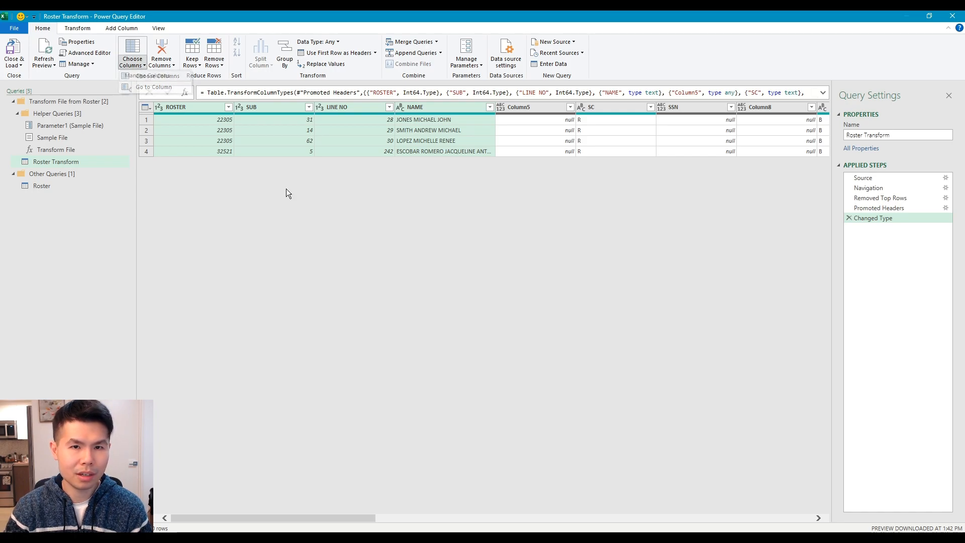
left_click(442, 181)
left_click(441, 192)
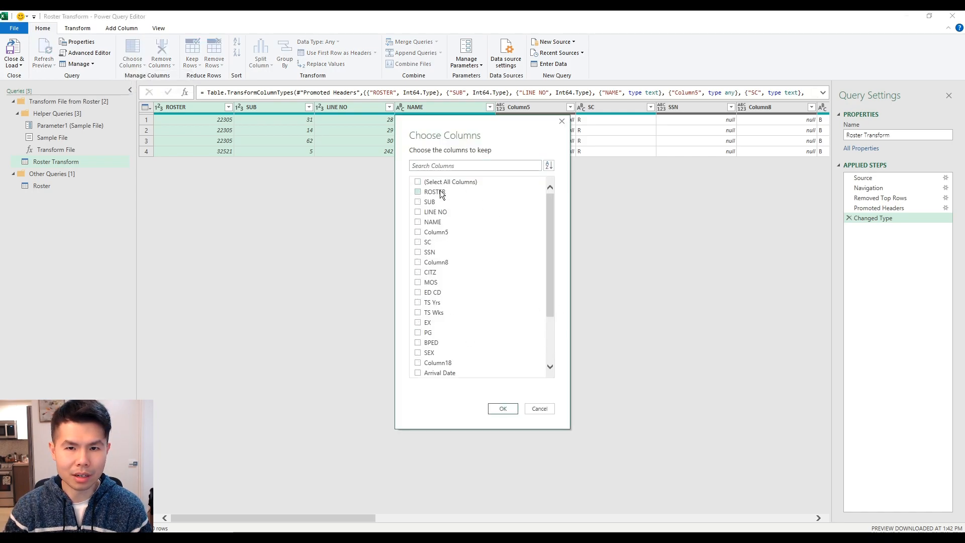
left_click(431, 202)
left_click(432, 212)
left_click(432, 221)
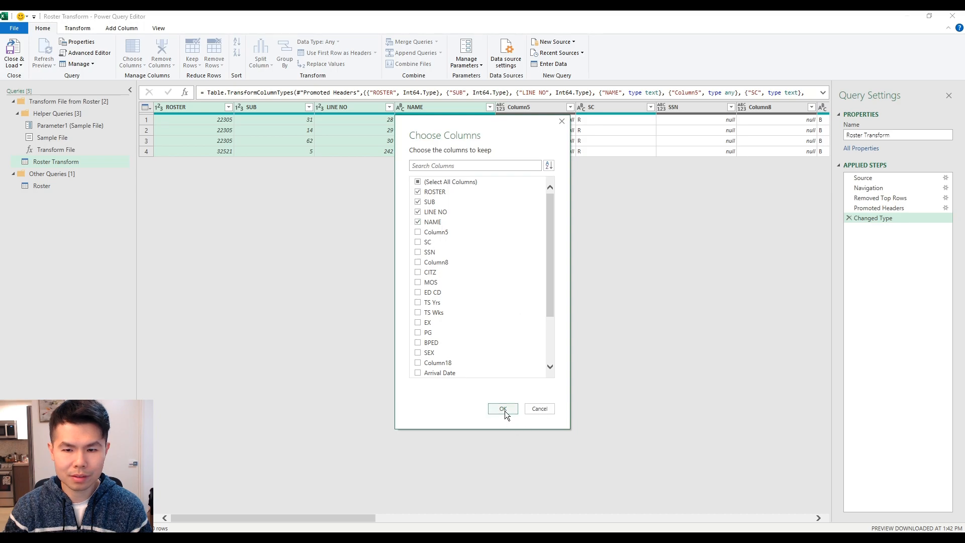
left_click(502, 408)
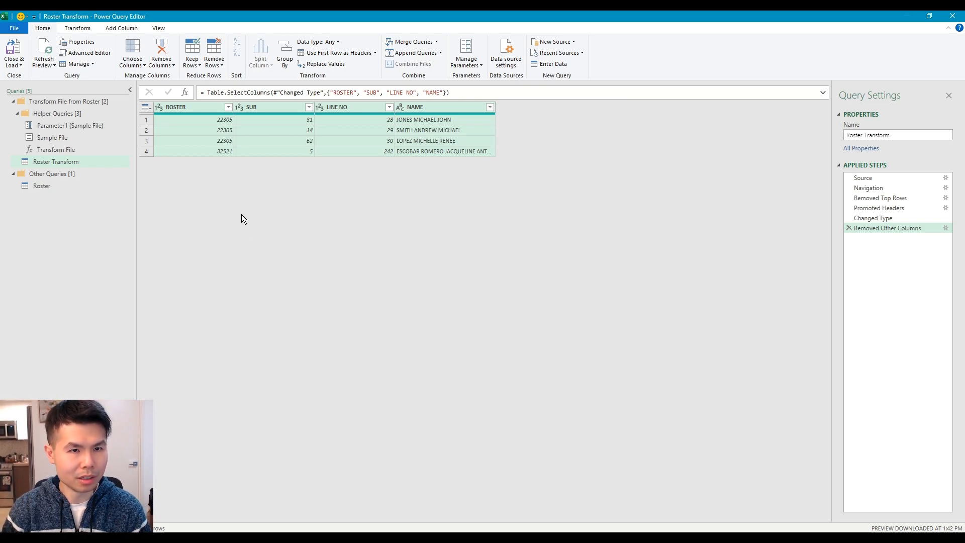
Step: Start a custom column named Unique ID in Roster Transform
left_click(111, 29)
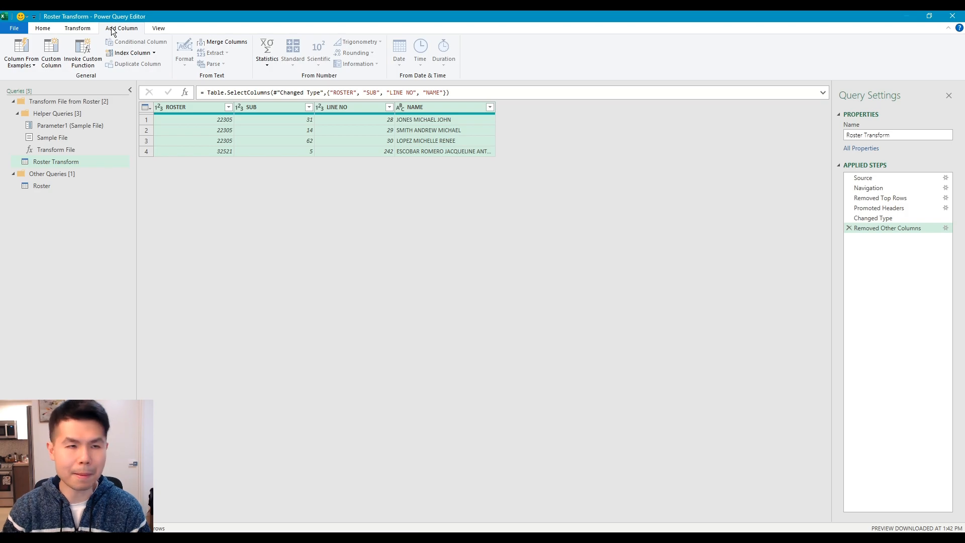
left_click(52, 59)
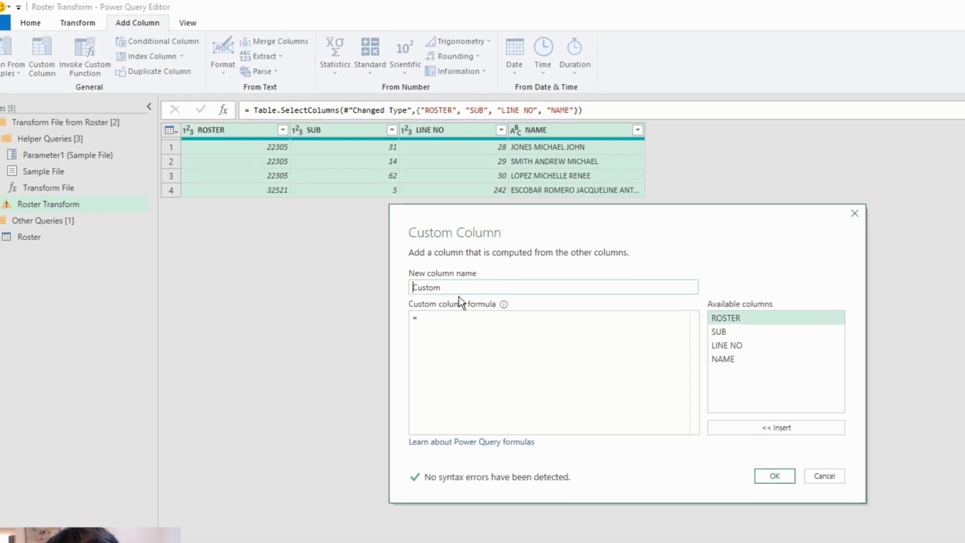
double_click(476, 288)
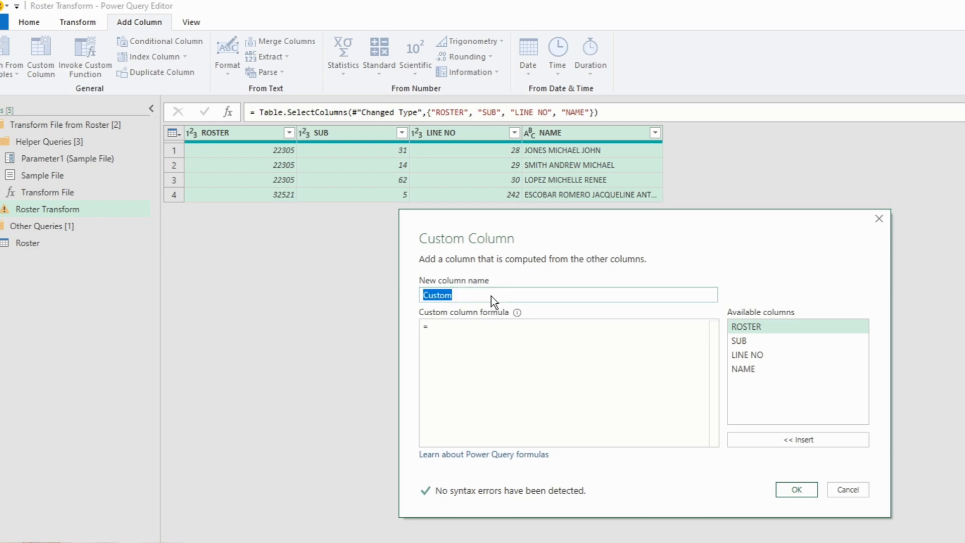
type("Unique ID")
Step: Add the Unique ID column with the formula [ROSTER]&[SUB]&[LINE NO]
left_click(491, 370)
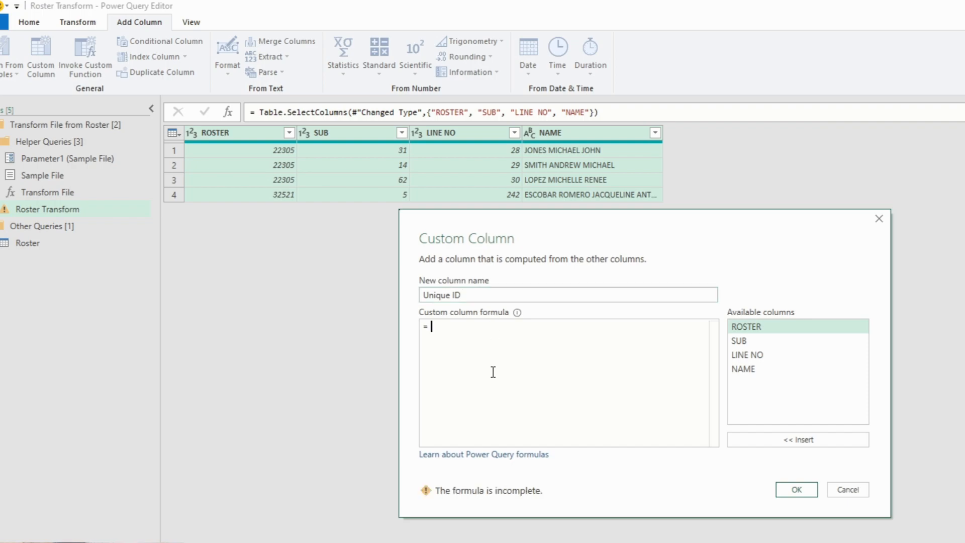
double_click(767, 330)
double_click(756, 340)
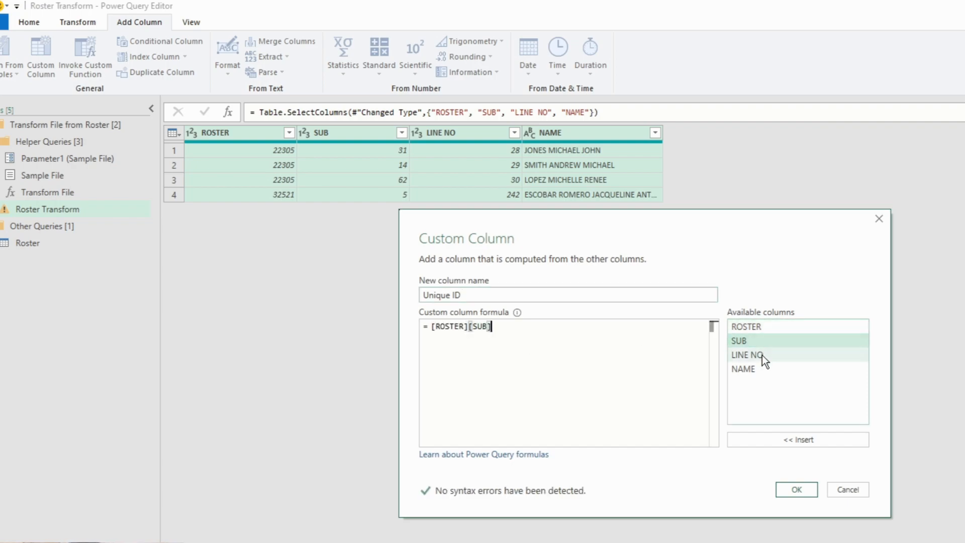
double_click(762, 354)
key("Left")
key("Left")
key("Left")
key("Left")
key("Left")
key("Left")
key("Left")
key("Left")
key("Left")
key("Left")
key("Left")
key("Left")
key("Left")
key("Left")
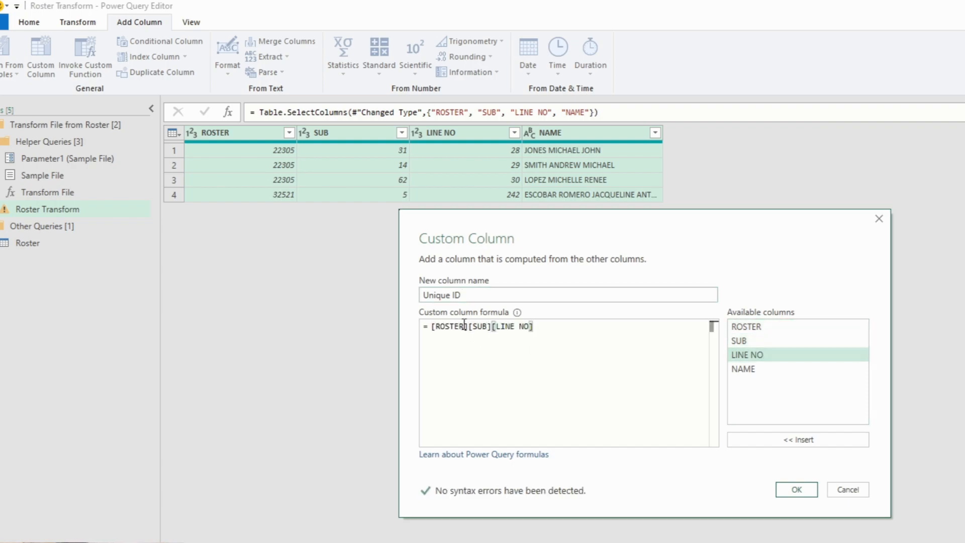
type("&")
key("Right")
key("Right")
key("Right")
key("Right")
key("Right")
type("&")
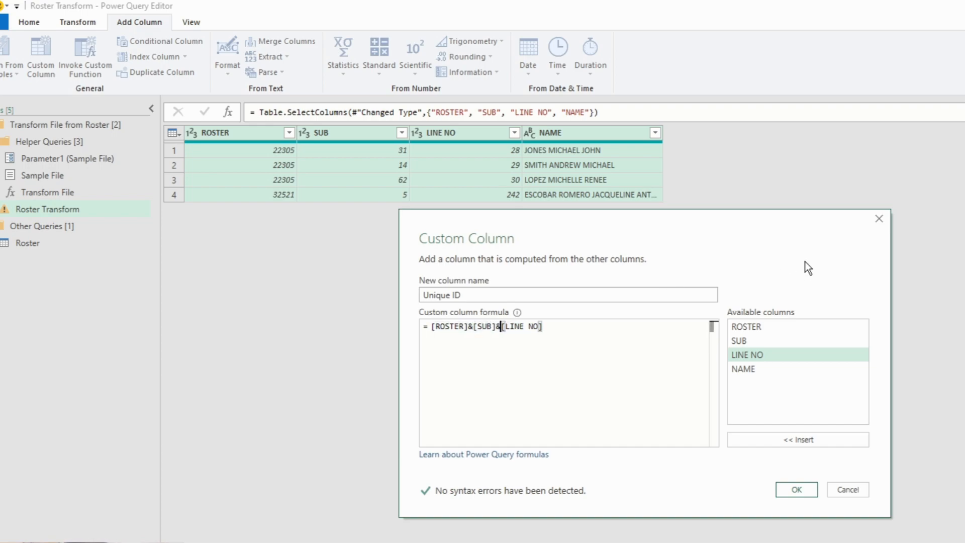
left_click(793, 494)
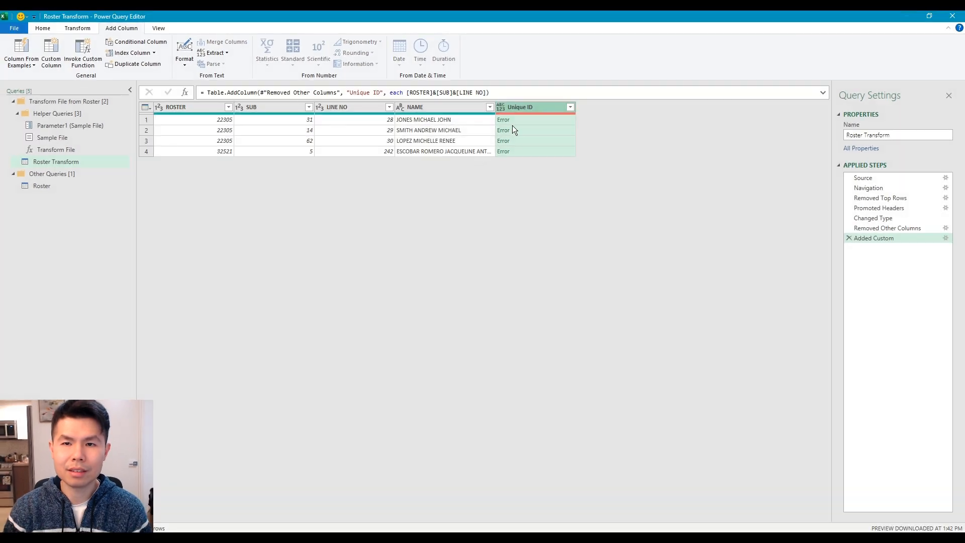
Step: Inspect the error detail in the first Unique ID cell and go back to the Changed Type step
left_click(524, 119)
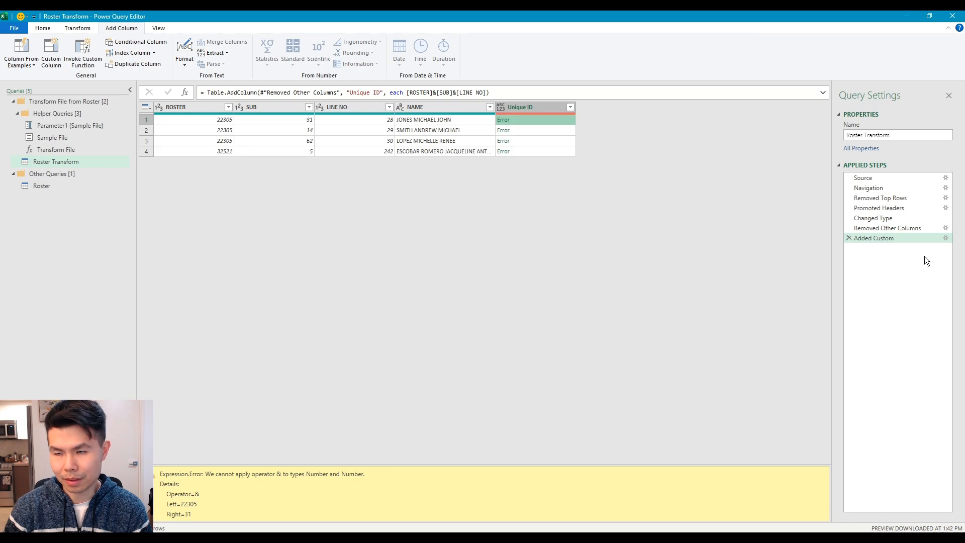
left_click(900, 218)
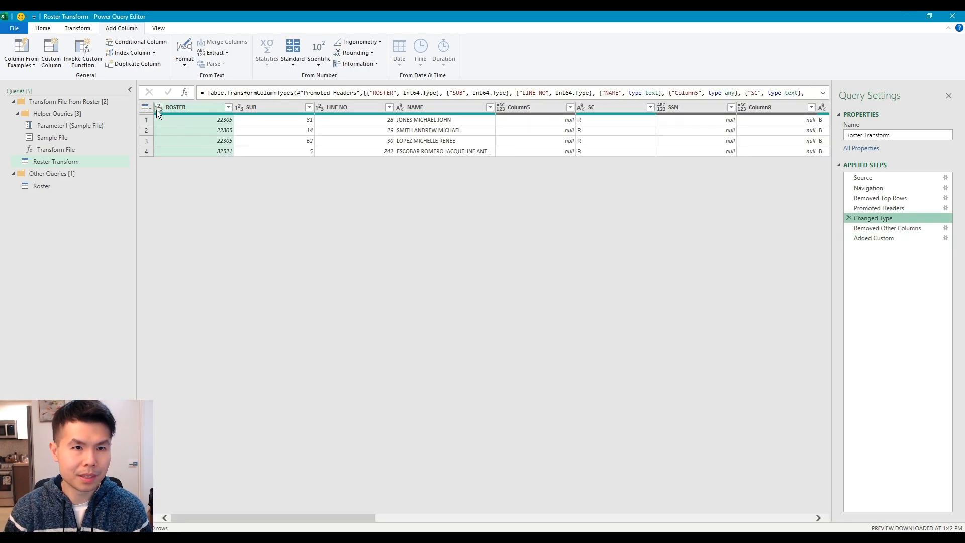
left_click(156, 110)
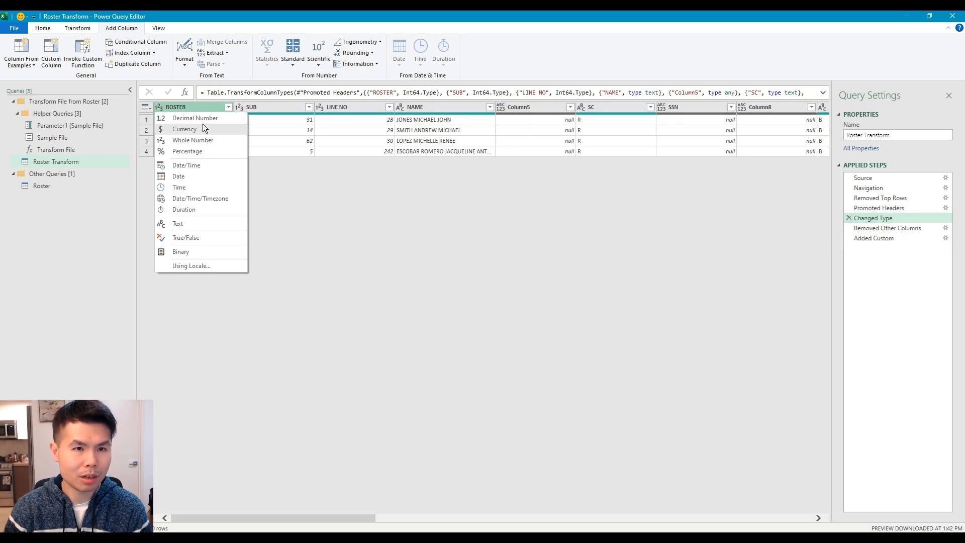
left_click(282, 107)
left_click(381, 107)
left_click(460, 108)
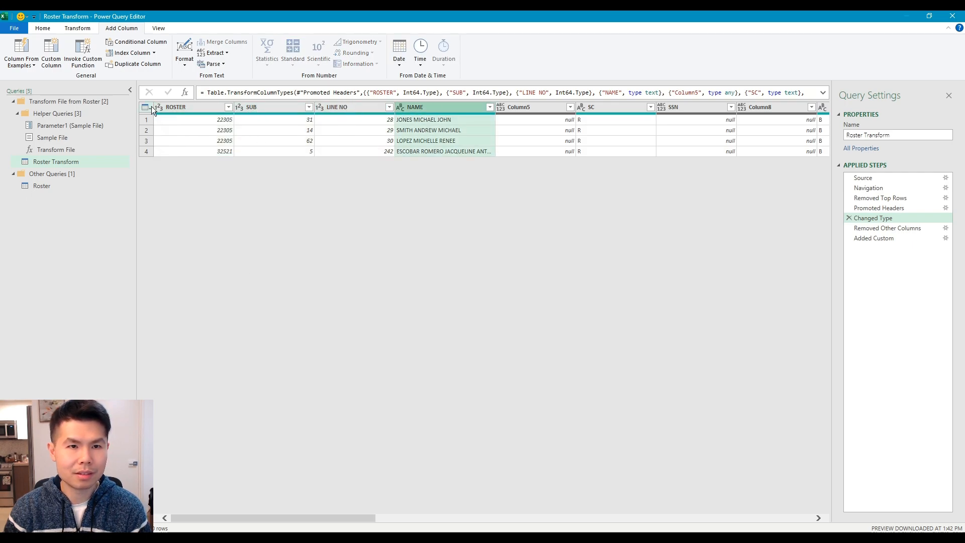
left_click(199, 103, "shift")
right_click(194, 108)
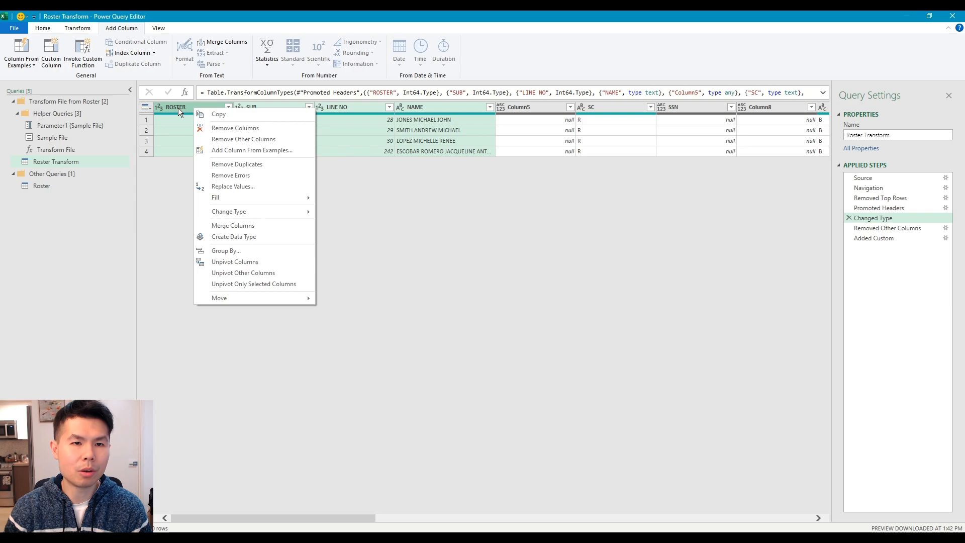
left_click(173, 107)
left_click(297, 105, "shift")
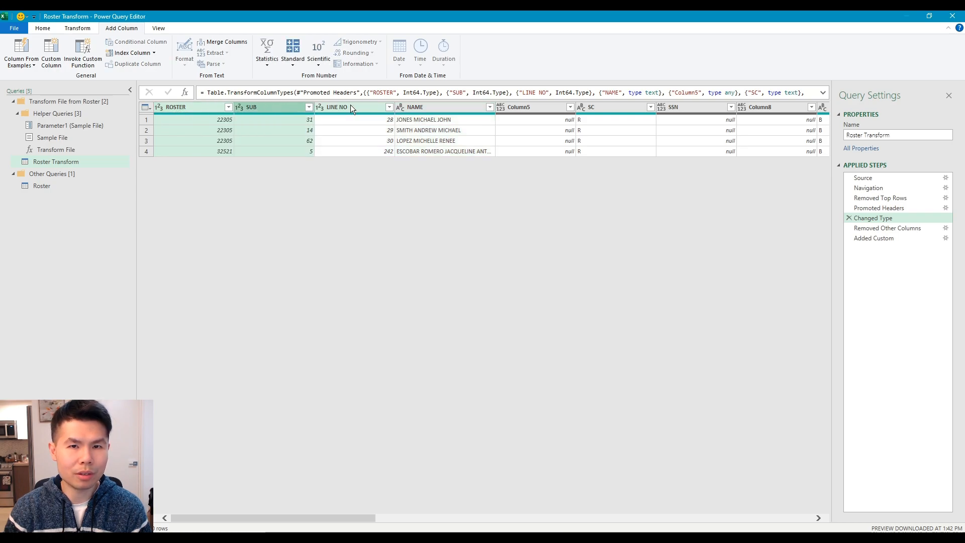
left_click(328, 107, "shift")
left_click(440, 106, "shift")
left_click(229, 107)
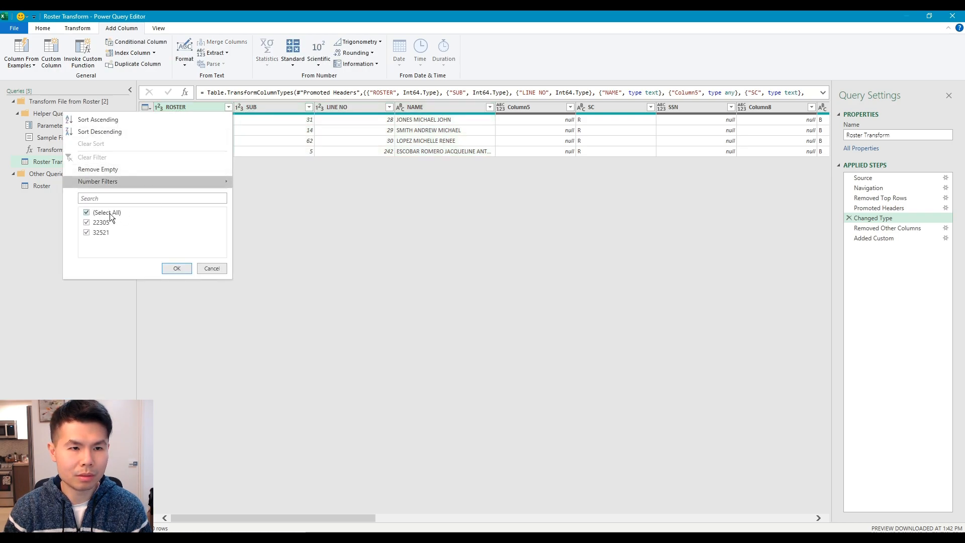
left_click(244, 108)
left_click(199, 107)
right_click(196, 107)
left_click(167, 107)
left_click(299, 107, "shift")
left_click(346, 106, "shift")
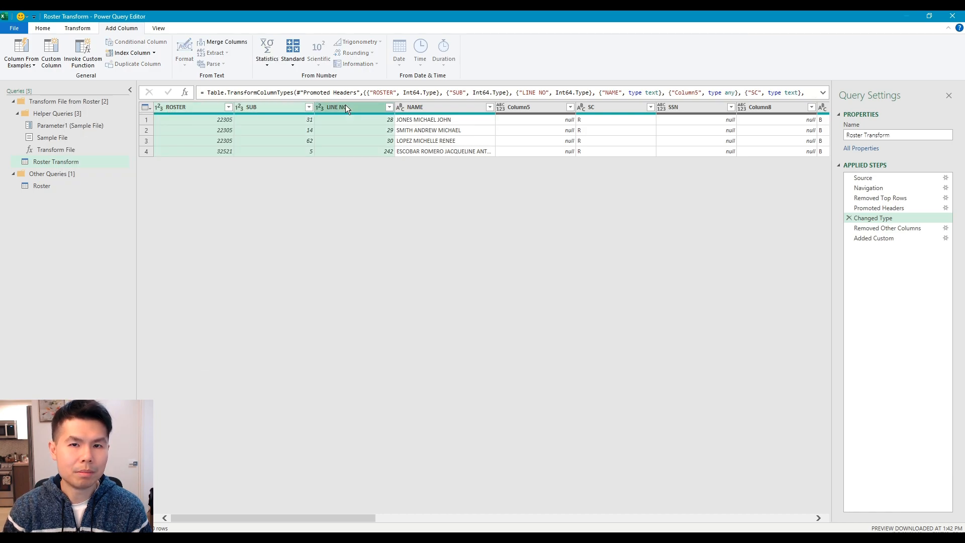
left_click(427, 104, "shift")
Step: Convert the ROSTER column to Text within the Changed Type step, replacing its current type conversion
left_click(160, 108)
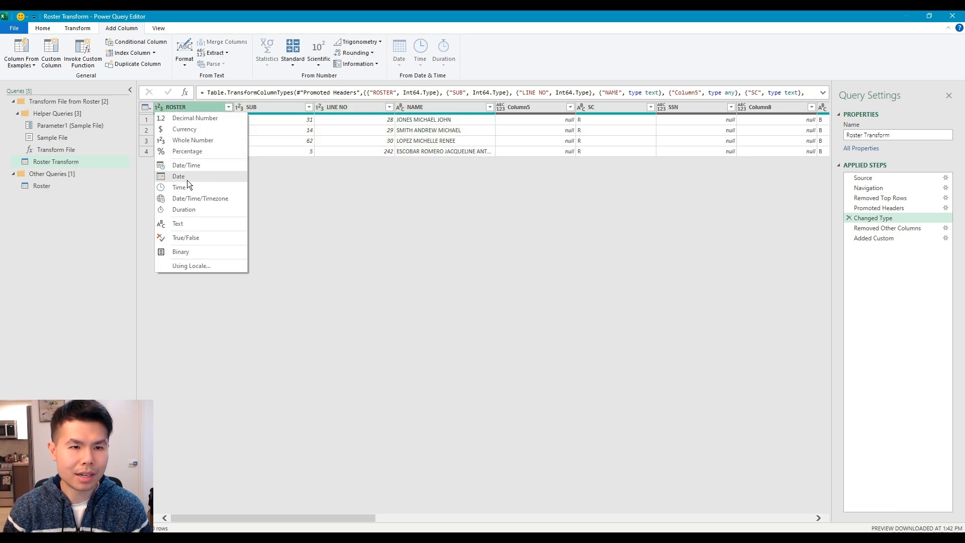
left_click(181, 222)
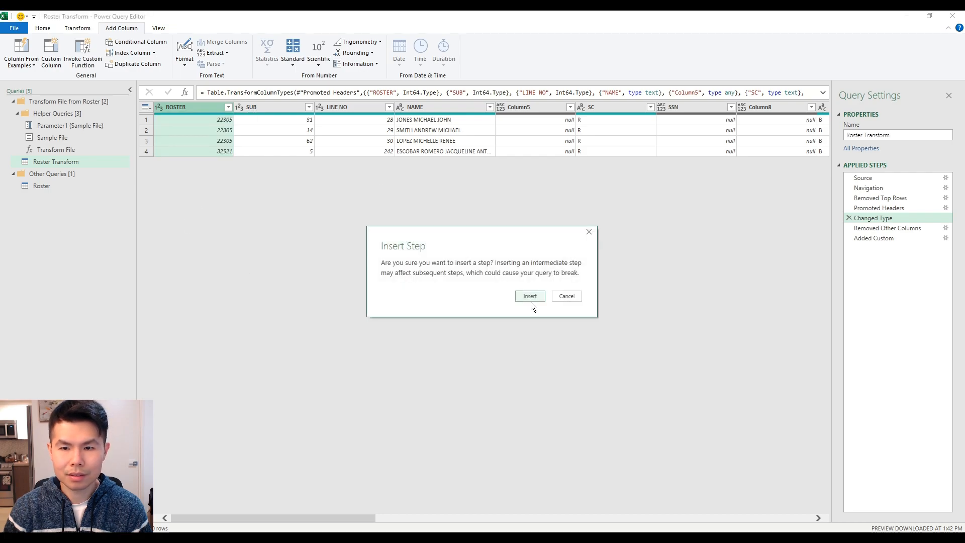
left_click(532, 298)
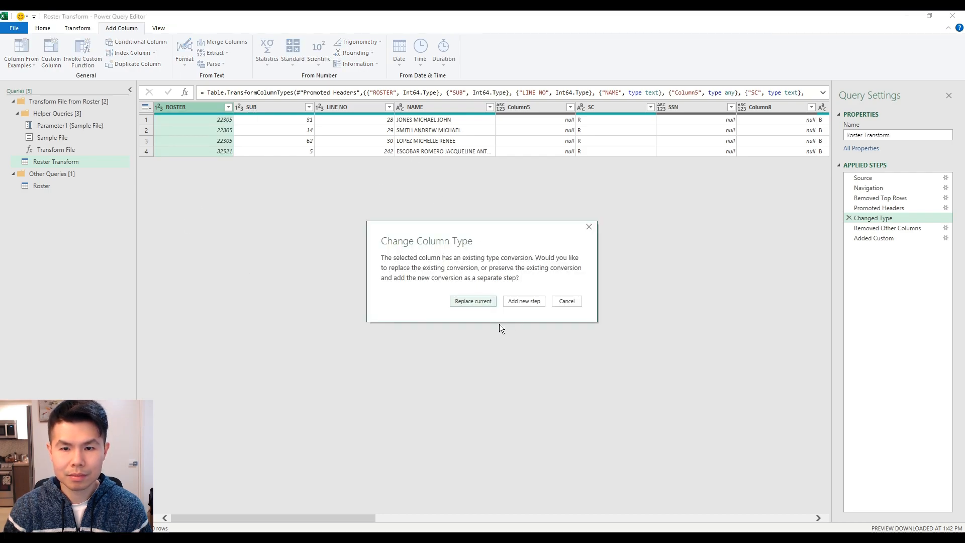
left_click(472, 301)
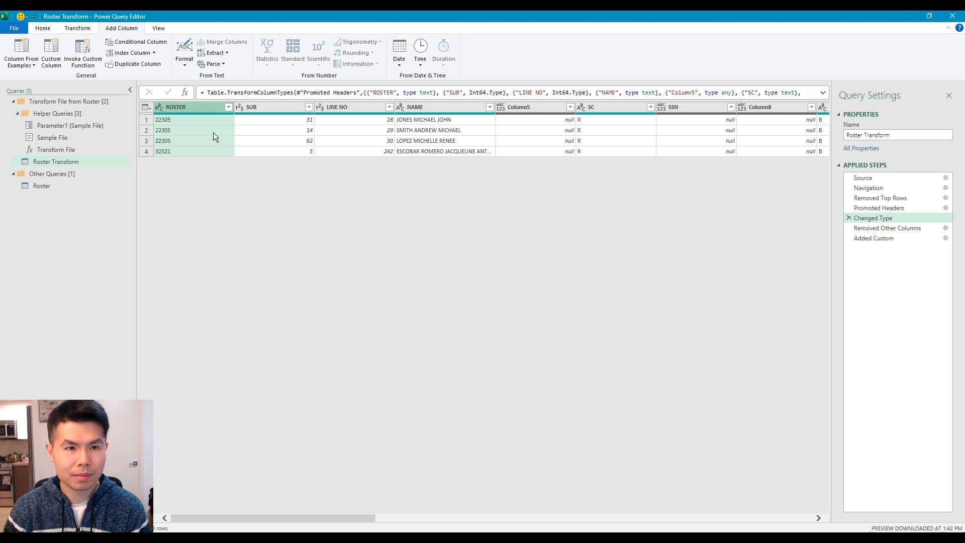
Step: Set SUB and LINE NO to type text in the Table.TransformColumnTypes formula of the Changed Type step
left_click(822, 92)
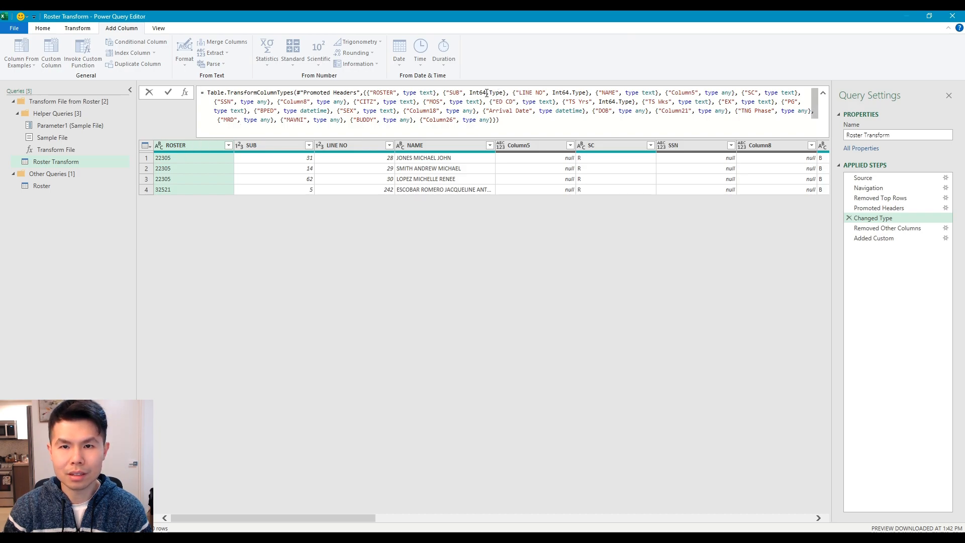
left_click_drag(403, 94, 507, 94)
type("type text")
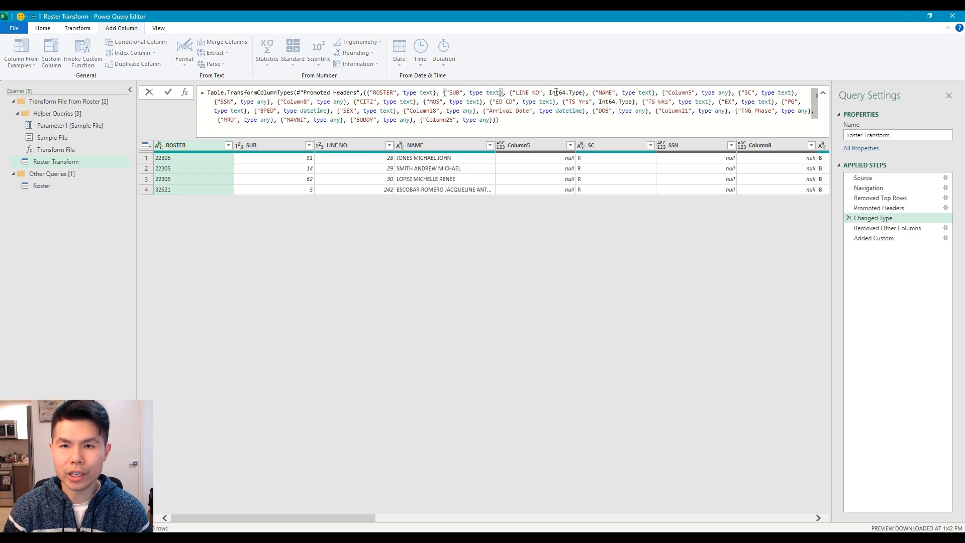
left_click_drag(549, 92, 585, 92)
type("type text")
key("Return")
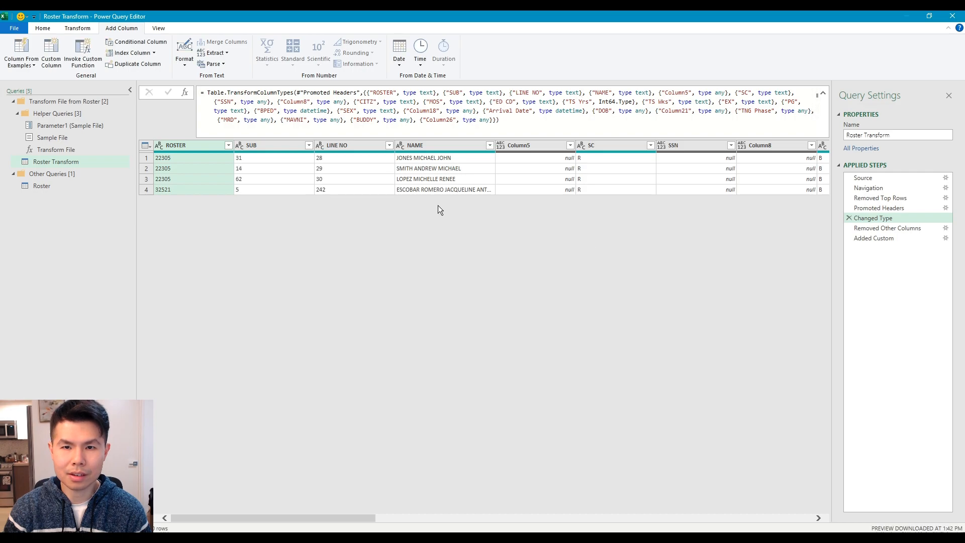
Step: Return to the Added Custom step and check the Unique ID values
left_click(900, 239)
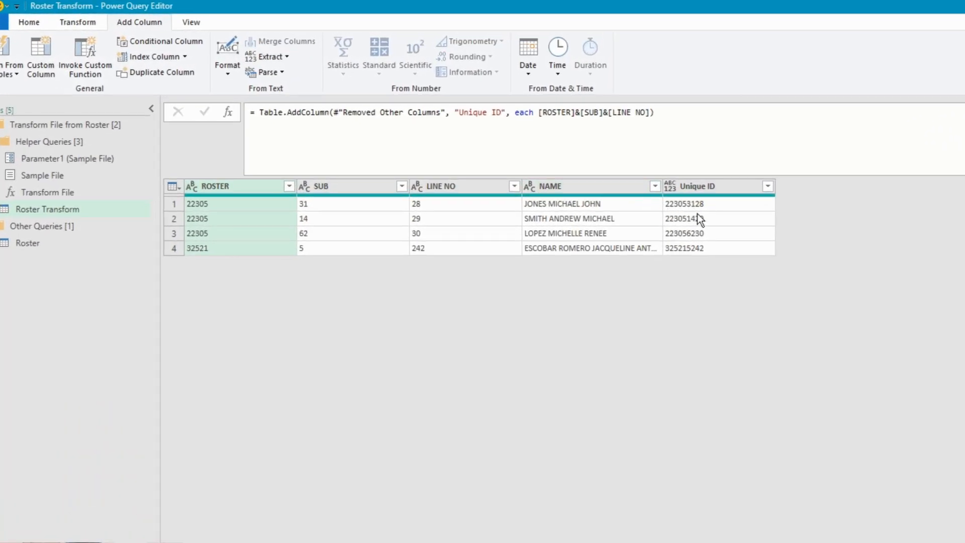
left_click(700, 205)
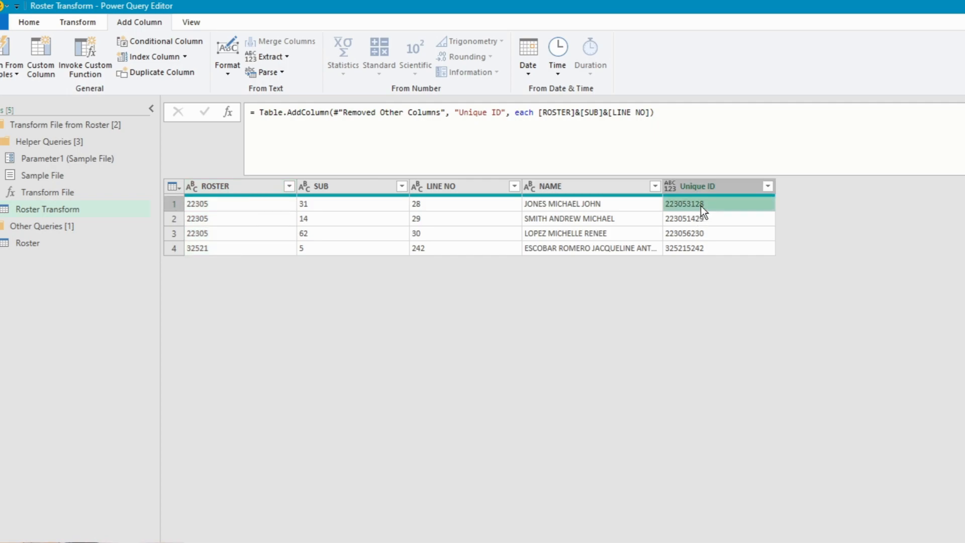
Step: Insert "-" separators between [ROSTER], [SUB] and [LINE NO] in the Unique ID formula of the Added Custom step
left_click(580, 112)
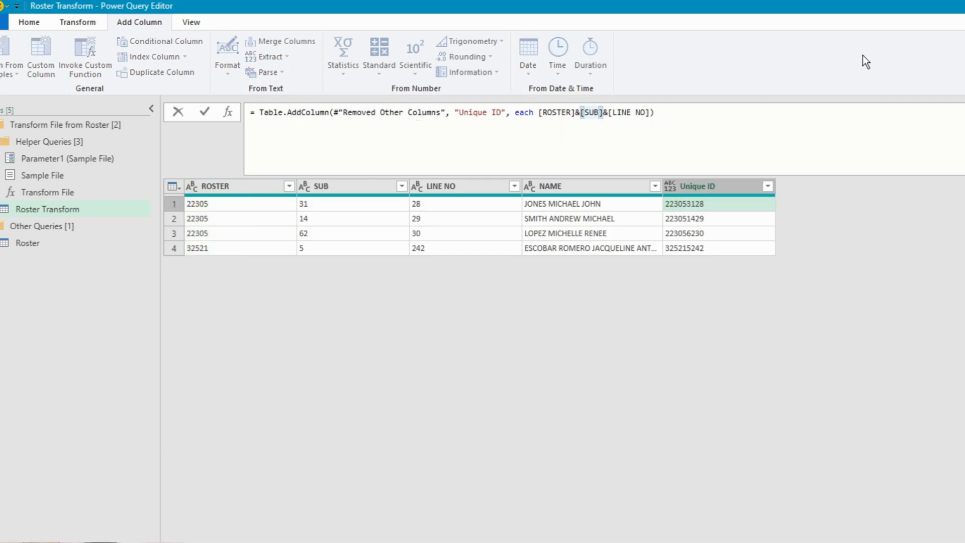
type("&\"-\"")
key("shift+Left")
key("shift+Left")
key("shift+Left")
key("shift+Left")
key("ctrl+c")
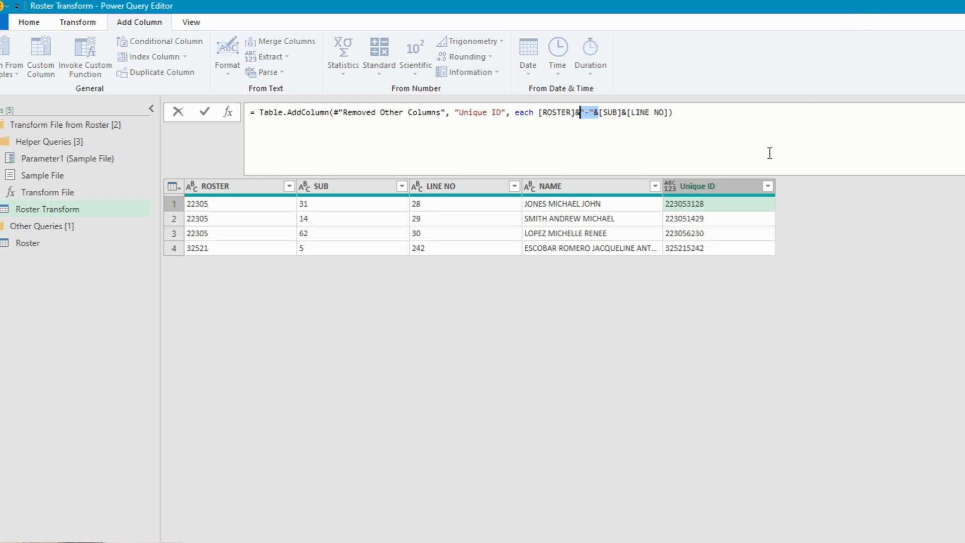
left_click(626, 113)
key("ctrl+v")
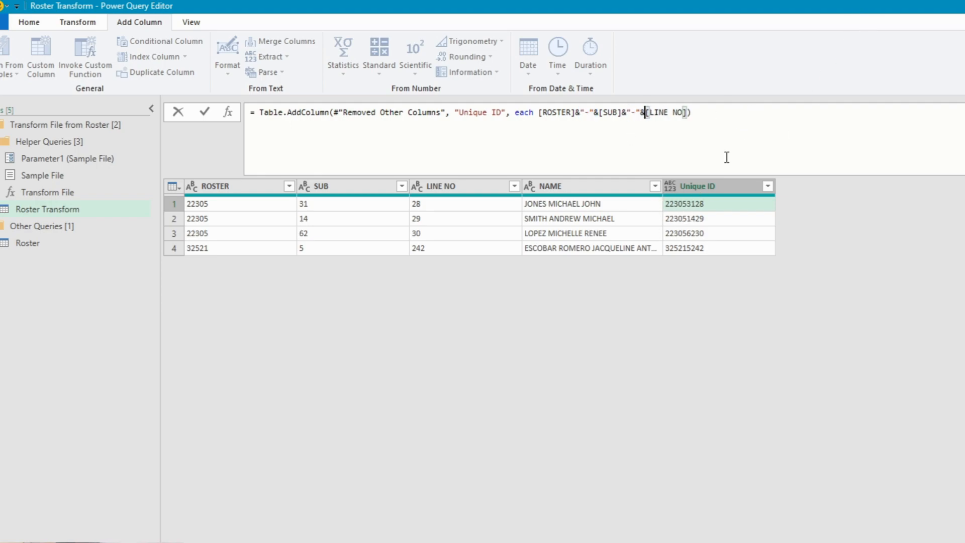
key("Return")
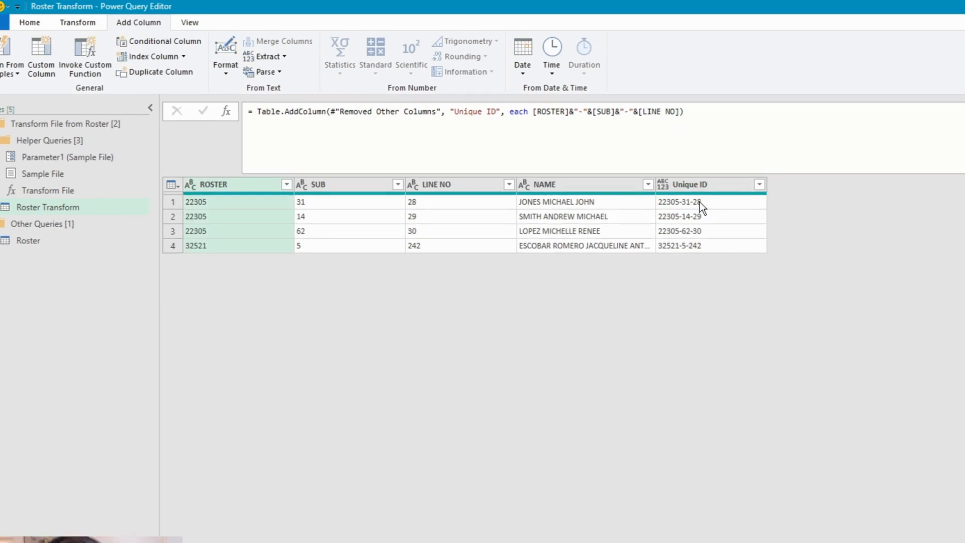
Step: Examine the hyphenated Unique ID values in all four rows for consistent length
left_click(702, 203)
left_click(718, 217)
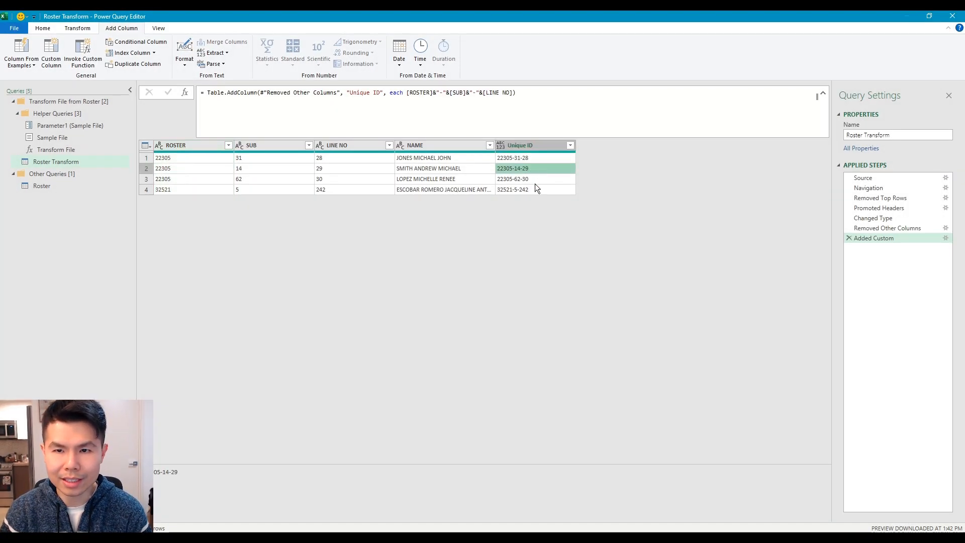
left_click(535, 182)
left_click(533, 189)
left_click(537, 178)
left_click(540, 168)
left_click(542, 157)
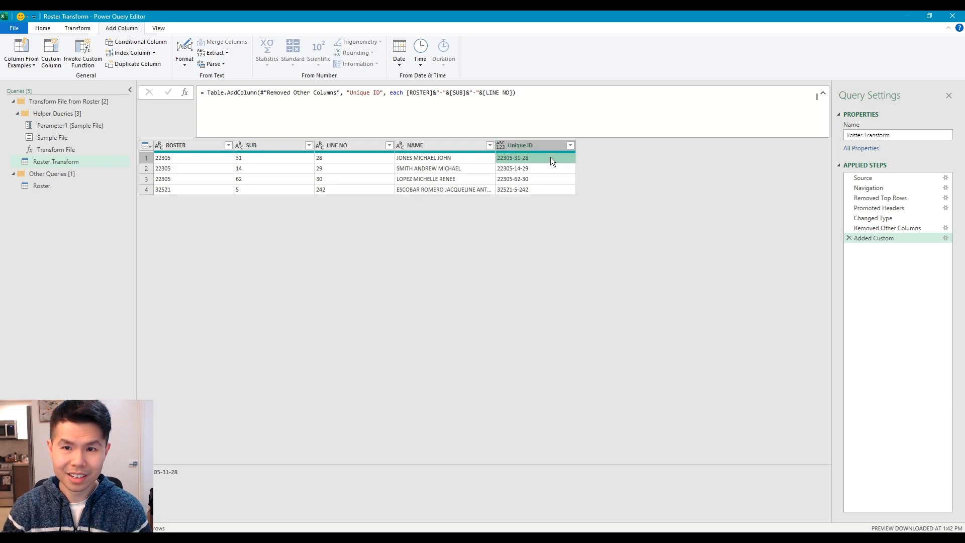
left_click(519, 168)
left_click(520, 178)
left_click(520, 190)
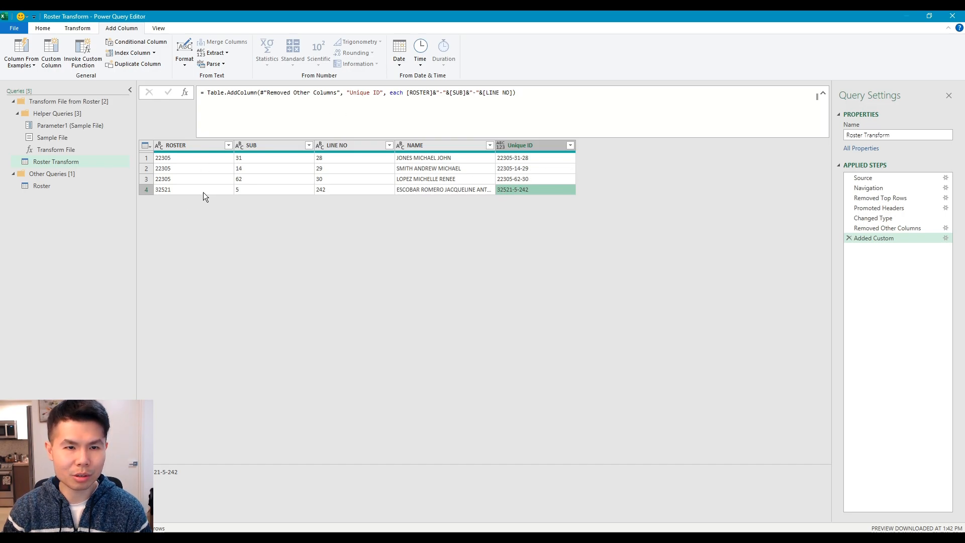
Step: Compare the number of digits in the SUB and LINE NO values across the rows
left_click(237, 196)
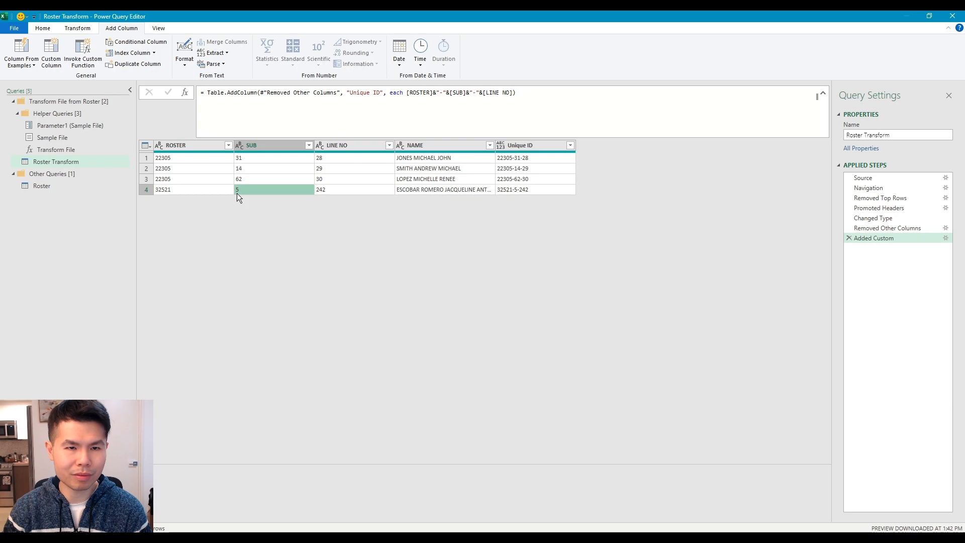
left_click(325, 181)
left_click(325, 168)
left_click(329, 156)
left_click(327, 169)
left_click(327, 180)
left_click(325, 189)
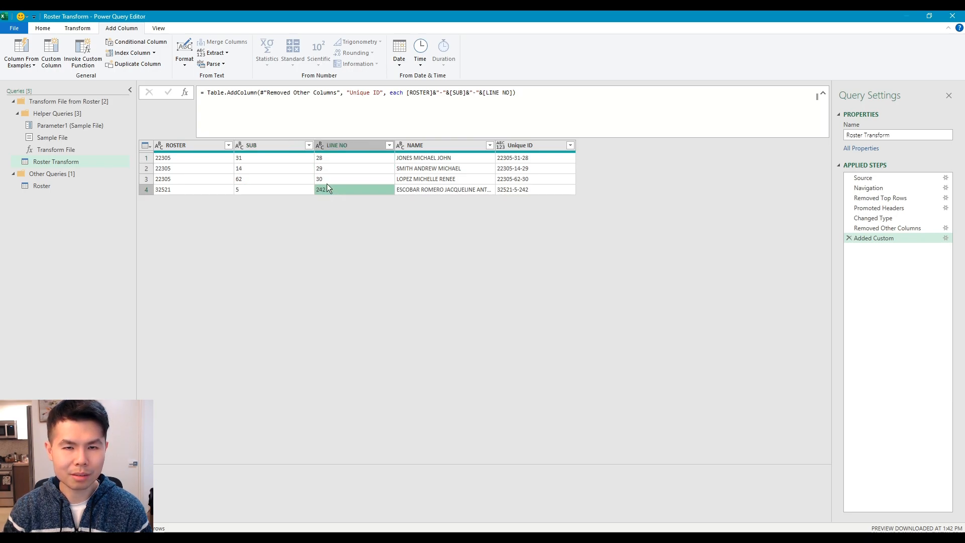
left_click(327, 182)
left_click(330, 171)
left_click(337, 160)
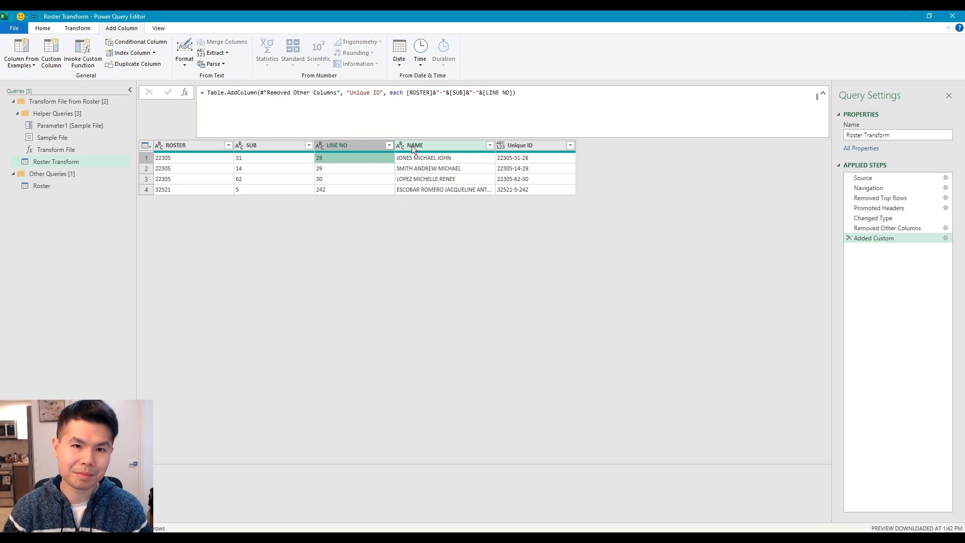
Step: Insert the Text.PadStart function with an opening parenthesis before [SUB] in the Unique ID formula
left_click(450, 94)
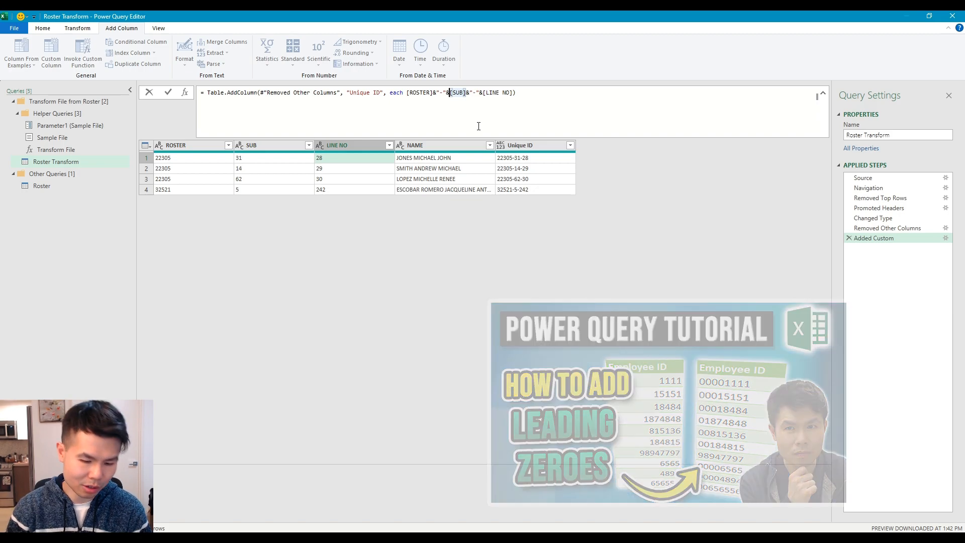
type("Text.P")
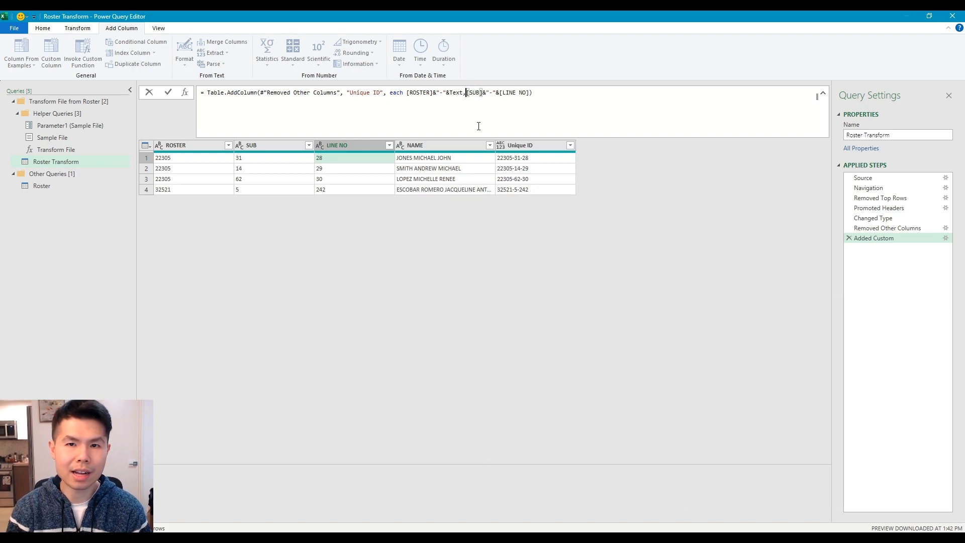
type("ad")
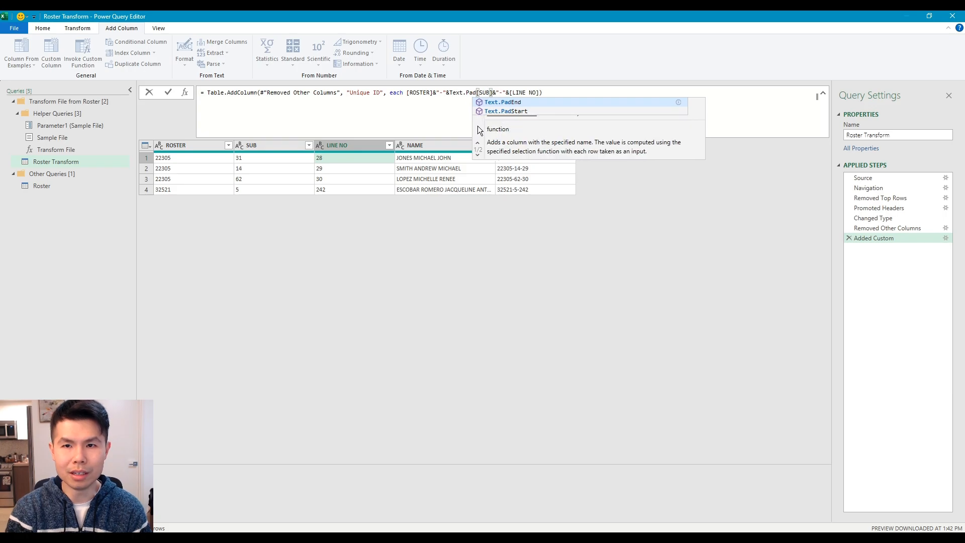
type("Start")
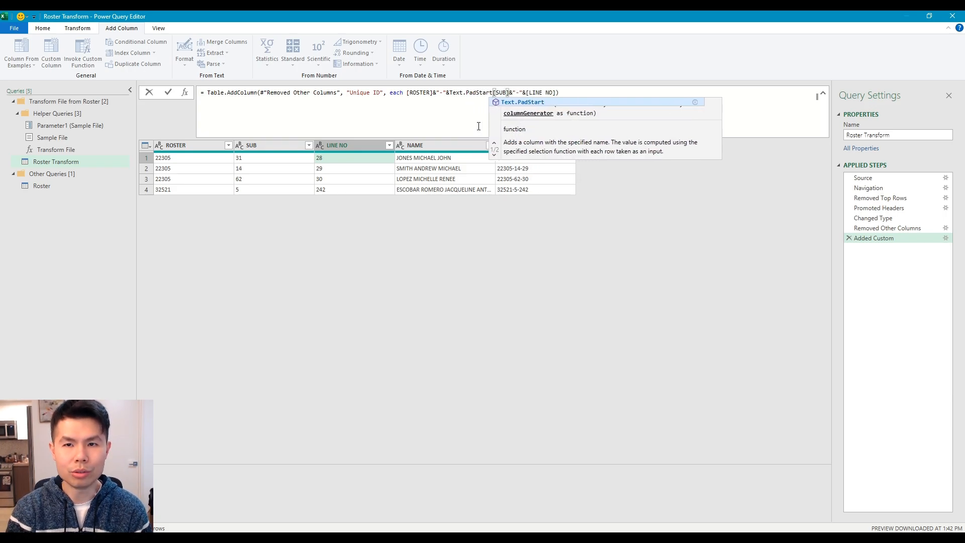
type("(")
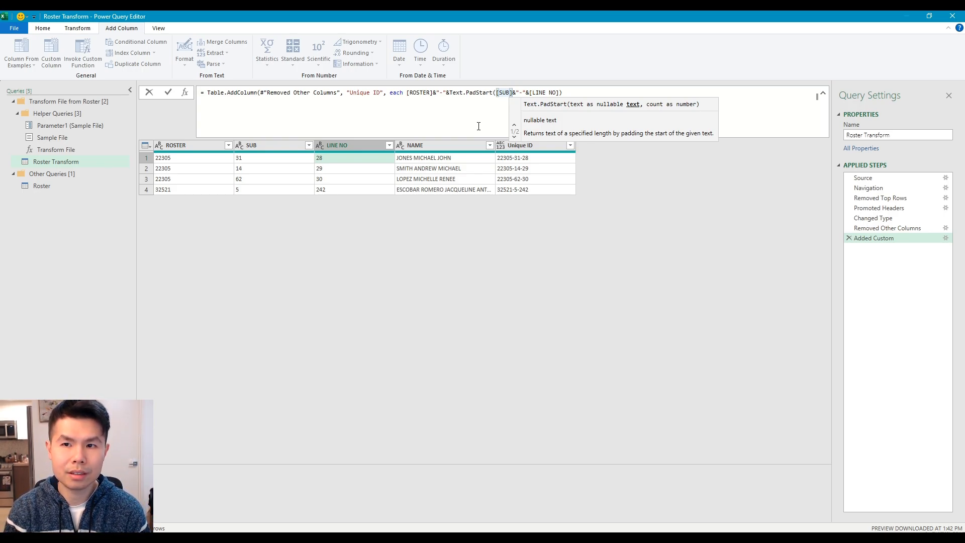
Step: Complete the Text.PadStart call on [SUB] with length 2 and pad character 0, and apply the formula
type(",")
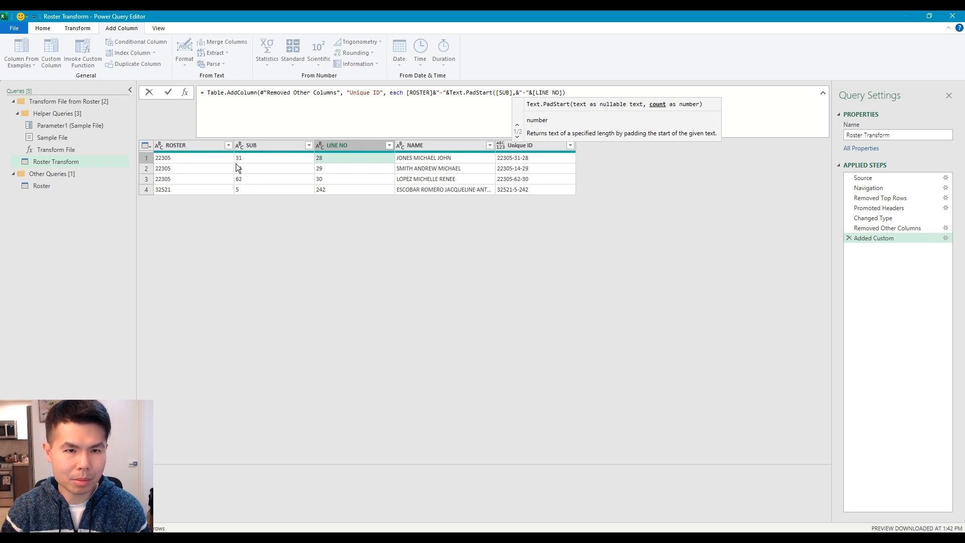
type("2,")
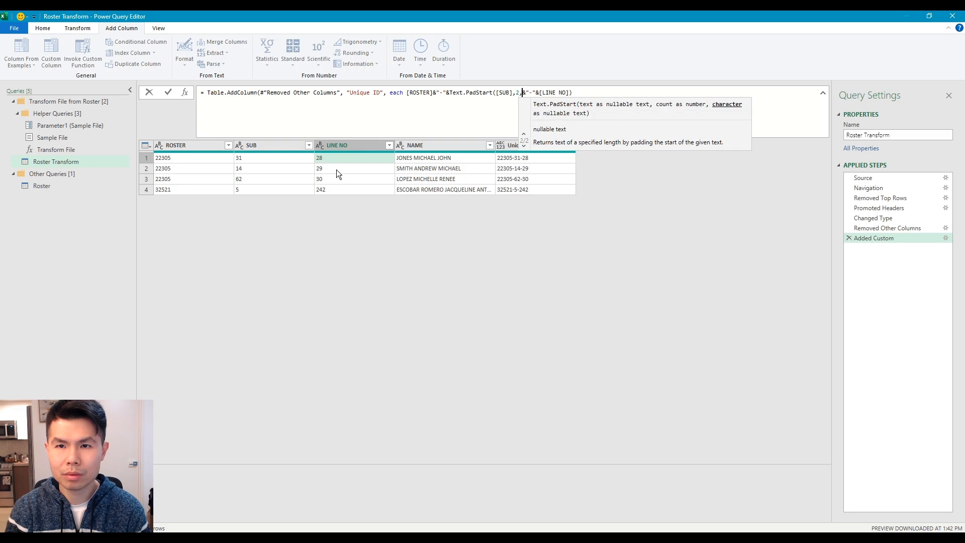
key("BackSpace")
type(", ")
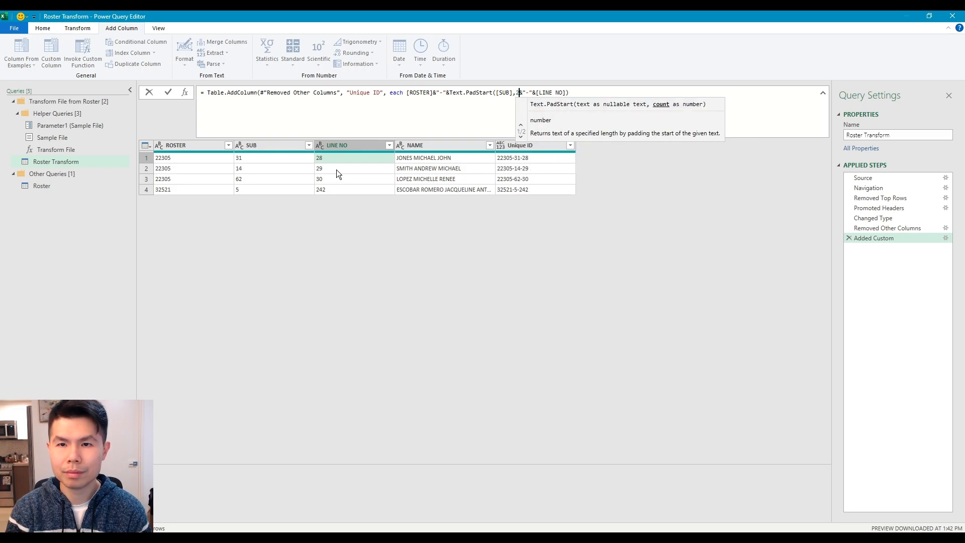
type(")")
key("Left")
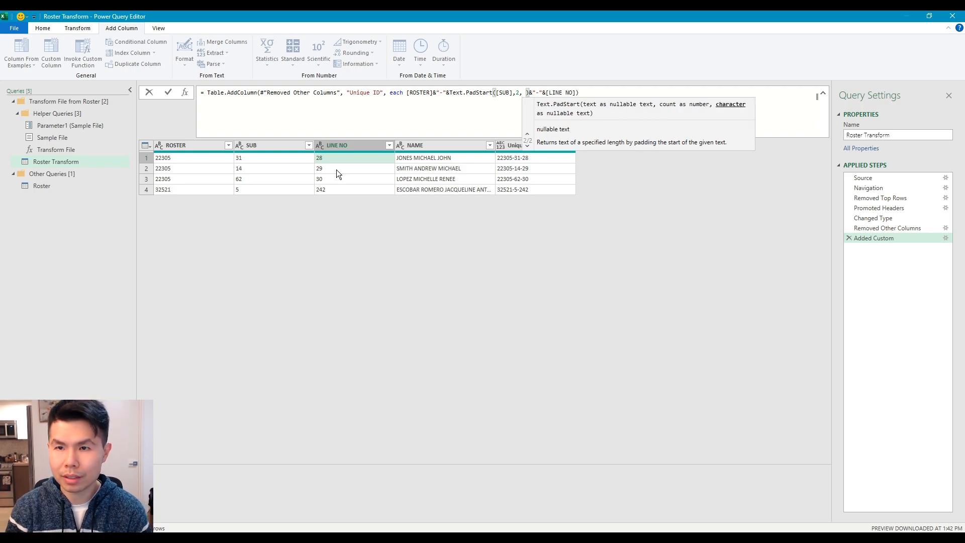
key("BackSpace")
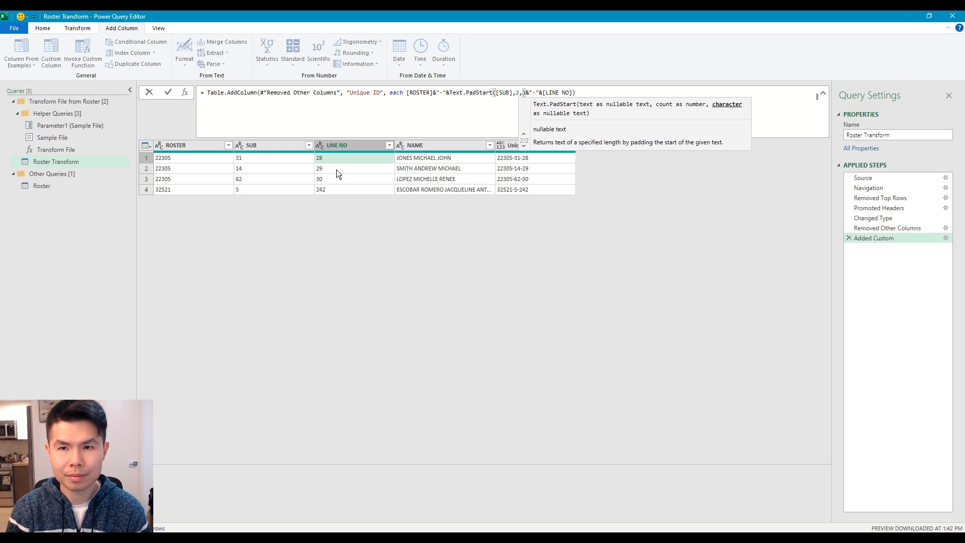
type("0")
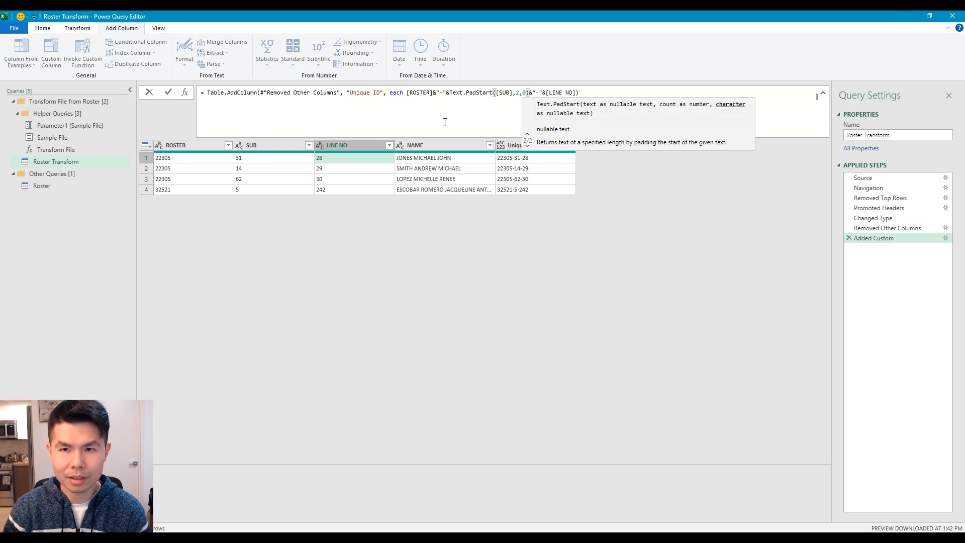
key("Return")
left_click(535, 158)
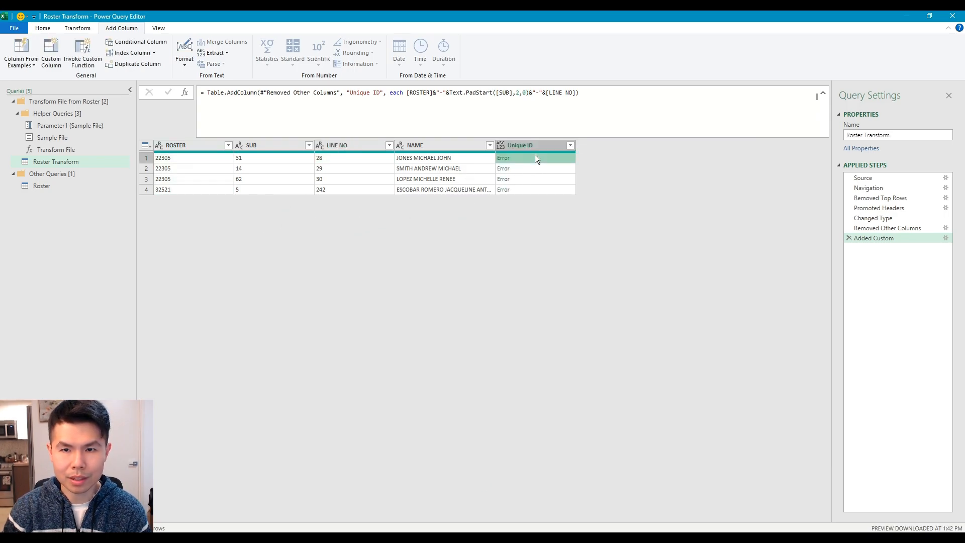
Step: Enclose the pad character 0 of the [SUB] padding in double quotes and check the first and last Unique ID values
left_click(523, 93)
type("\"")
key("Right")
type("\"")
key("Return")
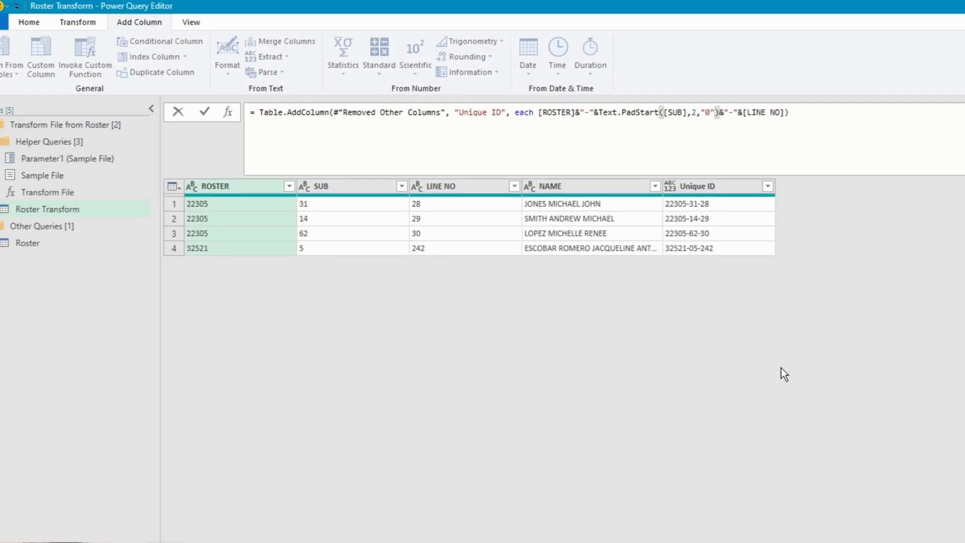
left_click(722, 203)
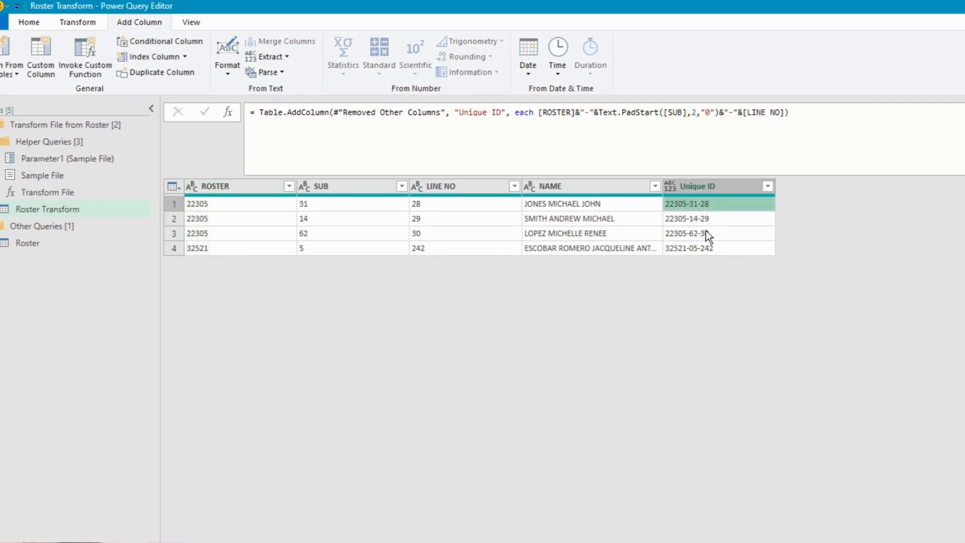
left_click(696, 248)
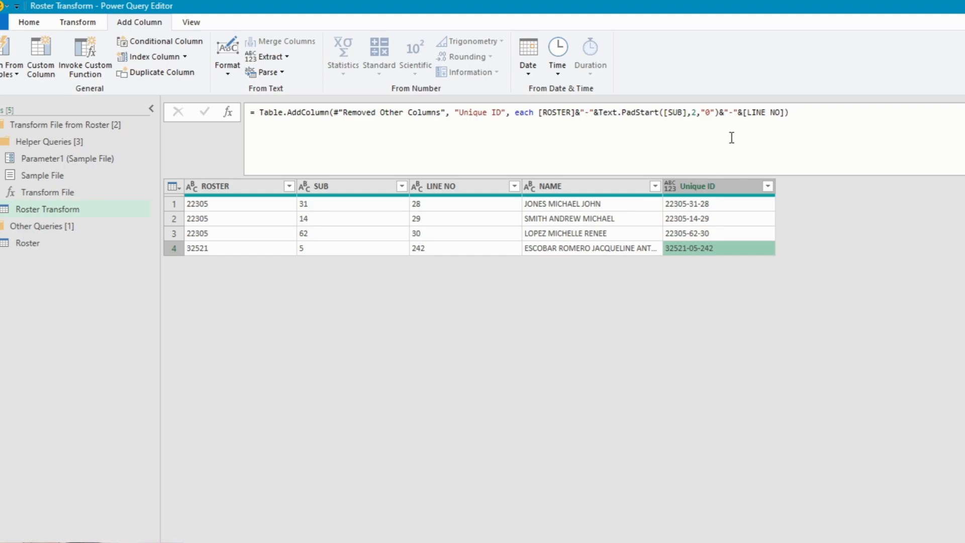
Step: Check the longest LINE NO value and copy Text.PadStart( in front of [LINE NO] in the Unique ID formula
left_click(742, 113)
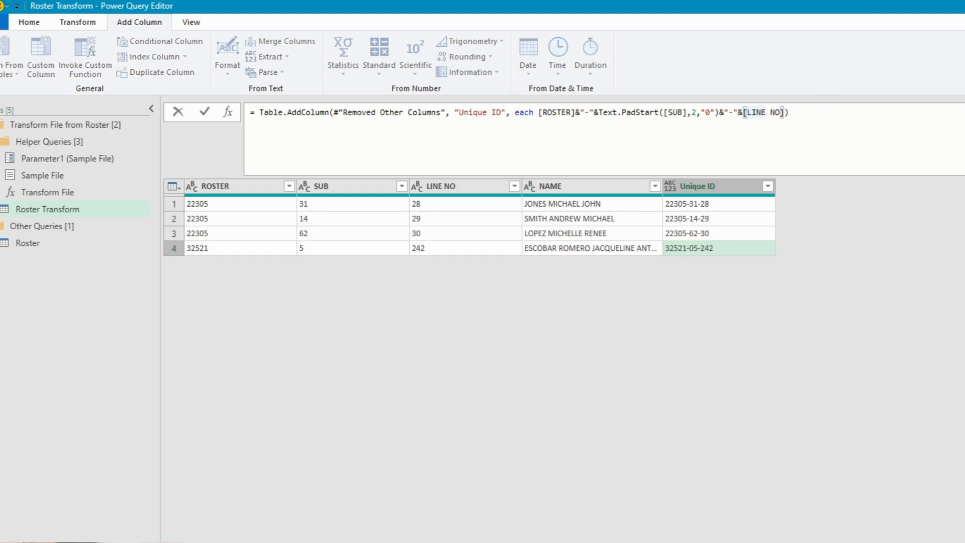
left_click(423, 244)
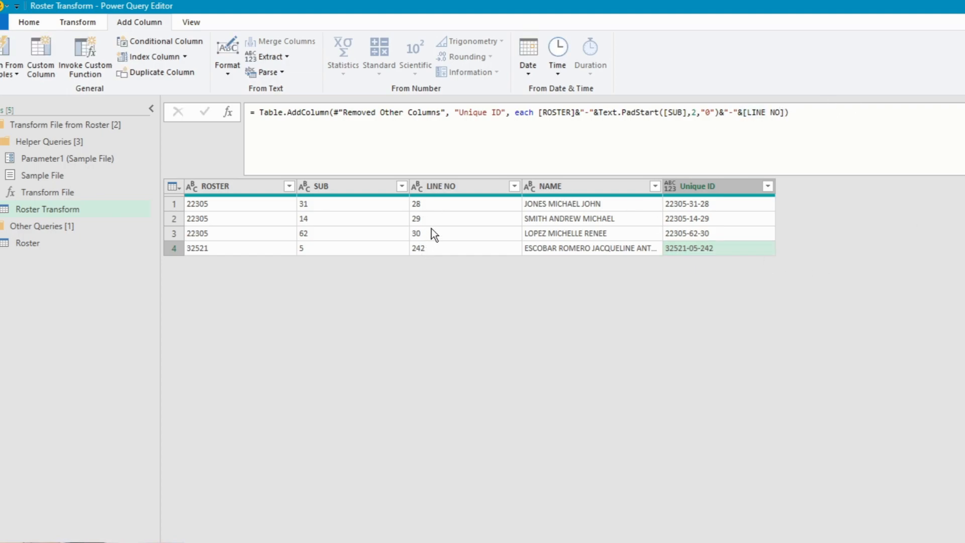
left_click(432, 233)
key("Down")
left_click(739, 111)
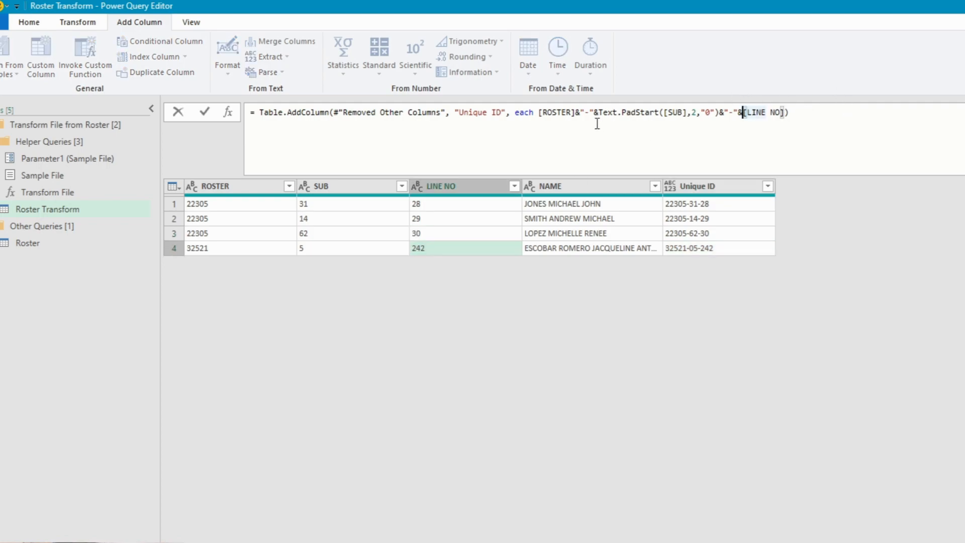
left_click_drag(598, 112, 663, 114)
key("ctrl+c")
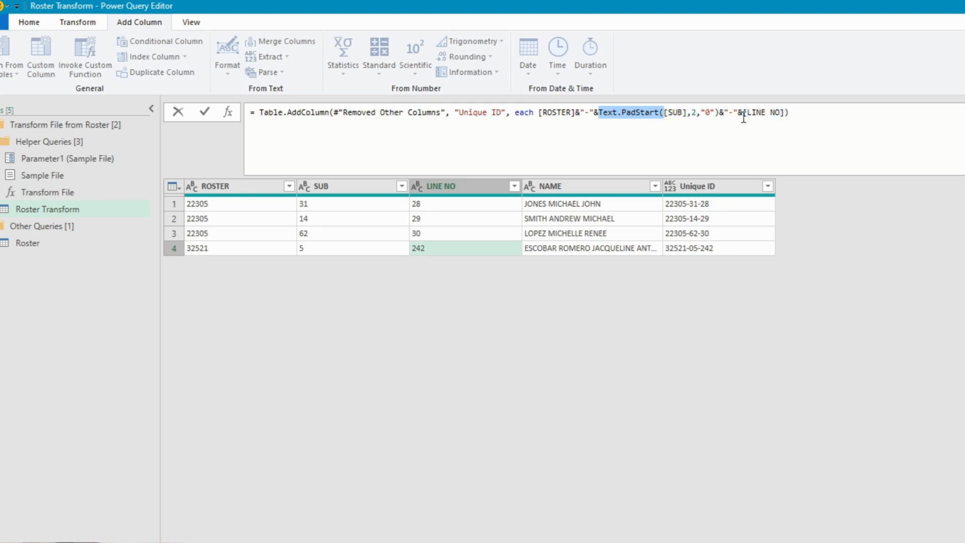
left_click(744, 112)
key("ctrl+v")
Step: Complete the [LINE NO] padding with length 3, character "0" and a closing parenthesis, and check the Unique ID values
left_click(848, 112)
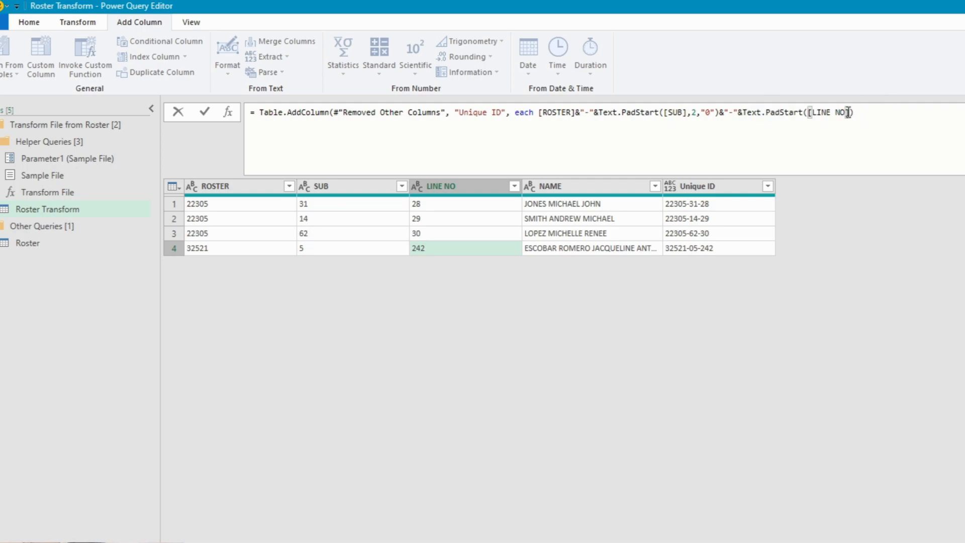
type(",")
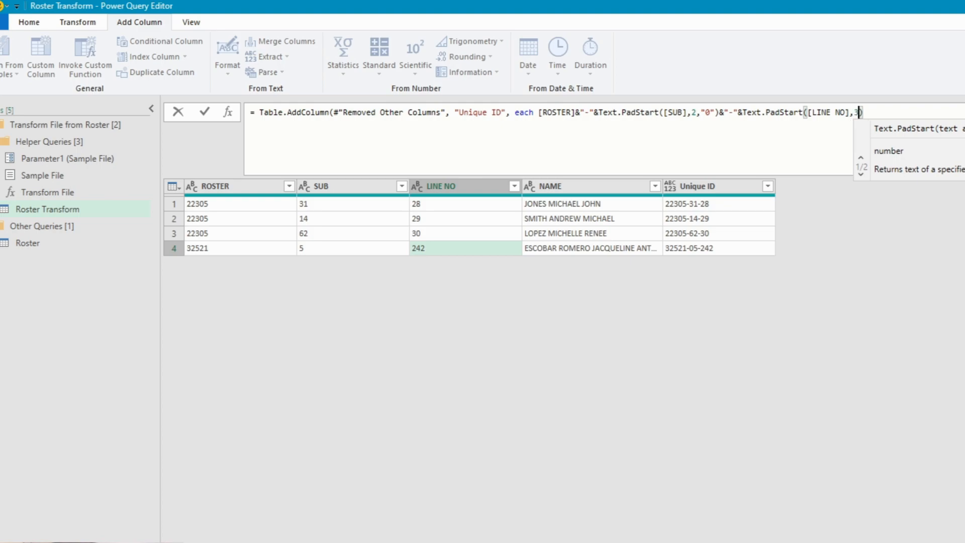
type("3,\"0")
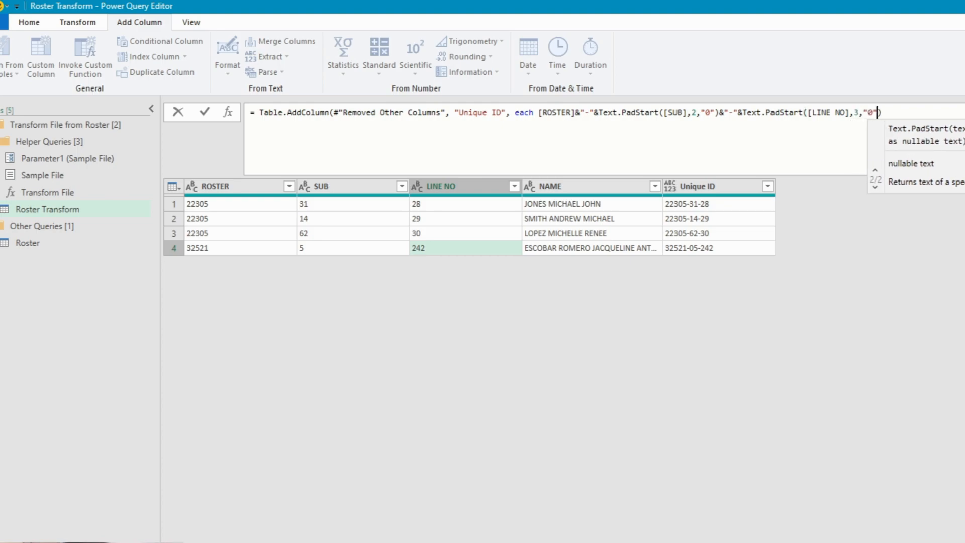
key("Return")
left_click(876, 140)
type(")")
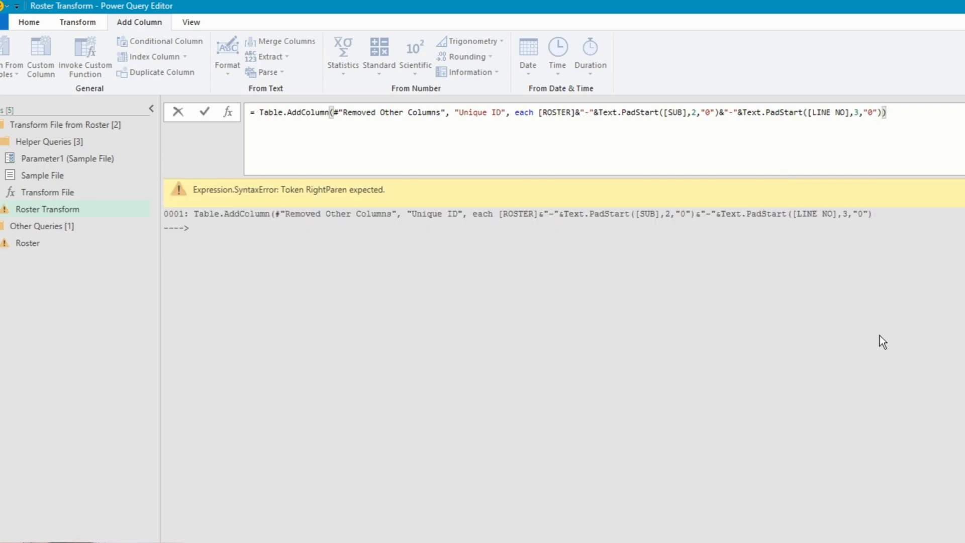
key("Return")
left_click(722, 246)
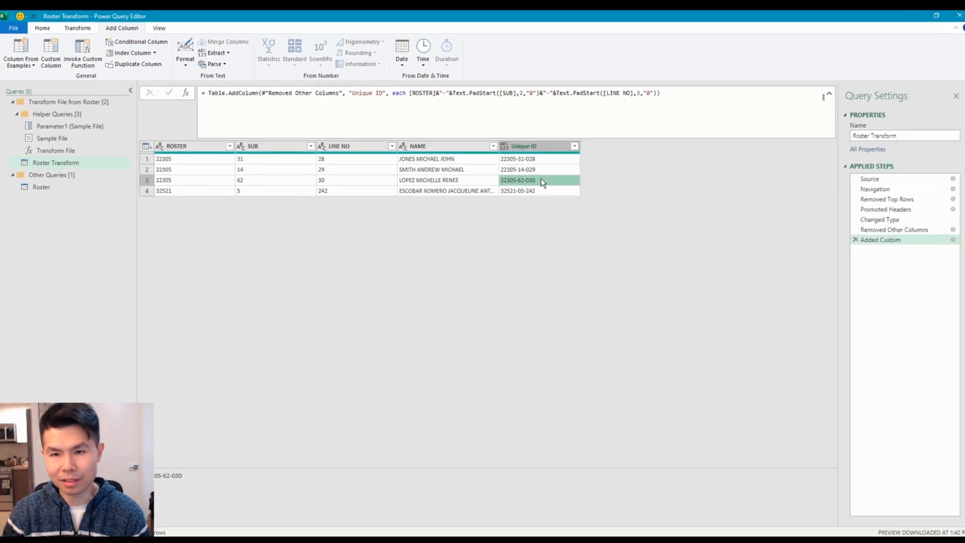
left_click(535, 158)
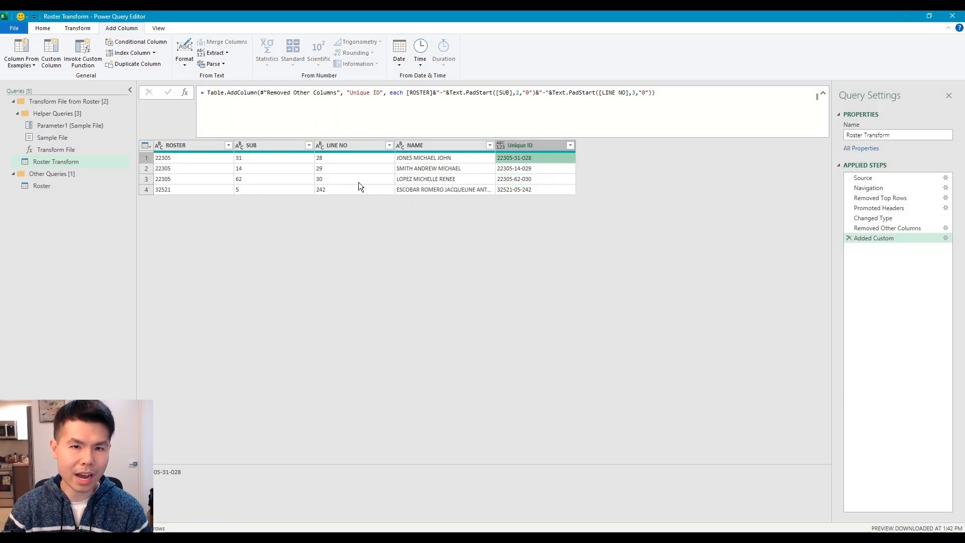
Step: Check the padded line numbers in the Unique ID values against the three-digit LINE NO value
left_click(533, 170)
left_click(533, 180)
left_click(530, 189)
left_click(526, 182)
left_click(348, 189)
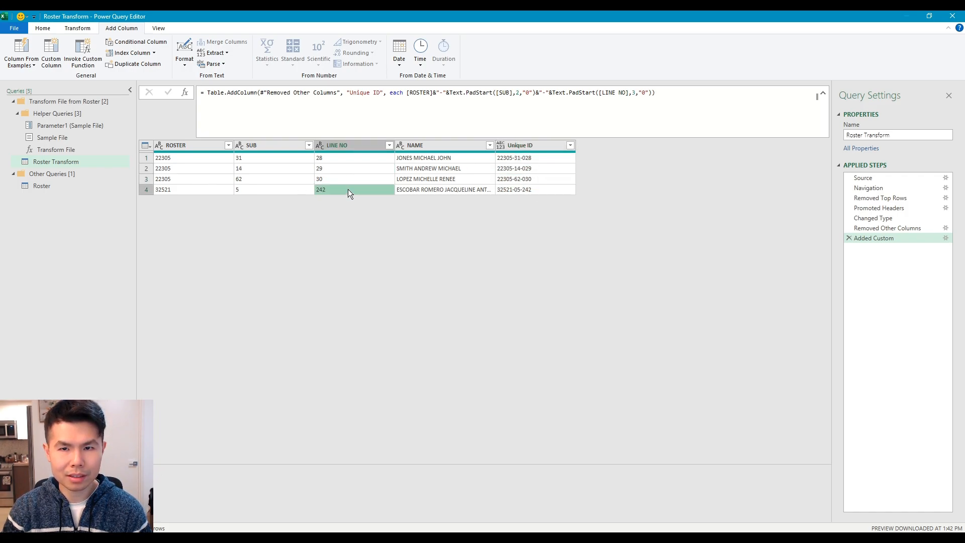
left_click(549, 159)
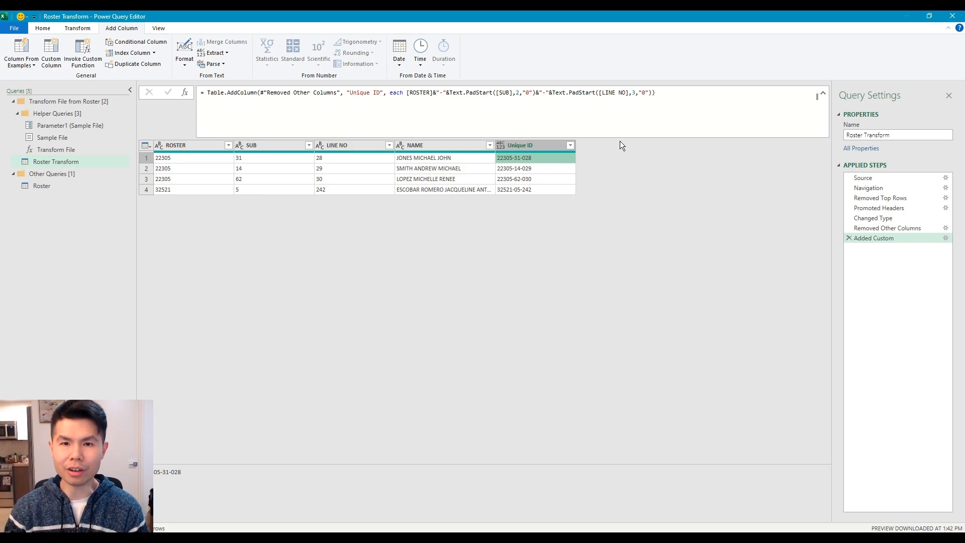
Step: Widen the NAME column to show the full names, and close and load the queries to the worksheet
left_click(451, 146)
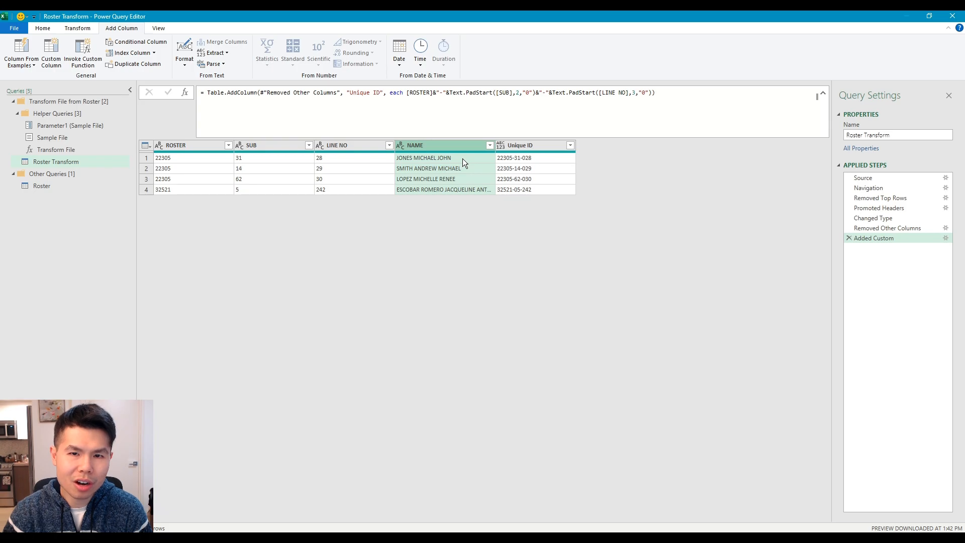
left_click_drag(493, 145, 538, 145)
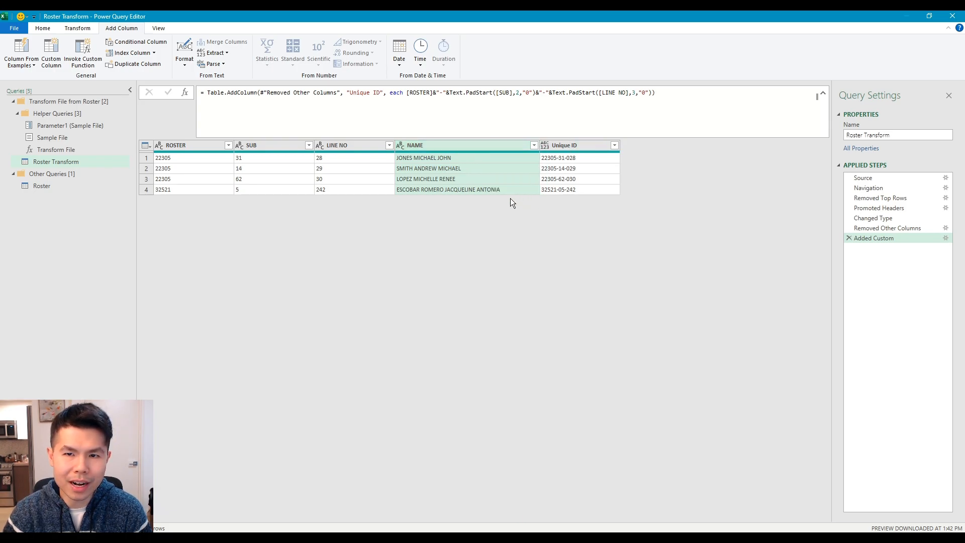
left_click(45, 28)
left_click(15, 46)
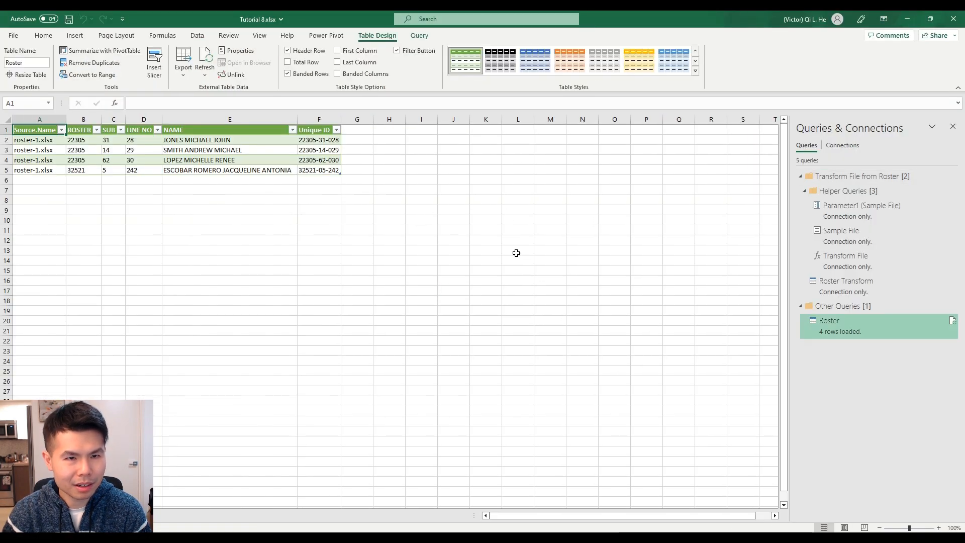
Step: Switch to Upwork test roster.xlsx and compare the original NAME cells with the last and first name columns on the roster notes sheet
mouse_move(351, 525)
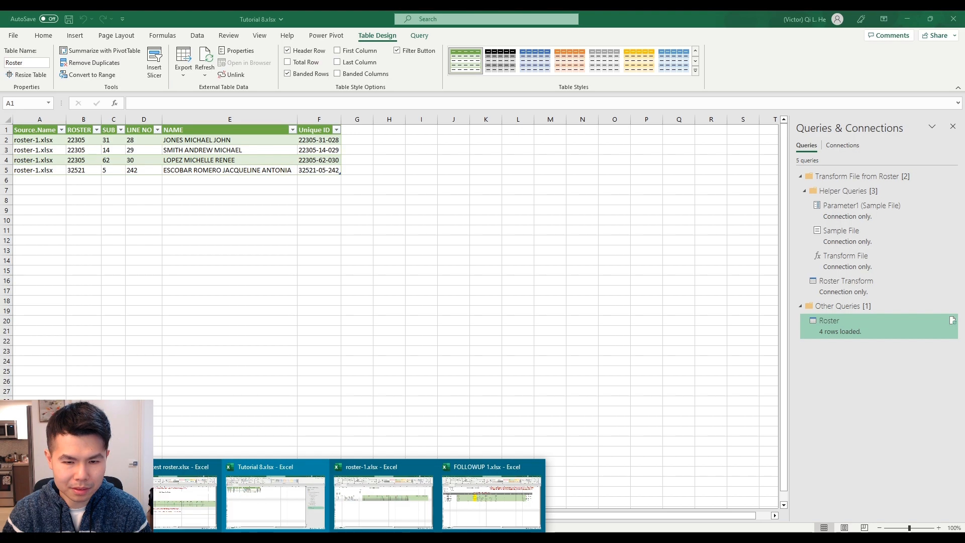
left_click(186, 497)
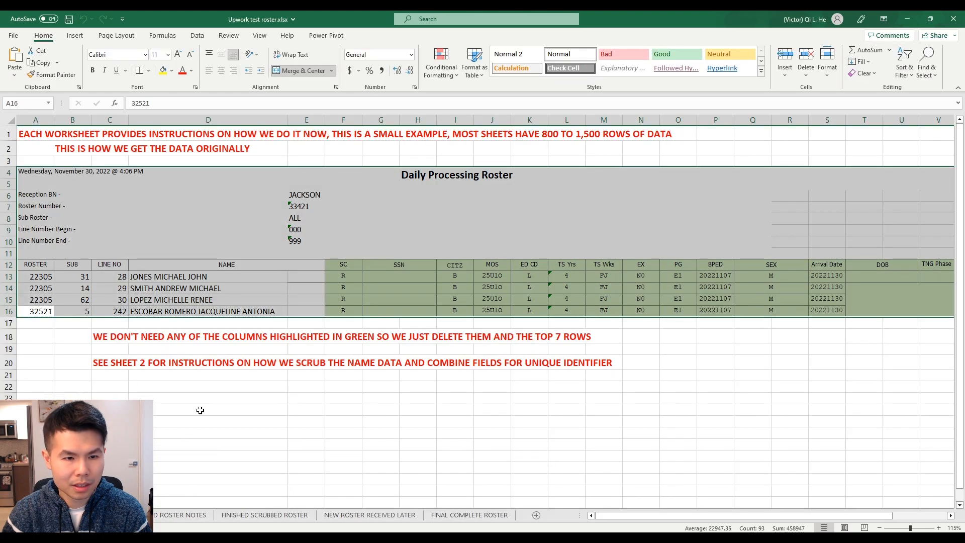
left_click(200, 410)
left_click(169, 280)
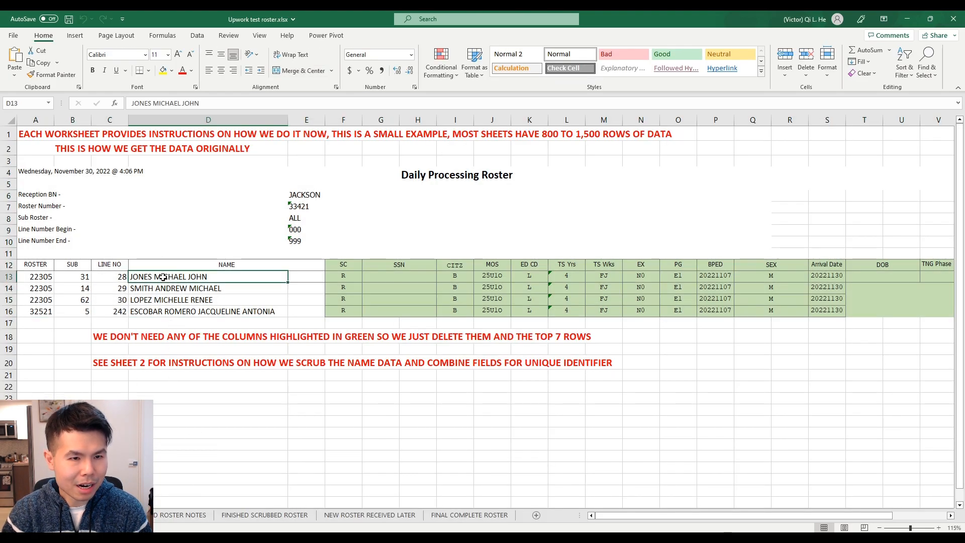
left_click_drag(163, 276, 166, 312)
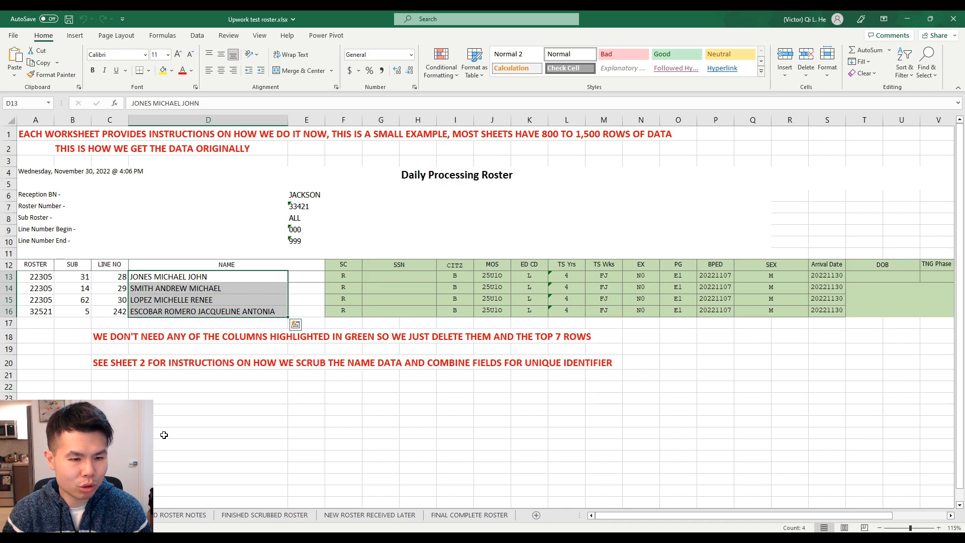
left_click(166, 514)
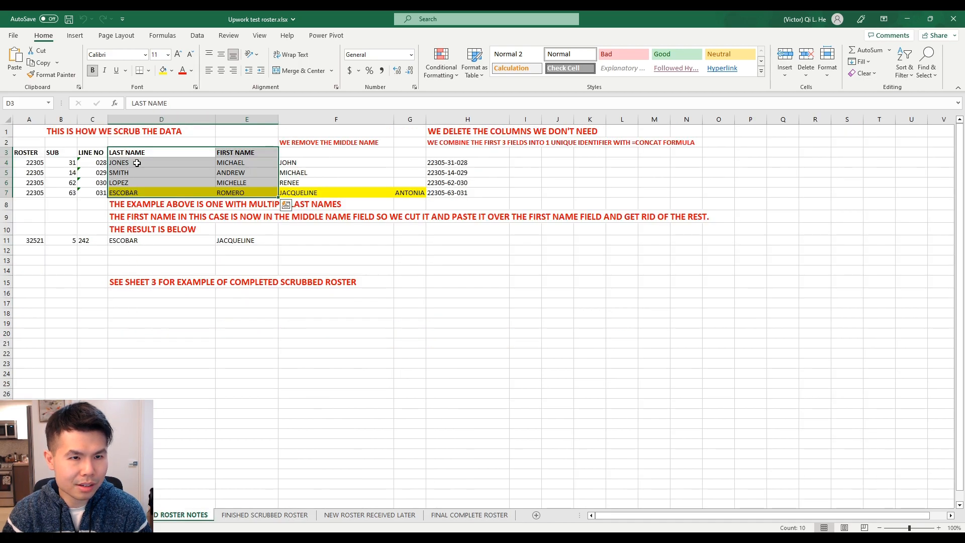
left_click(258, 160)
left_click(85, 514)
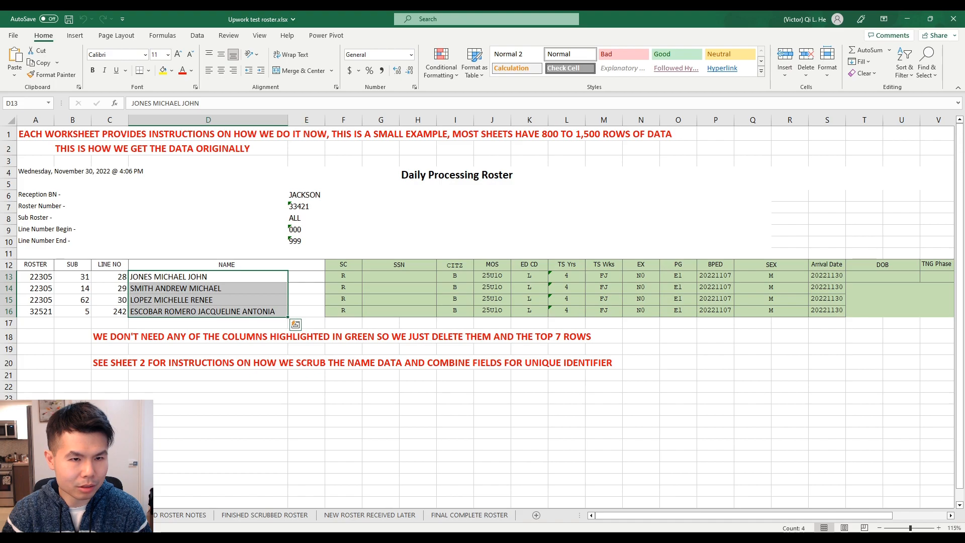
Step: Examine the order of last, first and middle names in the first three rows of the original NAME column
left_click(193, 279)
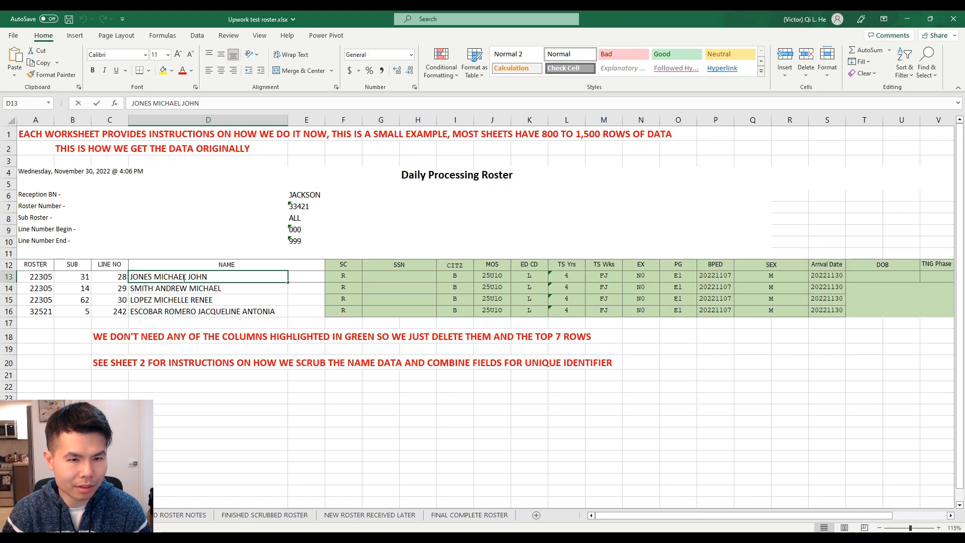
double_click(196, 277)
left_click(201, 290)
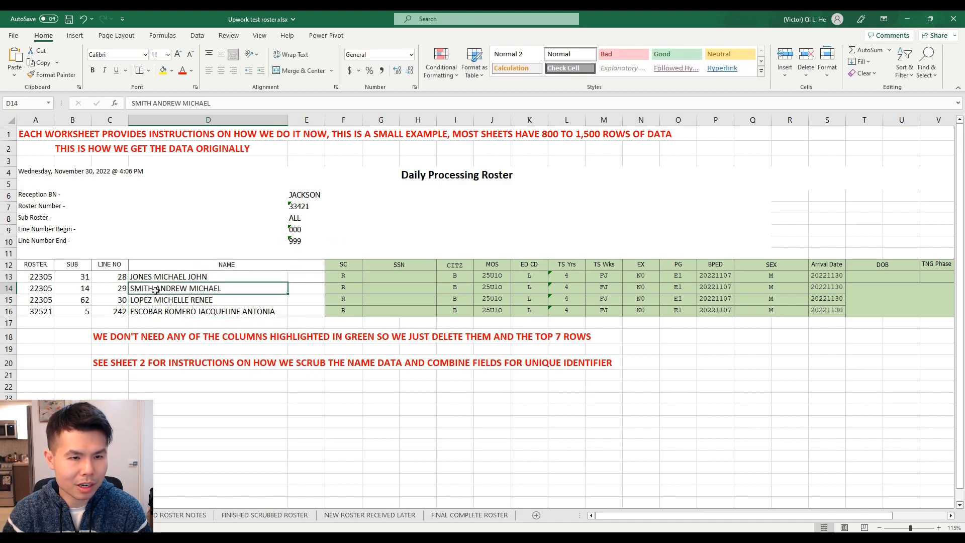
double_click(138, 290)
double_click(166, 289)
left_click(169, 299)
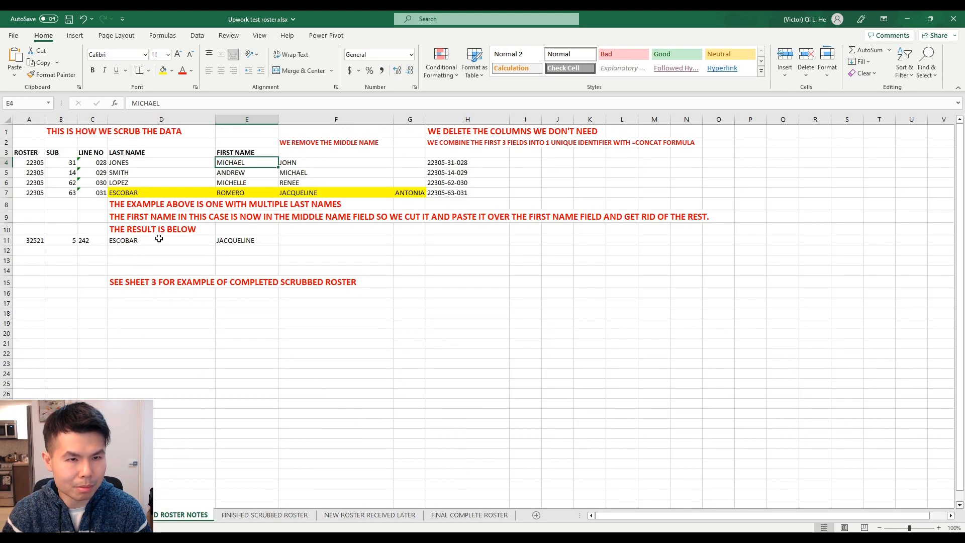
Step: Compare the name split on the roster notes sheet with the original four-word name that has two last names
left_click(288, 185)
left_click(173, 186)
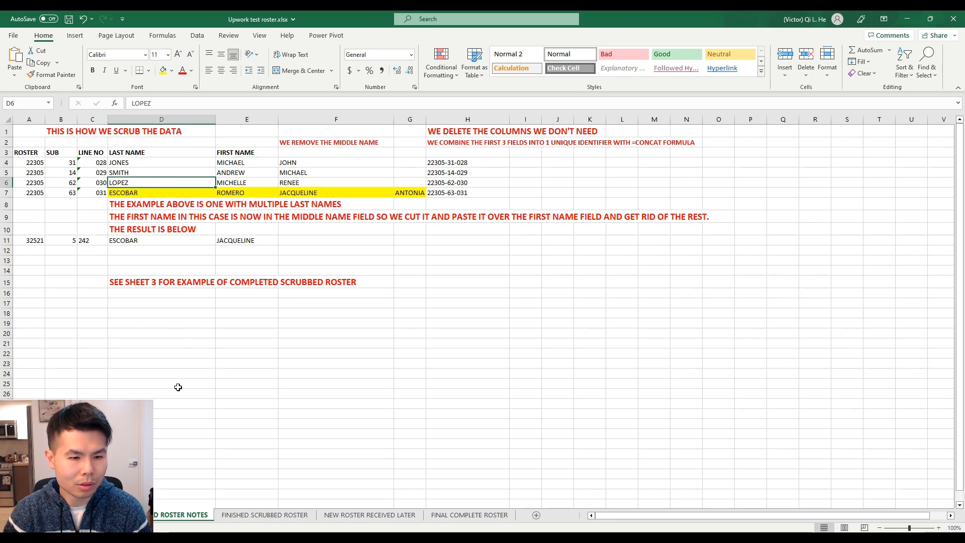
key("ctrl+Page_Up")
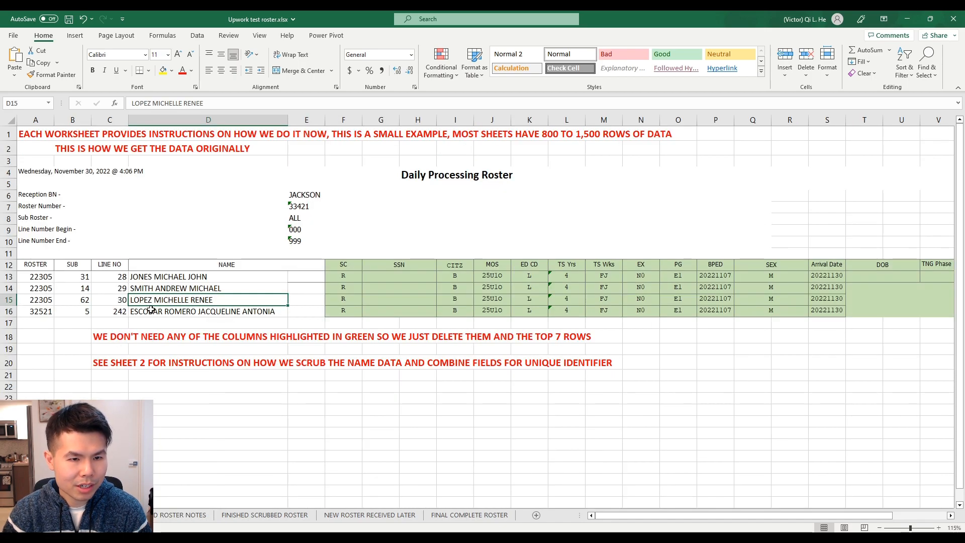
double_click(177, 311)
double_click(176, 311)
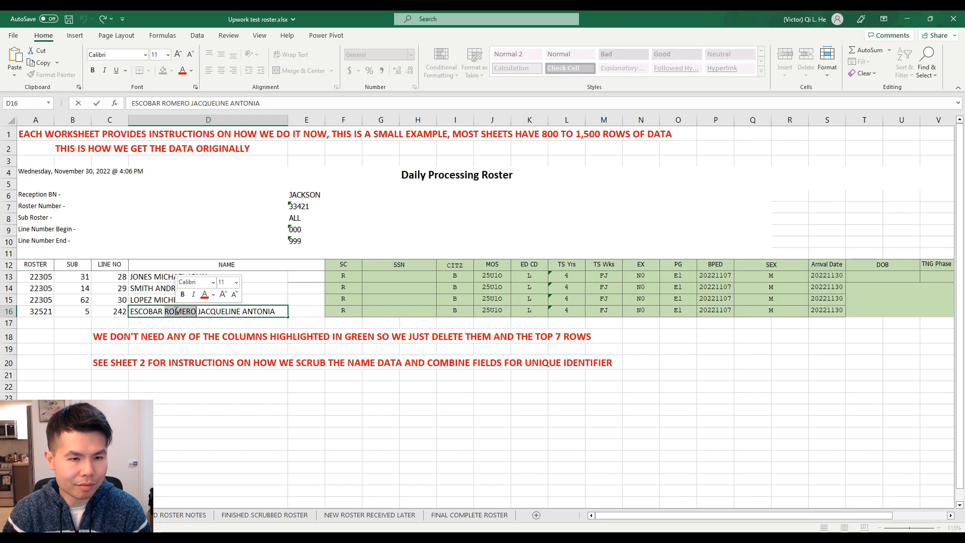
left_click(229, 183)
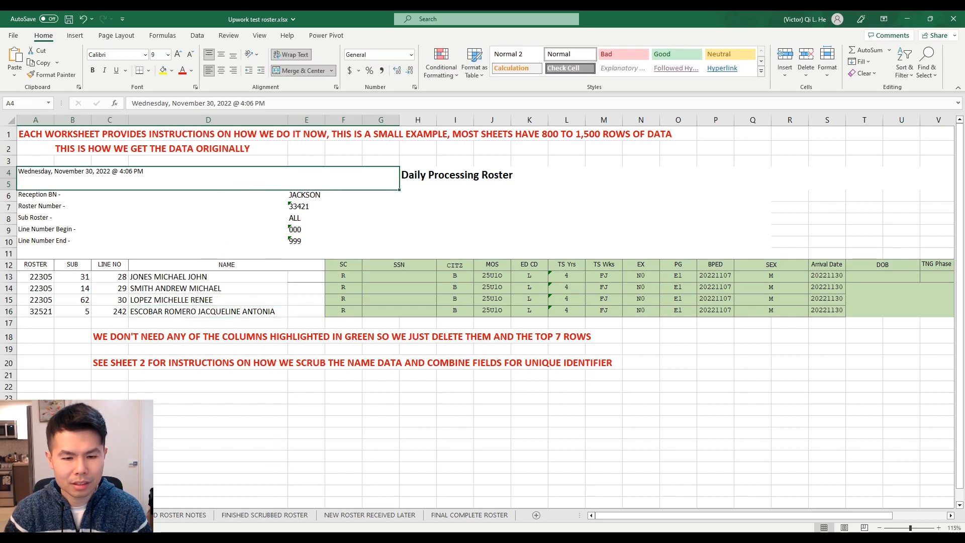
Step: Return to Tutorial 8.xlsx, open the Roster query for editing and select the Roster Transform query
left_click(329, 538)
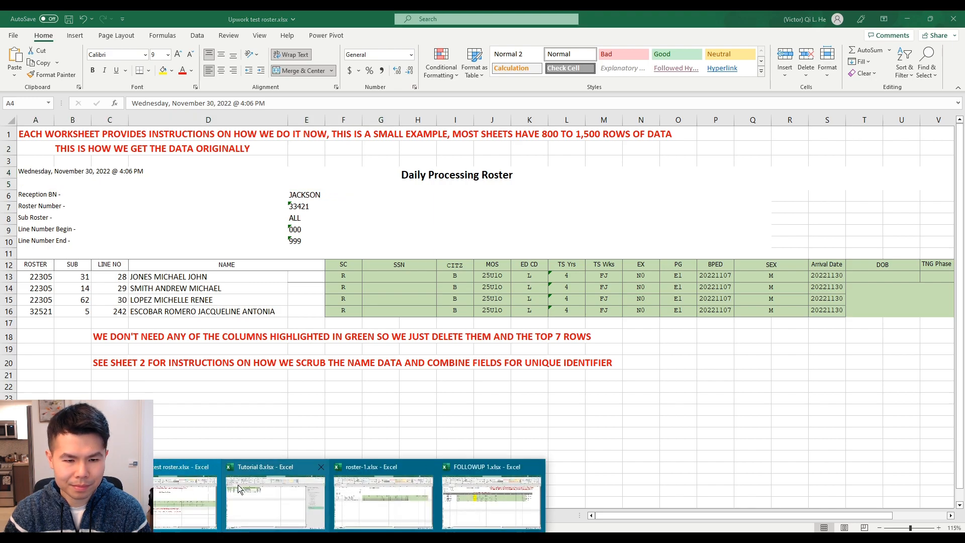
left_click(272, 500)
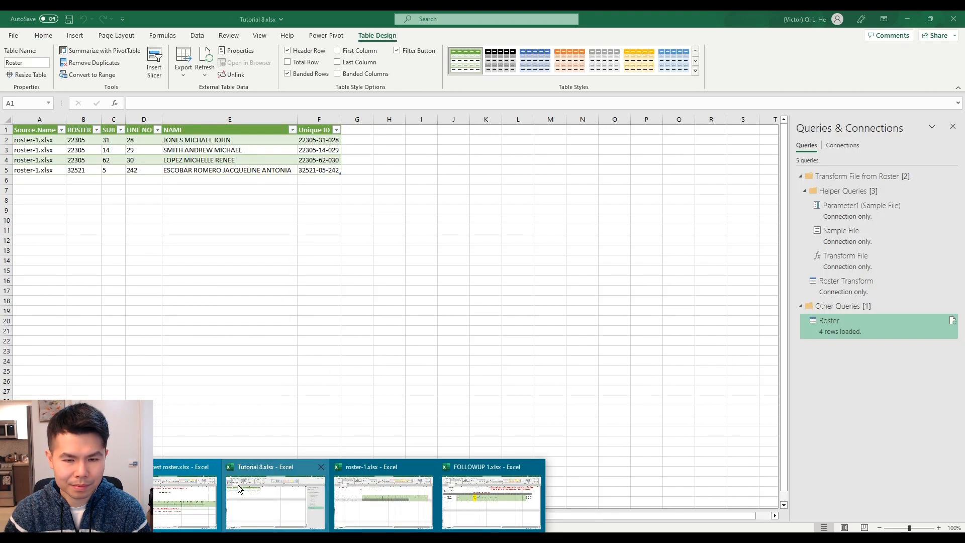
right_click(857, 326)
left_click(894, 340)
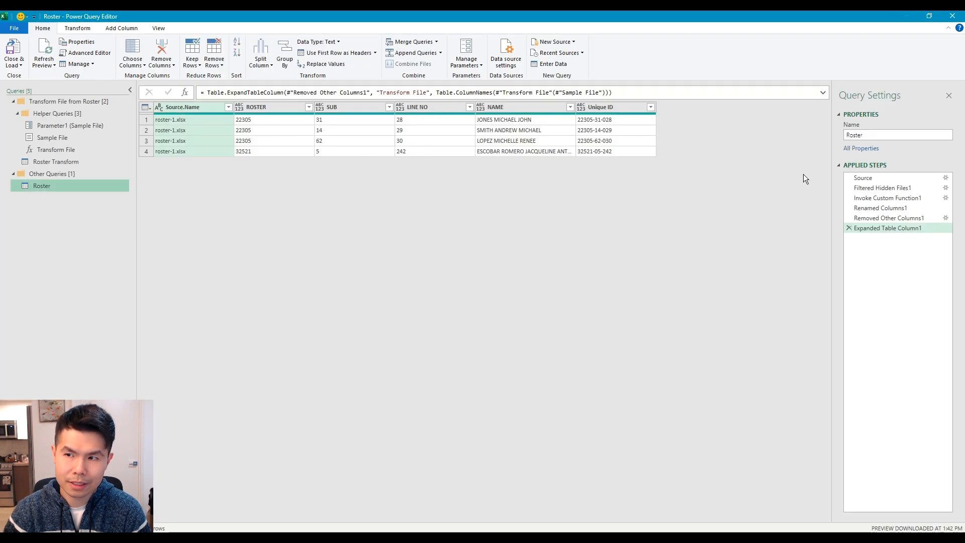
left_click(53, 161)
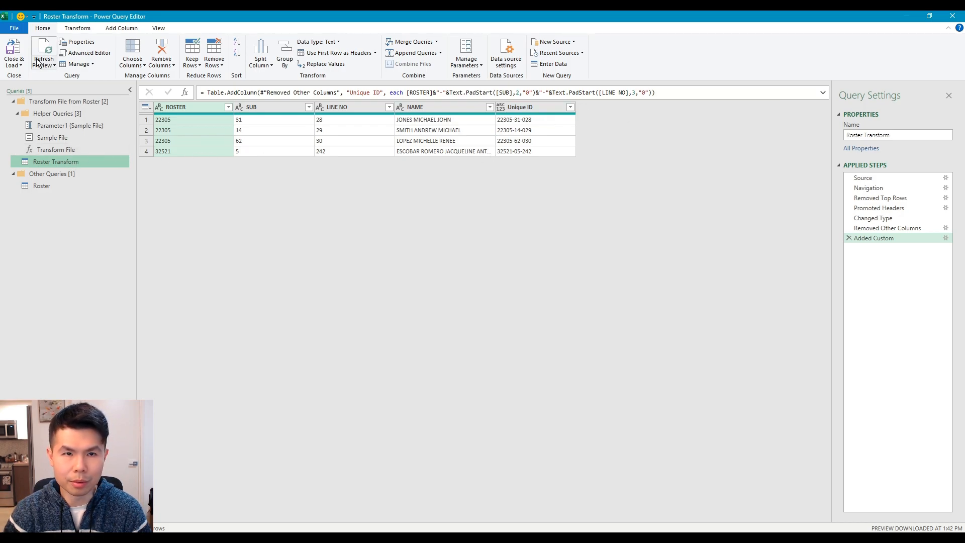
Step: Add a custom column named Last Name with the formula [NAME] to the Roster Transform query
left_click(106, 29)
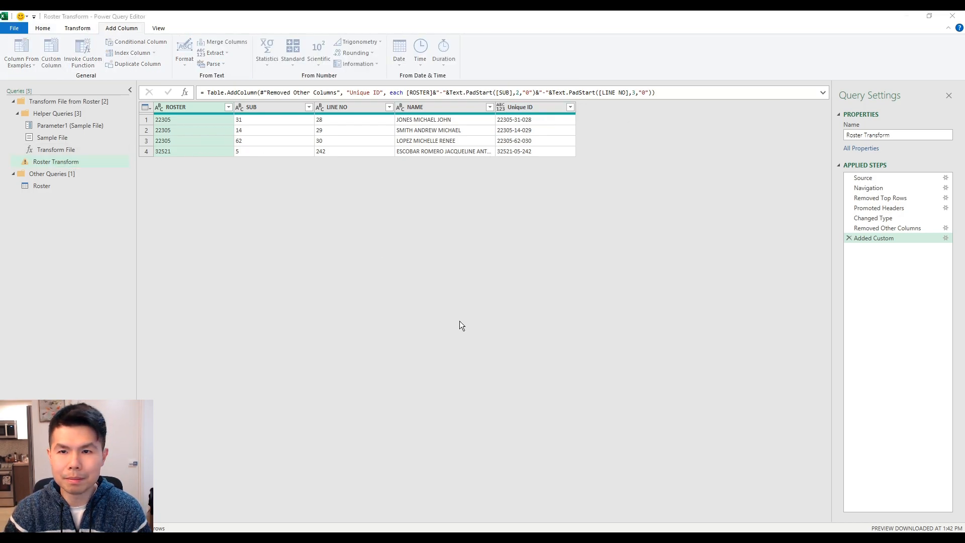
double_click(374, 217)
type("Last Name")
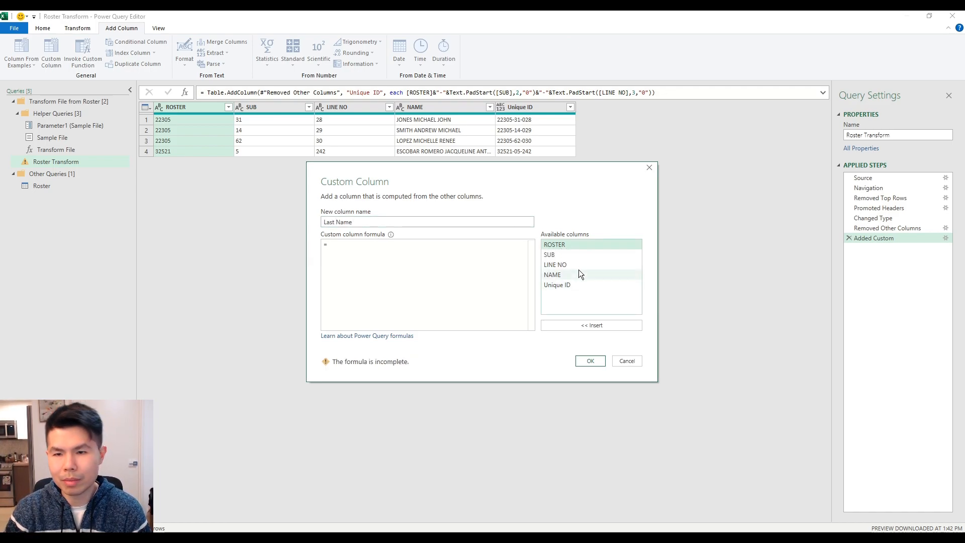
double_click(577, 276)
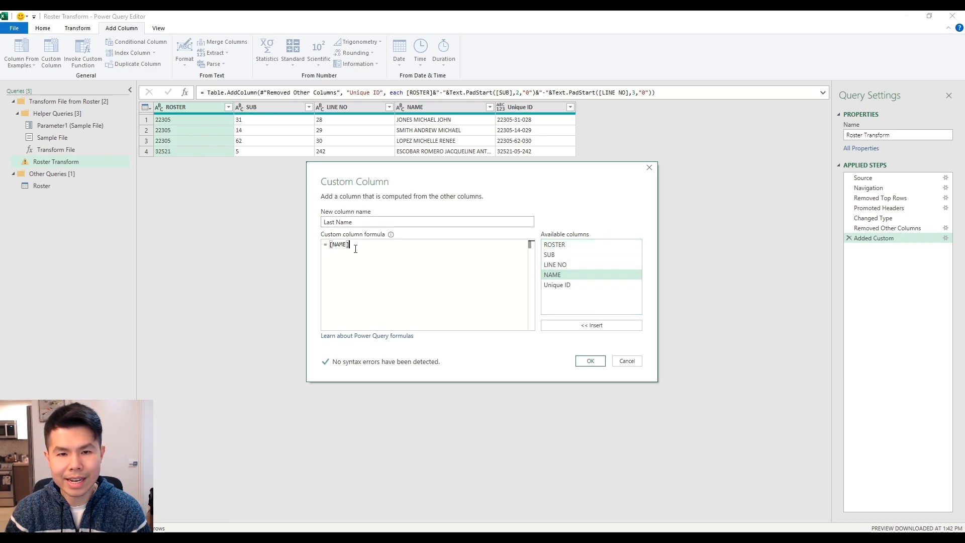
left_click(589, 360)
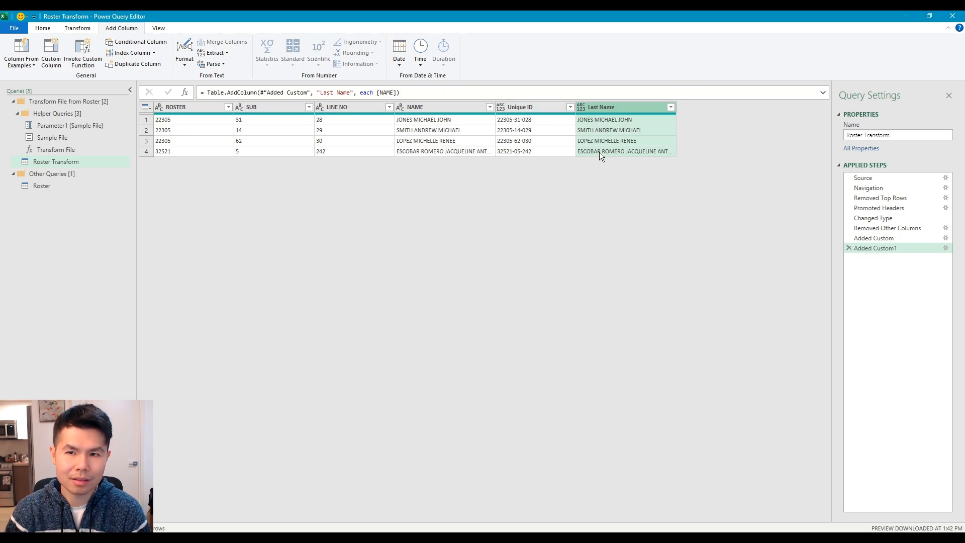
Step: Check the last name in the first row and insert Text.BeforeDelimiter( in front of [NAME] in the Last Name formula
left_click(590, 121)
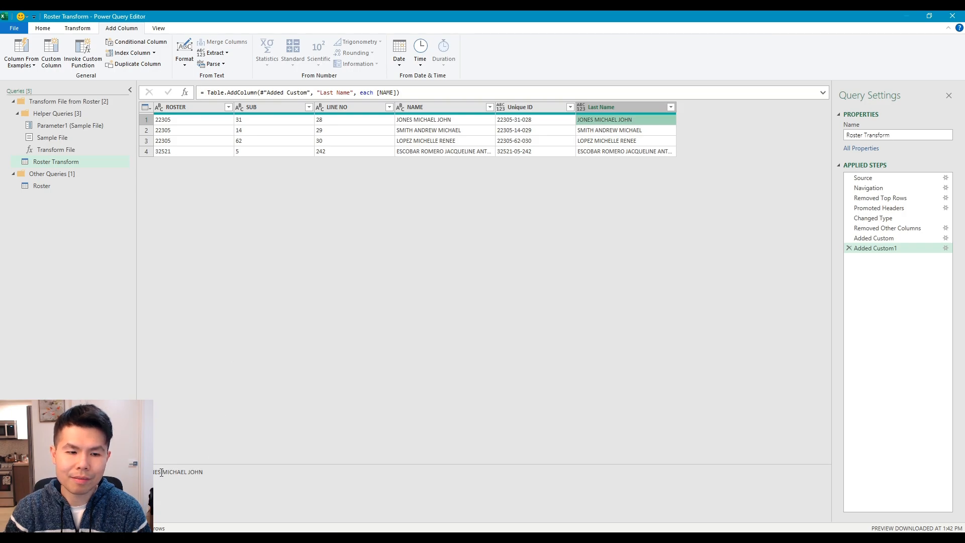
left_click_drag(161, 472, 145, 472)
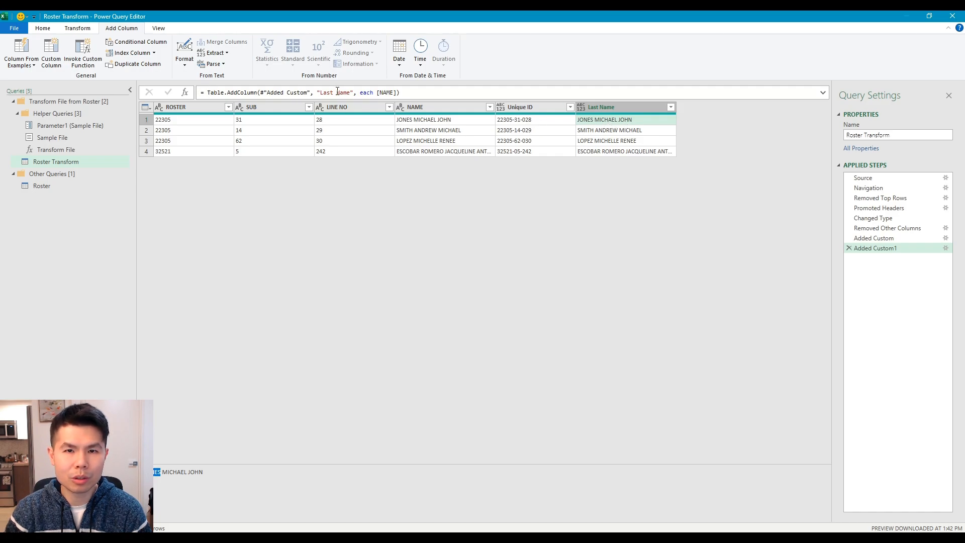
left_click(396, 92)
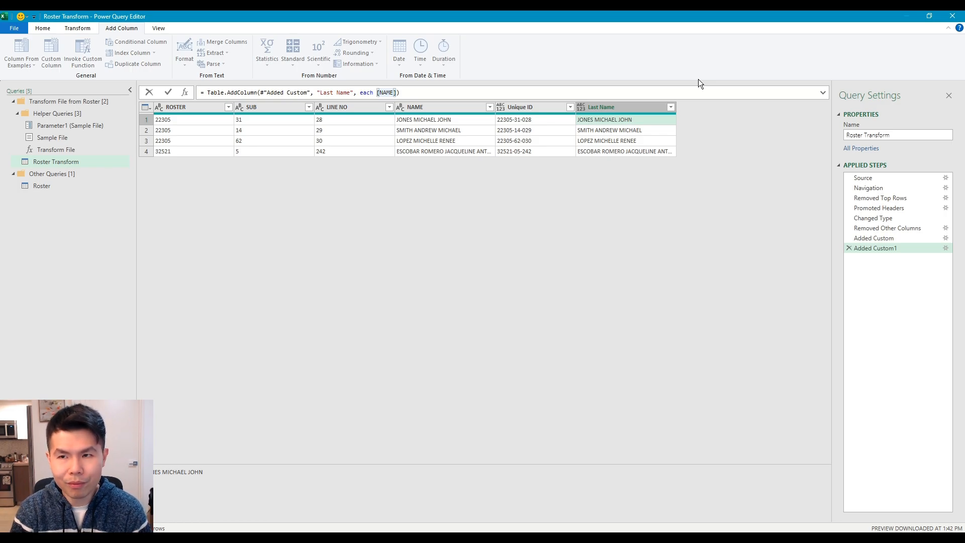
type("Text")
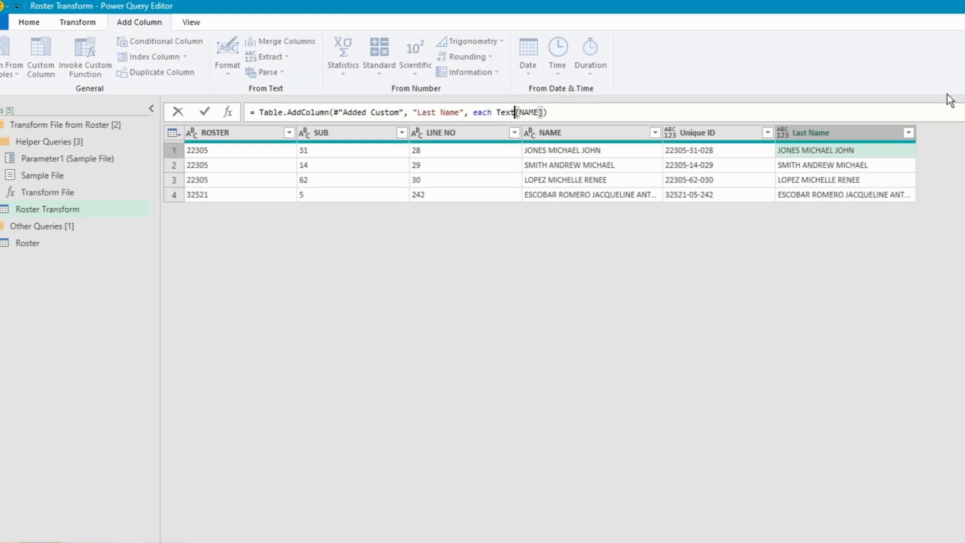
type(".Before")
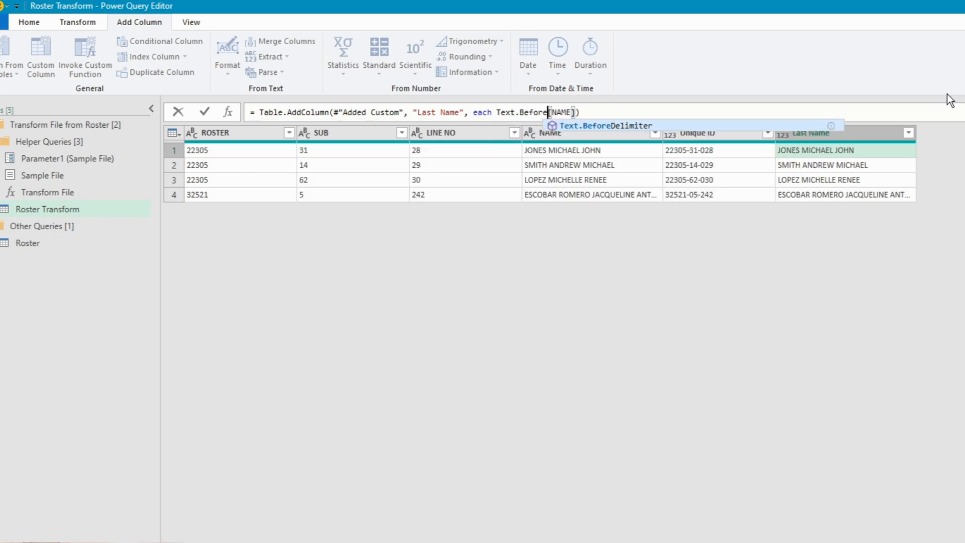
left_click(721, 125)
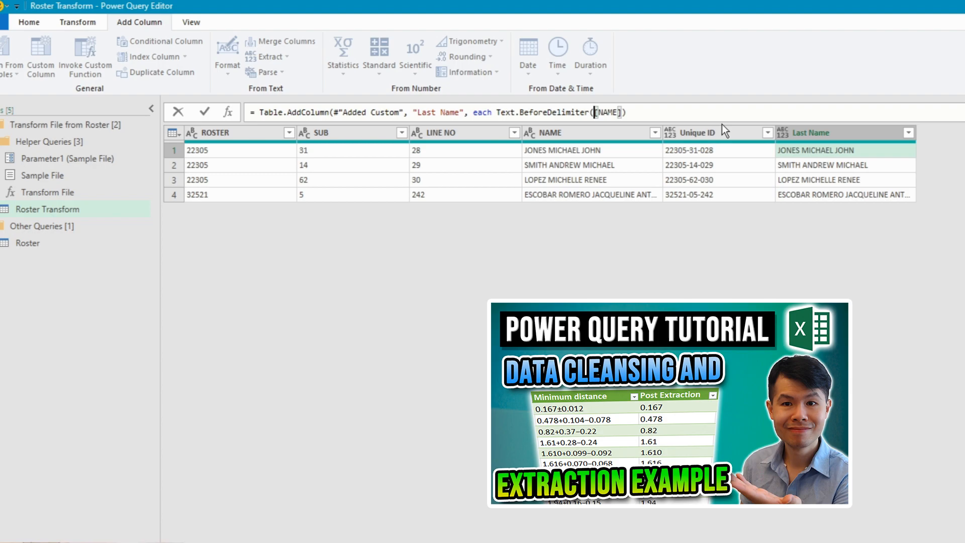
Step: Add a single space as the delimiter argument after [NAME] in the Last Name formula and apply it
key("Right")
key("Right")
key("Right")
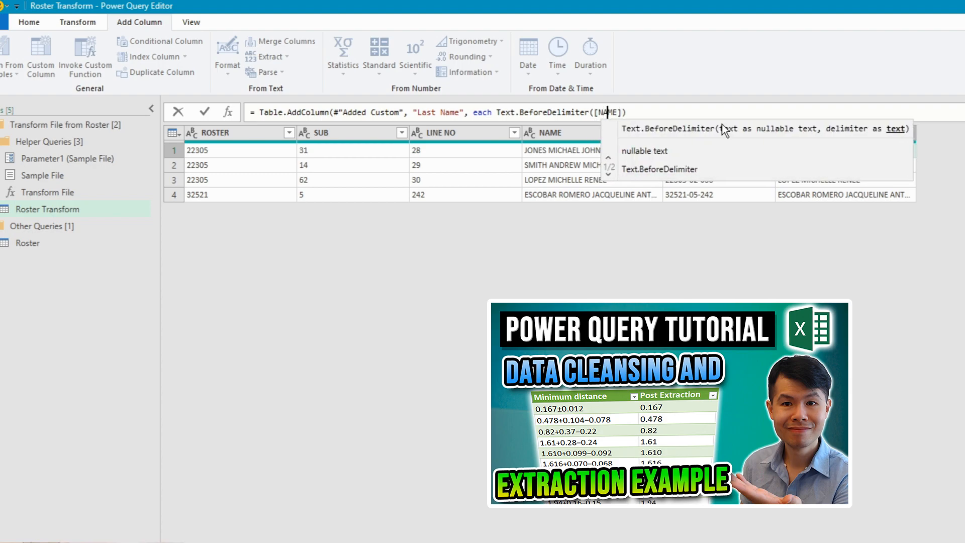
key("Right")
key("Right")
key("Right")
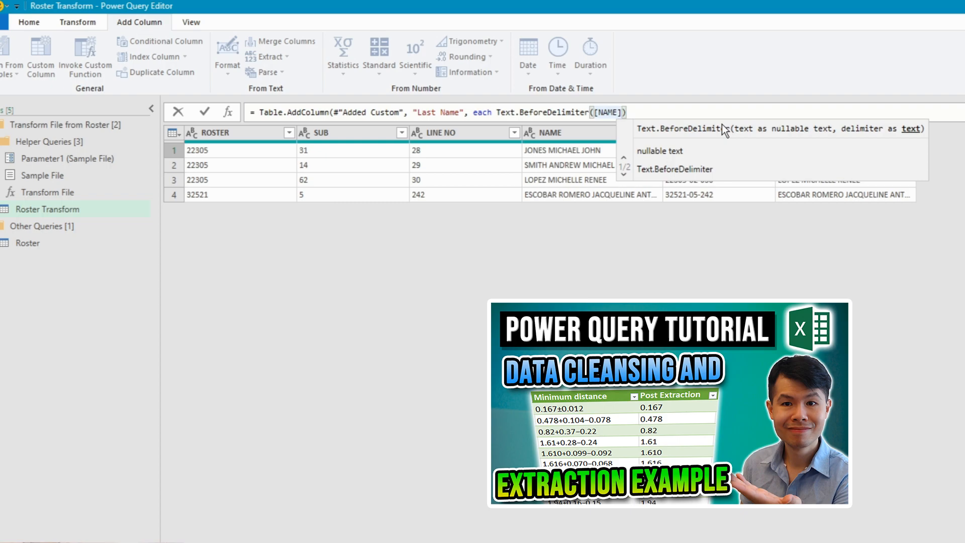
type(",")
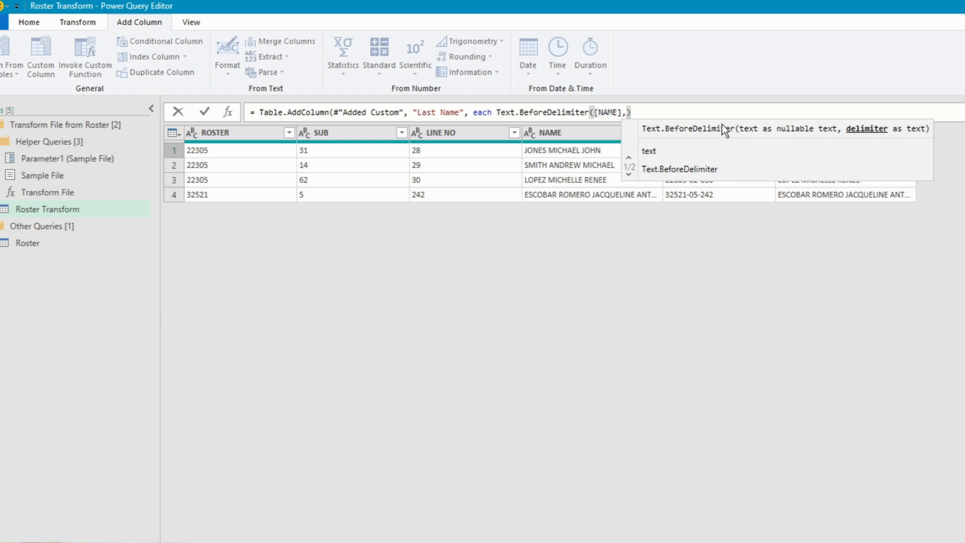
type("\" ")
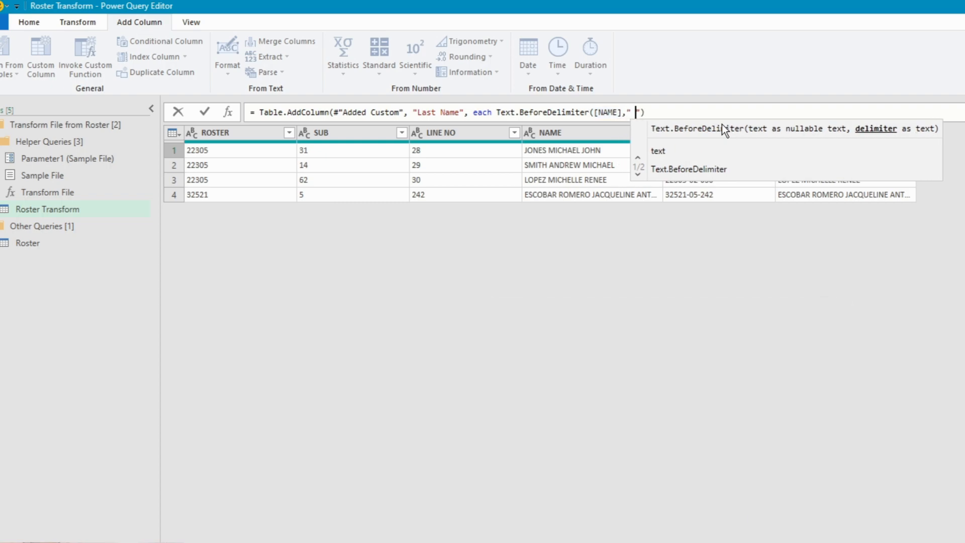
type("\"")
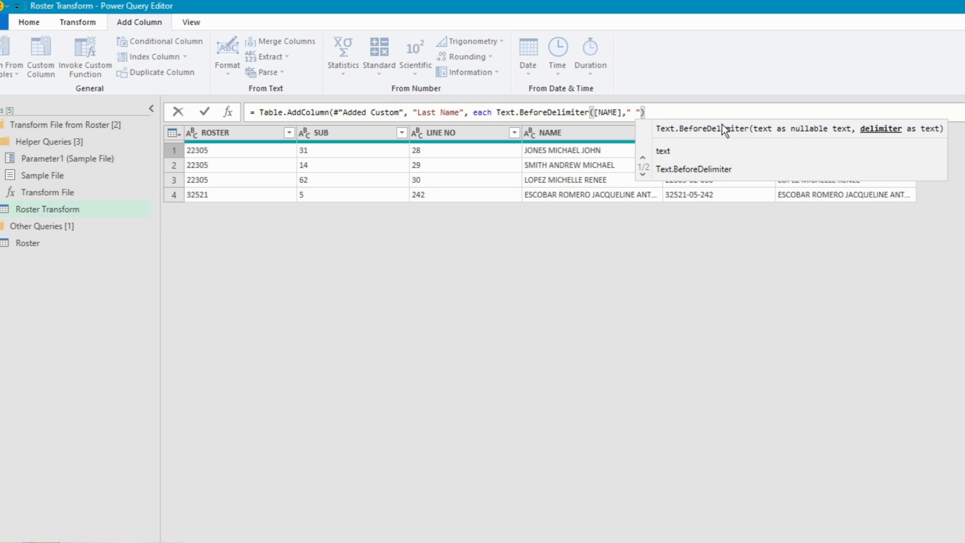
key("Return")
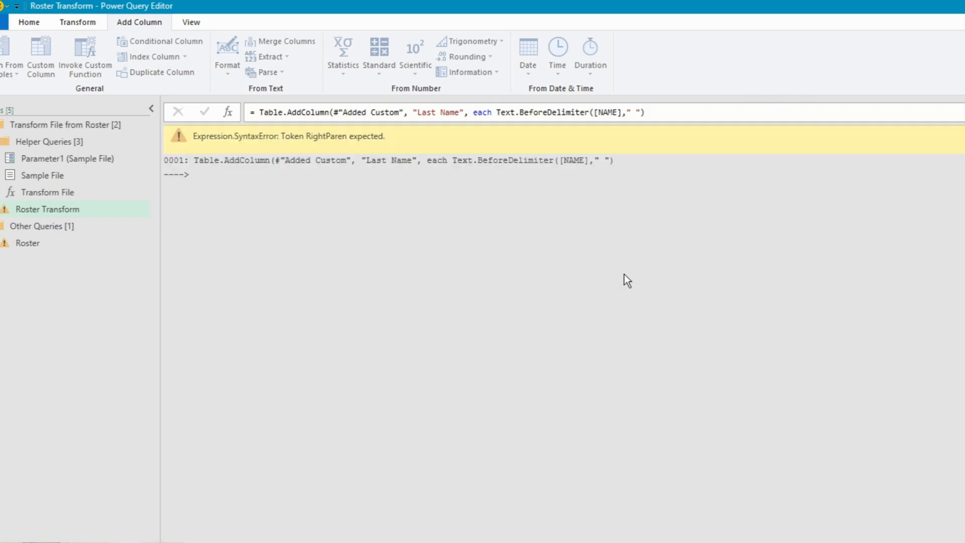
Step: Add the missing closing parenthesis to the Last Name formula, apply it and select the Last Name column
left_click(645, 112)
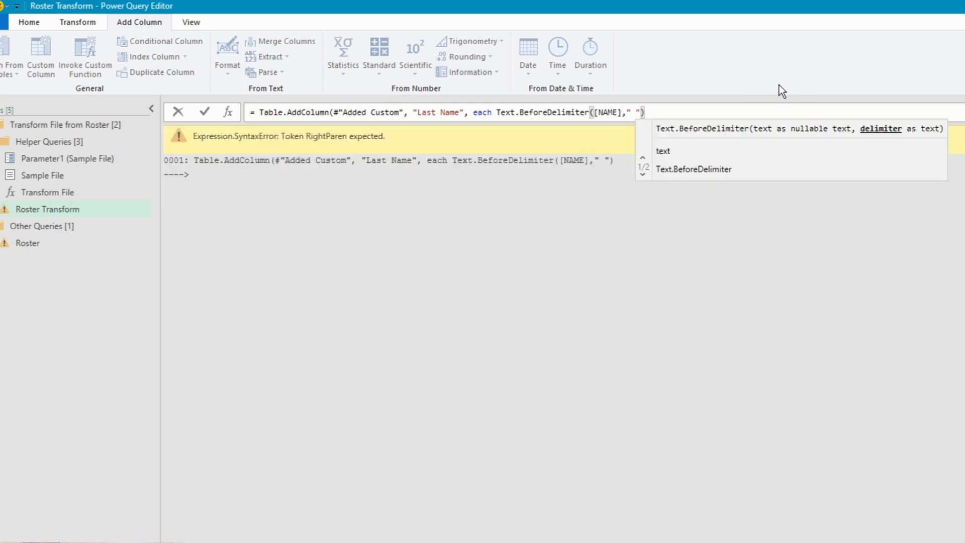
type(")")
key("Return")
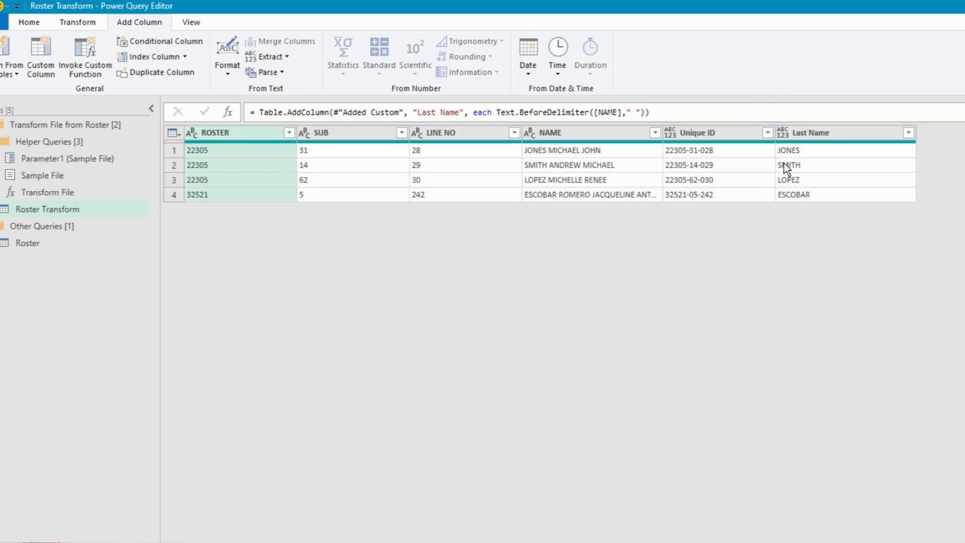
left_click(838, 141)
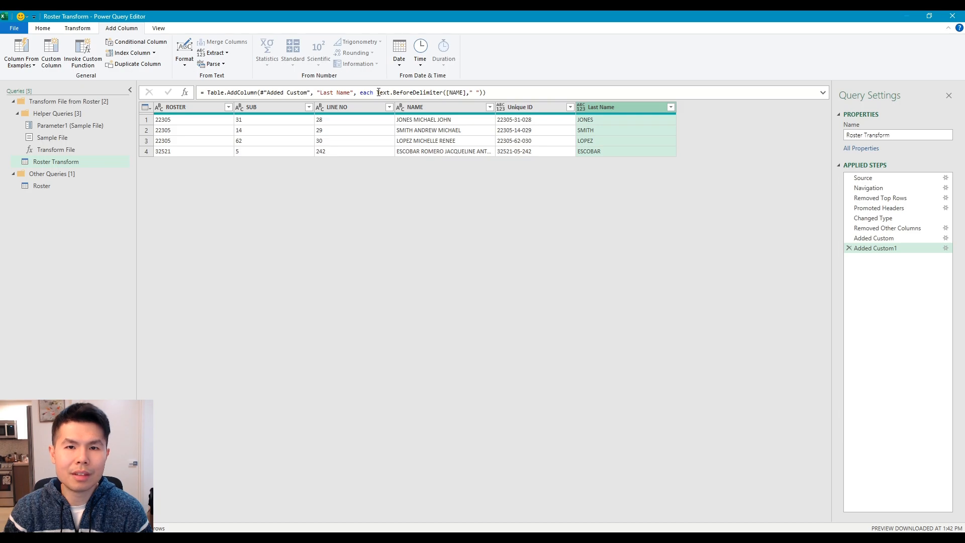
Step: Review the Text.BeforeDelimiter function in the Last Name formula and check each full name in the NAME column
left_click_drag(376, 92, 443, 93)
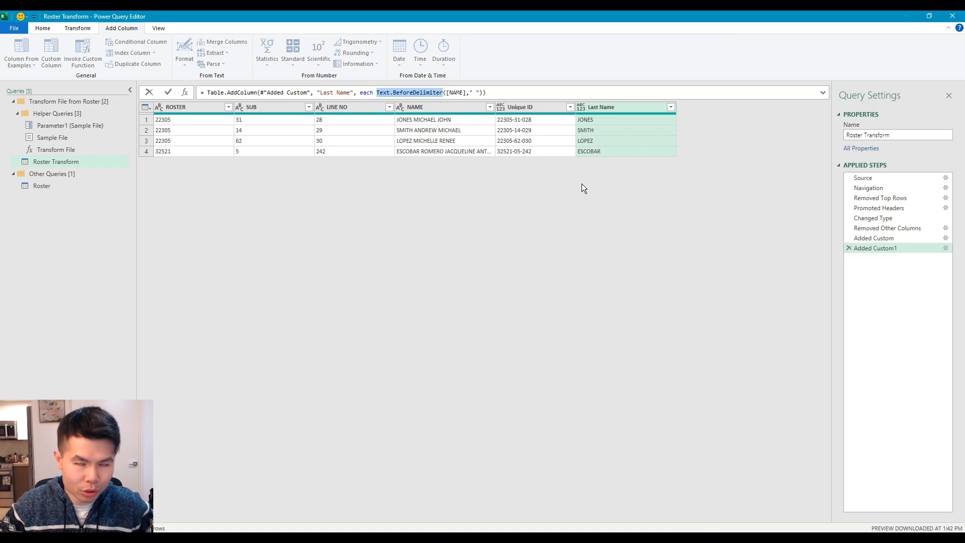
left_click(611, 225)
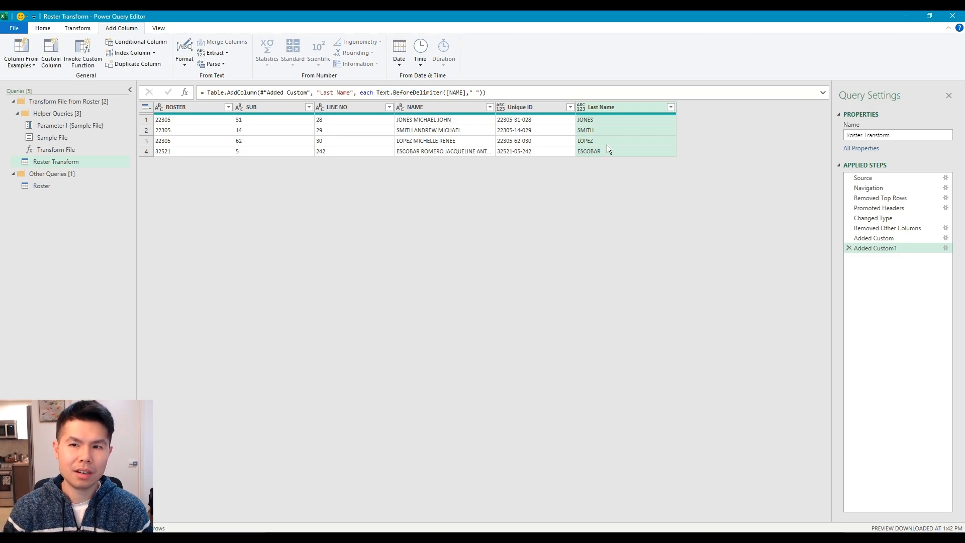
left_click(443, 121)
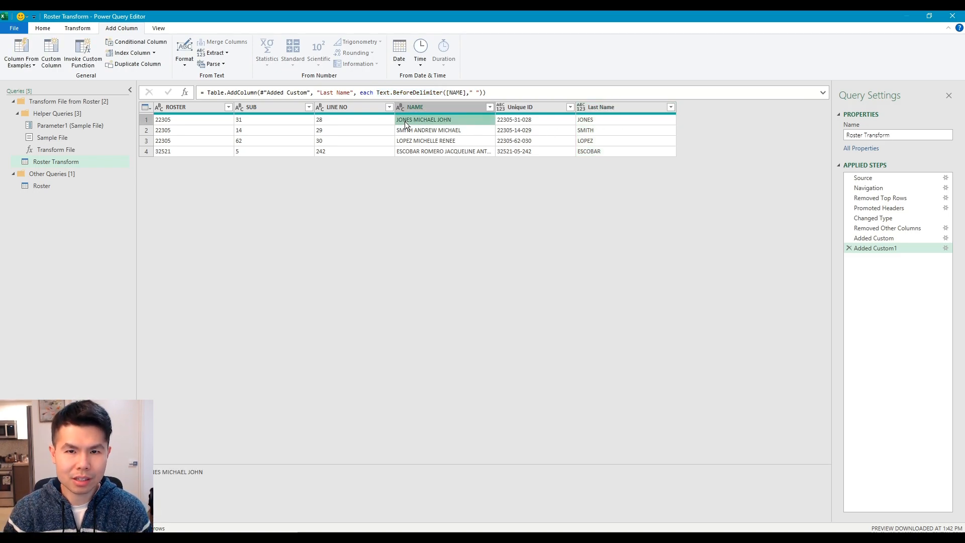
left_click(405, 133)
left_click(405, 142)
left_click(406, 152)
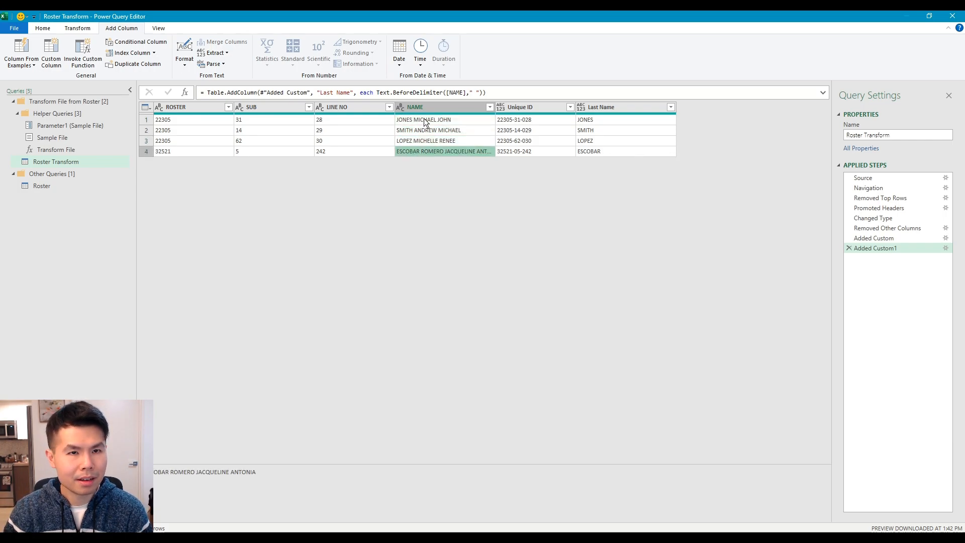
Step: Start a custom column named First Name and insert [NAME] into its formula
left_click(53, 61)
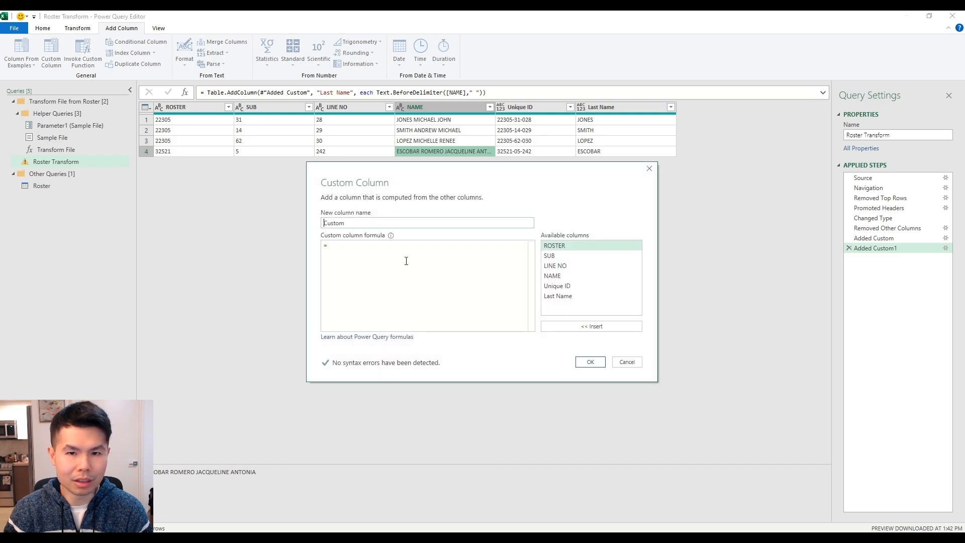
double_click(366, 228)
type("First Name")
key("Tab")
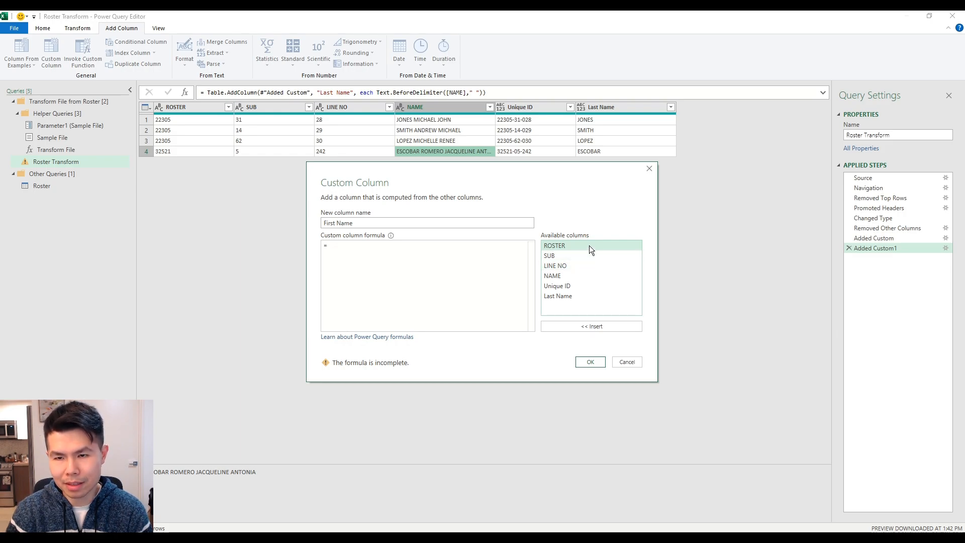
double_click(572, 276)
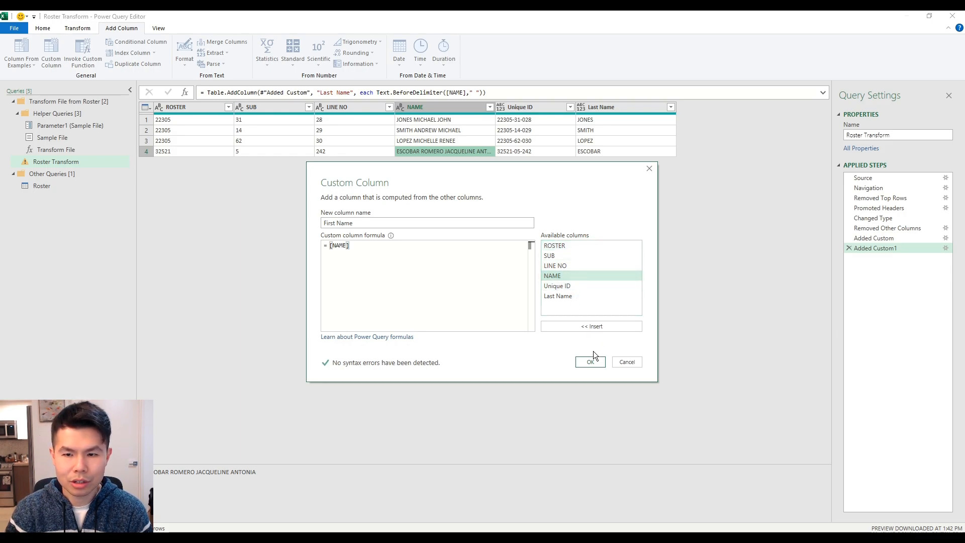
Step: Complete the First Name formula as Text.AfterDelimiter([NAME]," ") and create the column
left_click_drag(329, 246, 460, 259)
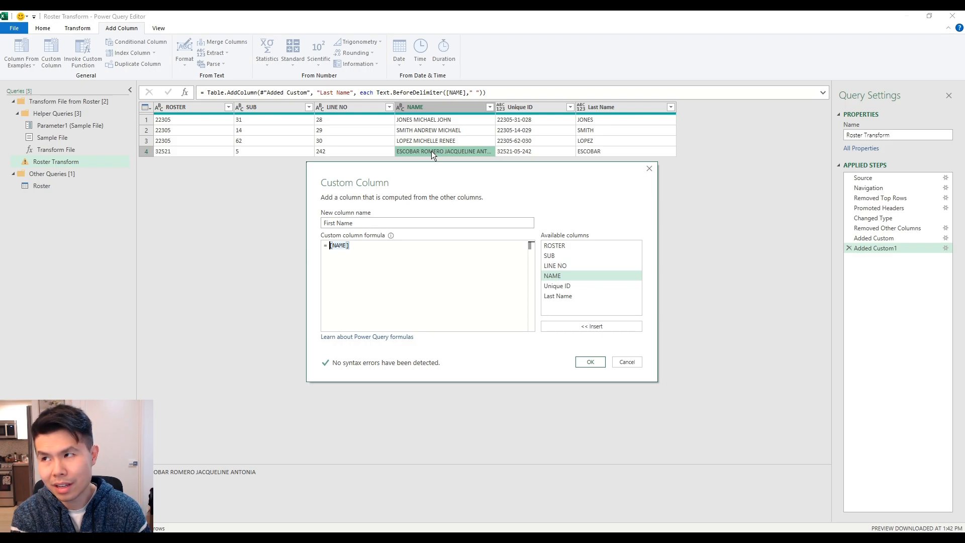
type("Text.After")
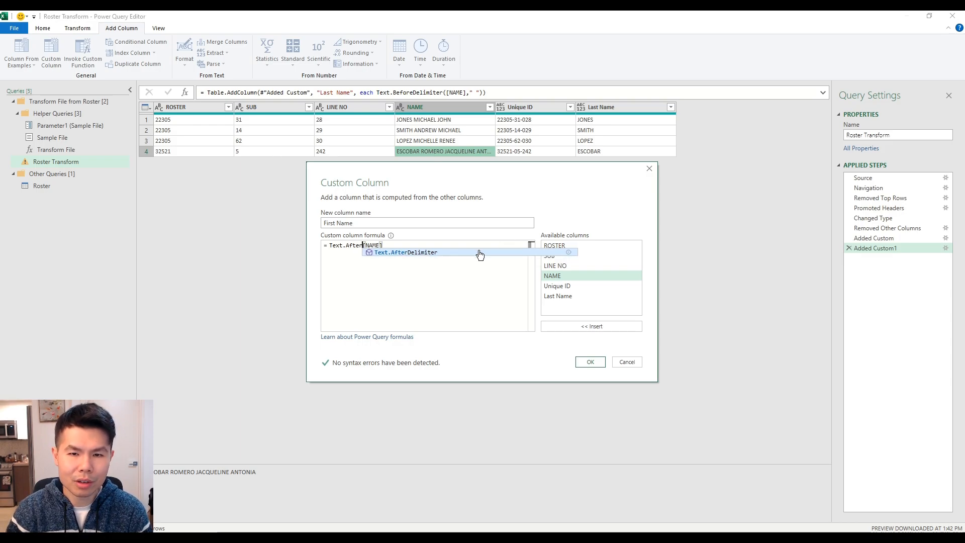
left_click(453, 251)
type("([NAME]")
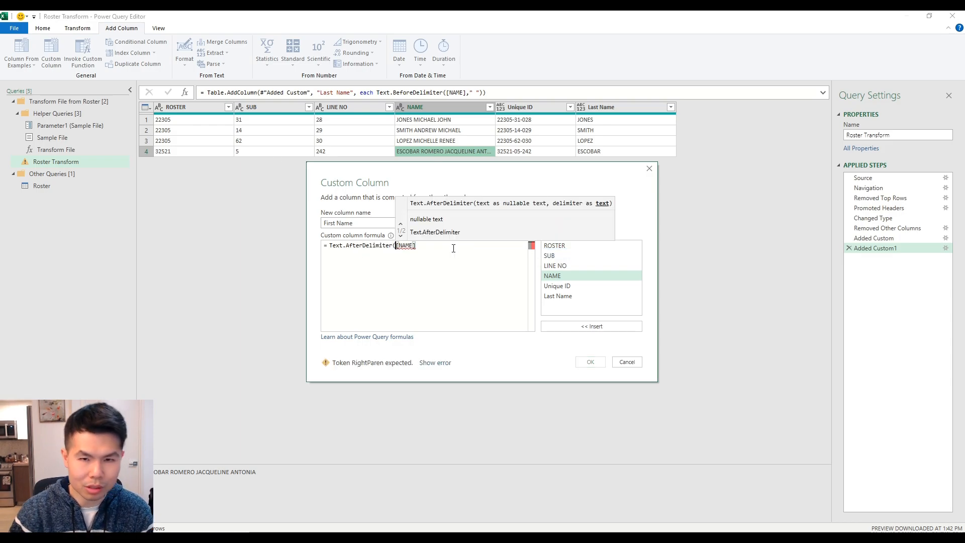
type(",\" \")")
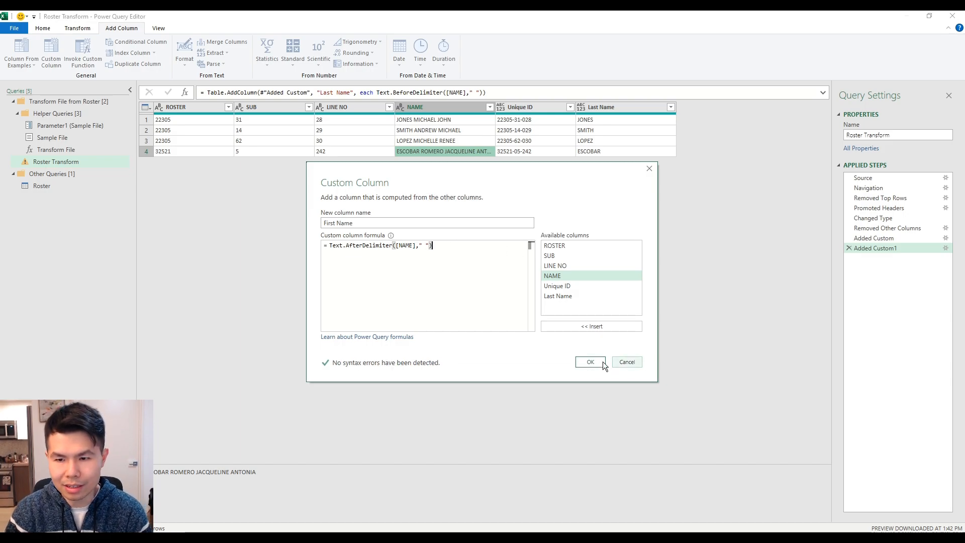
left_click(592, 361)
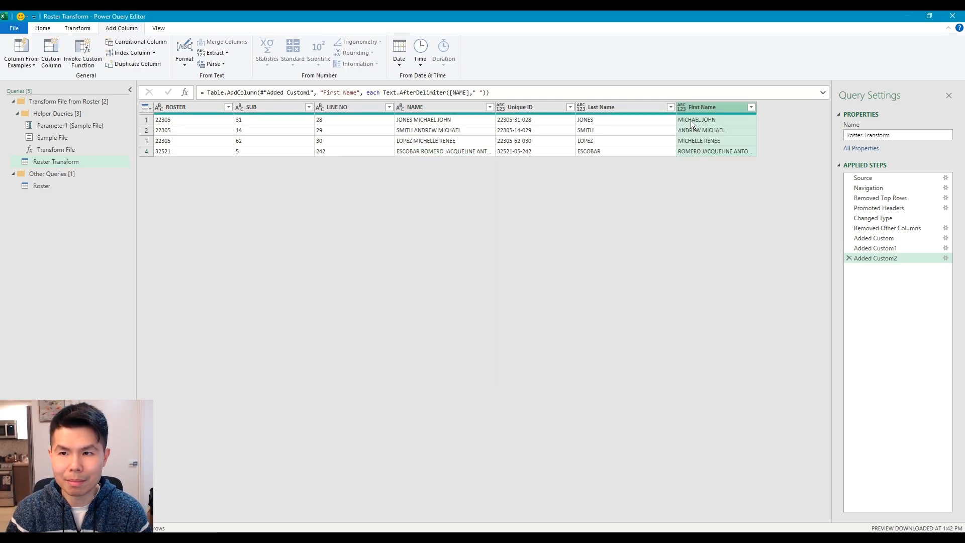
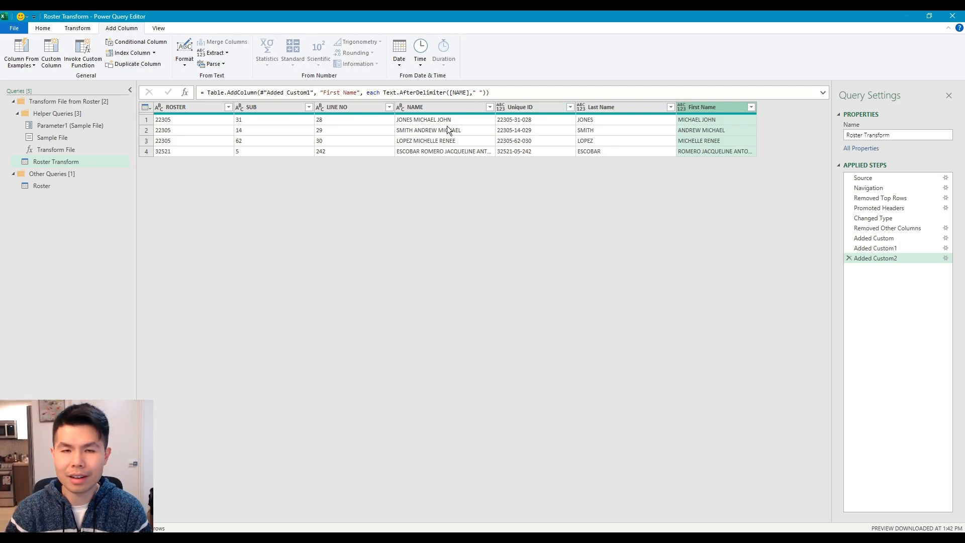
Step: Examine the last two applied steps and check the First Name value in each of the four rows
left_click(313, 91)
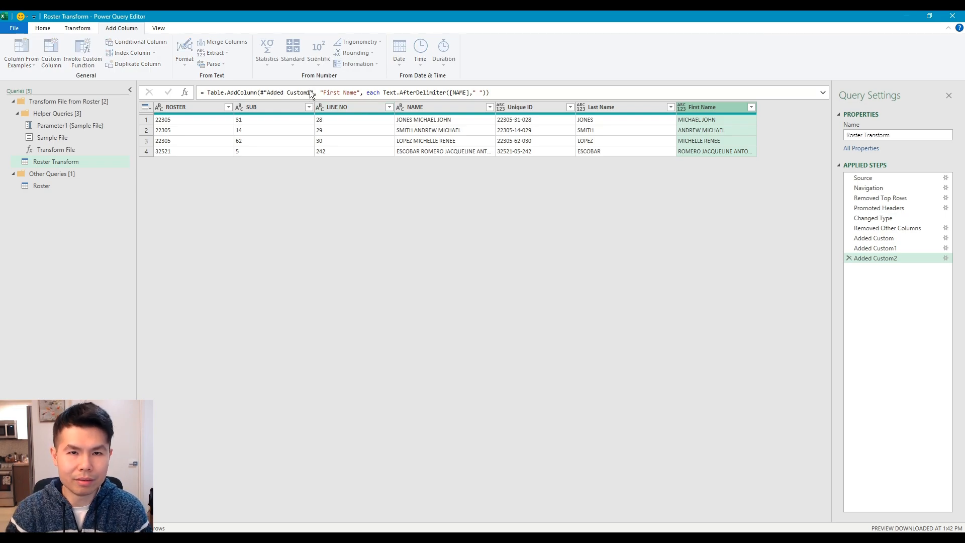
left_click(898, 246)
left_click(887, 259)
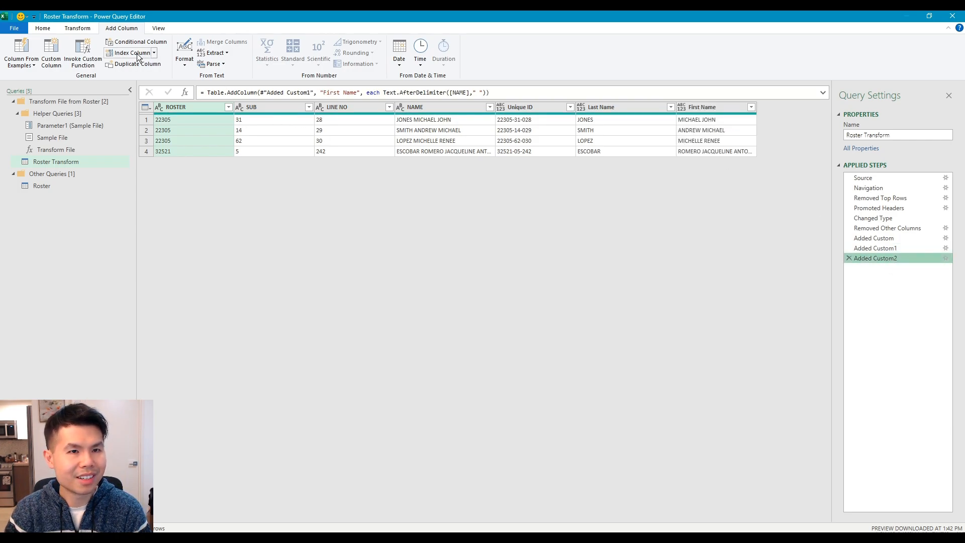
left_click(710, 121)
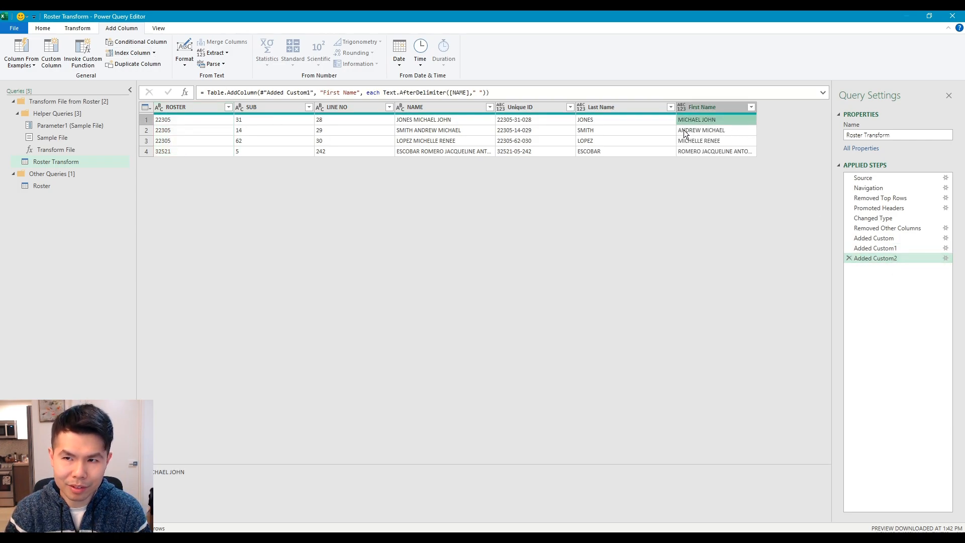
left_click(683, 130)
left_click(683, 141)
left_click(682, 152)
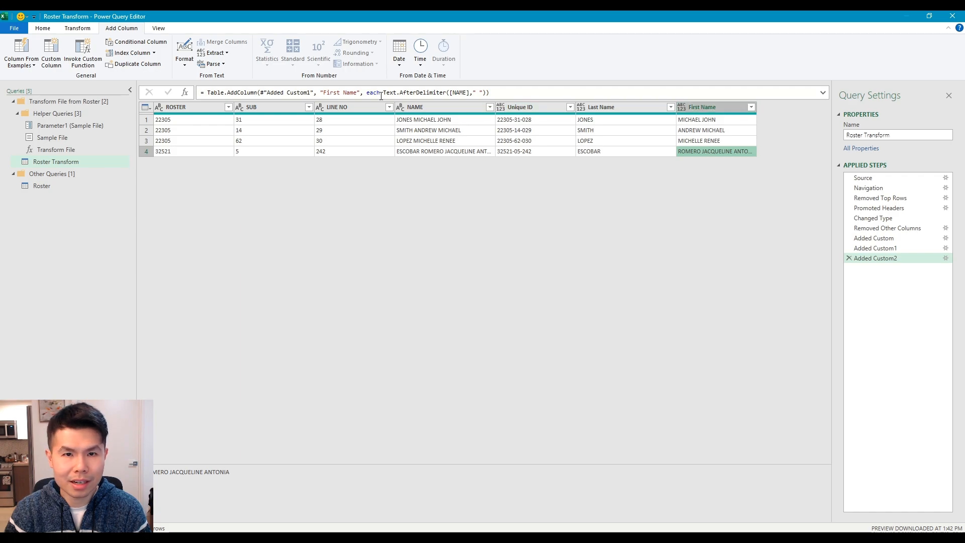
Step: Rename the First Name column as First Name2 within its Table.AddColumn formula
left_click(349, 93)
key("Right")
key("Right")
key("Right")
type("2")
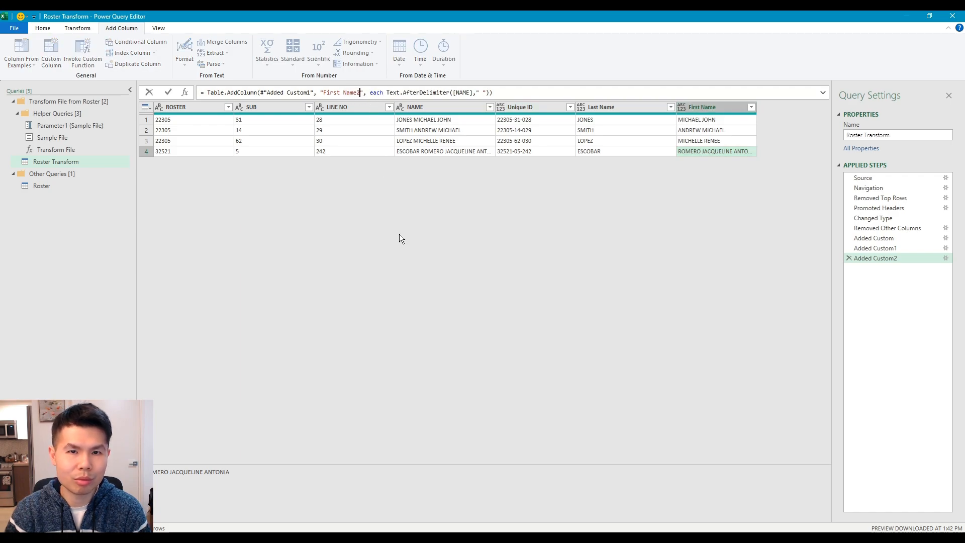
key("Return")
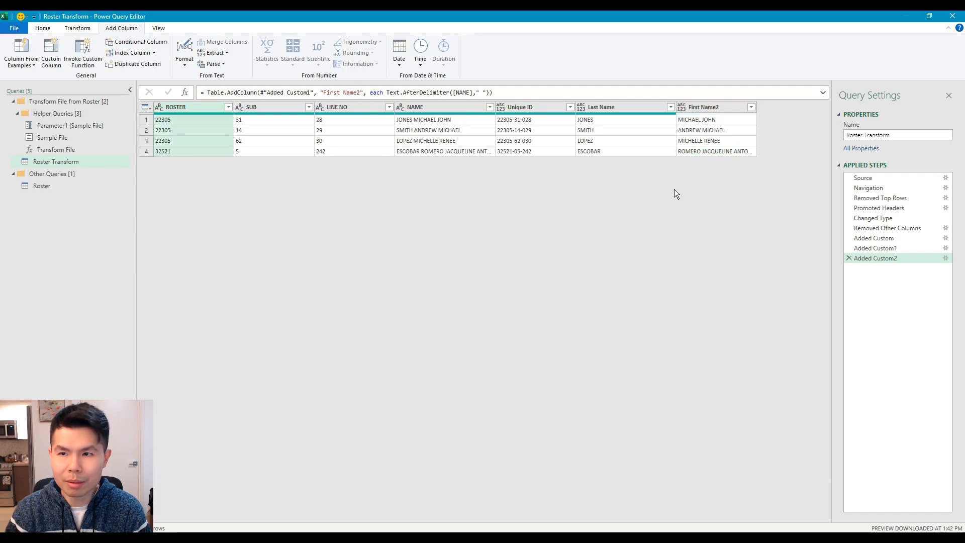
Step: Start another custom column named First Name and insert [First Name2] into its formula
left_click(53, 63)
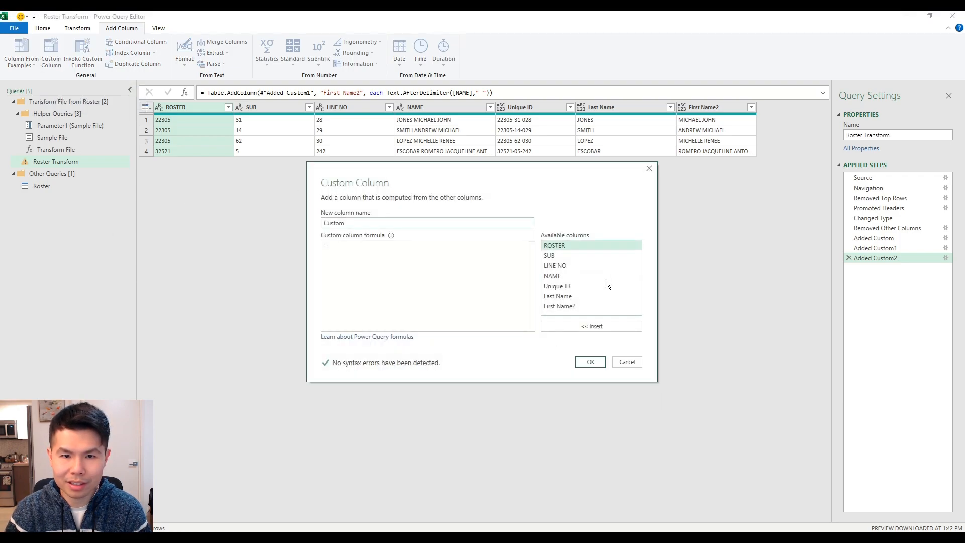
double_click(570, 307)
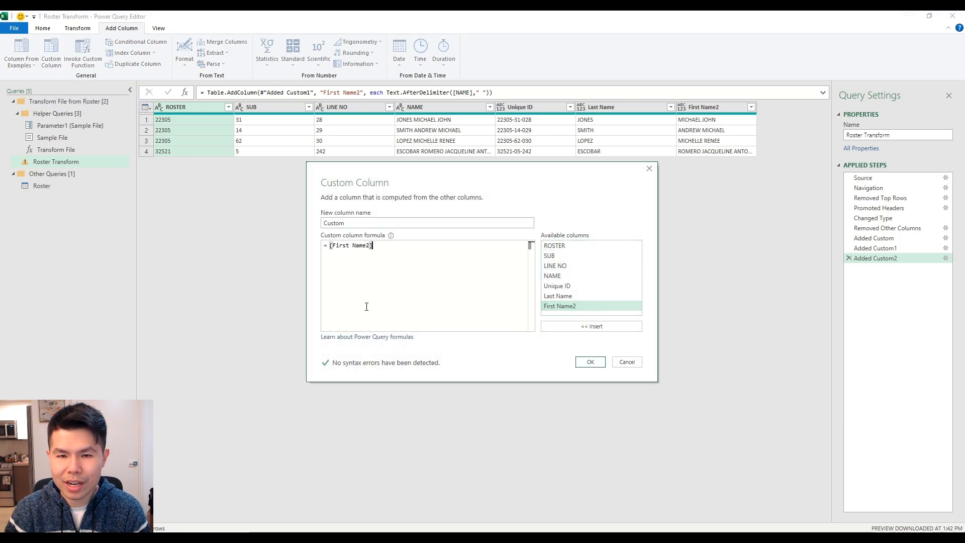
double_click(351, 220)
key("BackSpace")
type("First Name")
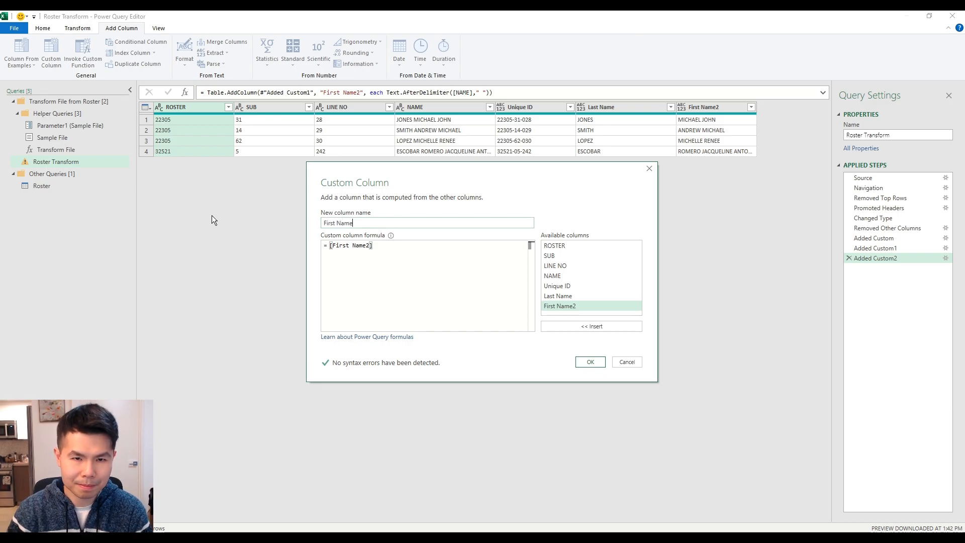
Step: Put the Text.BeforeDelimiter function in front of [First Name2] in the First Name column formula
left_click(369, 256)
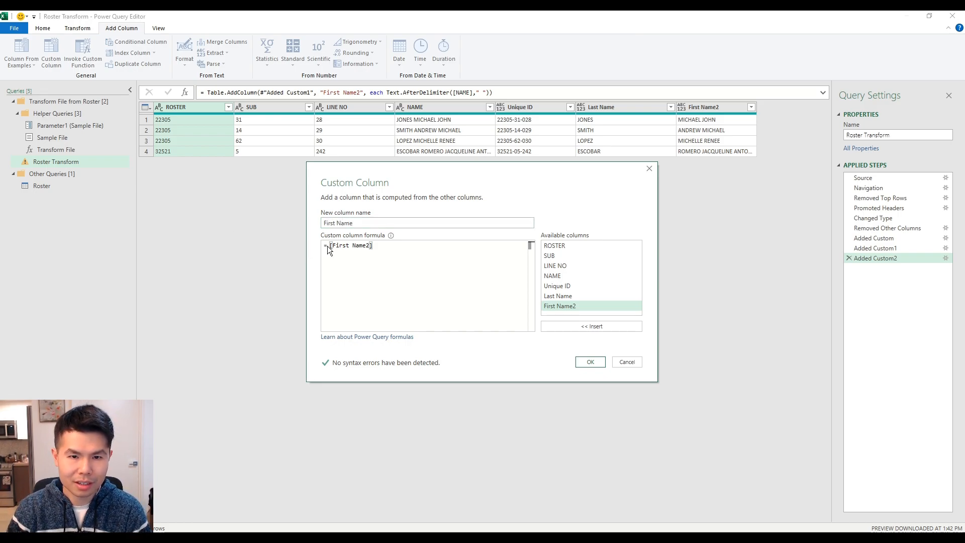
left_click_drag(328, 245, 791, 273)
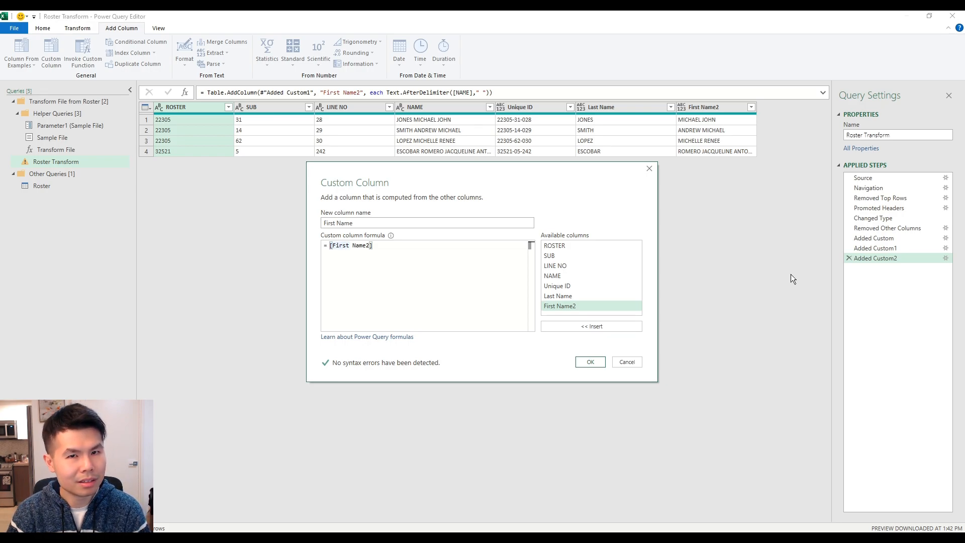
type("Te")
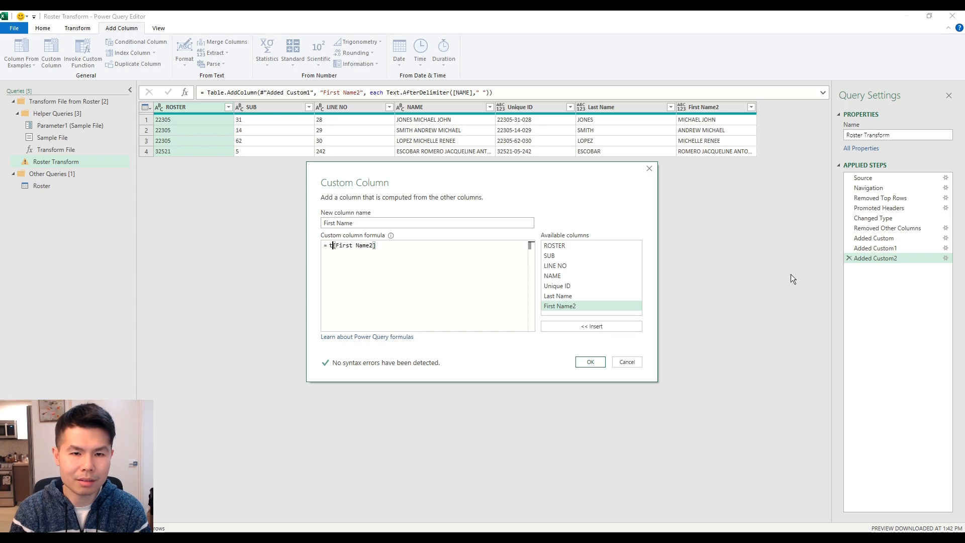
type("xt.")
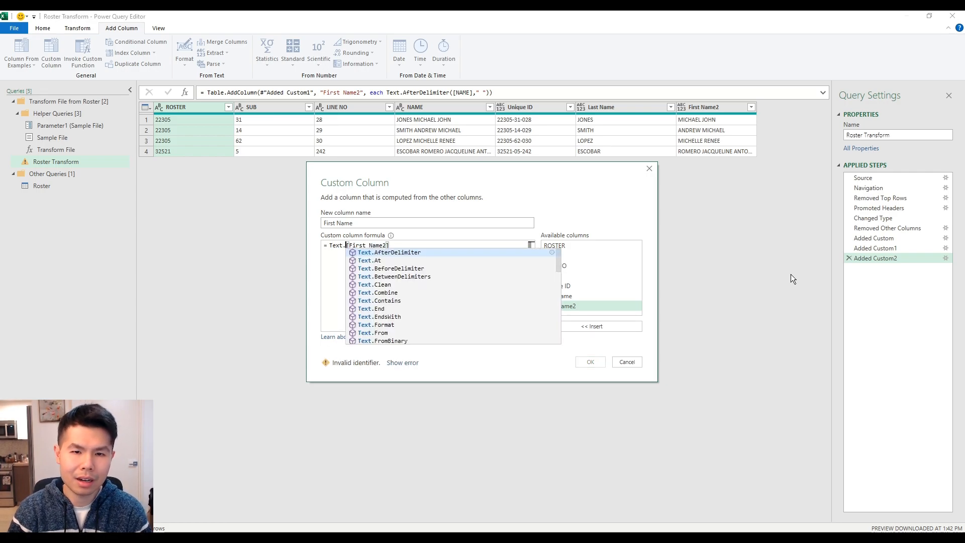
type("Before")
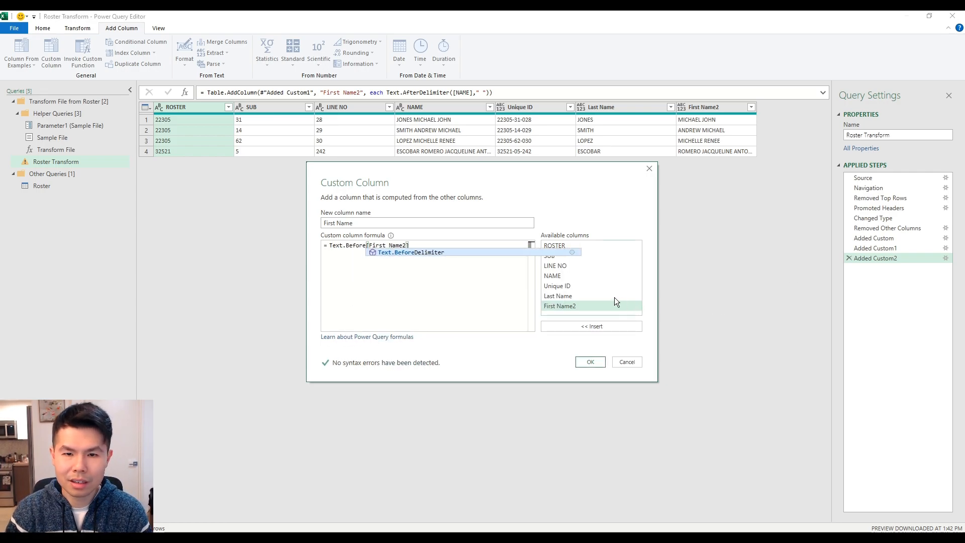
left_click(452, 253)
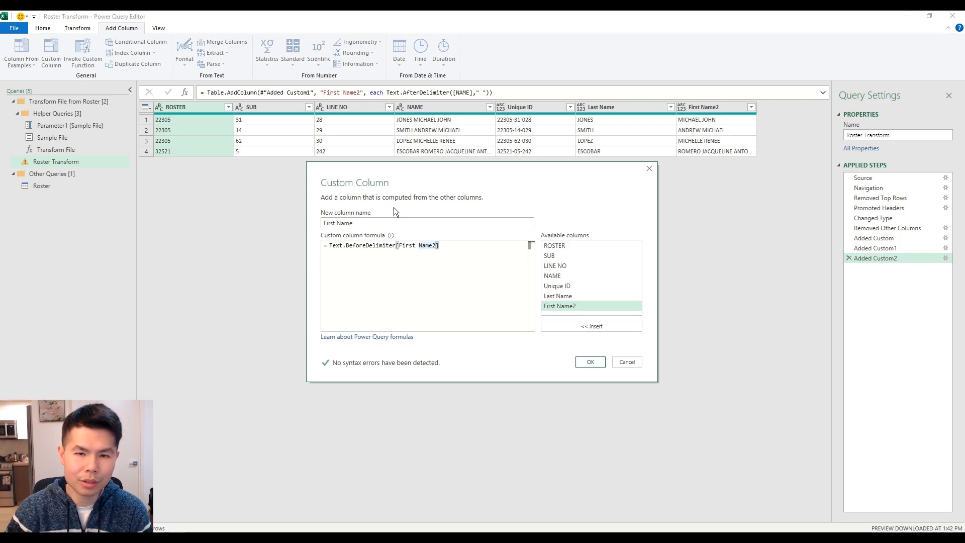
Step: Complete the formula as Text.BeforeDelimiter([First Name2], " ") and create the First Name column
left_click(396, 245)
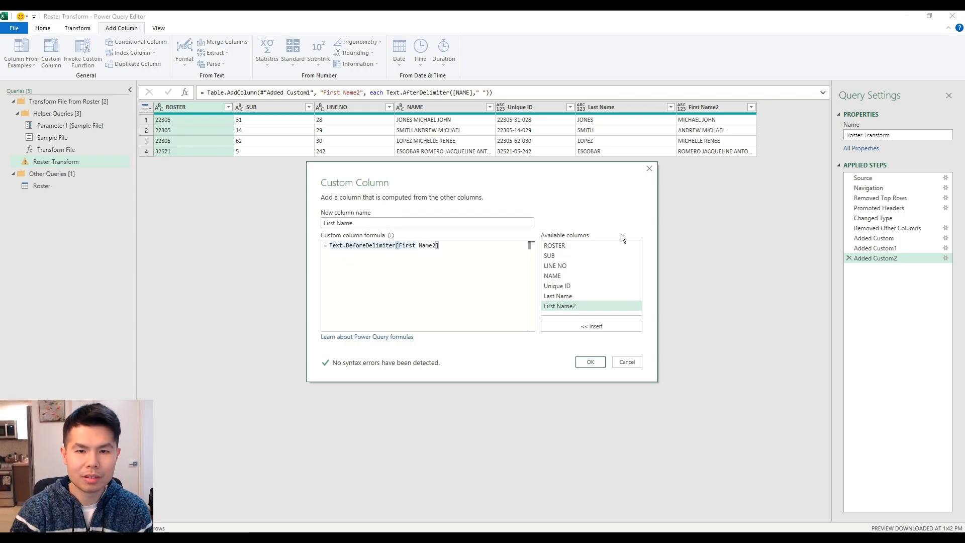
type("(")
left_click(470, 264)
type(",")
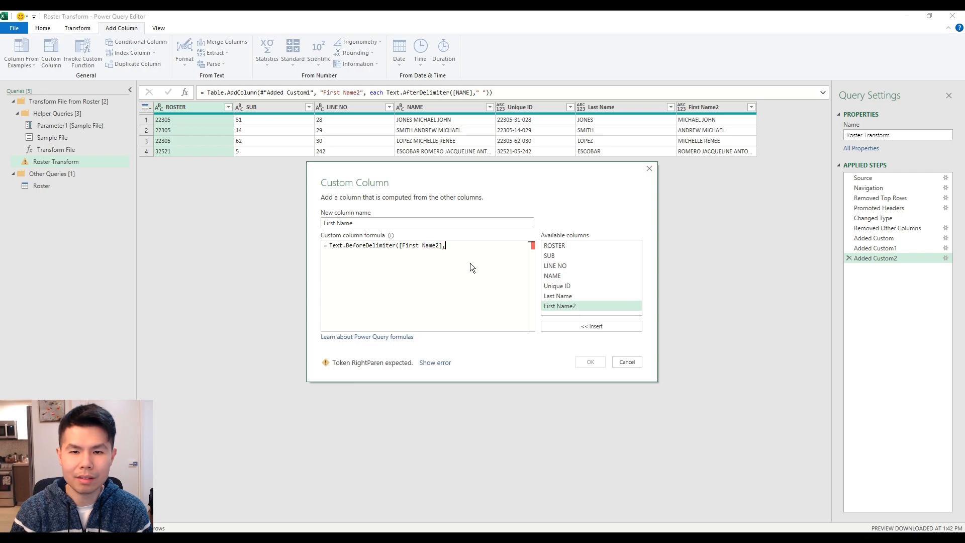
type(" \" \")")
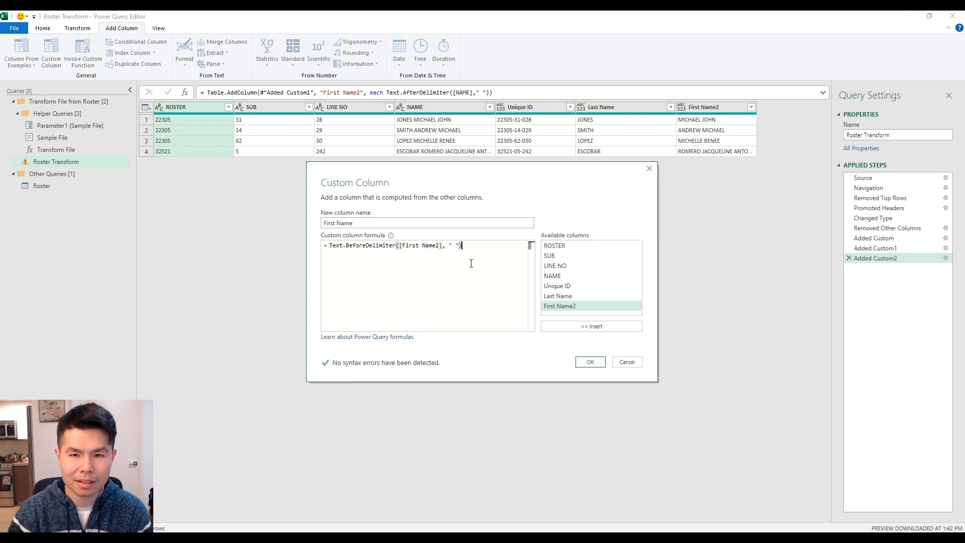
left_click(590, 362)
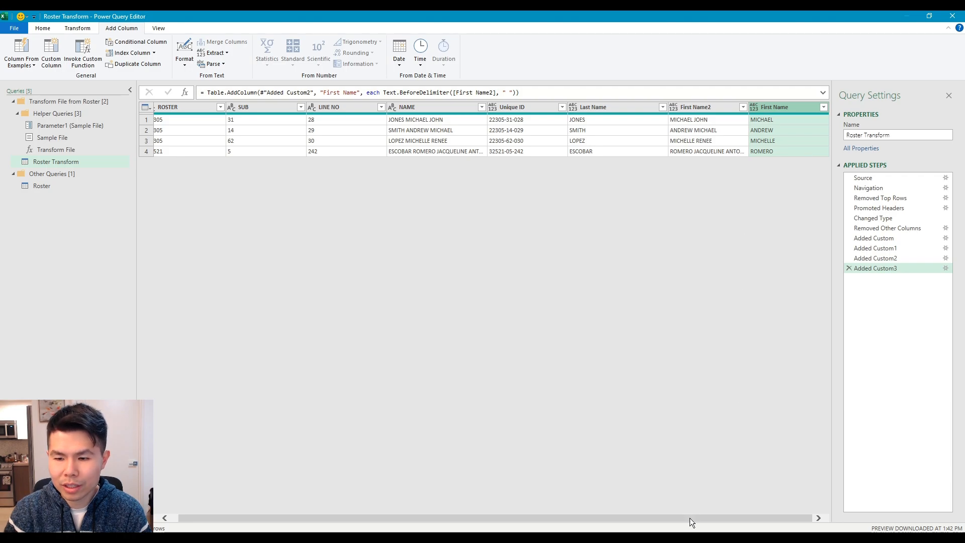
Step: Try moving the First Name column ahead of First Name2, and delete the resulting reorder step
left_click(695, 107)
left_click(769, 107)
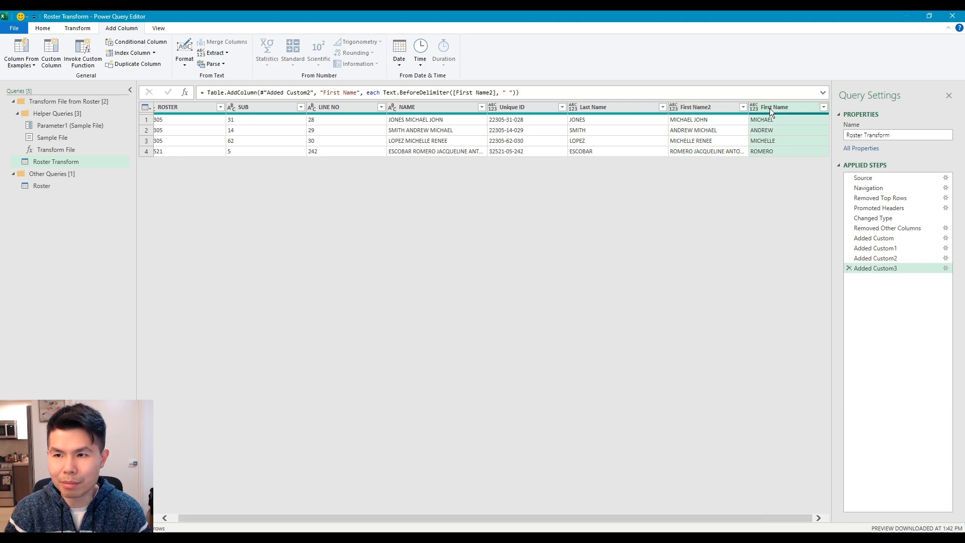
left_click(704, 106)
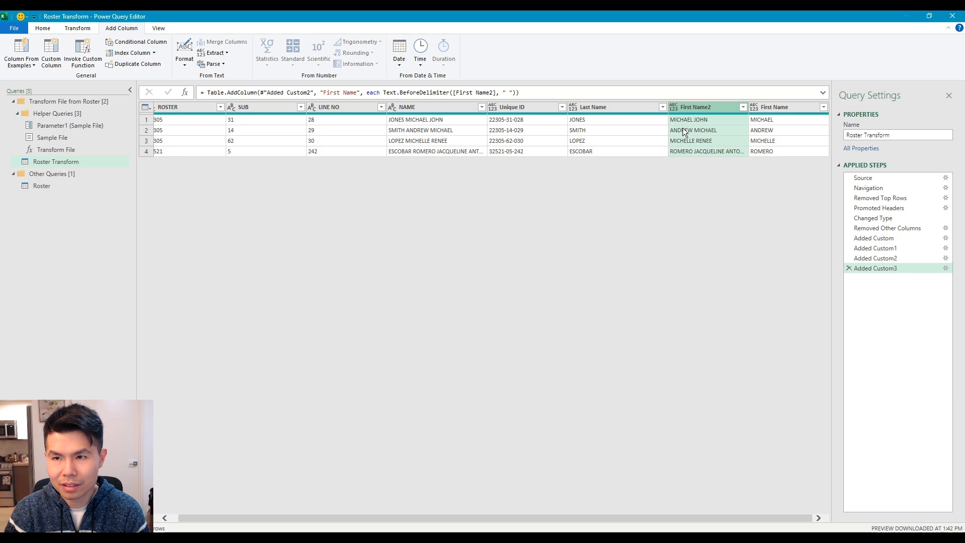
right_click(717, 107)
left_click(700, 194)
left_click_drag(777, 108, 669, 110)
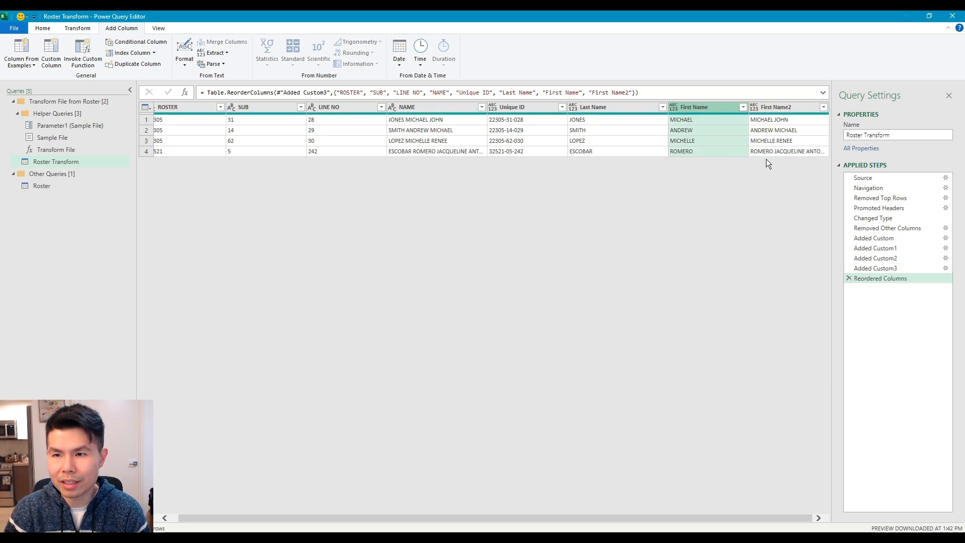
left_click(849, 278)
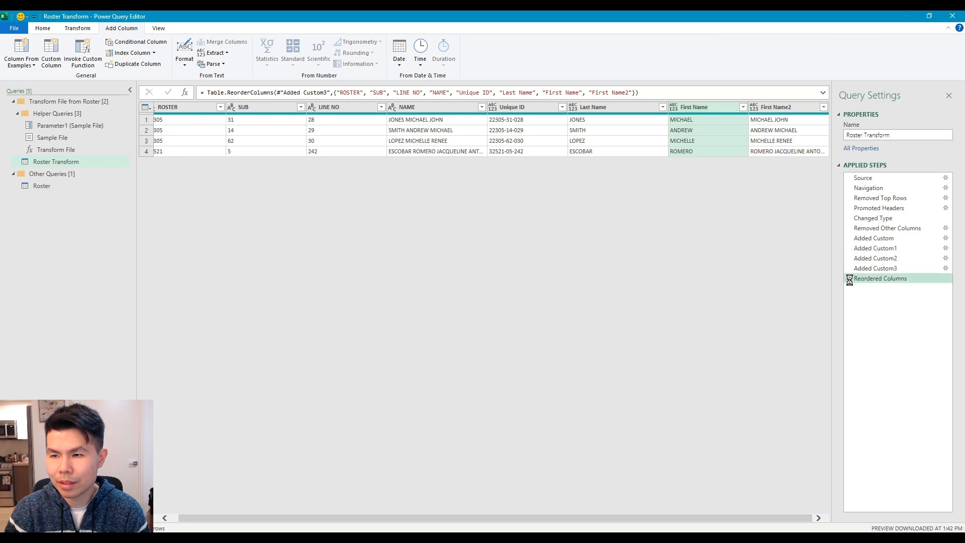
Step: Compare the NAME, Last Name, First Name2 and First Name columns to check the extracted name parts
left_click(617, 112)
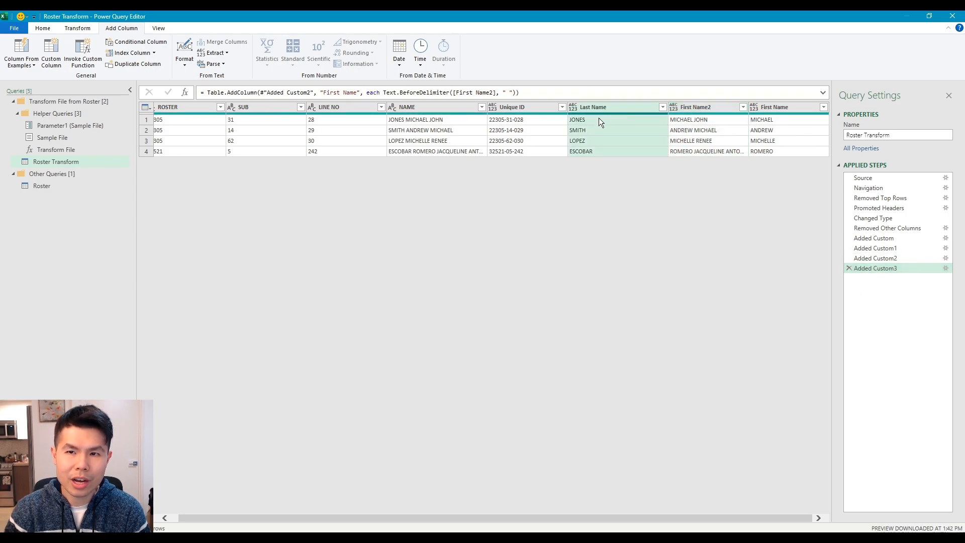
left_click(412, 150)
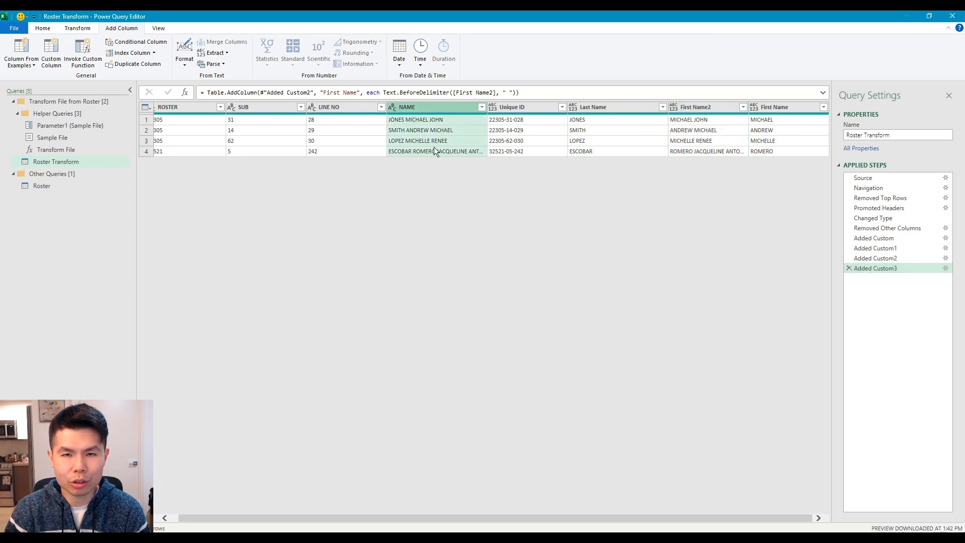
left_click(696, 112)
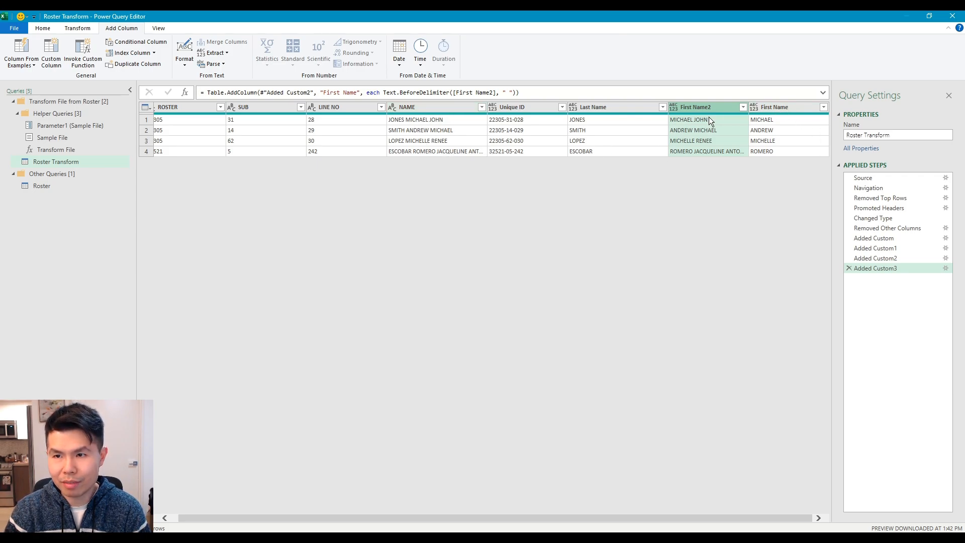
left_click(775, 121)
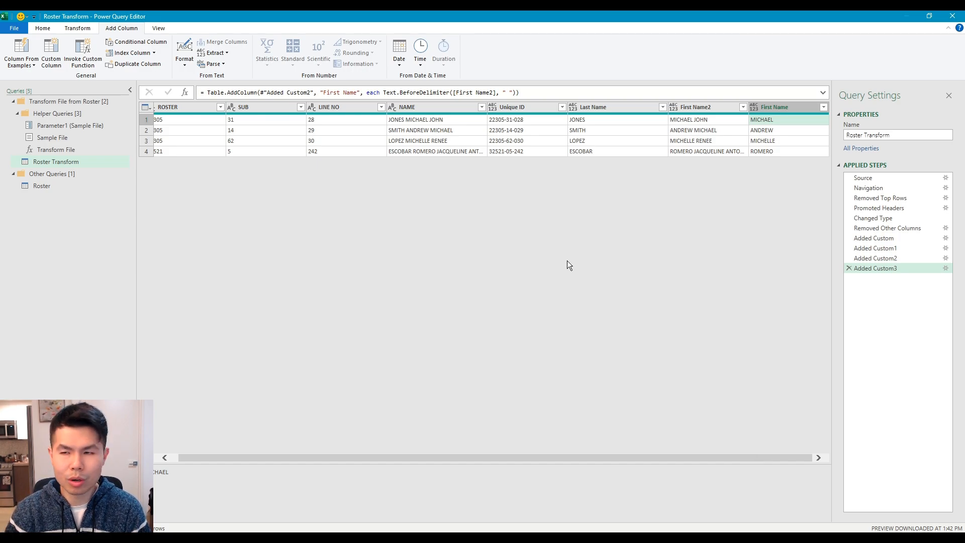
Step: Close the query editor and load the query changes into the workbook
left_click(41, 30)
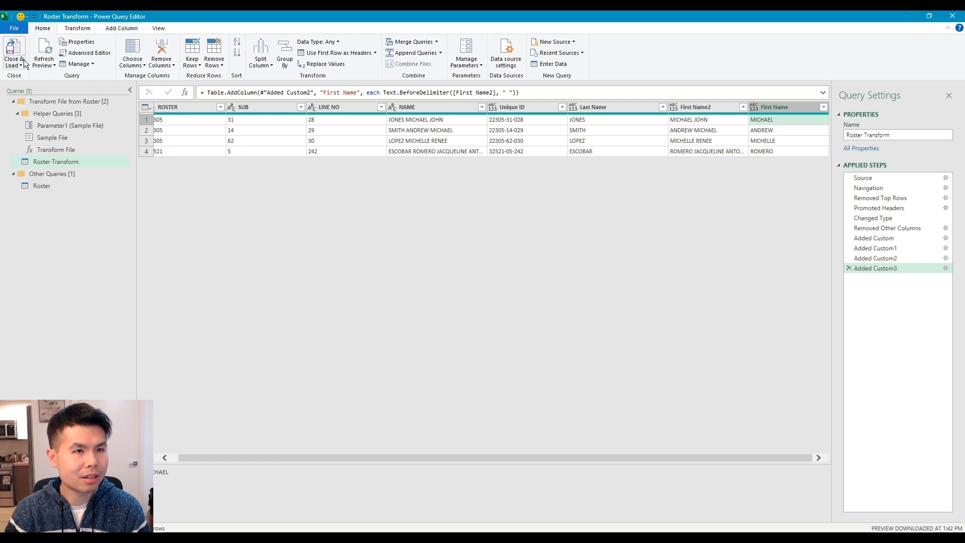
left_click(15, 50)
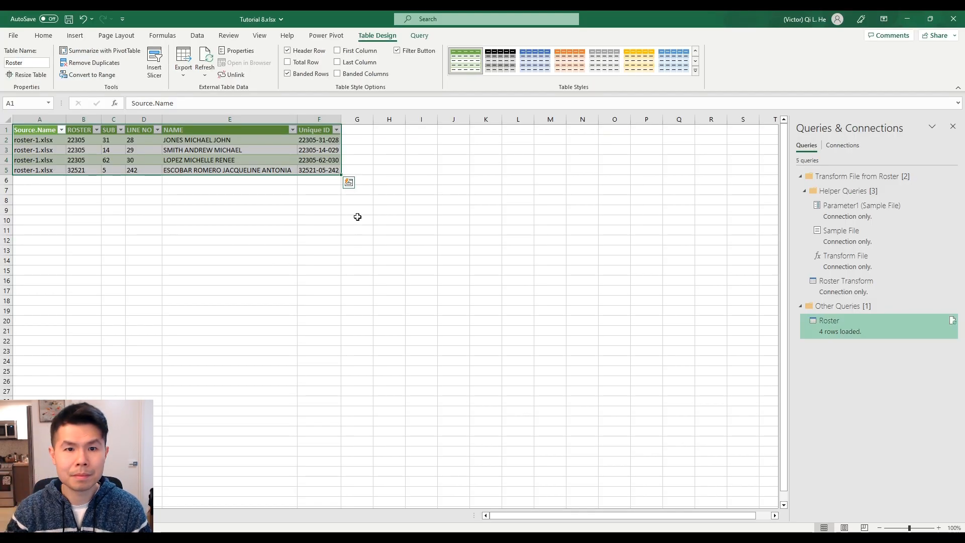
left_click(421, 260)
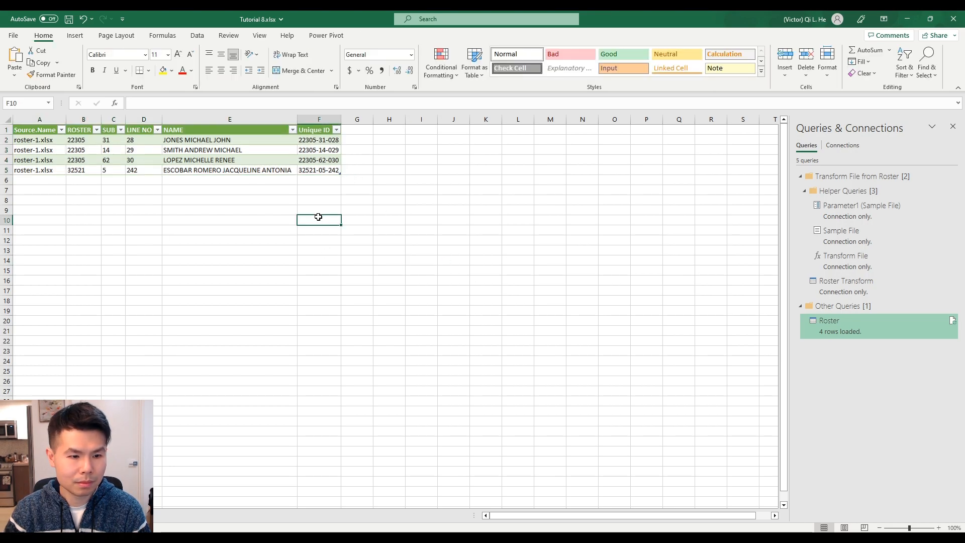
Step: Reopen the Roster query for editing and remove the First Name2 column in the Roster Transform query
right_click(842, 319)
left_click(854, 353)
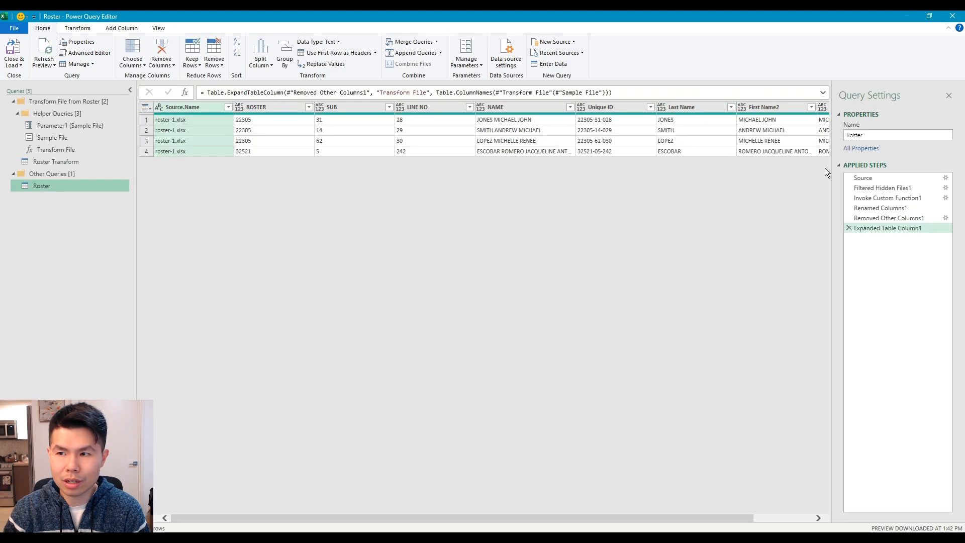
left_click(93, 161)
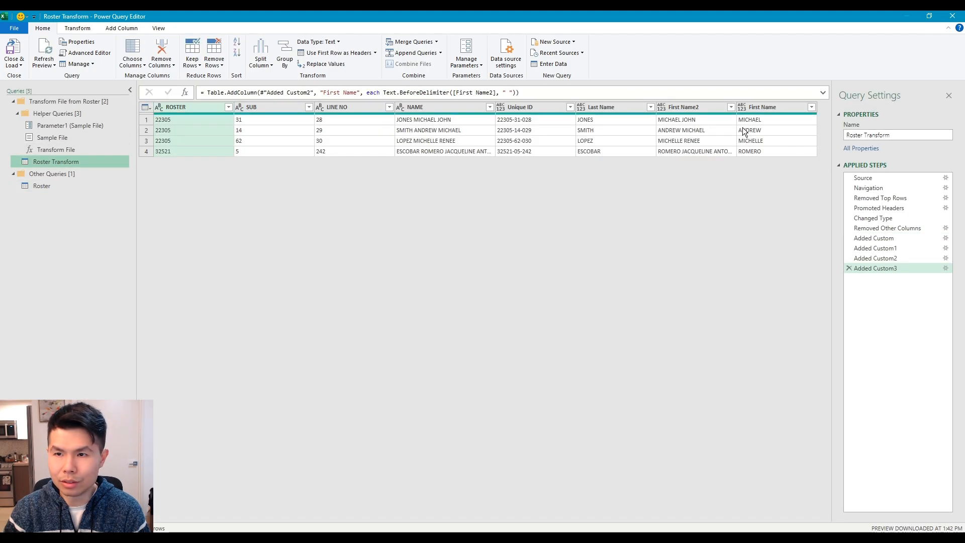
right_click(697, 112)
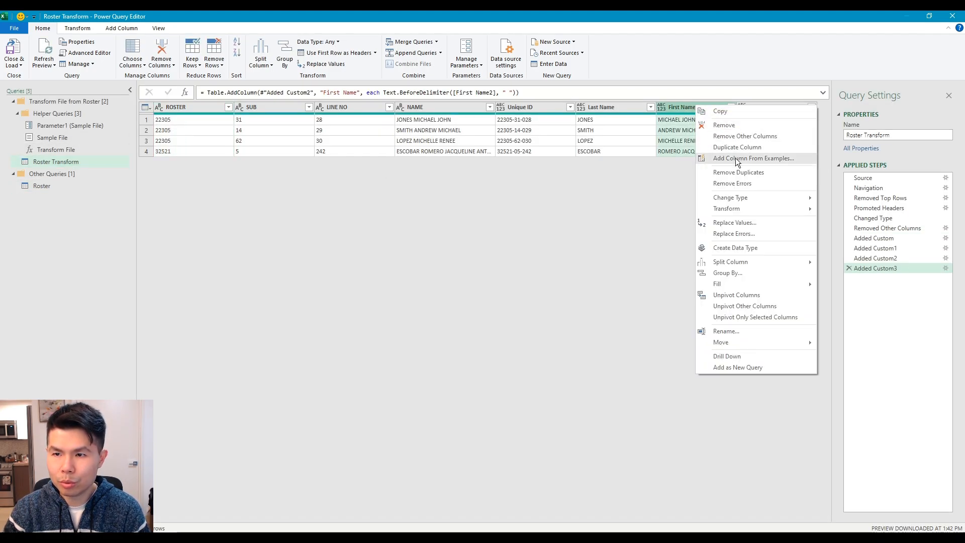
left_click(719, 125)
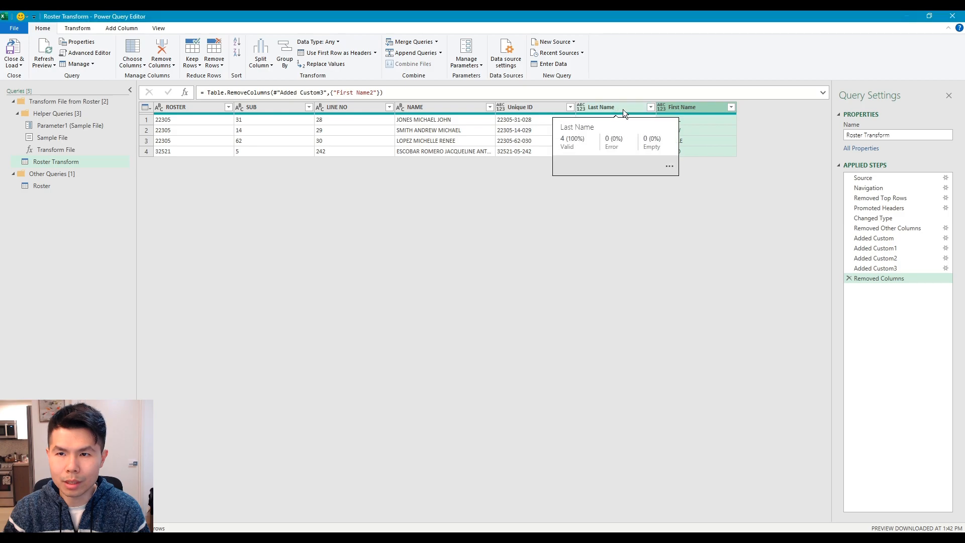
Step: Review what each applied step does, from Added Custom through Removed Columns
left_click(899, 240)
left_click(896, 247)
left_click(896, 256)
left_click(894, 268)
left_click(889, 278)
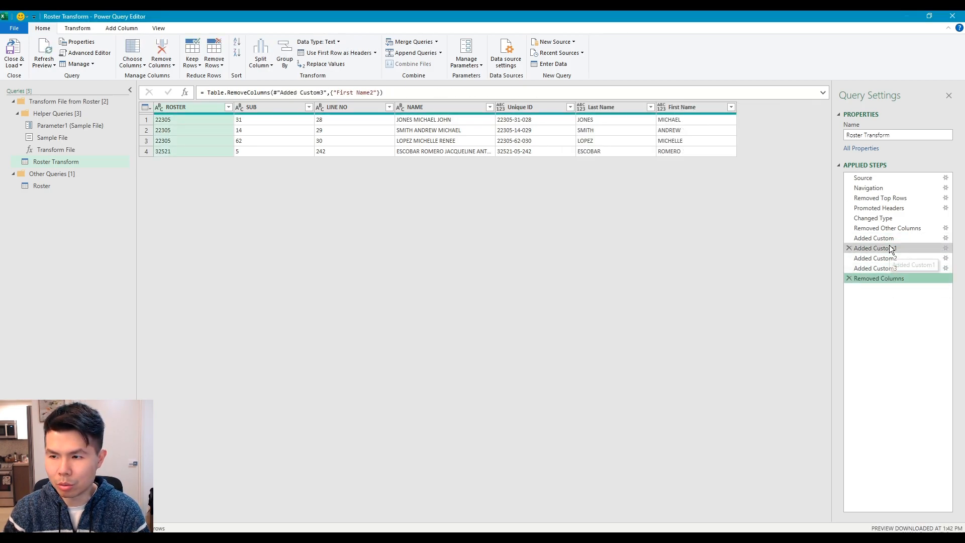
left_click(889, 247)
Step: Rename the applied step Added Custom as Unique ID and Added Custom1 as Last Name
left_click(890, 238)
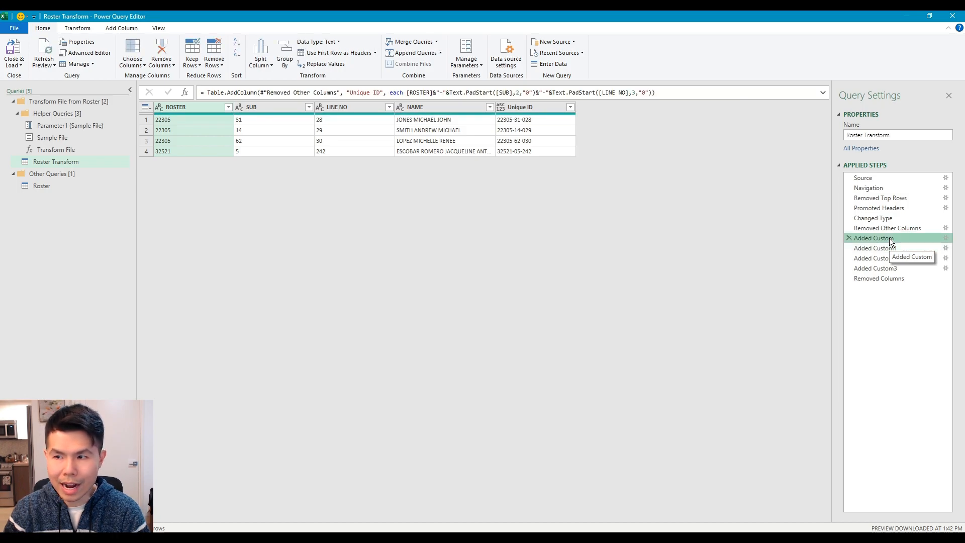
left_click(888, 237)
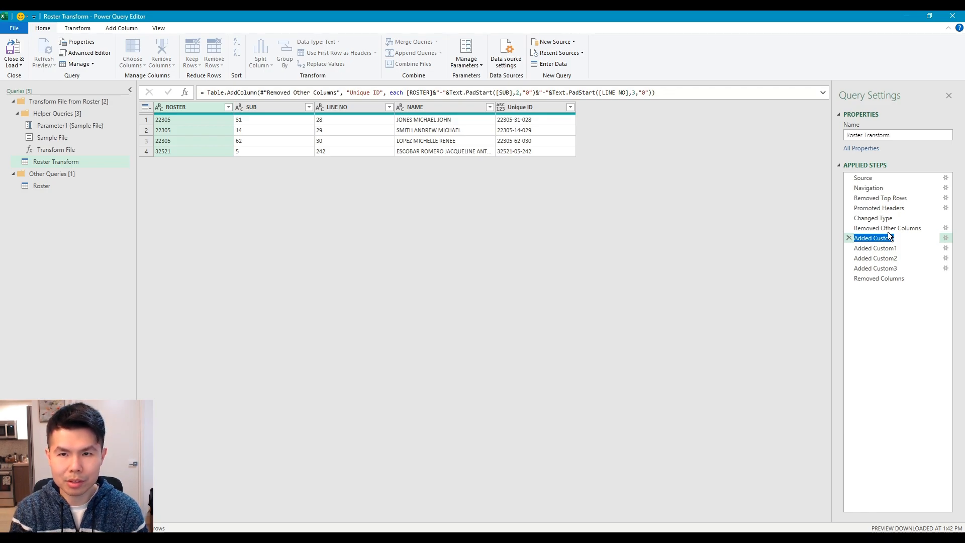
type("Unique")
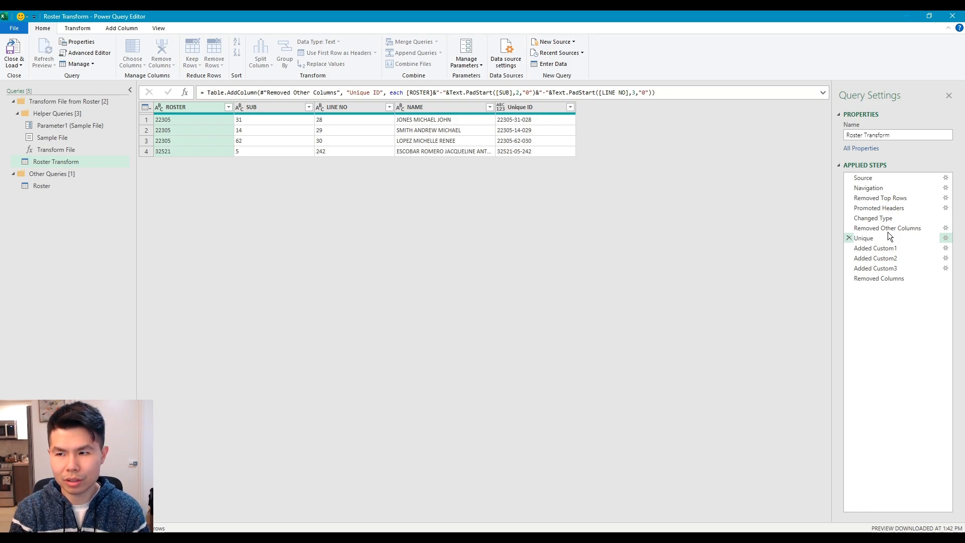
type(" ID")
key("Return")
left_click(891, 245)
left_click(891, 245)
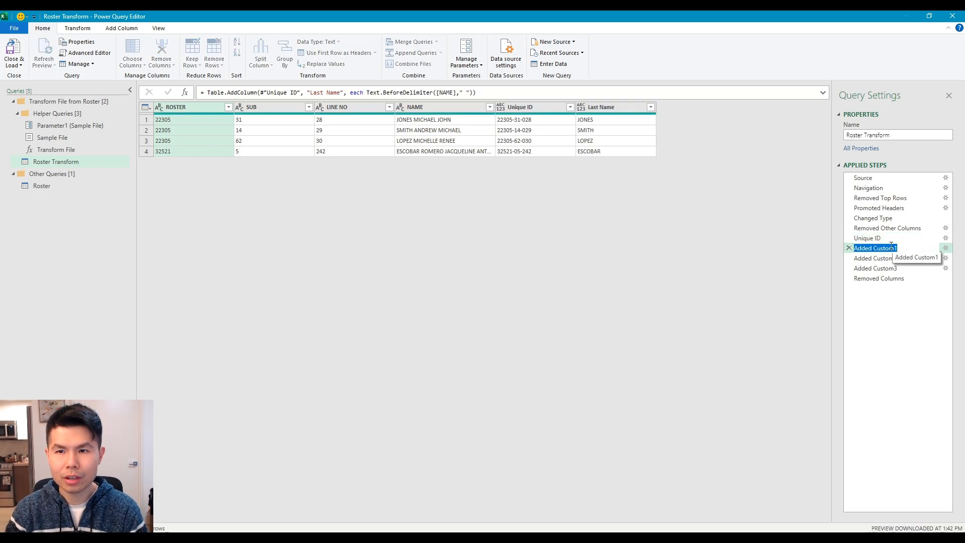
type("Last Name")
key("Return")
Step: Rename the applied step Added Custom2 as helpfirstname and Added Custom3 as First Name
double_click(874, 258)
type("he")
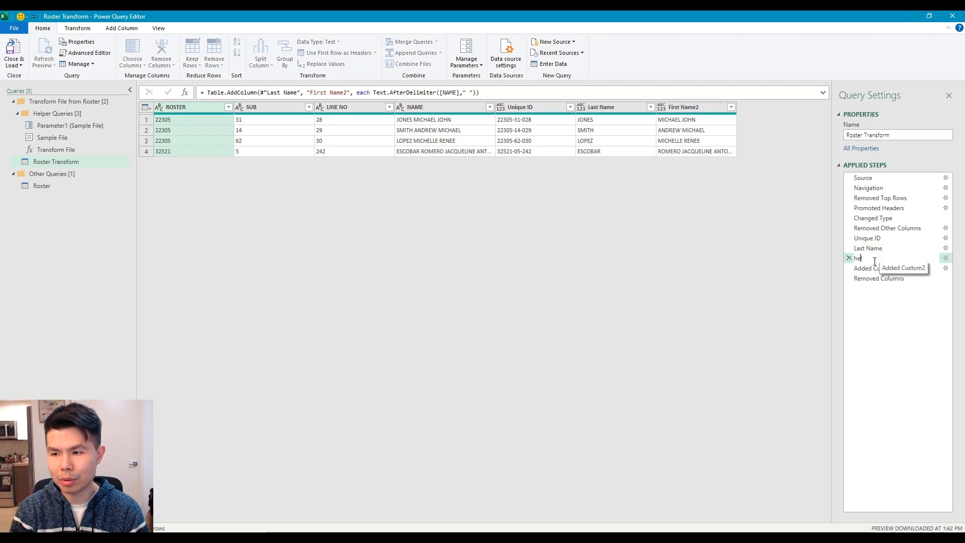
type("lpfirstname")
key("Return")
double_click(872, 267)
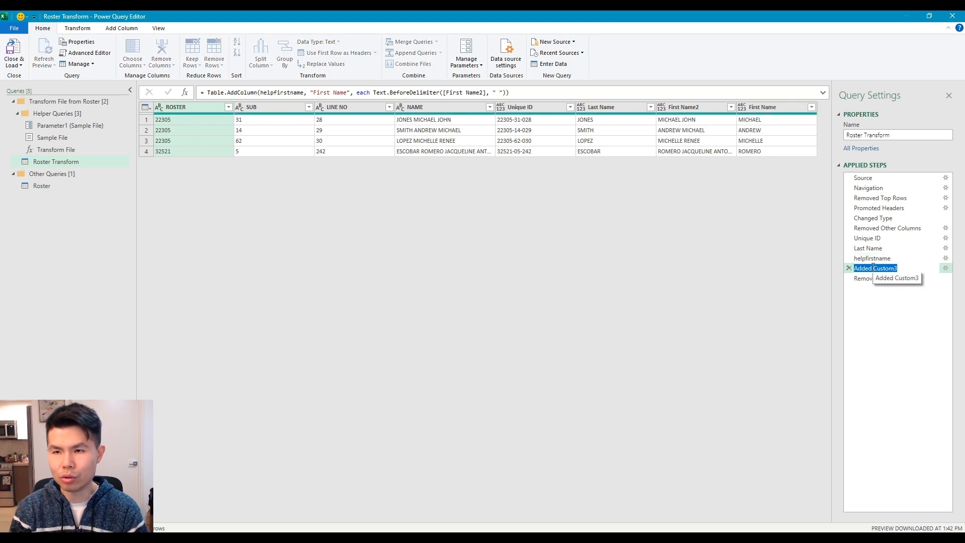
type("First Name")
key("Return")
left_click(887, 278)
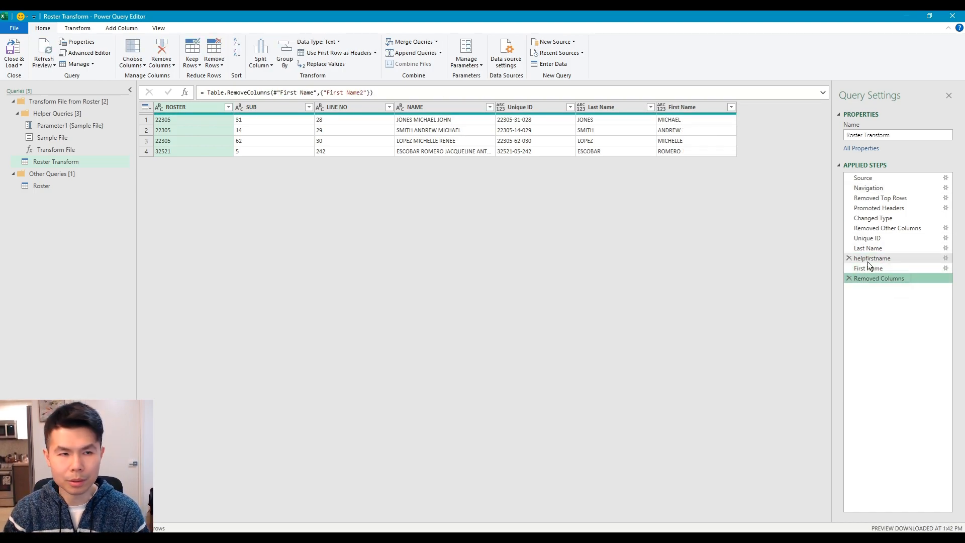
Step: Close and load the queries, and refresh all workbook data to update the Roster table
left_click(22, 47)
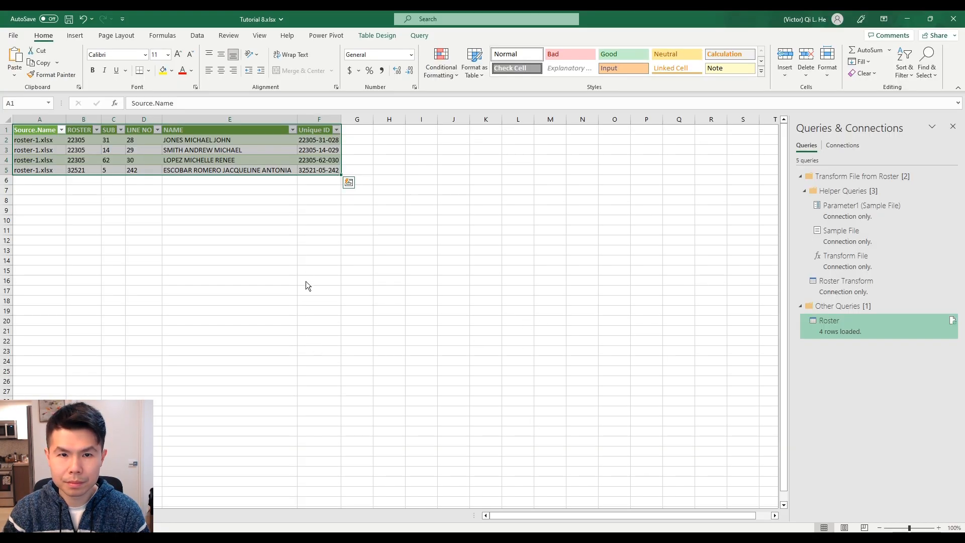
left_click(243, 220)
left_click(197, 36)
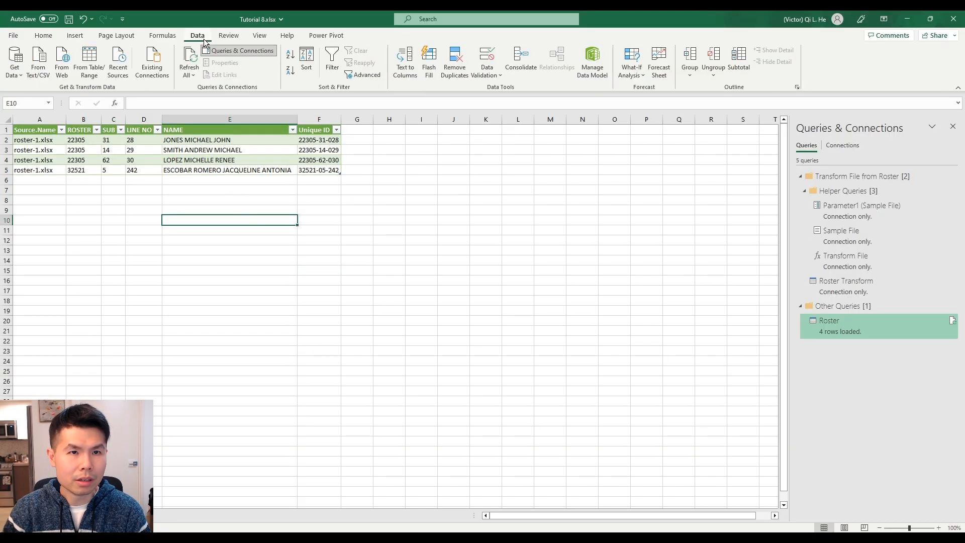
left_click(188, 59)
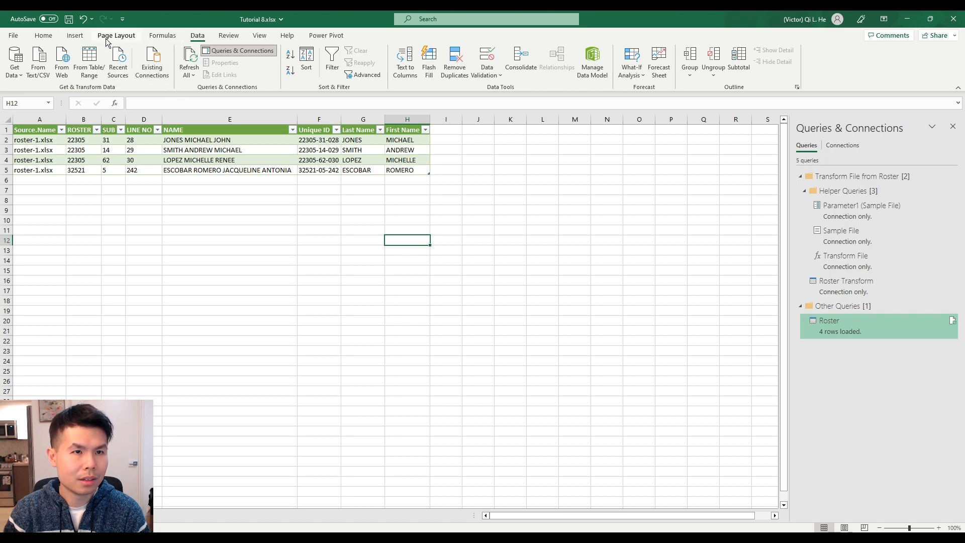
Step: Start a new folder import using the PQ9\Followup folder on the desktop as the source
left_click(77, 37)
left_click(219, 37)
left_click(198, 37)
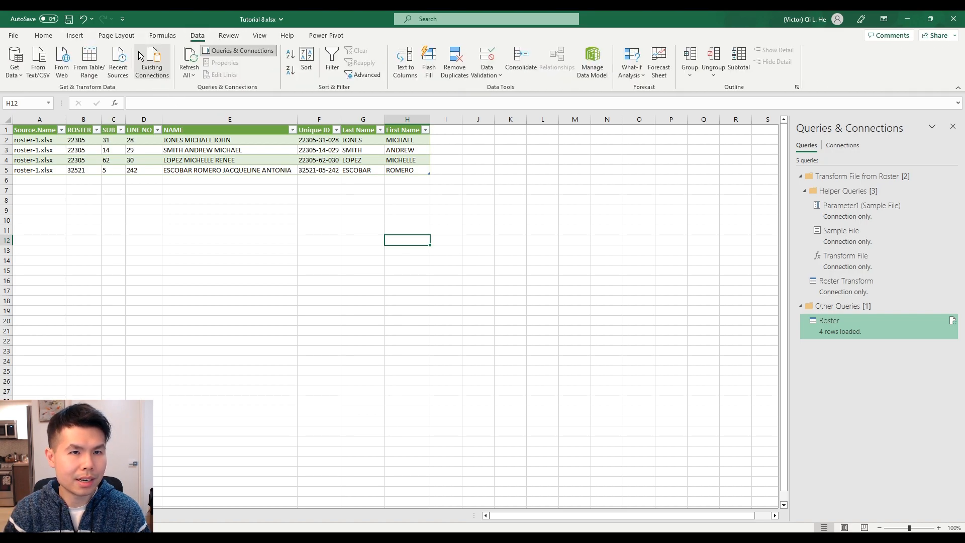
left_click(22, 75)
mouse_move(51, 93)
left_click(160, 216)
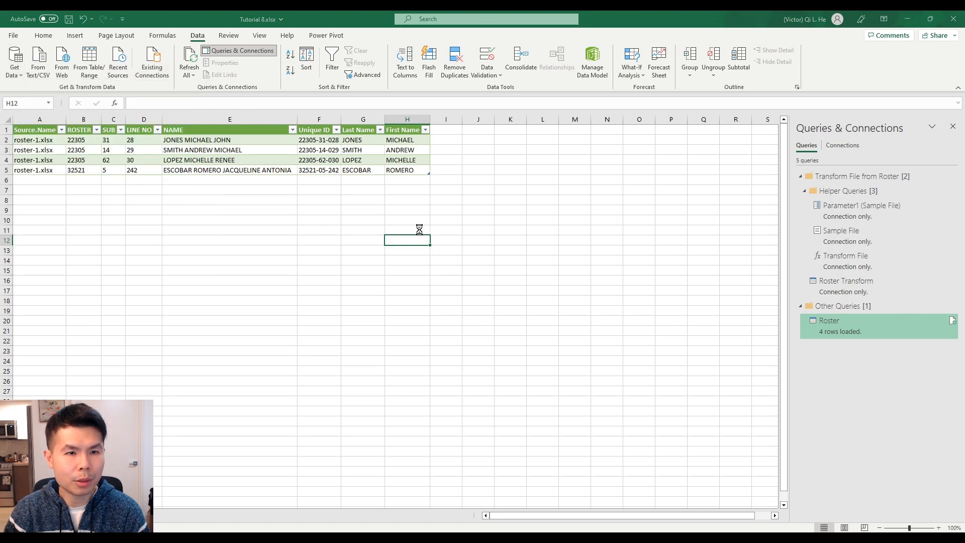
left_click(153, 86)
left_click(388, 265)
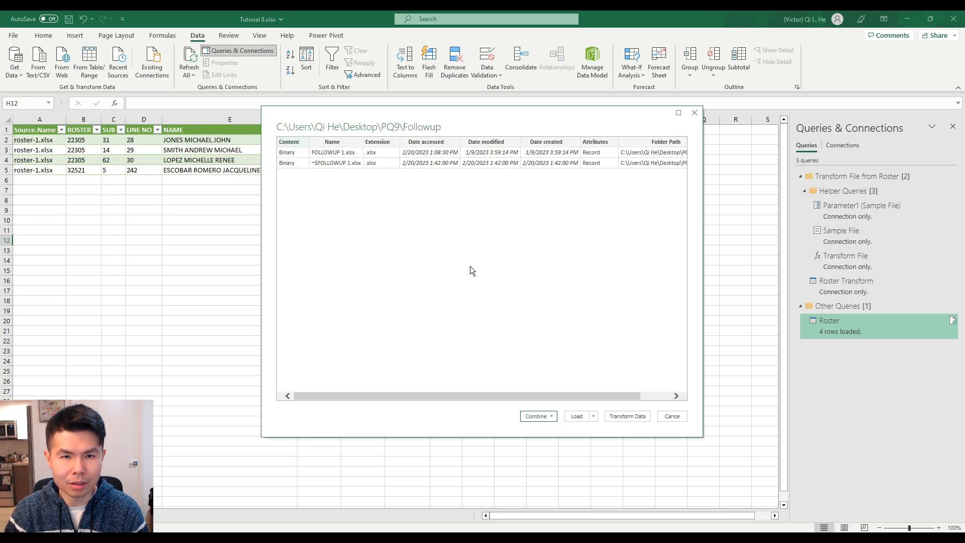
Step: Combine and transform the folder's files, extracting Sheet1 with the first file as the sample
left_click(544, 417)
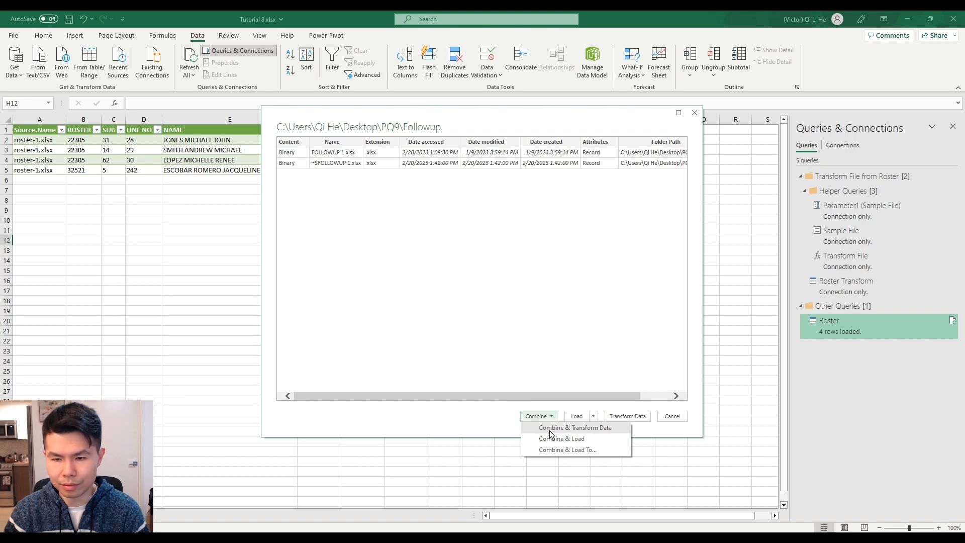
left_click(550, 429)
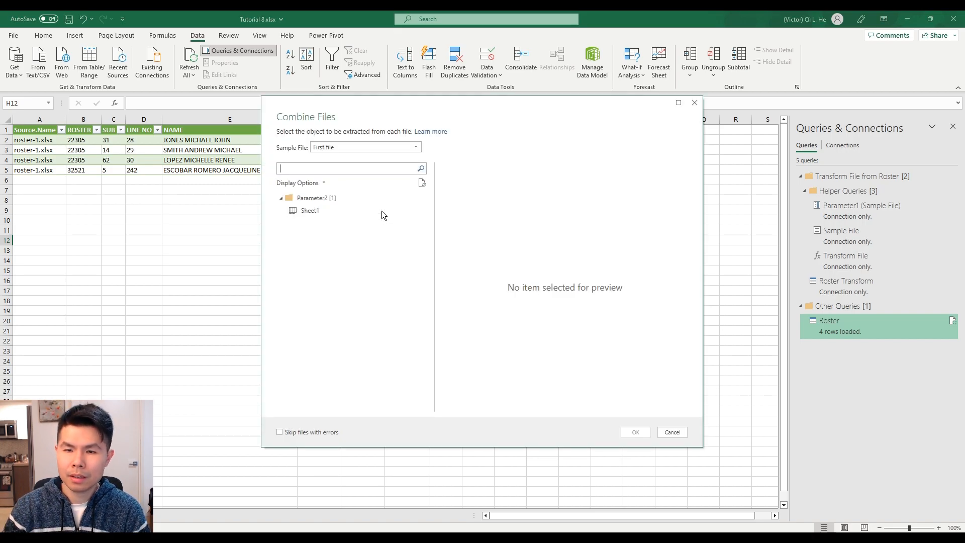
left_click(347, 210)
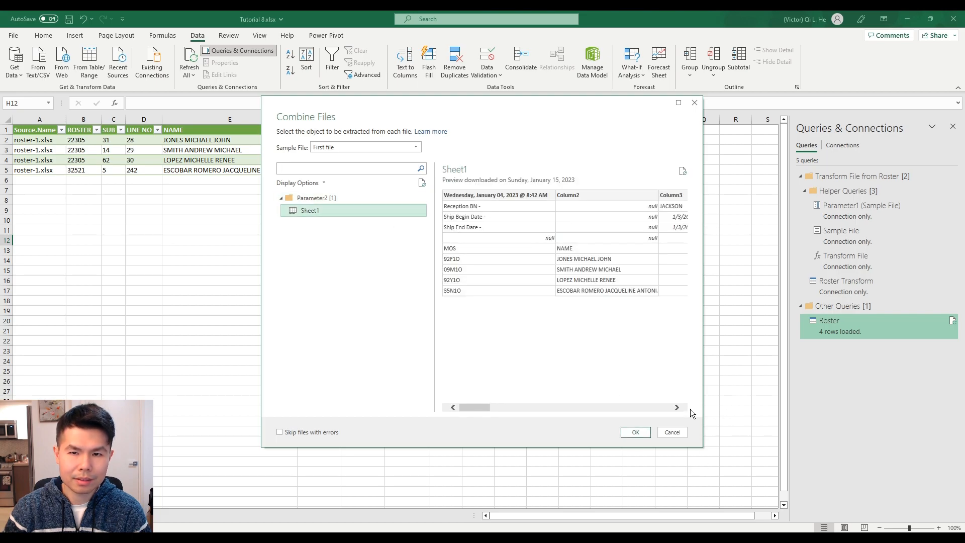
left_click(636, 433)
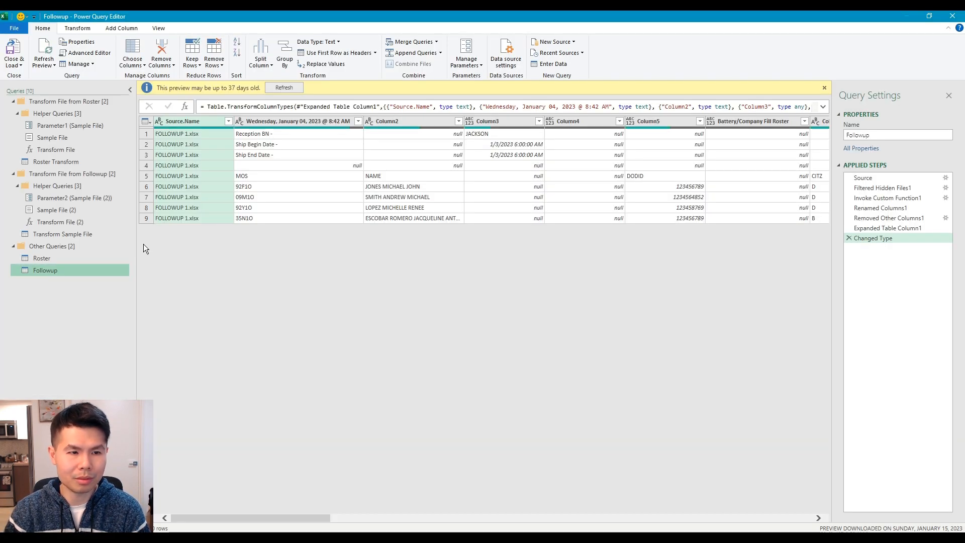
Step: Rename the Transform Sample File query as "Followup Transform"
left_click(65, 162)
double_click(57, 231)
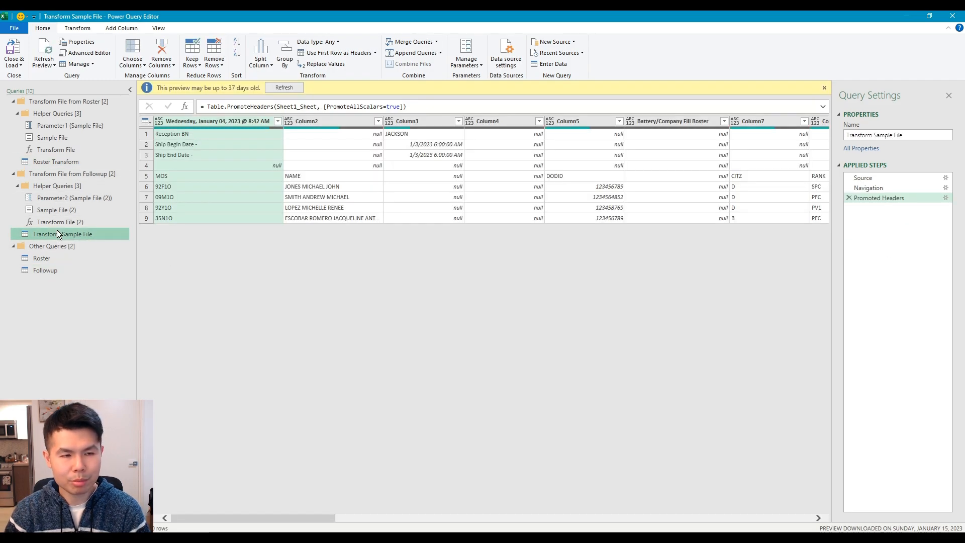
type("Followup")
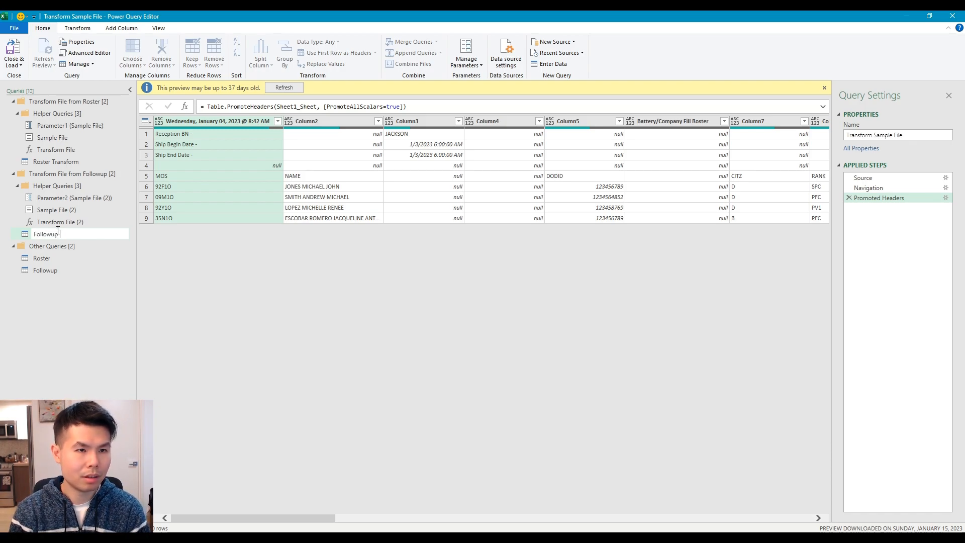
type(" Transform")
key("Return")
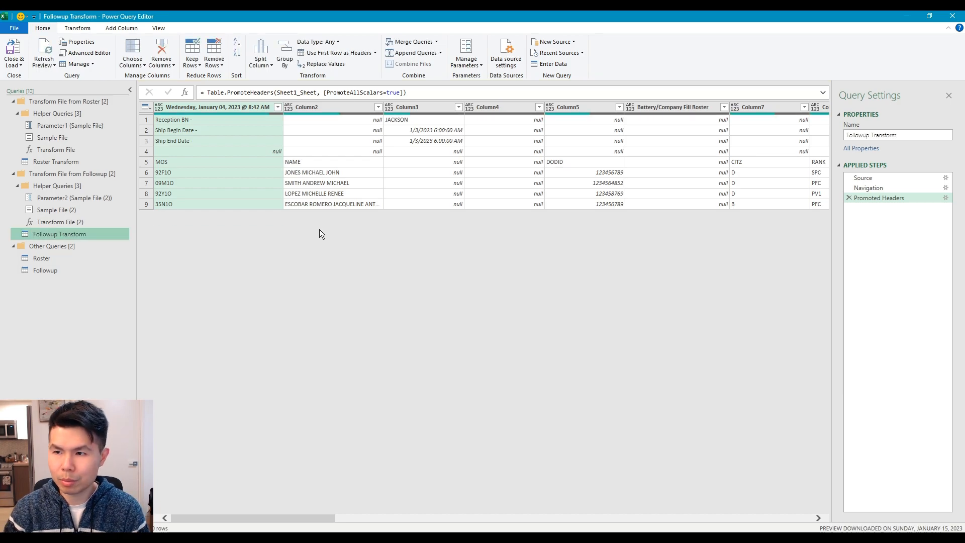
Step: Delete the Promoted Headers step from Followup Transform and remove the top 4 rows
left_click(850, 197)
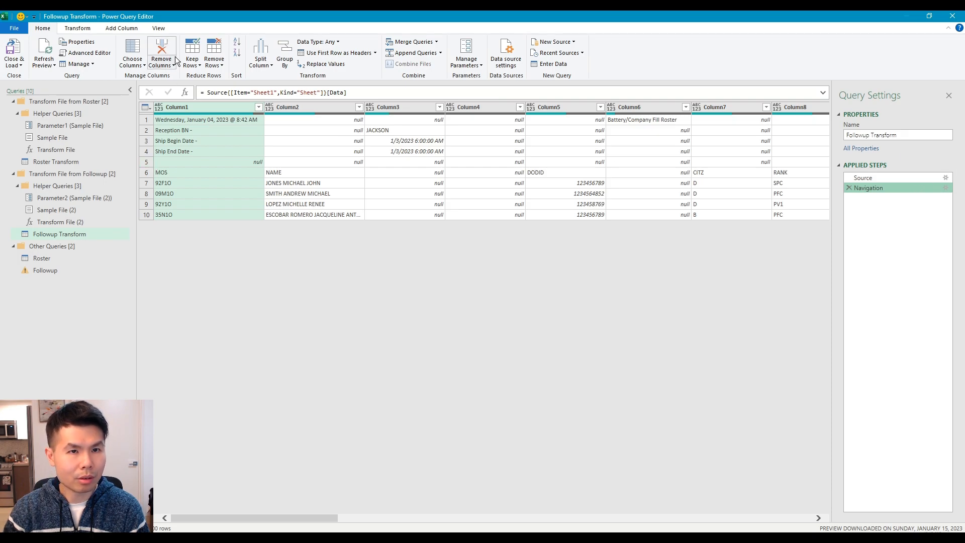
left_click(163, 68)
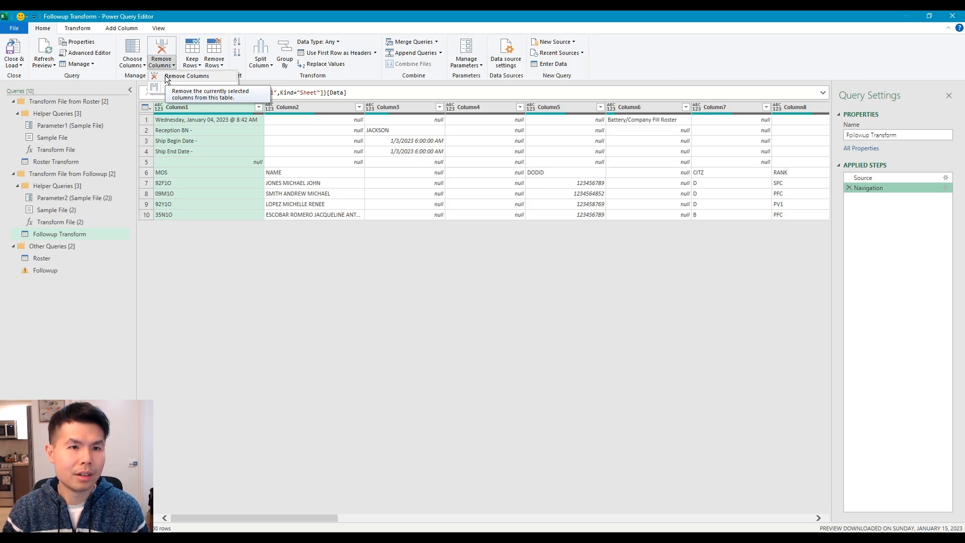
left_click(225, 59)
left_click(214, 64)
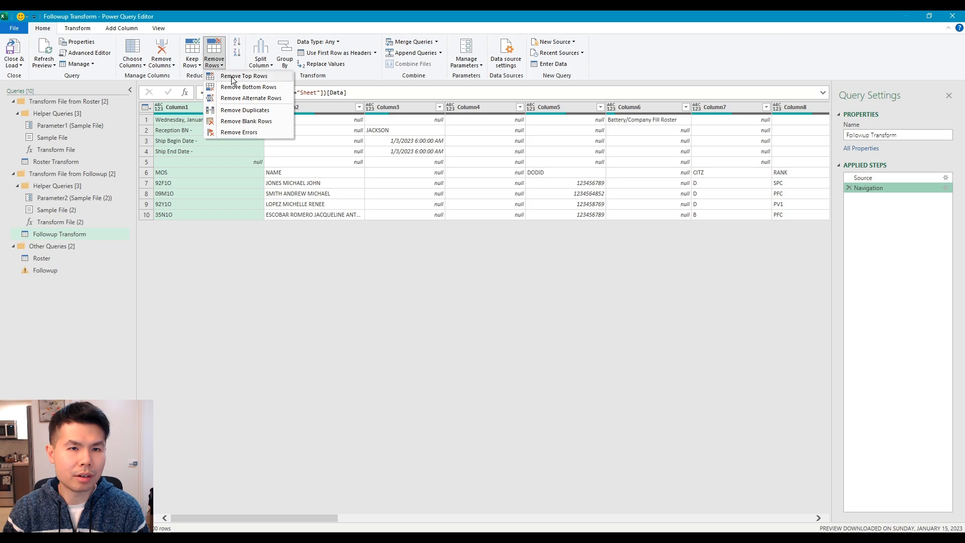
left_click(233, 77)
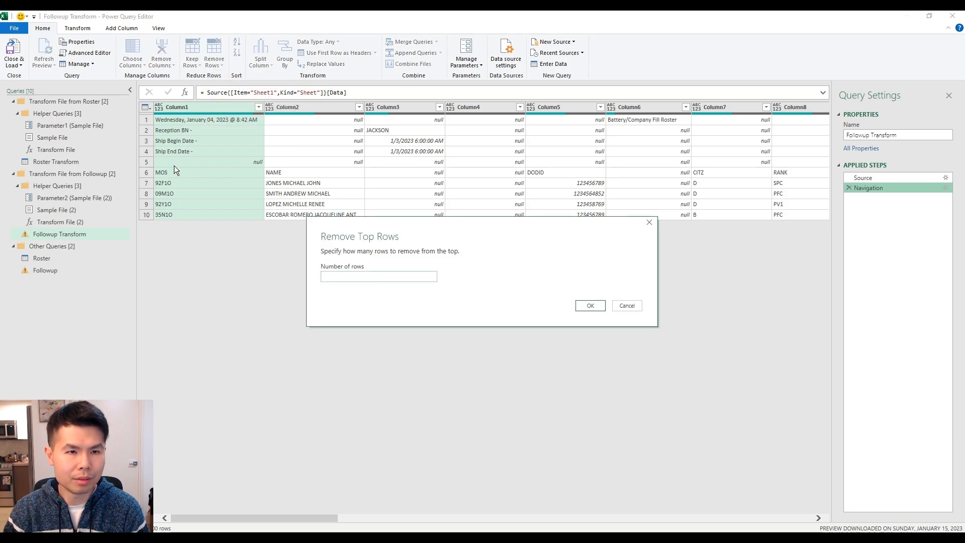
left_click(376, 276)
type("4")
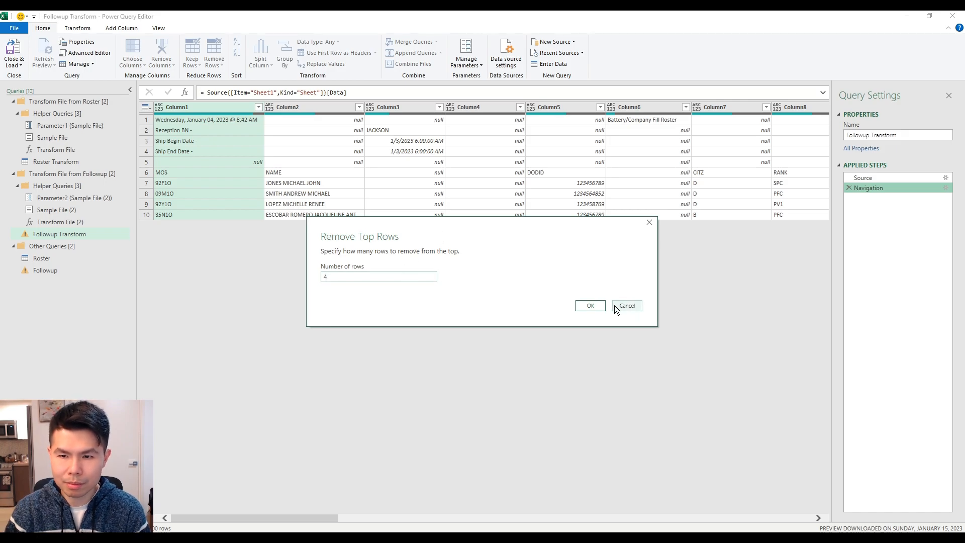
left_click(590, 305)
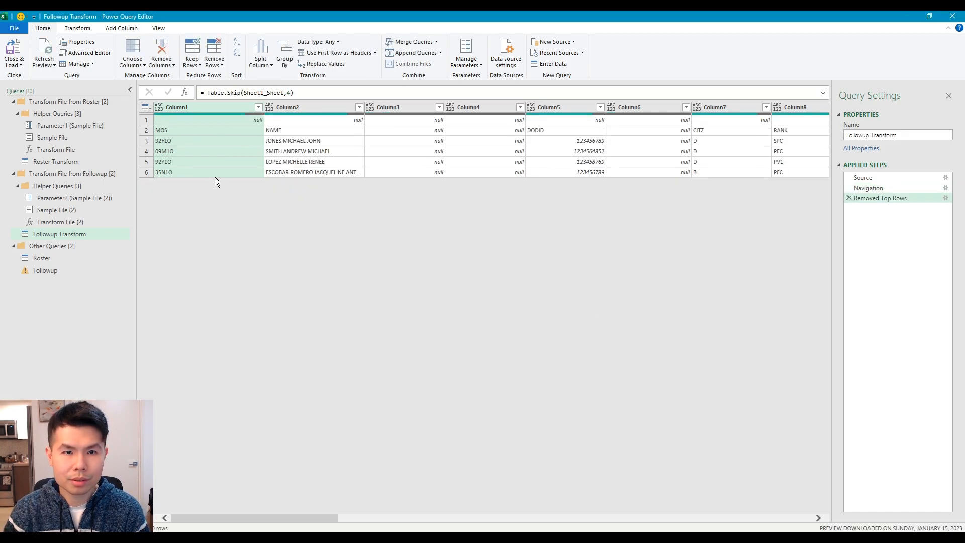
Step: Change the number of skipped top rows to 5 in the formula and use the first row as headers
left_click(289, 92)
key("BackSpace")
type("5")
key("Return")
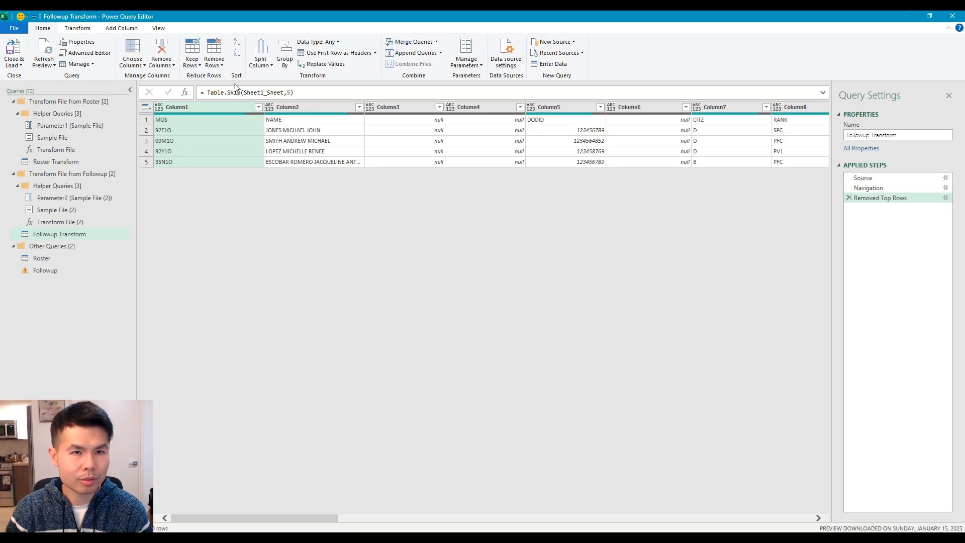
left_click(347, 55)
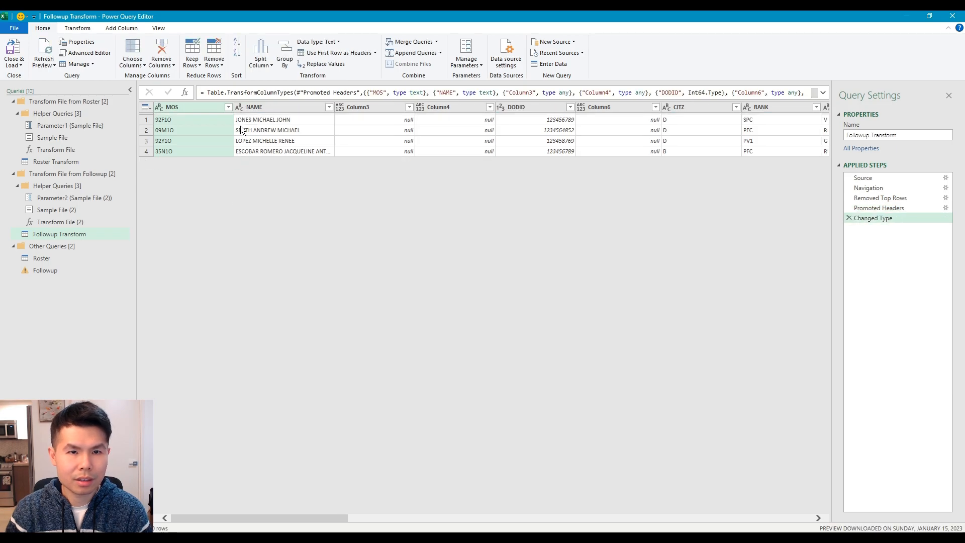
Step: Keep only the MOS, NAME and GAINING UNIT NAME columns in Followup Transform
left_click(268, 108, "ctrl")
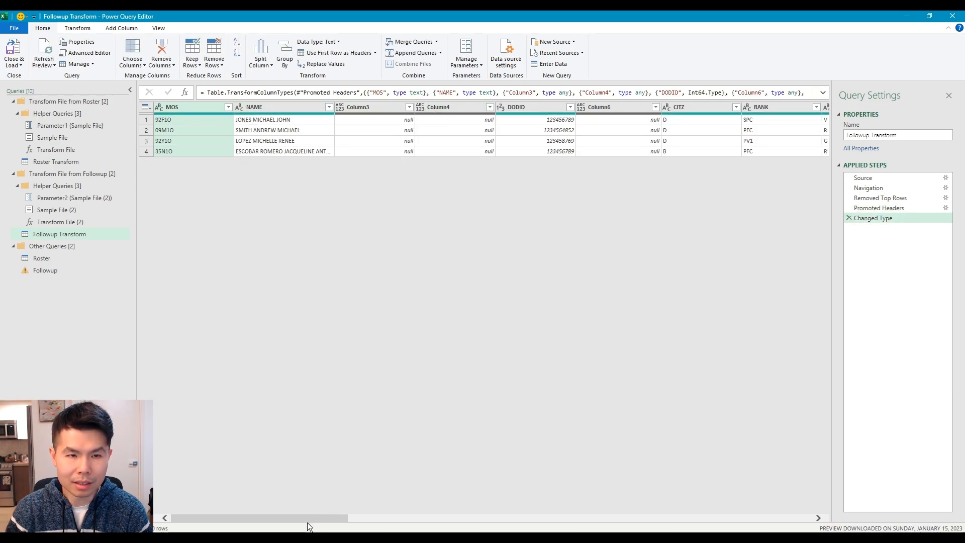
left_click_drag(321, 516, 816, 486)
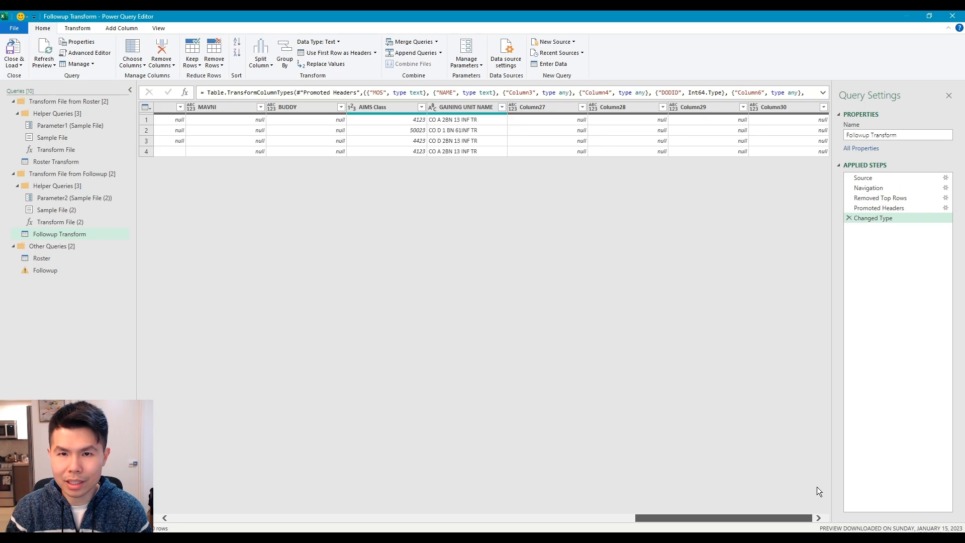
left_click(462, 108)
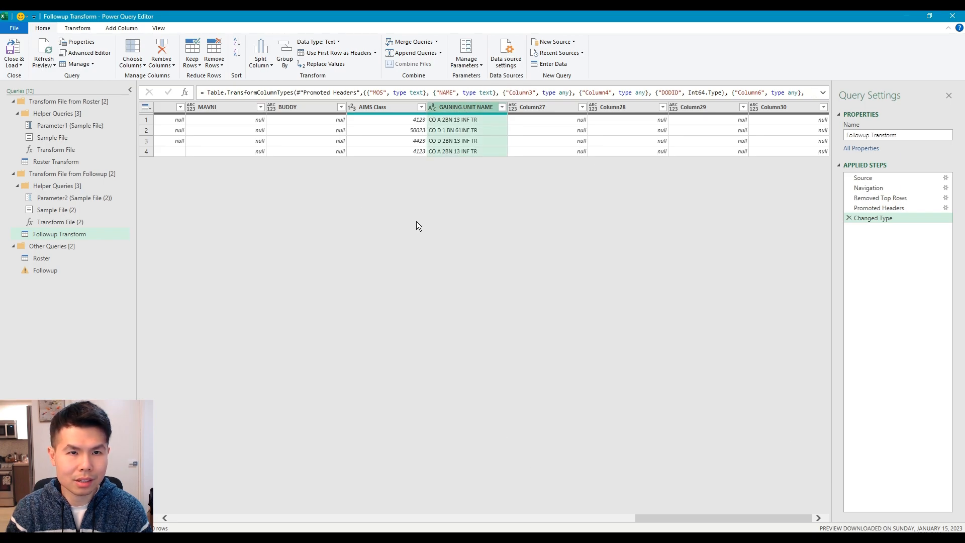
left_click_drag(714, 518, 471, 521)
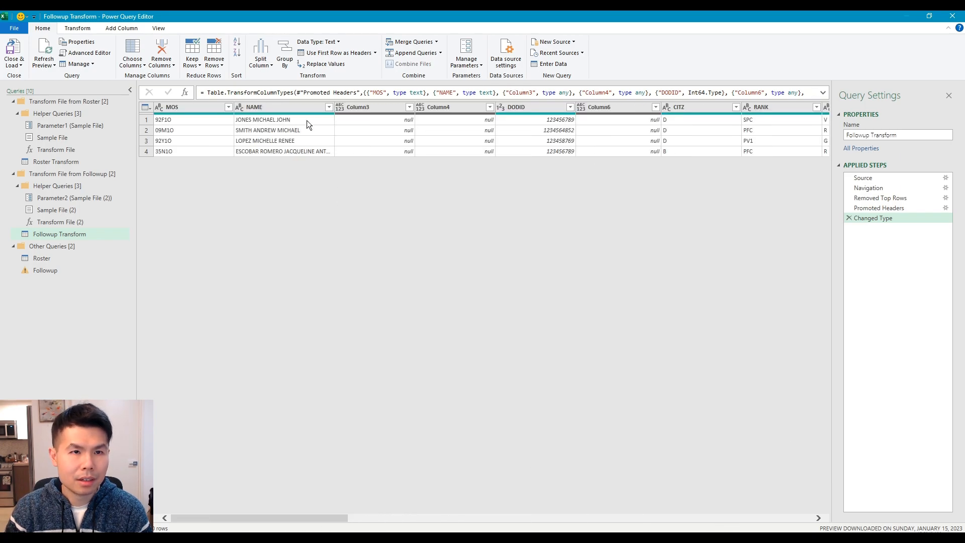
left_click(137, 63)
left_click(468, 182)
left_click(435, 201)
left_click(431, 192)
left_click_drag(551, 287, 550, 362)
left_click(452, 333)
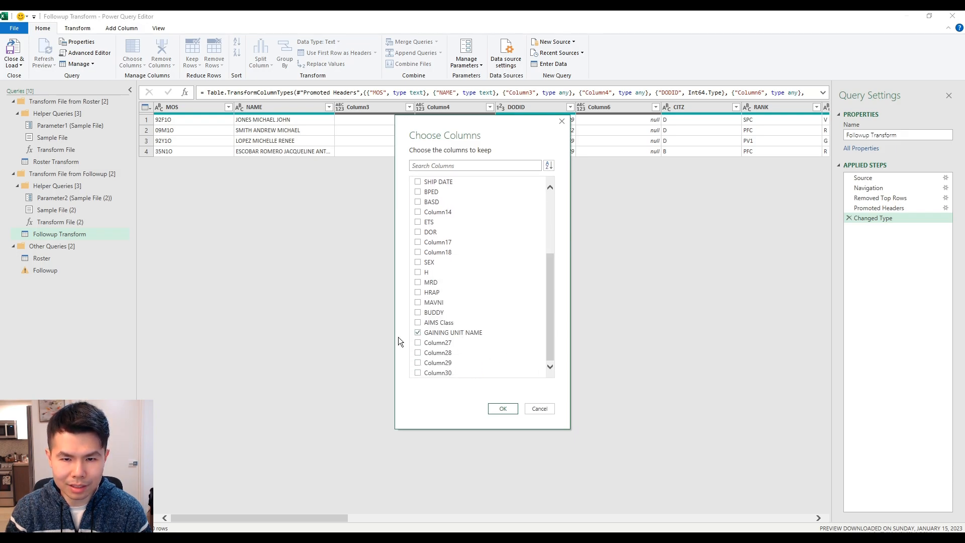
left_click(505, 410)
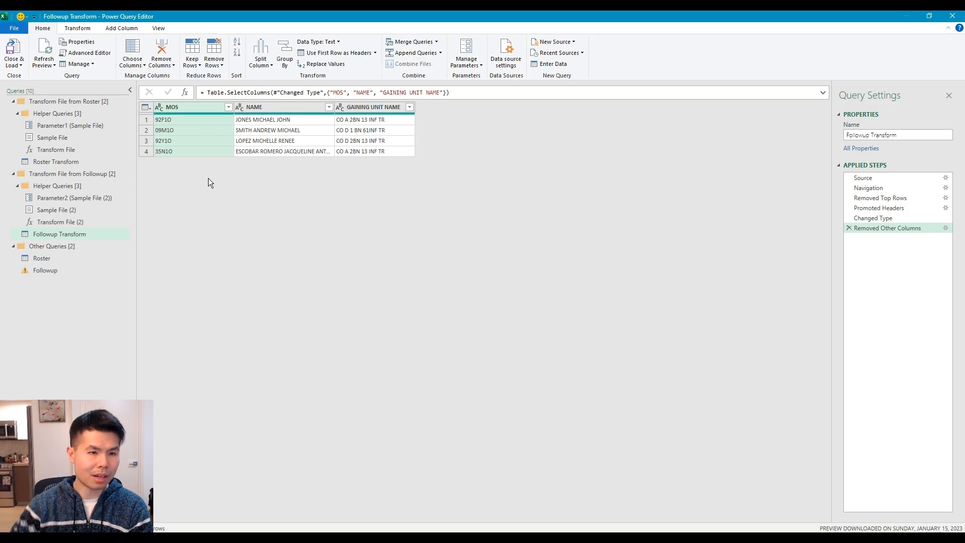
Step: Delete the Changed Type step from the Followup query and refresh the Followup Transform preview
left_click(71, 269)
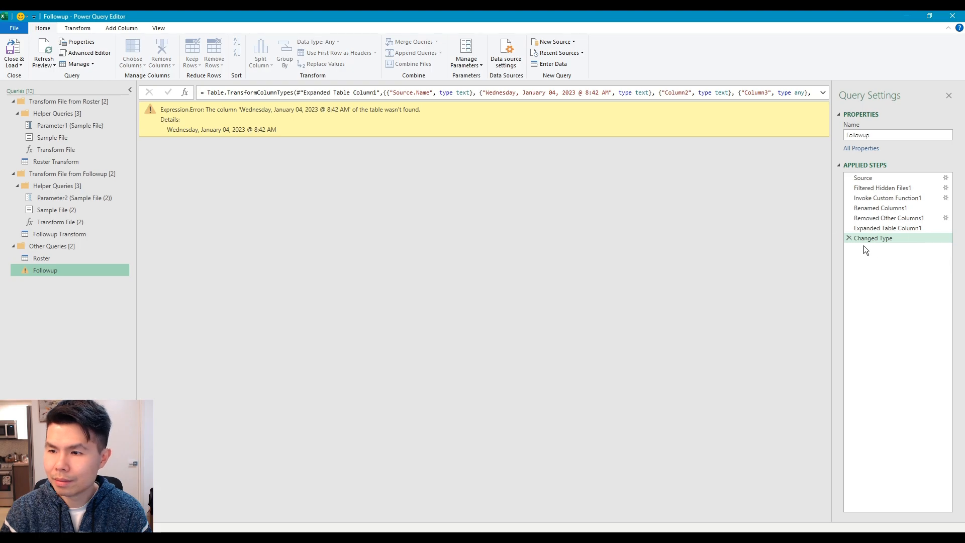
left_click(849, 238)
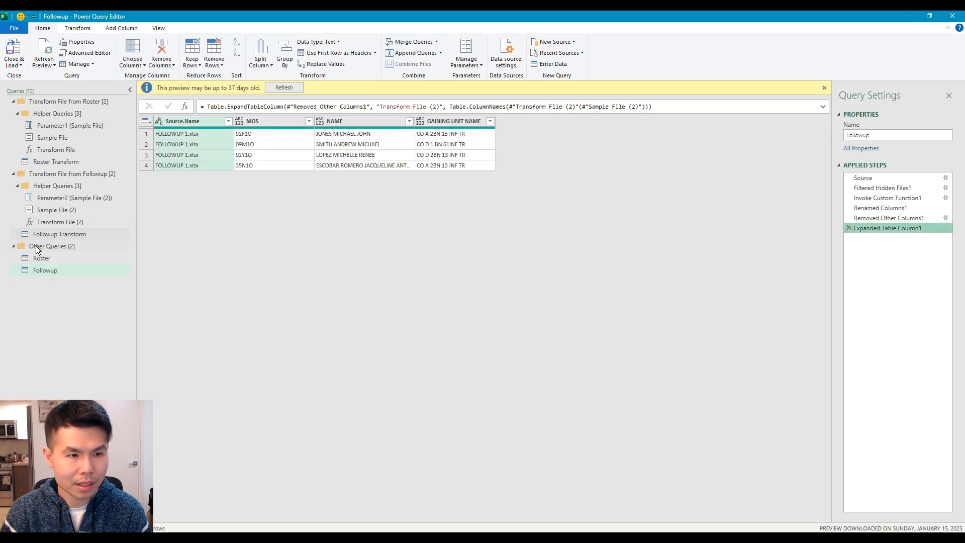
left_click(92, 236)
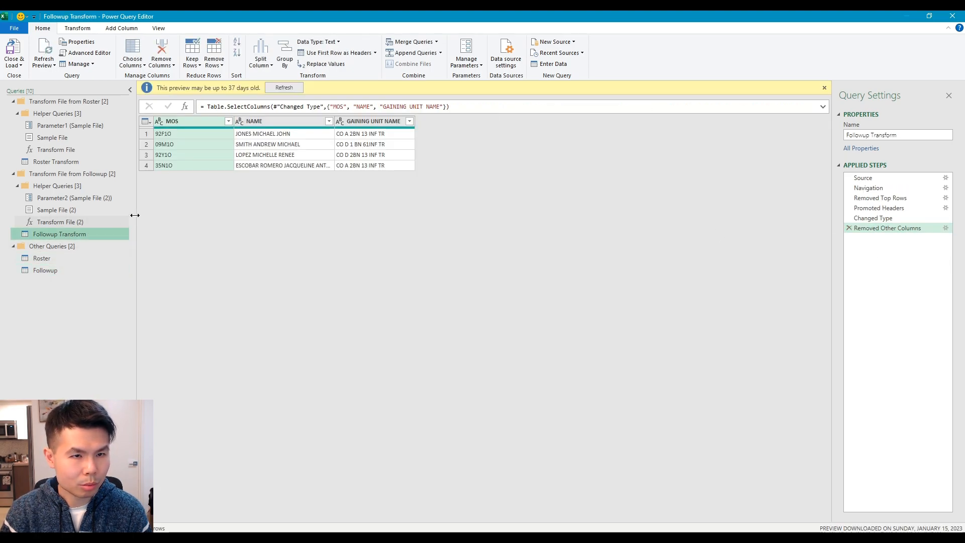
left_click(284, 88)
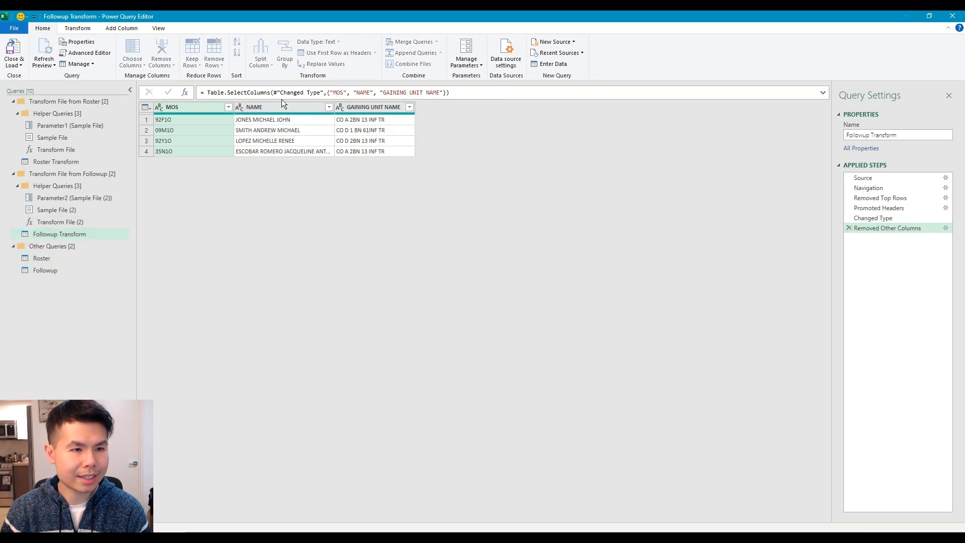
Step: Examine the values in the MOS, NAME and GAINING UNIT NAME columns of Followup Transform
left_click(378, 120)
left_click(377, 140)
left_click(372, 150)
left_click(282, 130)
left_click(173, 106)
left_click(289, 142)
left_click(195, 119)
left_click(194, 110)
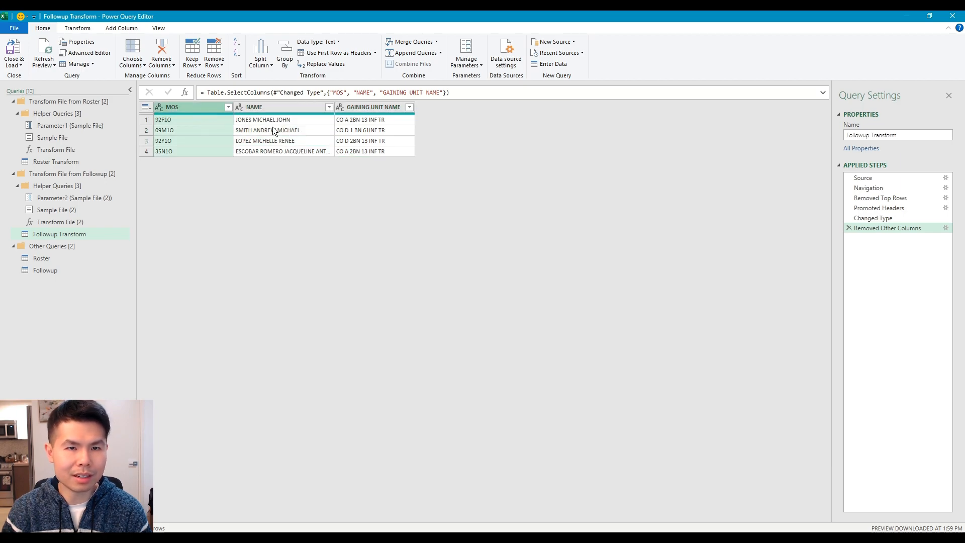
left_click(273, 130)
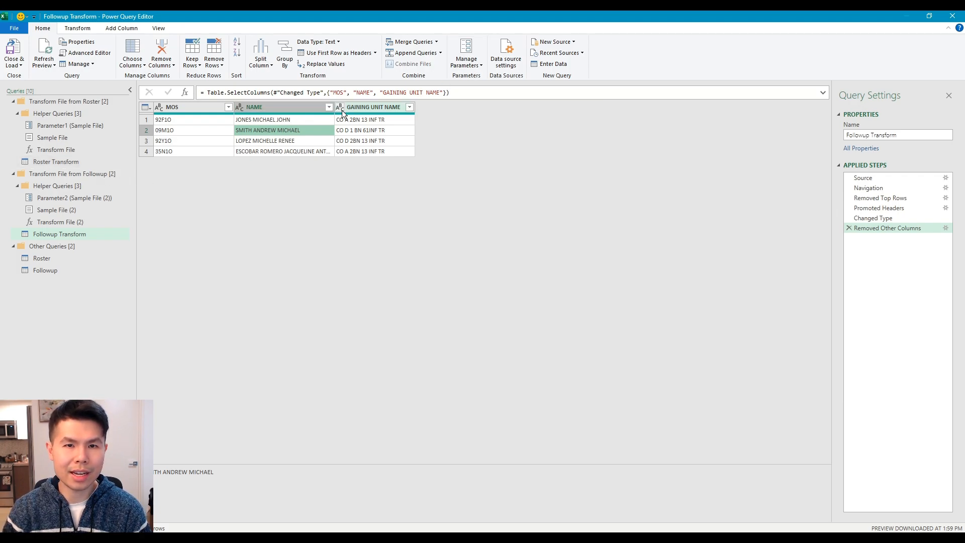
left_click(357, 107)
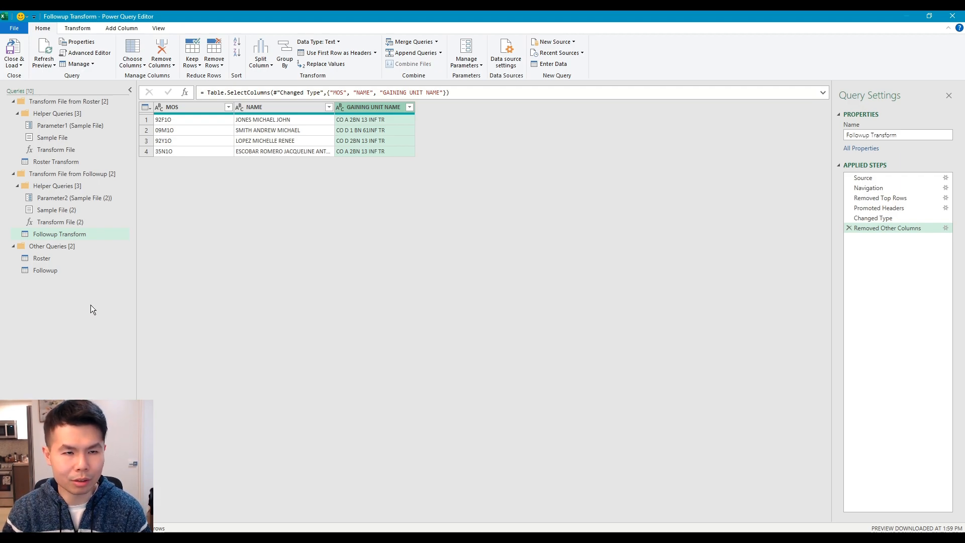
right_click(59, 307)
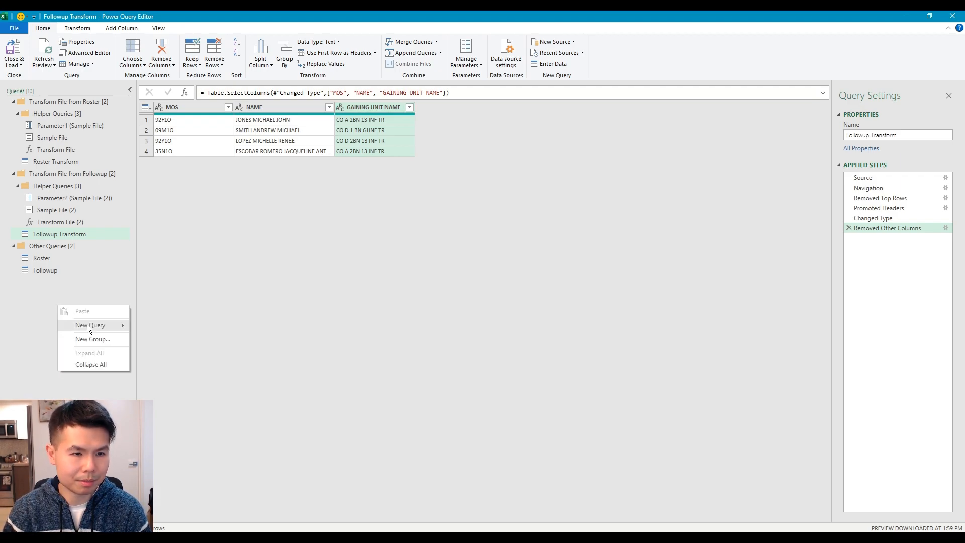
left_click(456, 236)
left_click(566, 64)
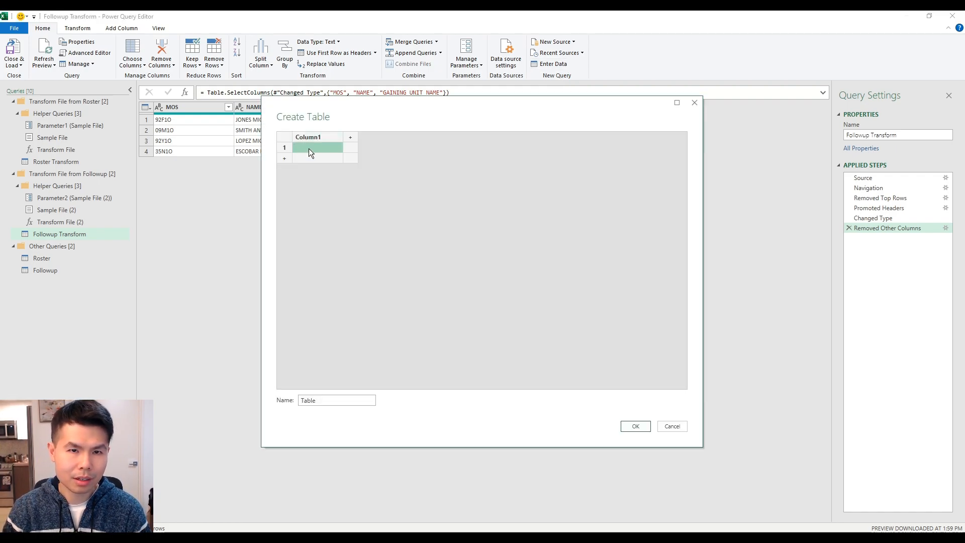
left_click(677, 425)
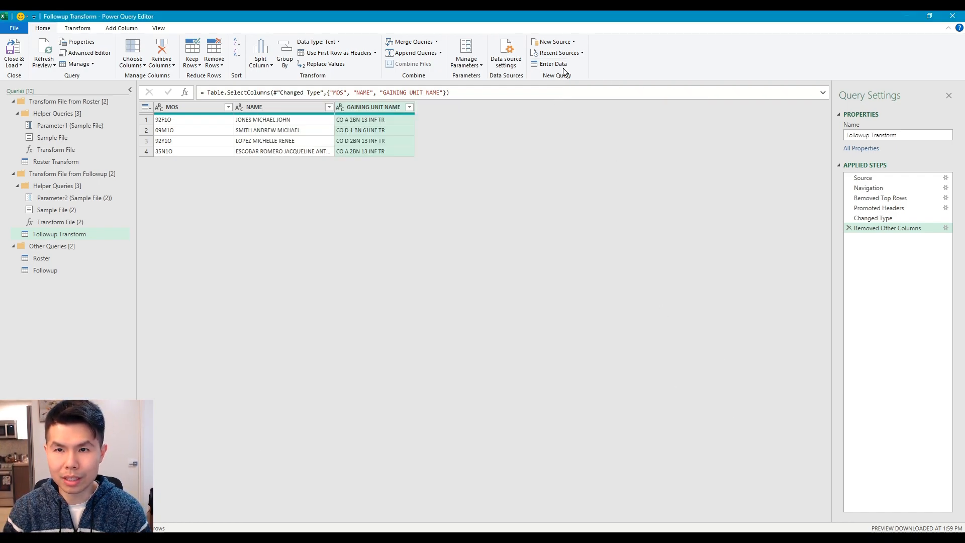
Step: Create a manually entered table and fill its first column with Alpha, Bravo, Charlie, Delta, Echo and Foxtrot
left_click(563, 65)
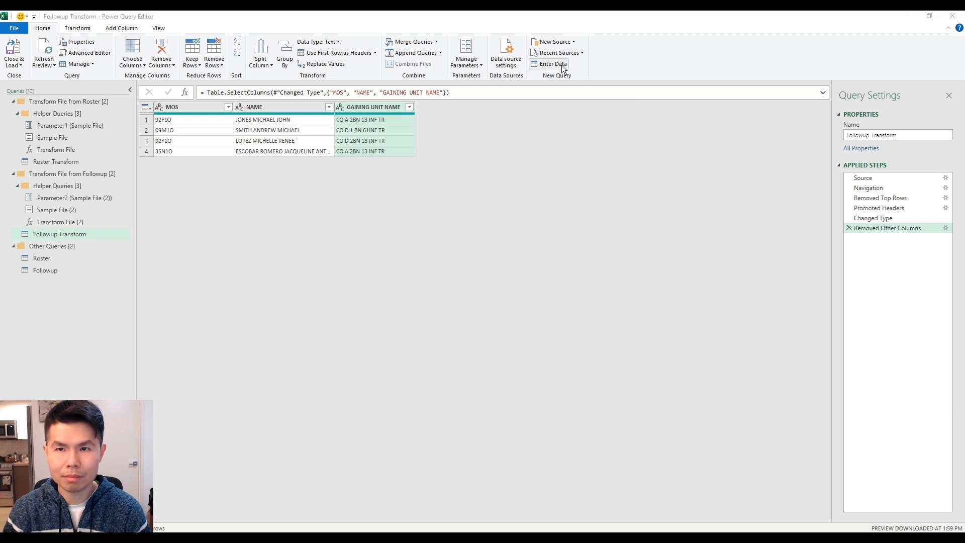
type("Alpha")
key("Return")
type("Braveo")
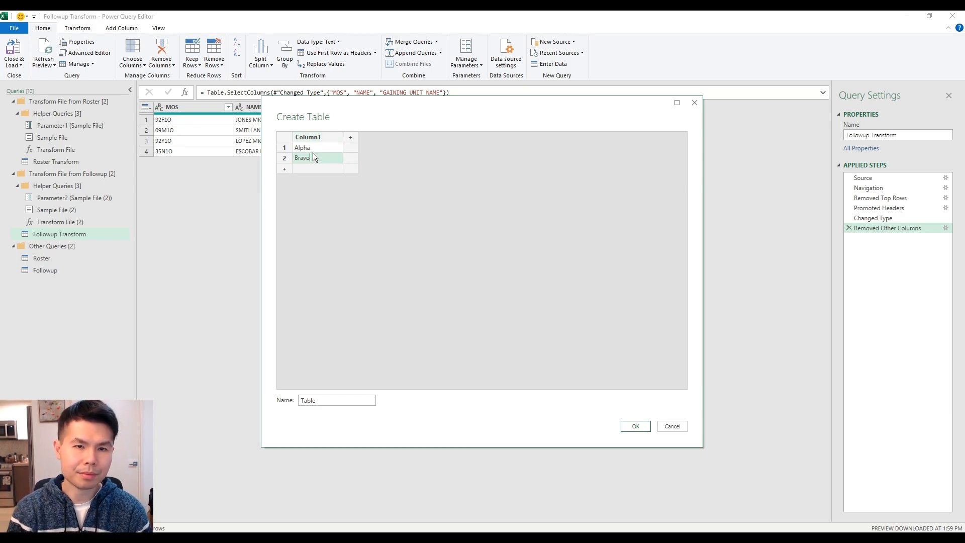
key("Return")
type("Charlie")
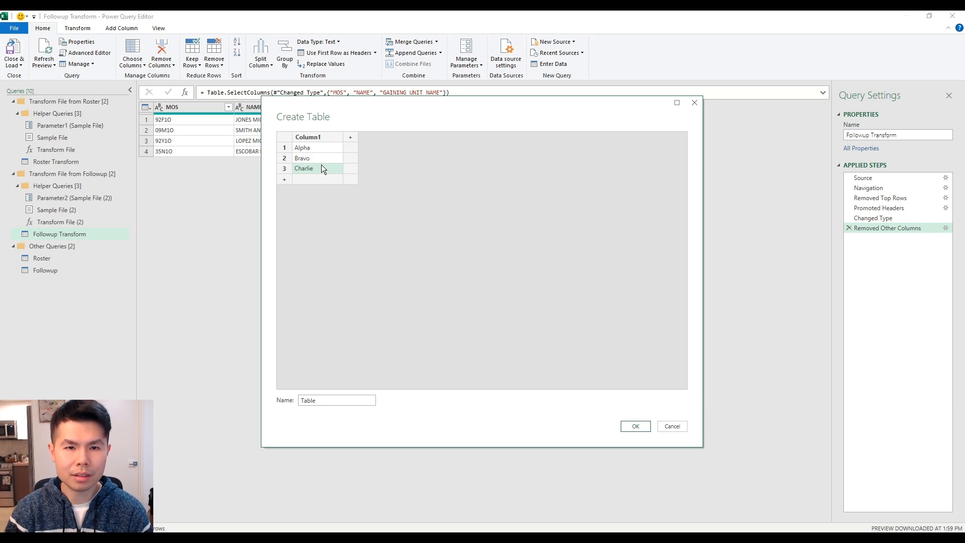
key("Return")
type("De")
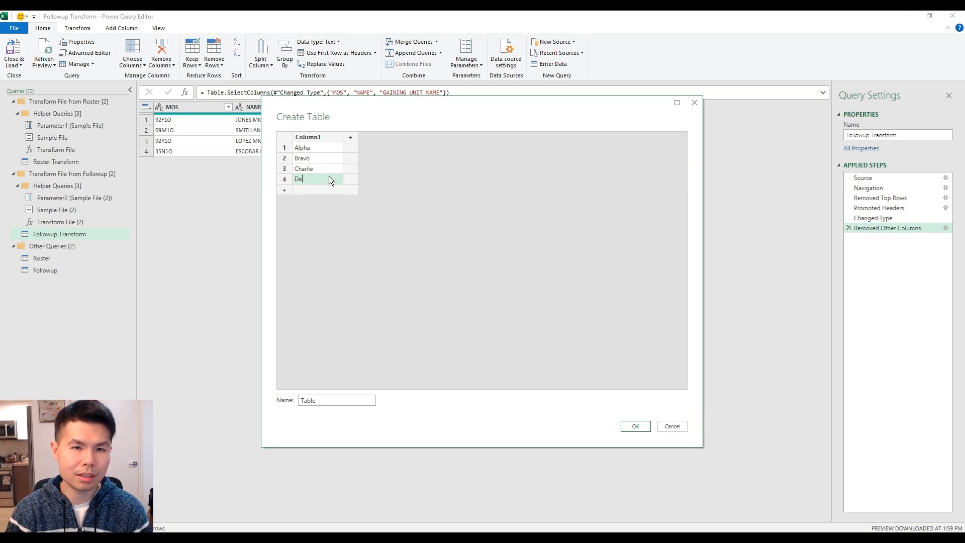
type("lta")
key("Return")
type("Echo")
key("Return")
type("Foxtr")
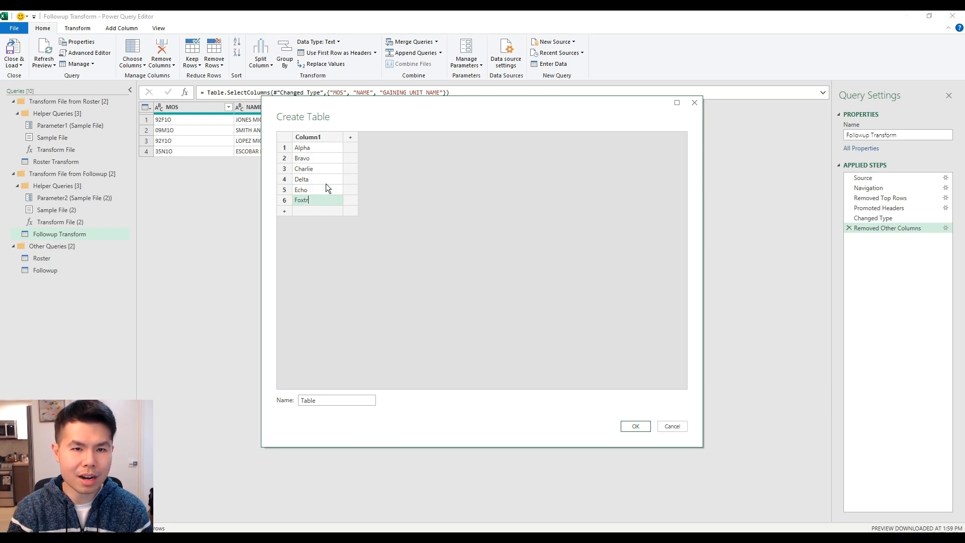
type("ot")
key("Return")
Step: Add a second column to the new table containing the matching letters A, B, C, D, E and F
left_click(356, 146)
type("A")
key("Return")
type("B")
key("Return")
type("C")
key("Return")
type("D")
key("Return")
type("E")
key("Return")
type("F")
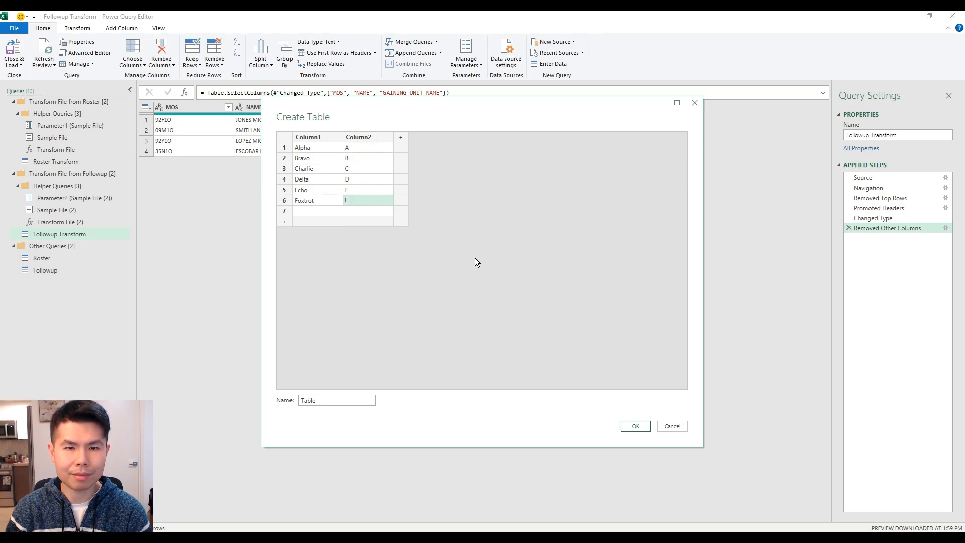
key("Return")
key("Return")
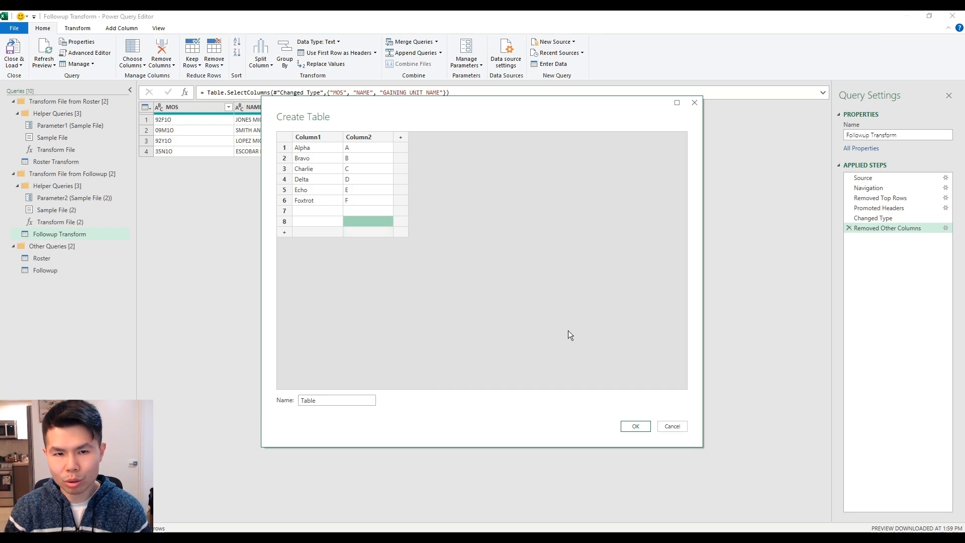
Step: Name the new table Company Name and create it
left_click(328, 396)
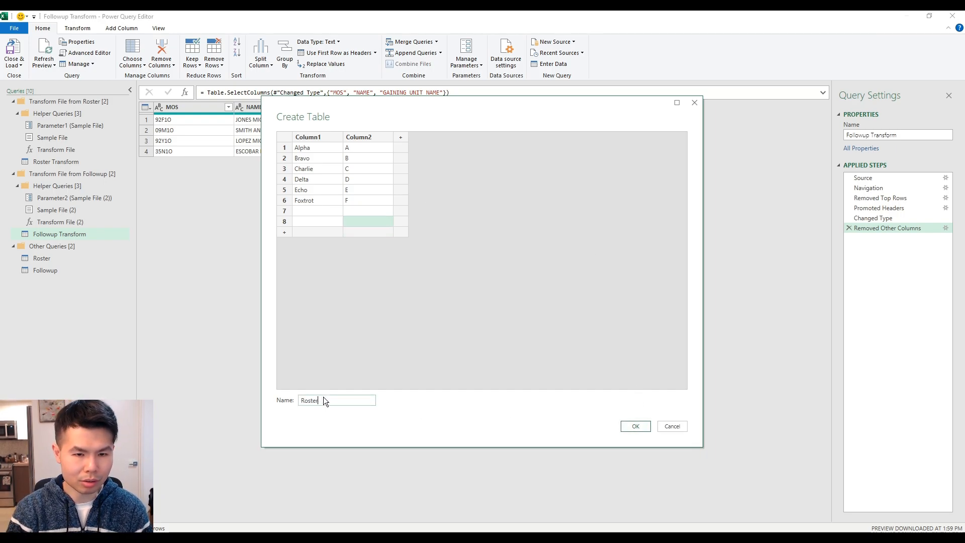
key("BackSpace")
key("BackSpace")
key("BackSpace")
key("BackSpace")
key("BackSpace")
key("BackSpace")
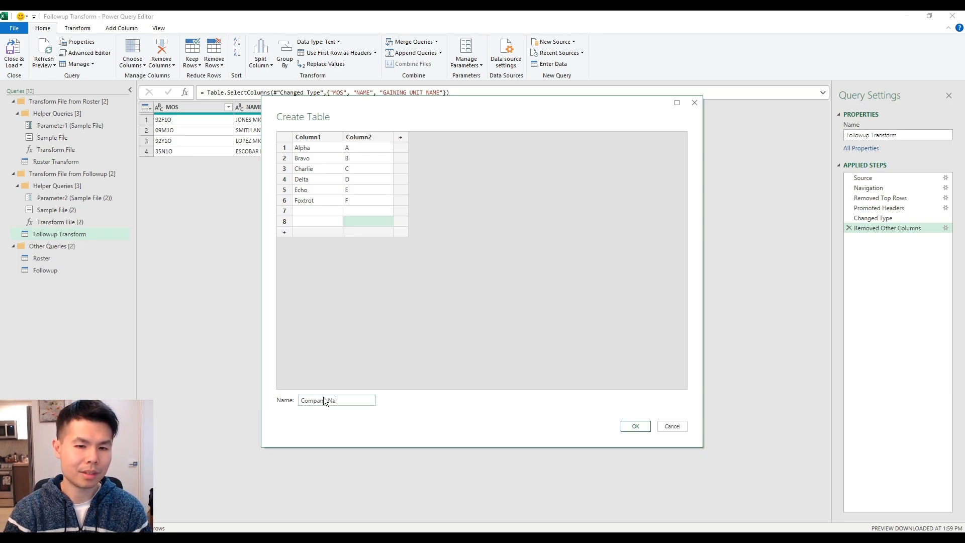
left_click(633, 426)
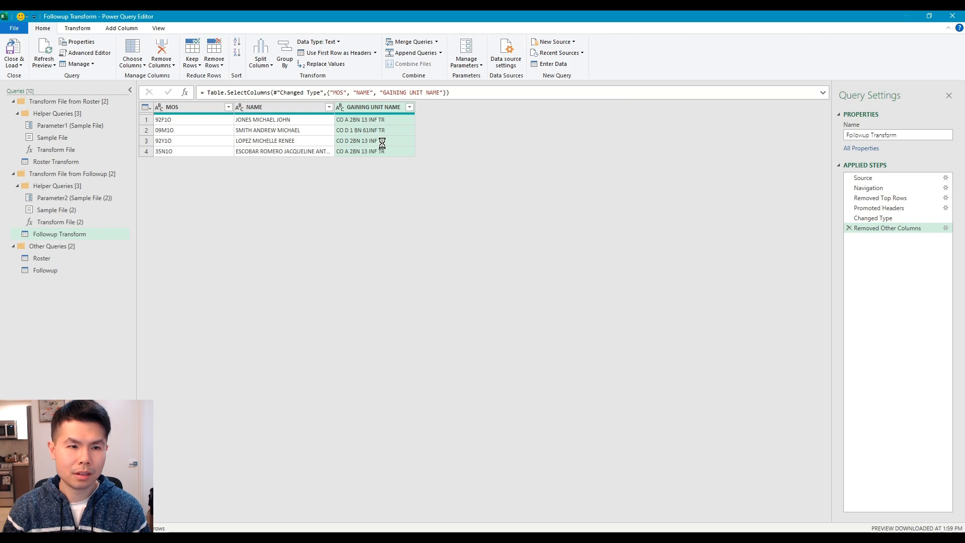
Step: Review the Company Name table's words and letters, and return to the Followup Transform query
left_click_drag(55, 245, 71, 266)
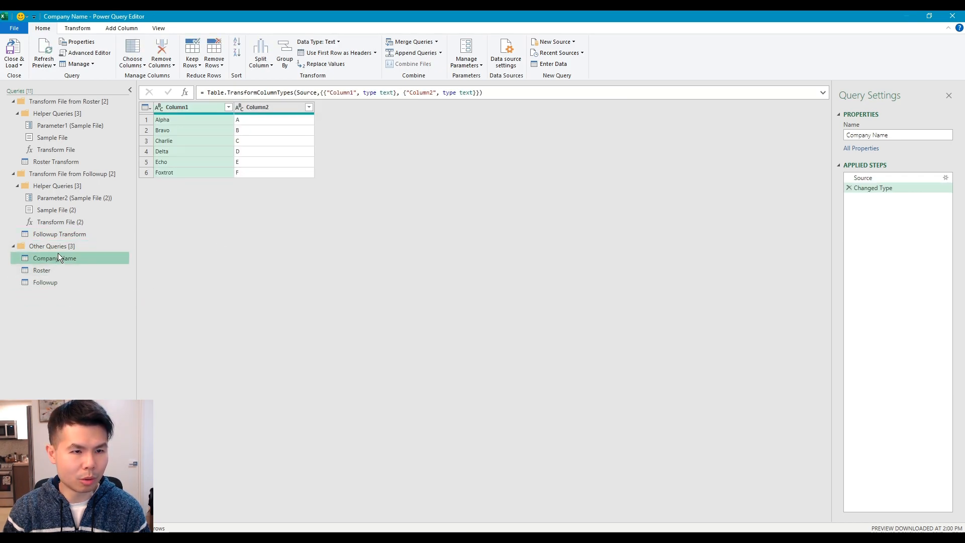
left_click_drag(204, 122, 293, 165)
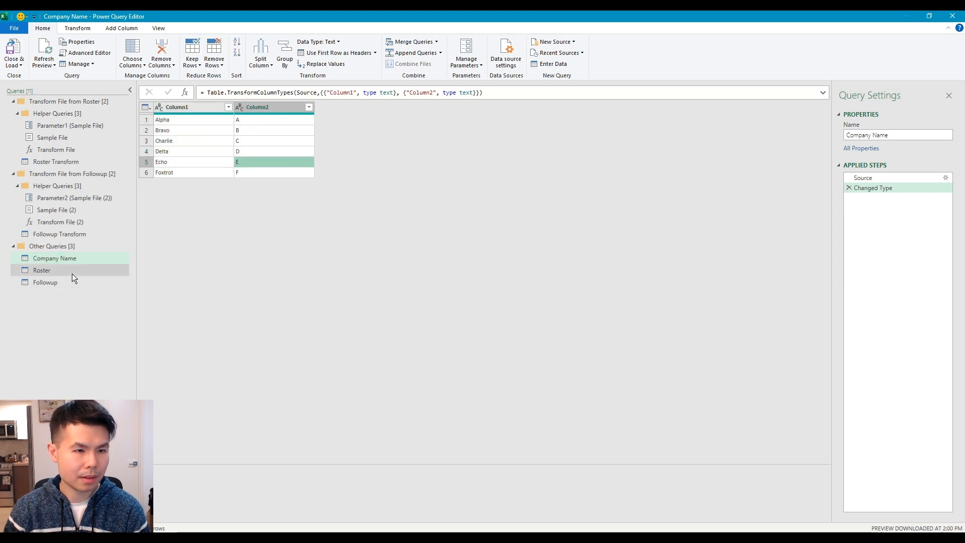
left_click(74, 234)
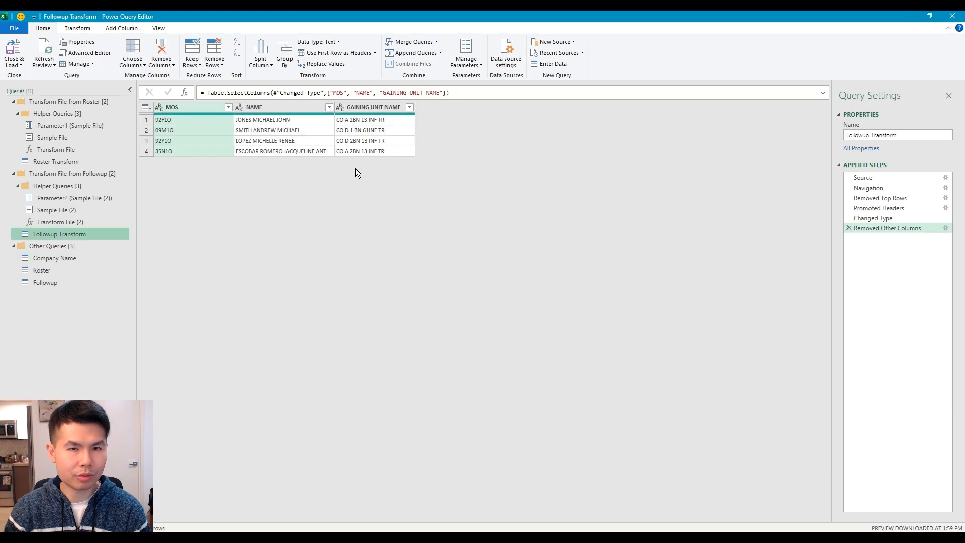
Step: Split the GAINING UNIT NAME column of Followup Transform into columns at positions 3, 4 and 5
left_click(386, 108)
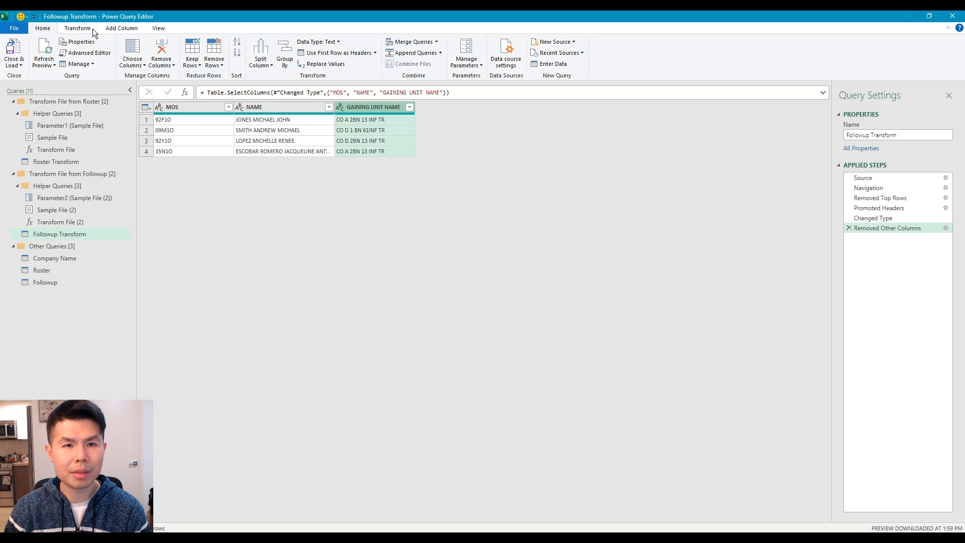
left_click(270, 69)
left_click(270, 68)
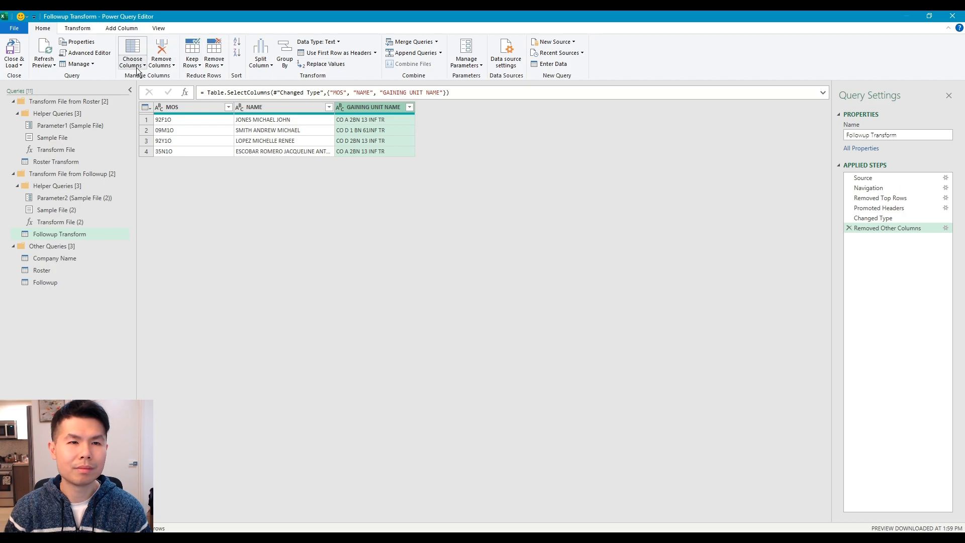
left_click(85, 30)
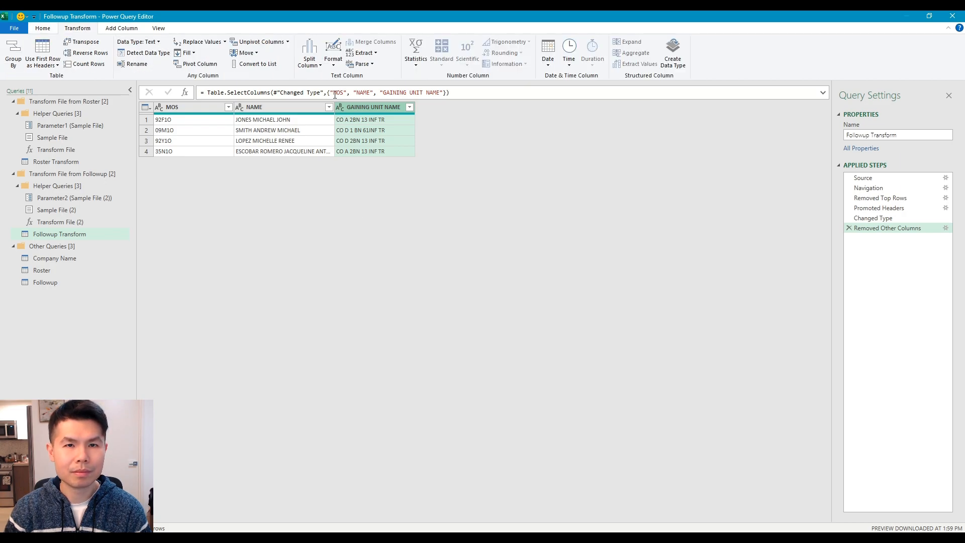
left_click(317, 66)
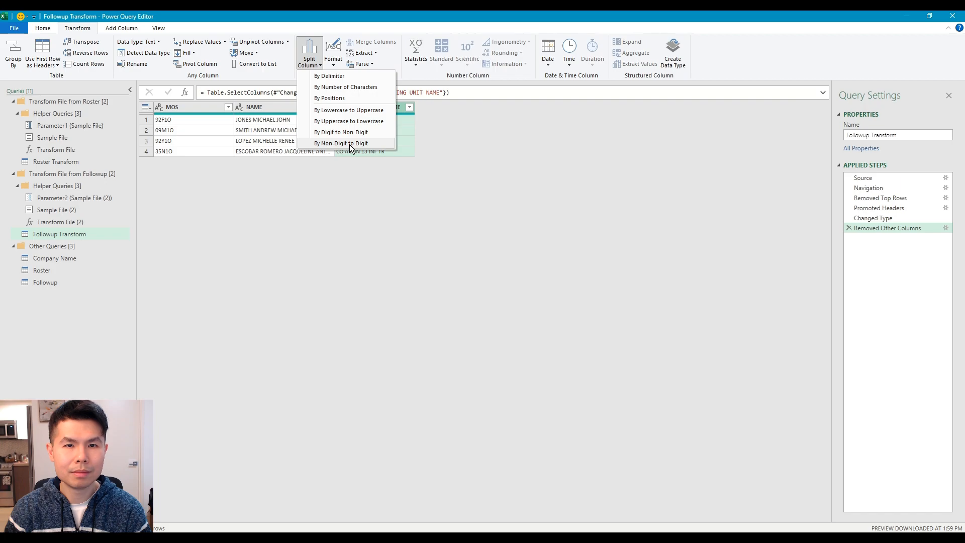
left_click(360, 98)
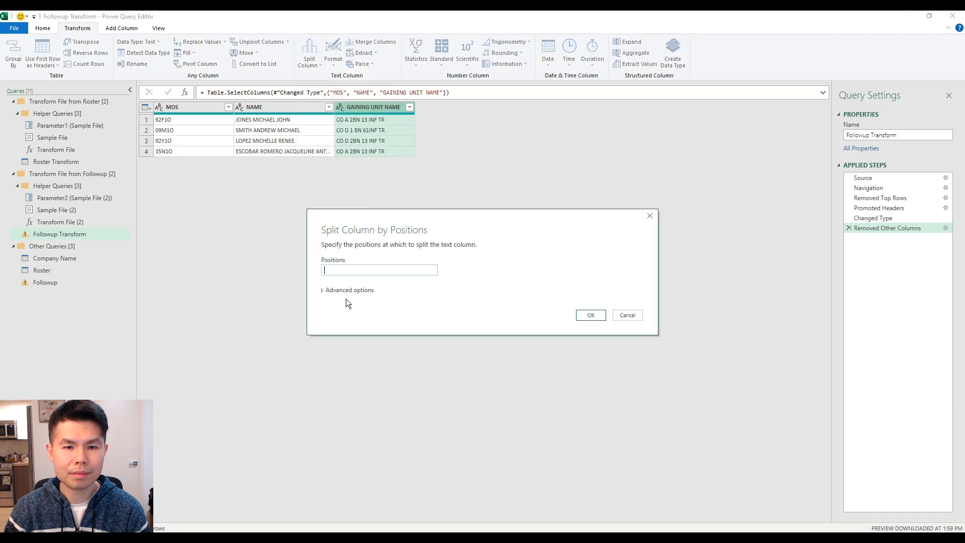
left_click(343, 291)
left_click(355, 269)
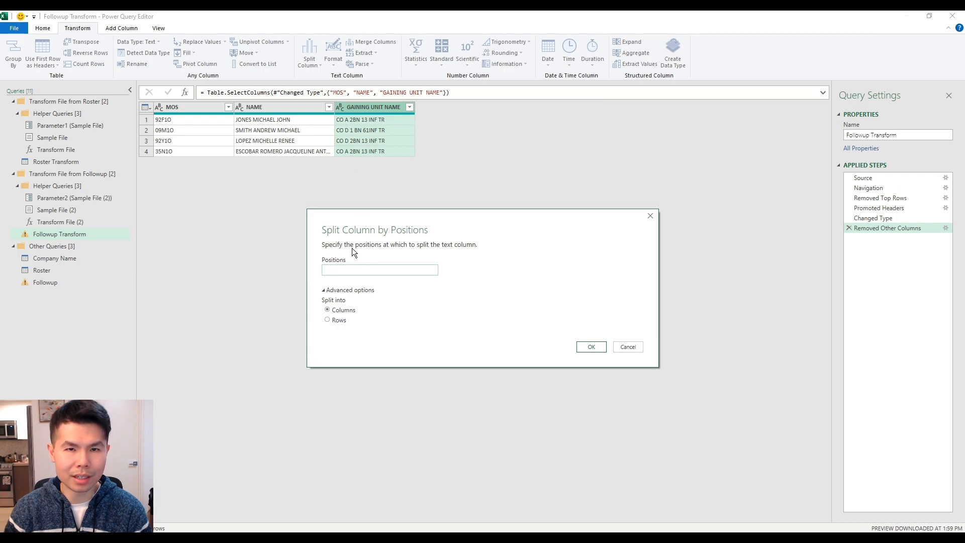
type("3")
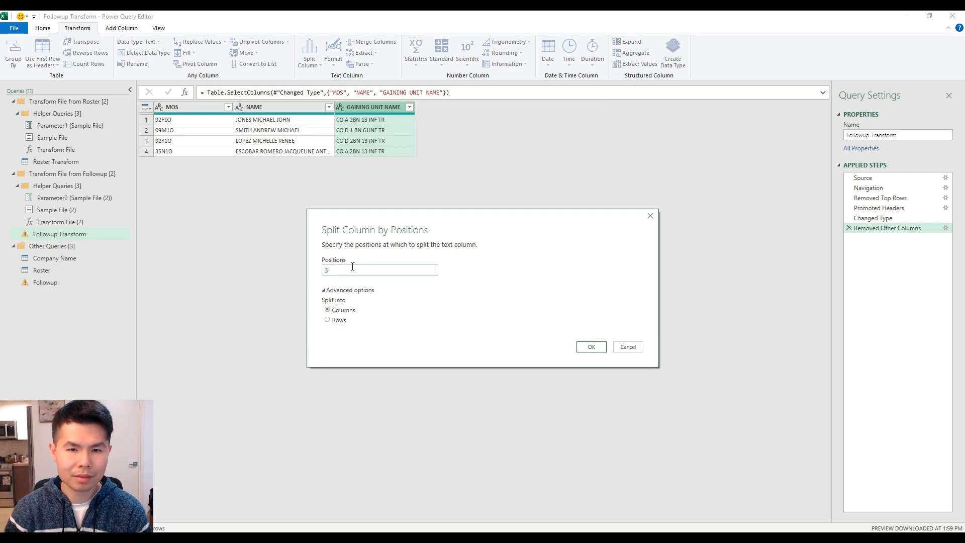
type(",")
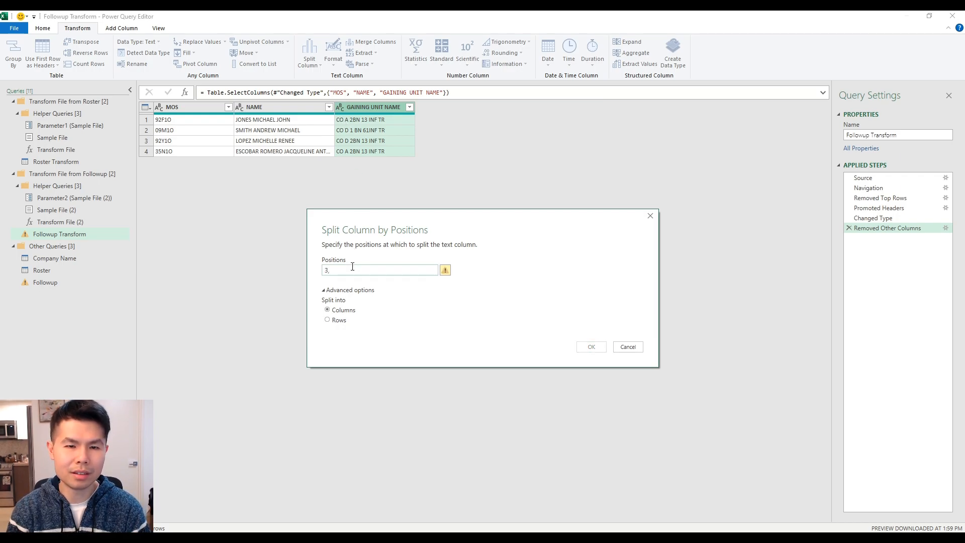
type("4,5")
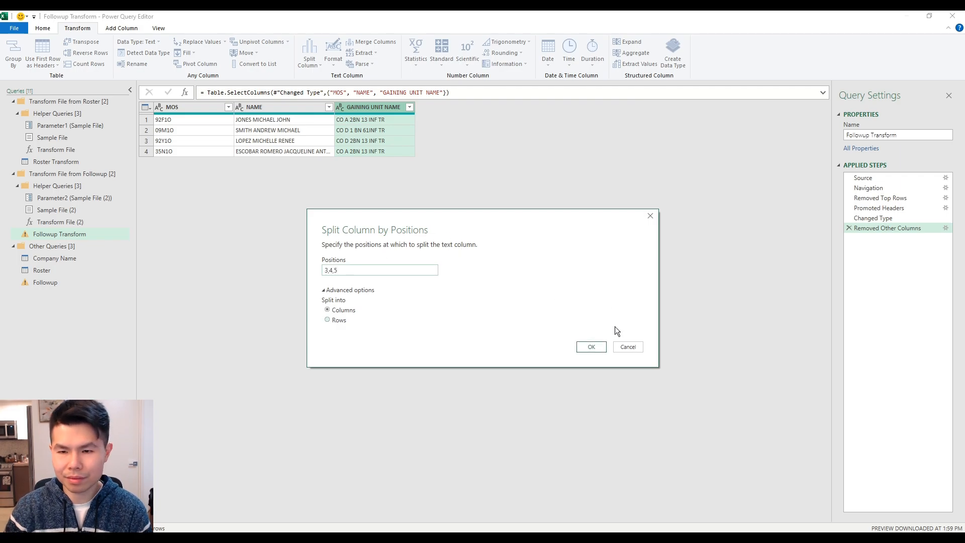
left_click(593, 346)
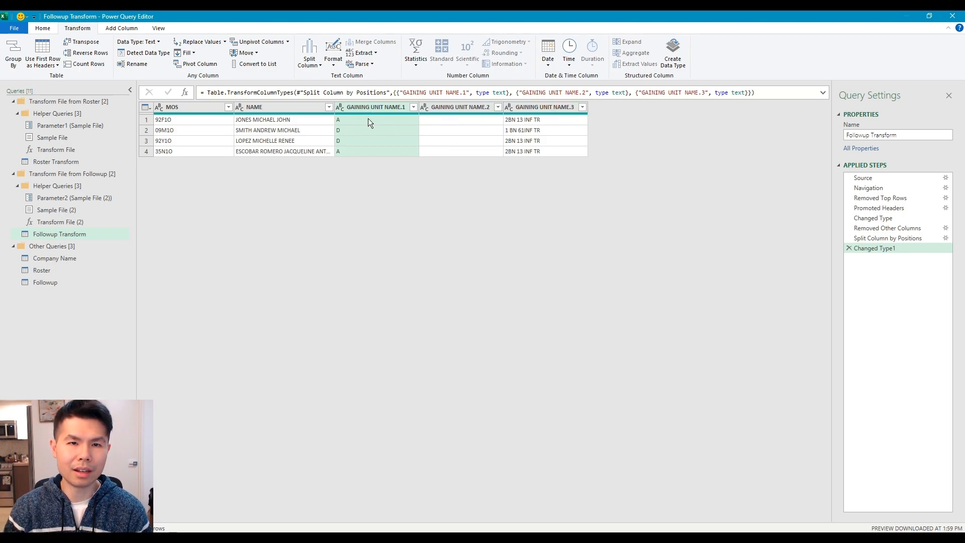
Step: Delete the Changed Type1 step that follows the column split and compare the unit data before and after splitting
left_click(910, 236)
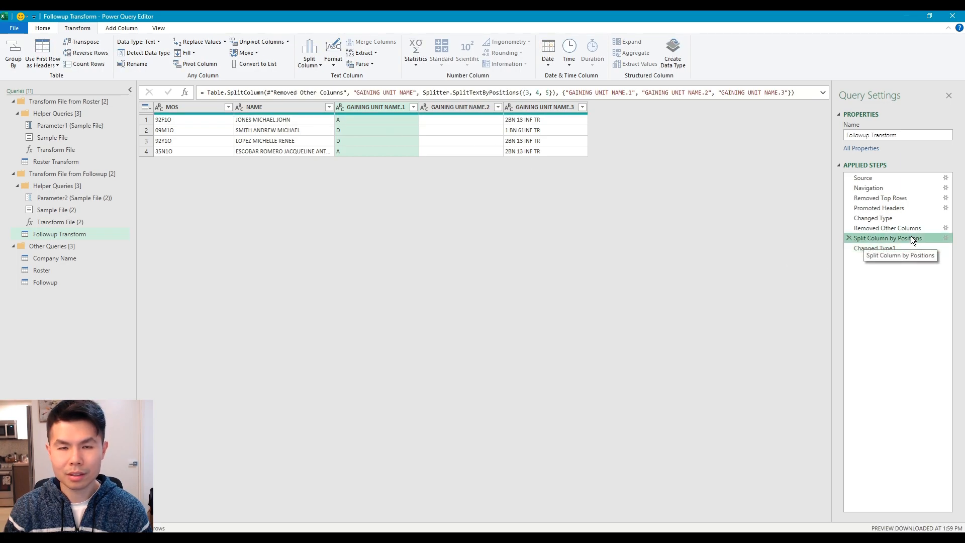
left_click(854, 248)
left_click(849, 248)
left_click(891, 228)
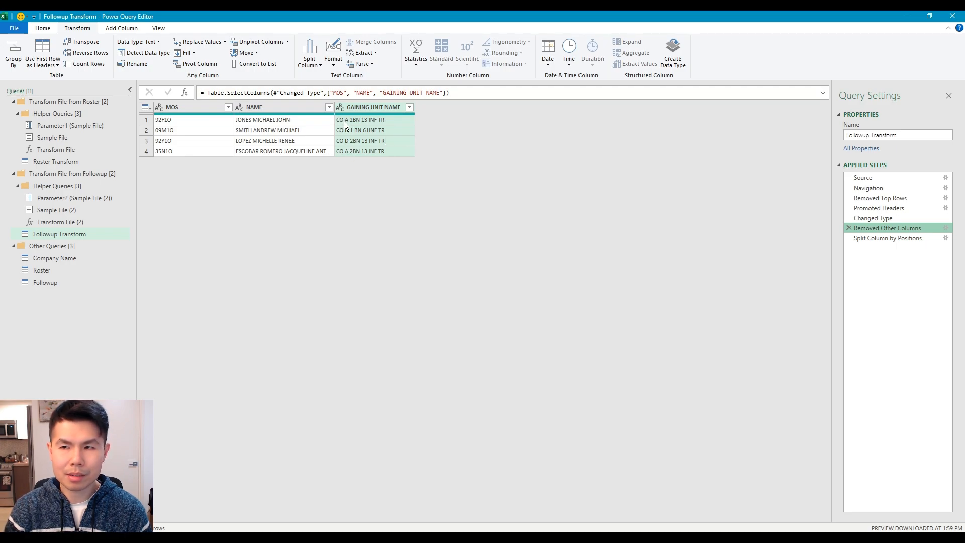
left_click(871, 237)
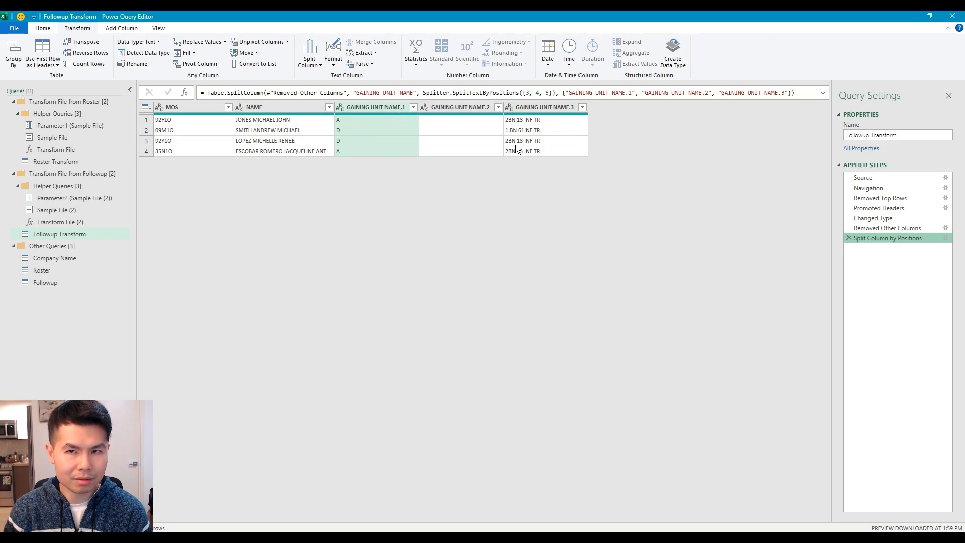
Step: Insert a custom column step after Removed Other Columns and name the new column Company
left_click(893, 216)
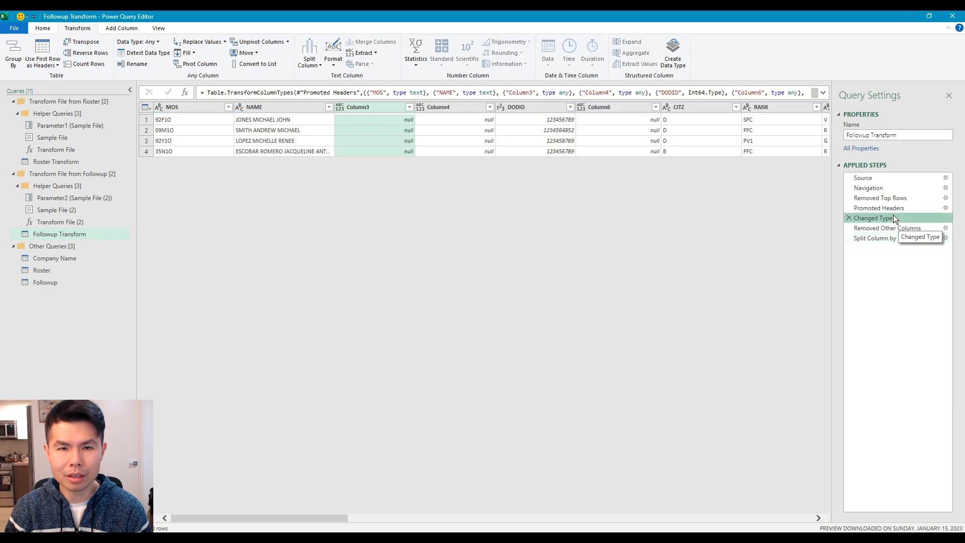
left_click(883, 208)
left_click(887, 218)
left_click(887, 228)
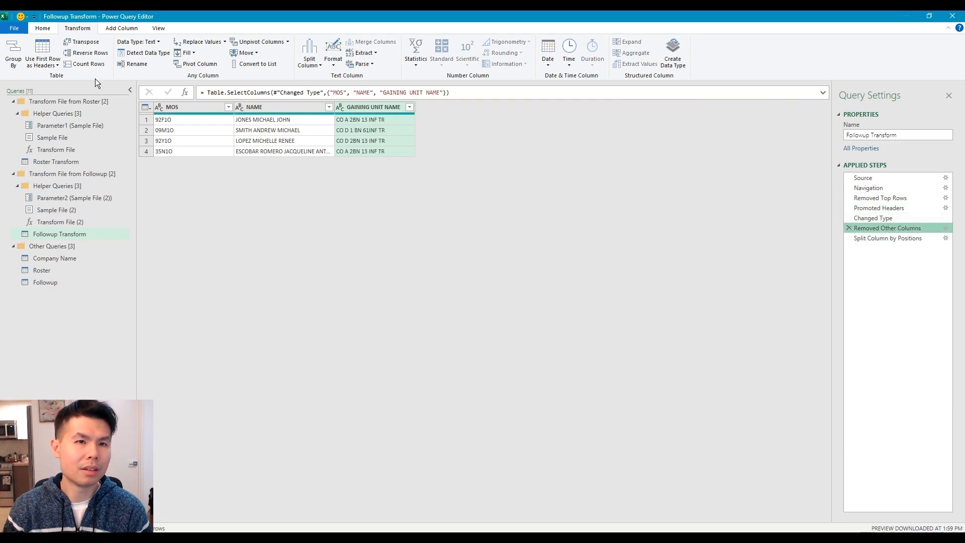
left_click(135, 30)
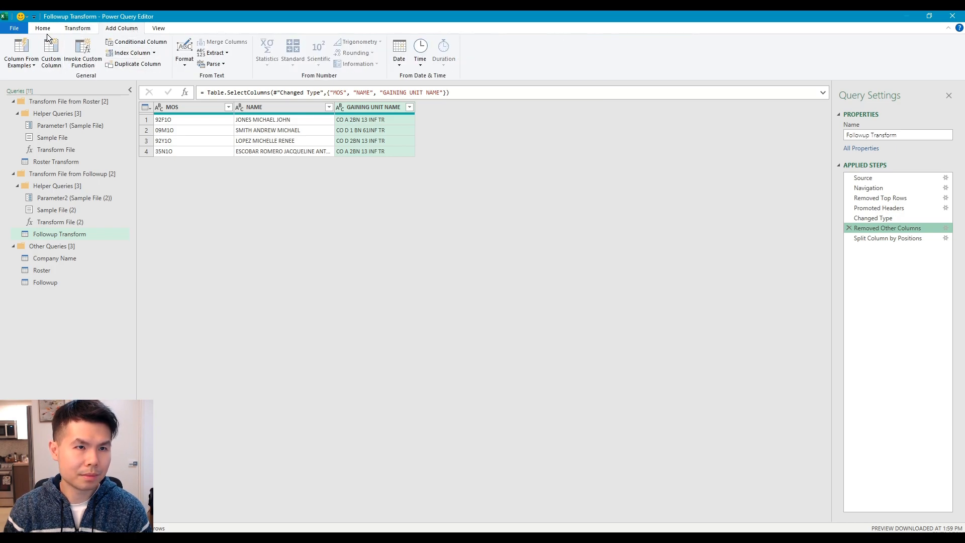
left_click(51, 50)
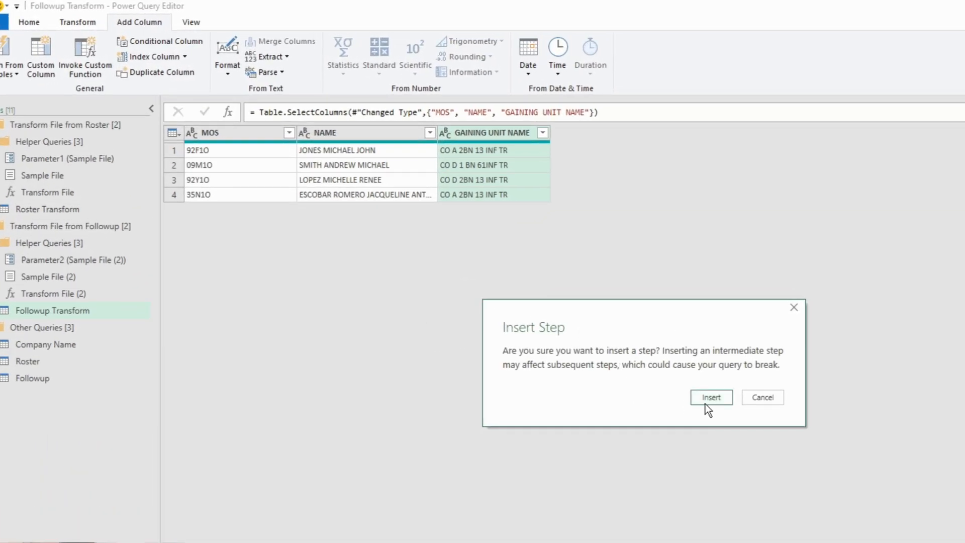
left_click(706, 400)
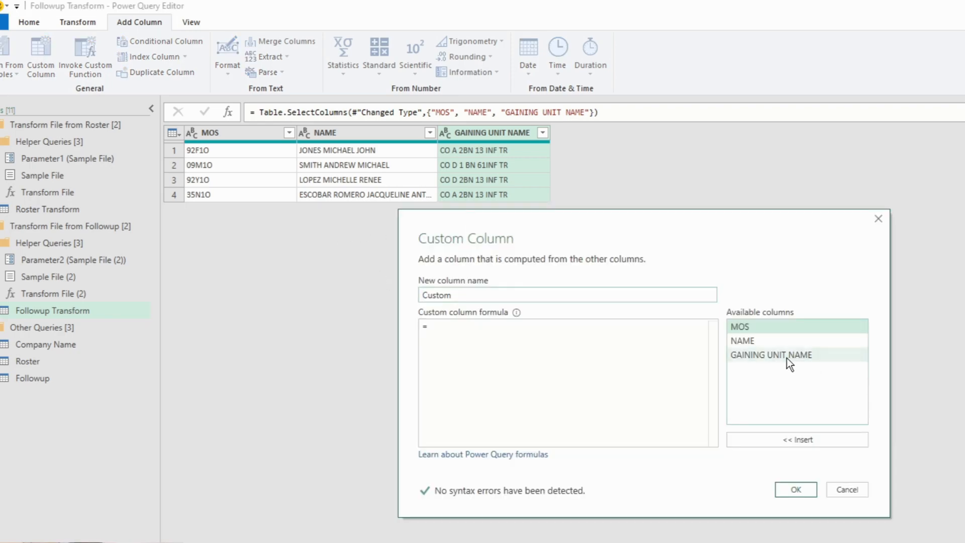
double_click(478, 294)
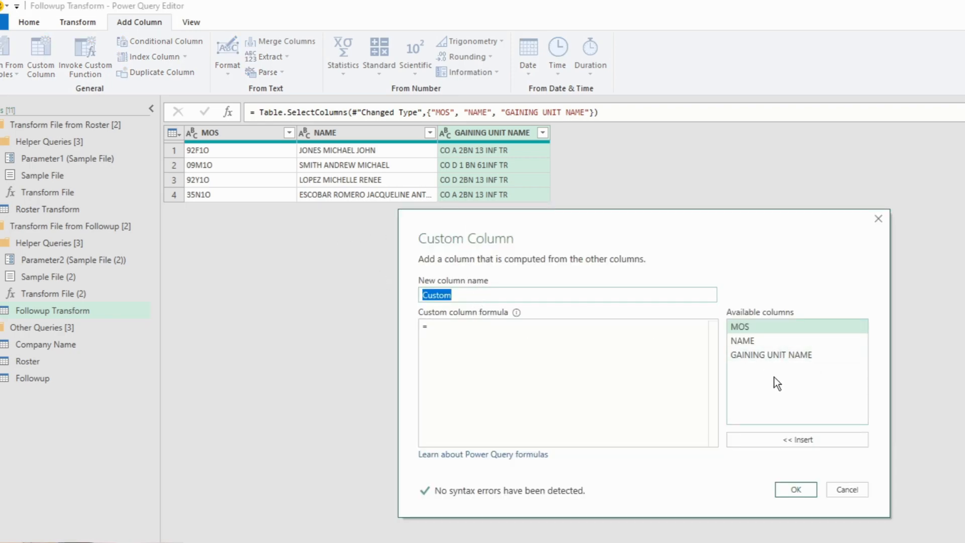
type("Company")
Step: Define the Company custom column with the formula Text.Middle([GAINING UNIT NAME],3,1) and add it to the query
left_click(555, 338)
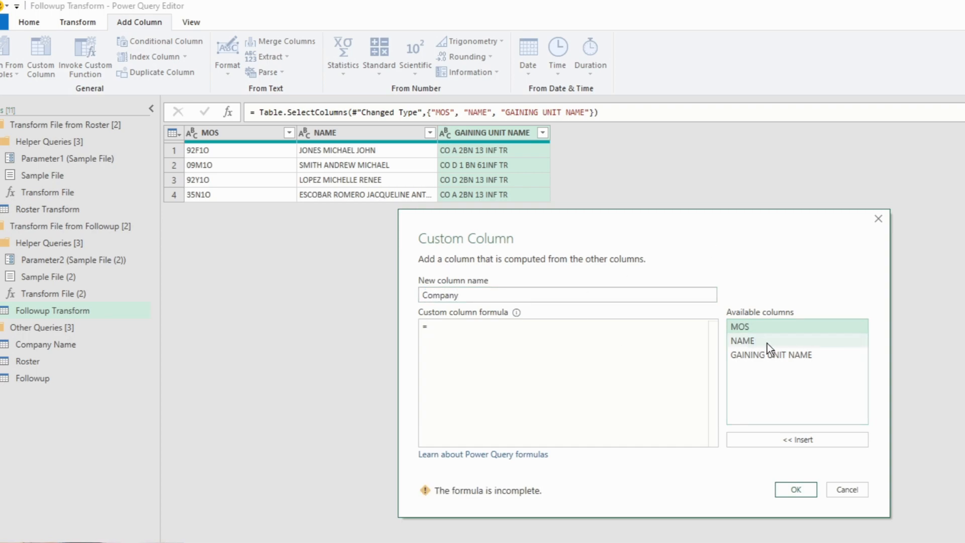
double_click(775, 360)
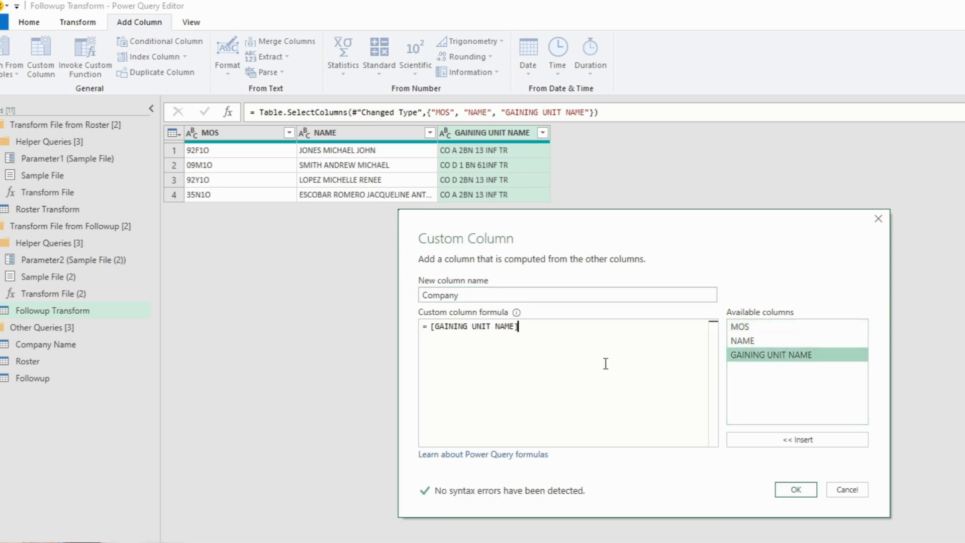
double_click(436, 327)
type("ext.Middle")
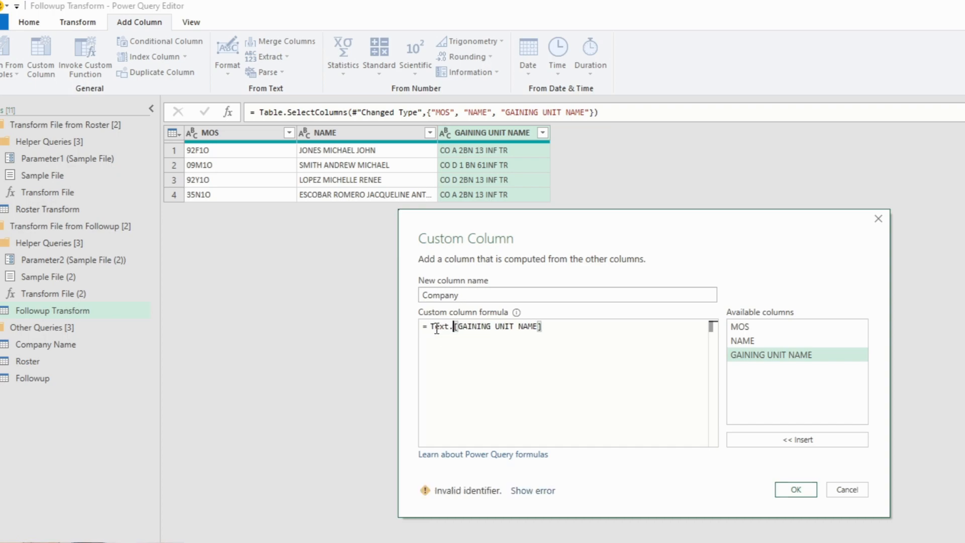
type("(")
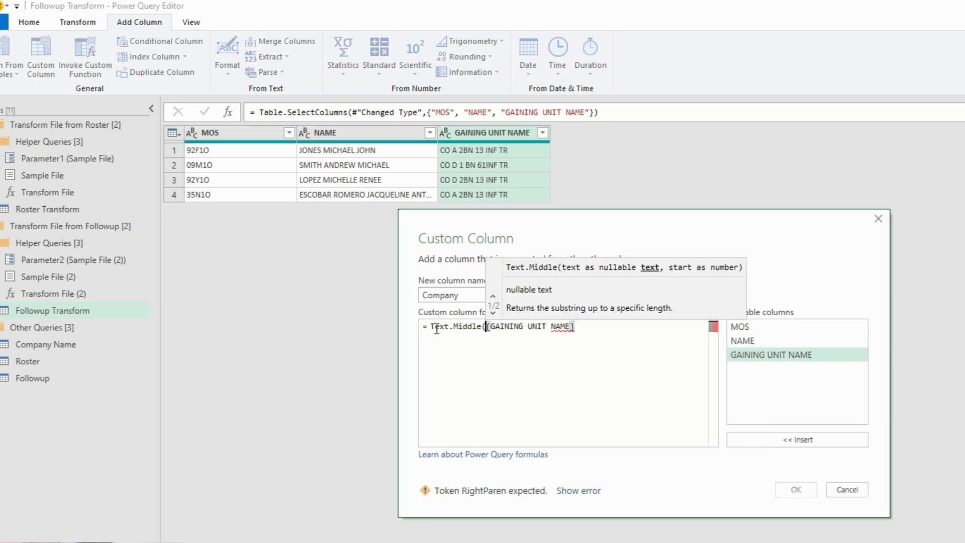
type(",")
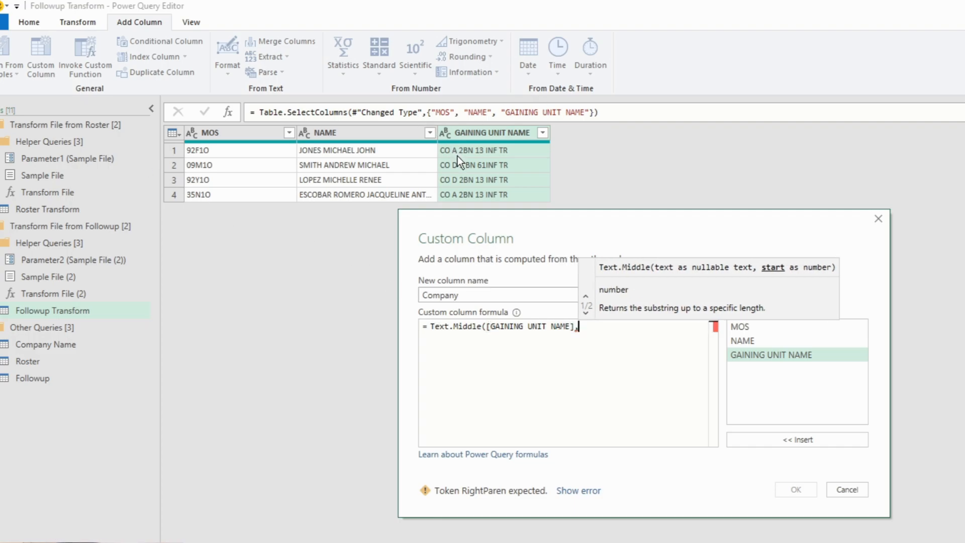
type("3")
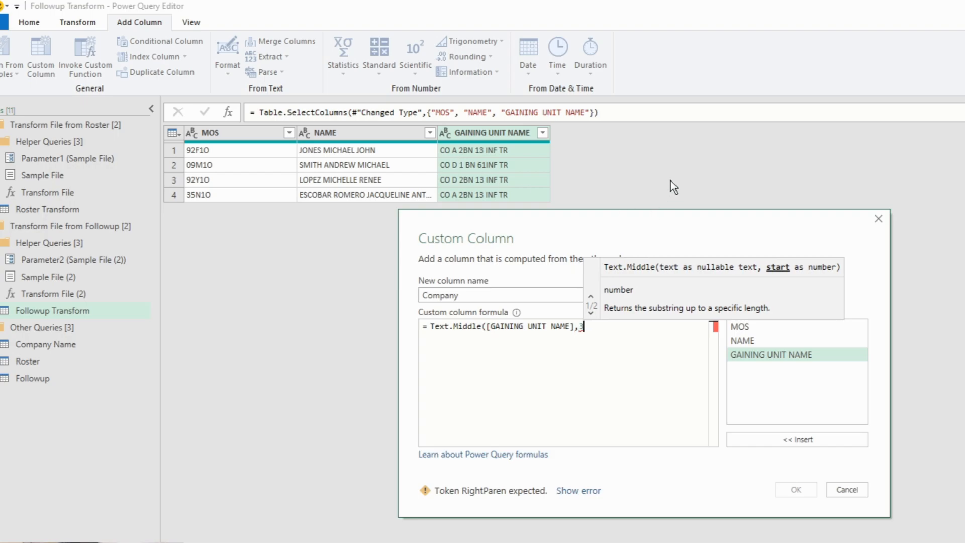
type(",1)")
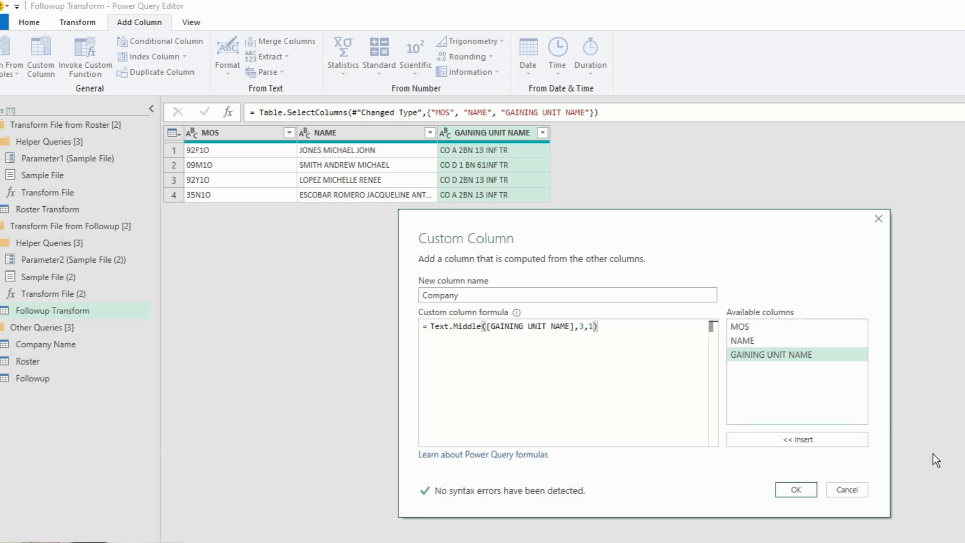
left_click(796, 490)
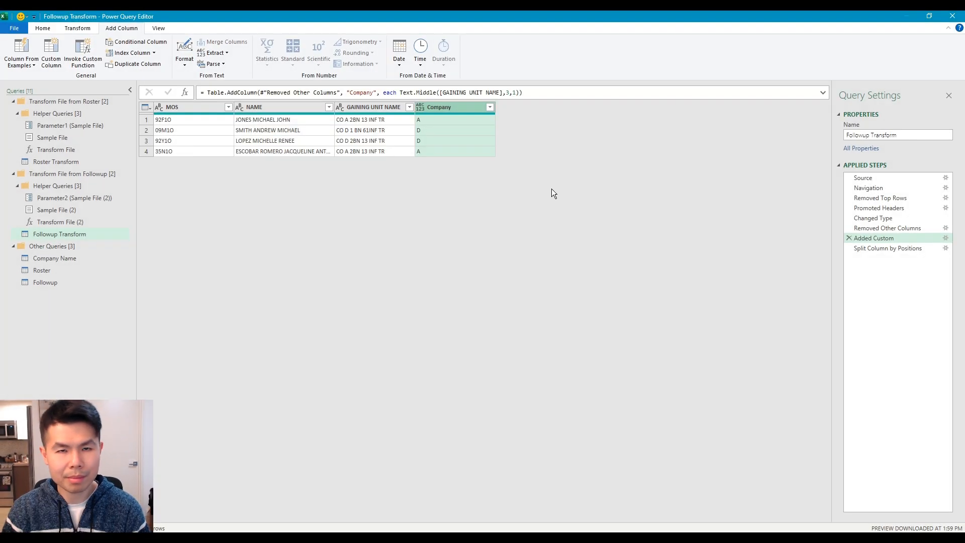
Step: Compare the Company column with the position-split columns, and delete the Split Column by Positions step
left_click(908, 248)
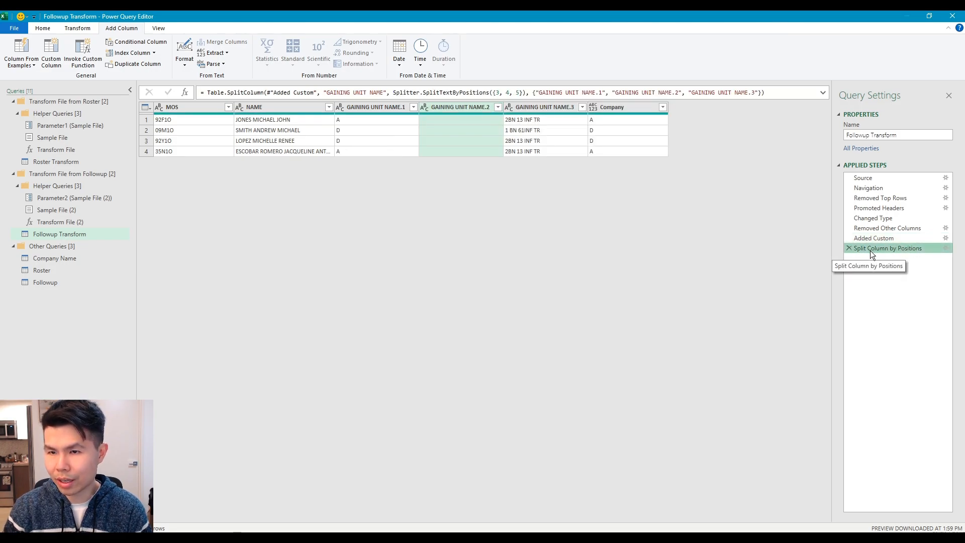
left_click(900, 236)
left_click(903, 247)
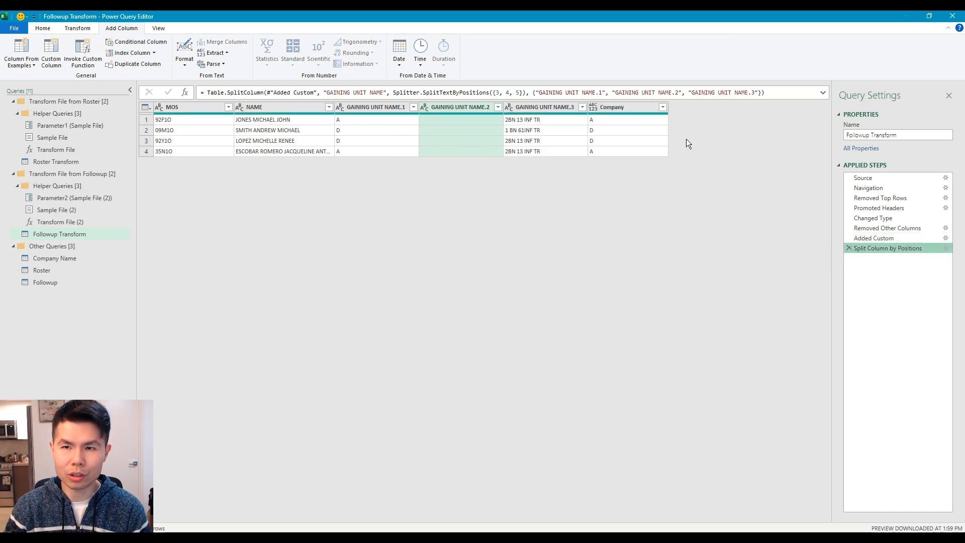
left_click(366, 120)
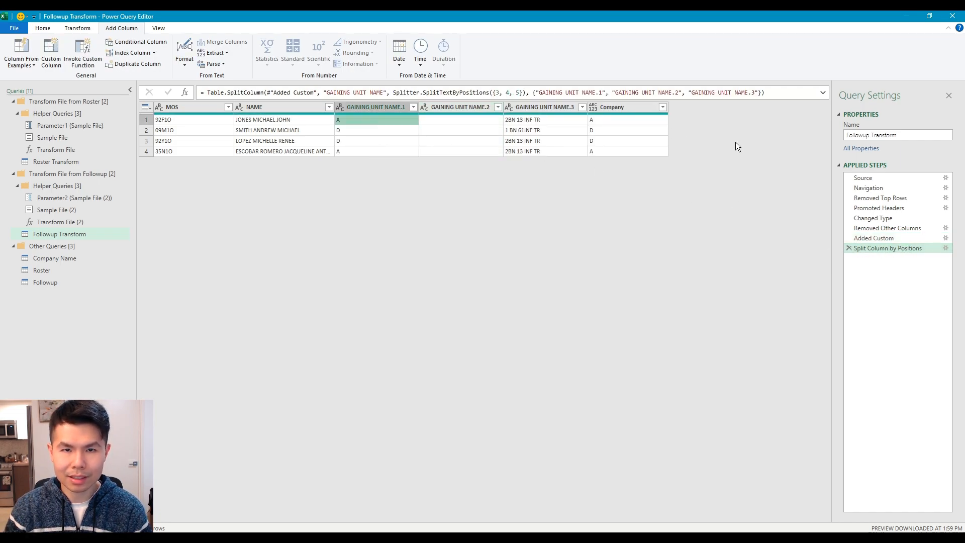
left_click(877, 238)
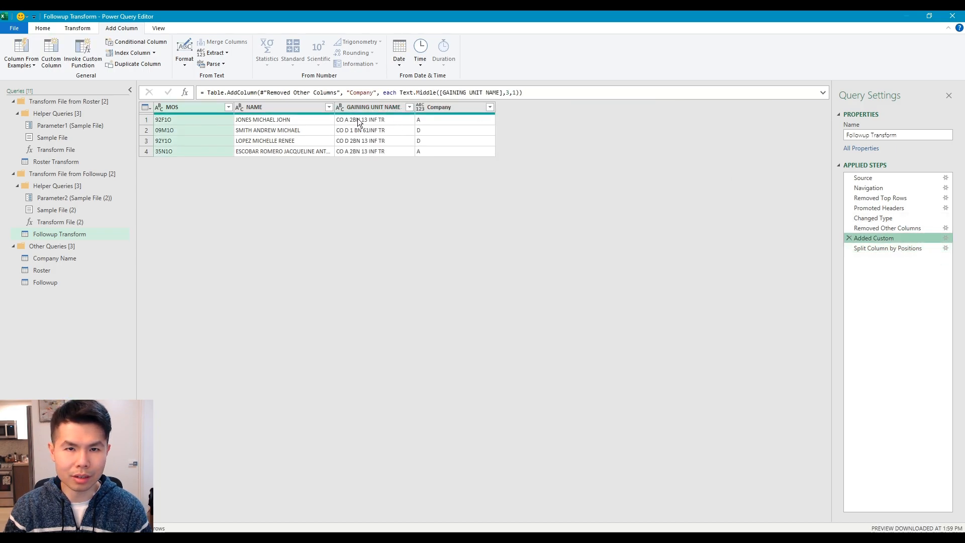
left_click(367, 110)
left_click(889, 248)
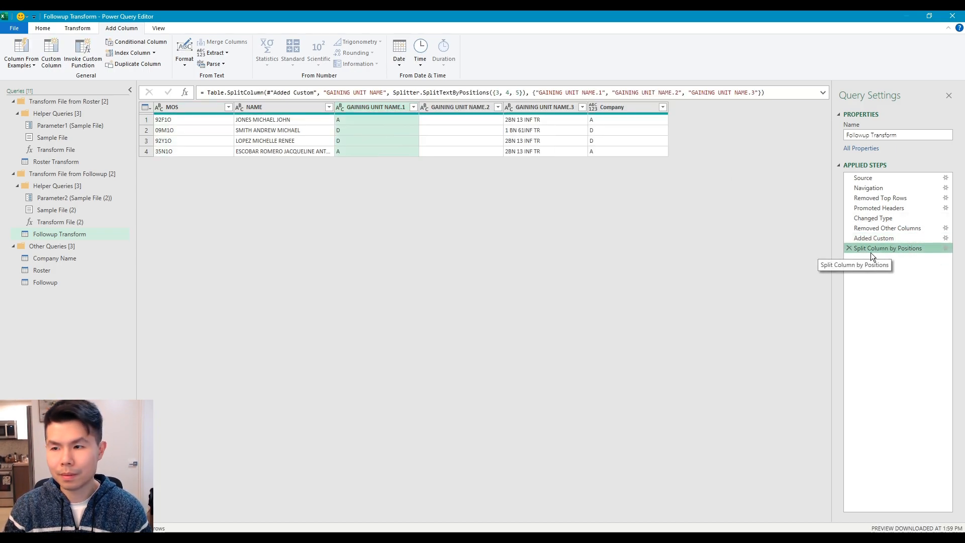
left_click(849, 248)
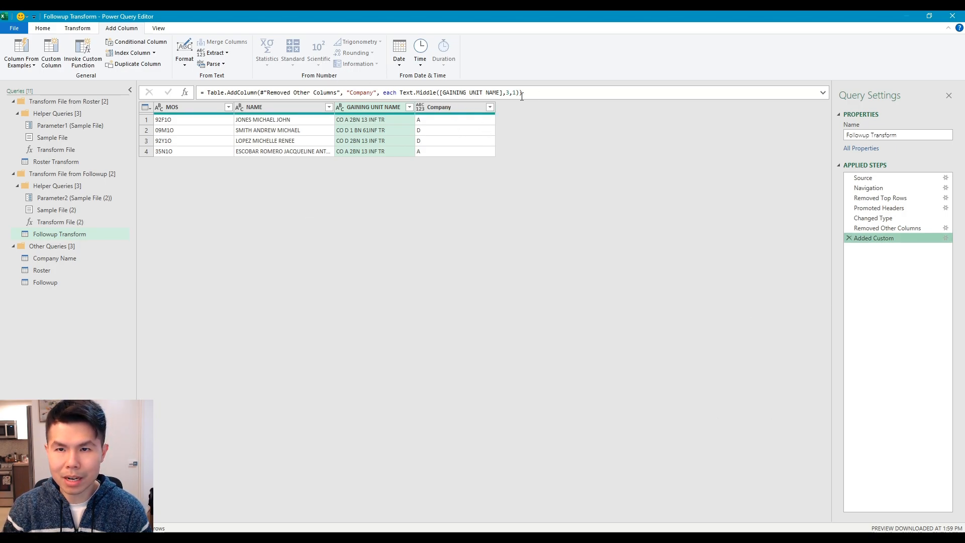
Step: Examine the start position and character count arguments of Text.Middle in the Company column's formula
left_click(395, 92)
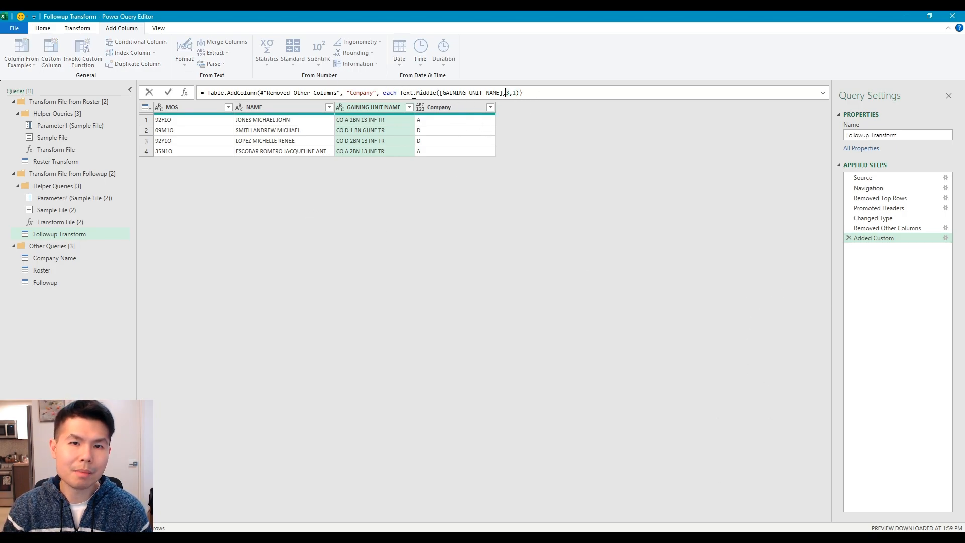
key("Return")
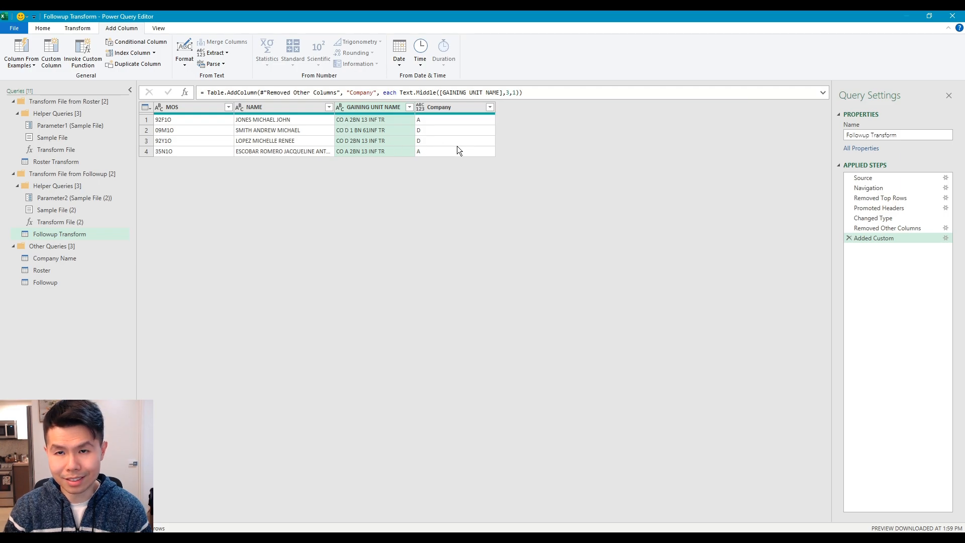
double_click(515, 92)
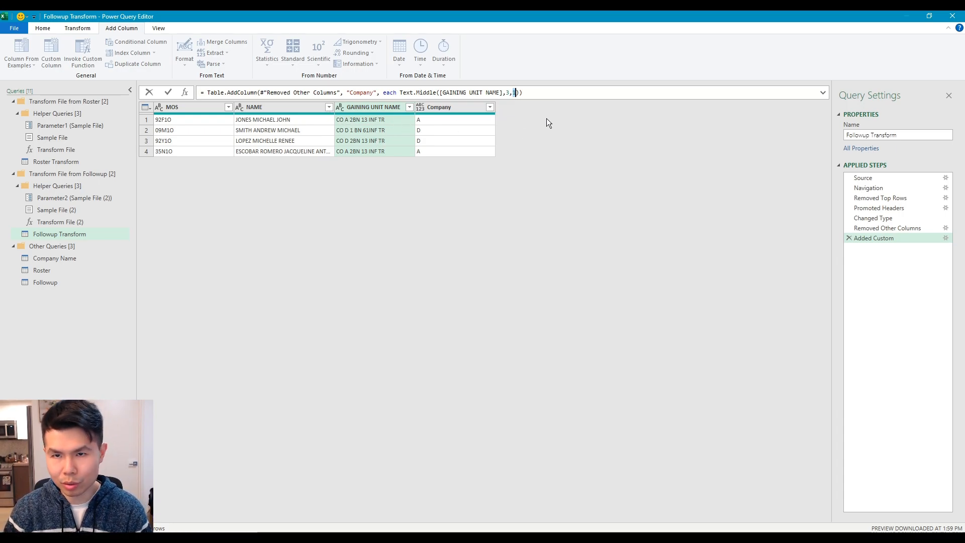
key("Return")
left_click(485, 138)
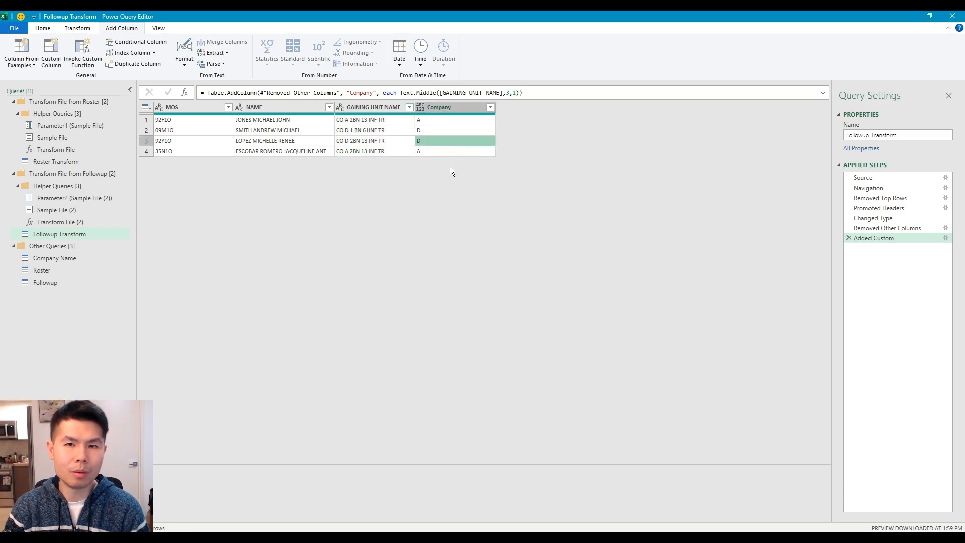
Step: Merge Followup Transform with the Company Name query, matching Company to Column2 with a Left Outer join
left_click(448, 113)
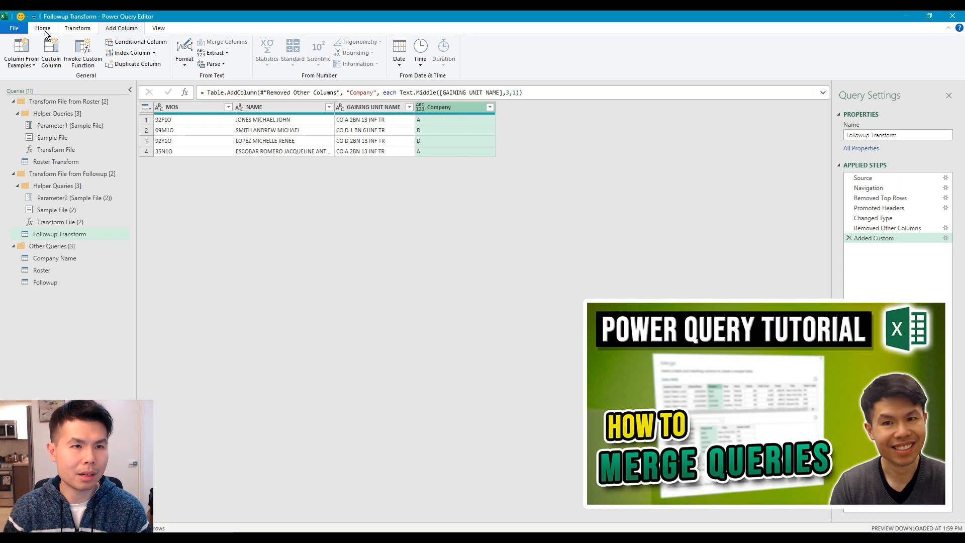
left_click(44, 30)
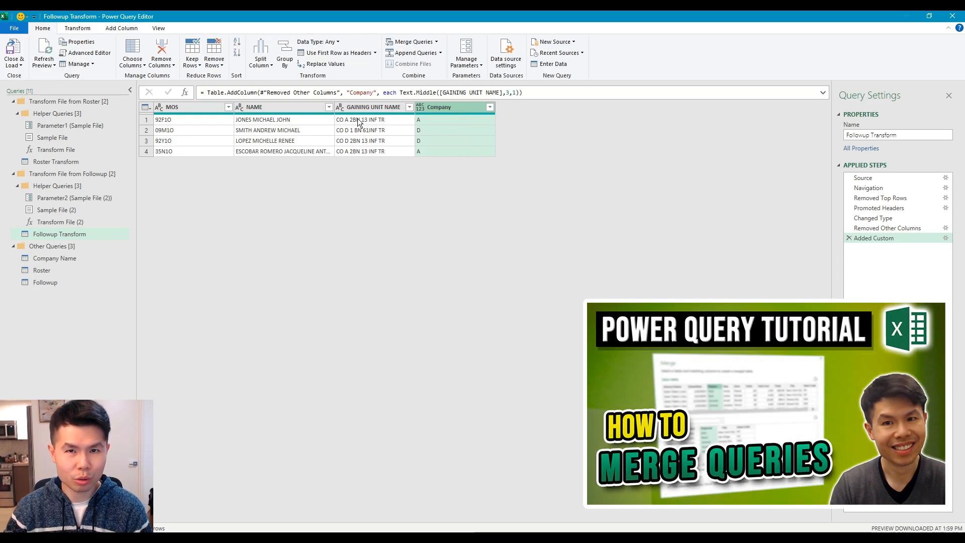
left_click(410, 42)
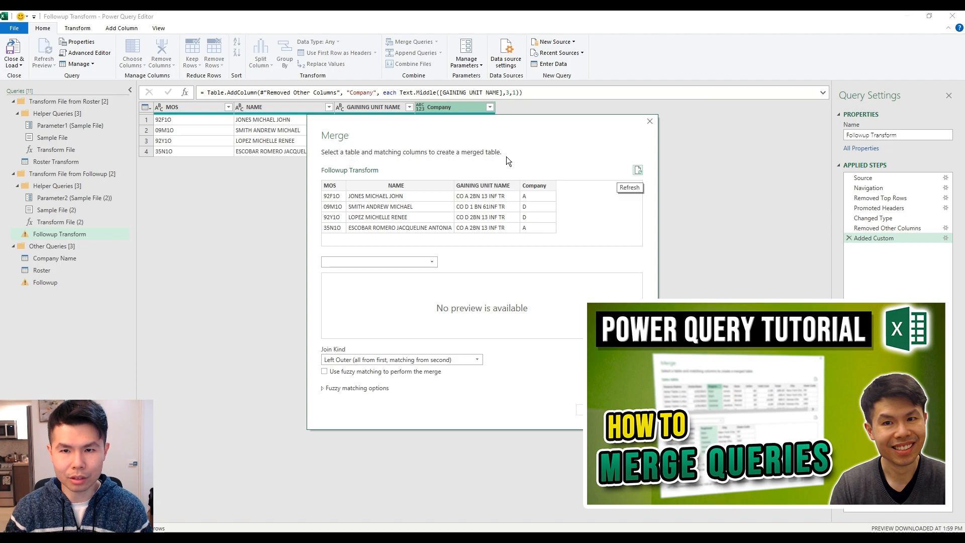
left_click(537, 185)
left_click(394, 262)
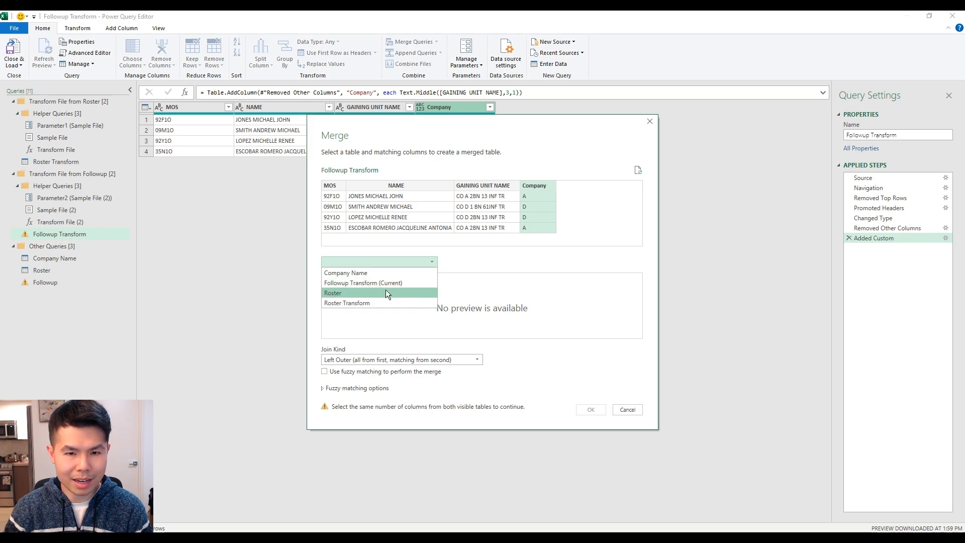
left_click(381, 272)
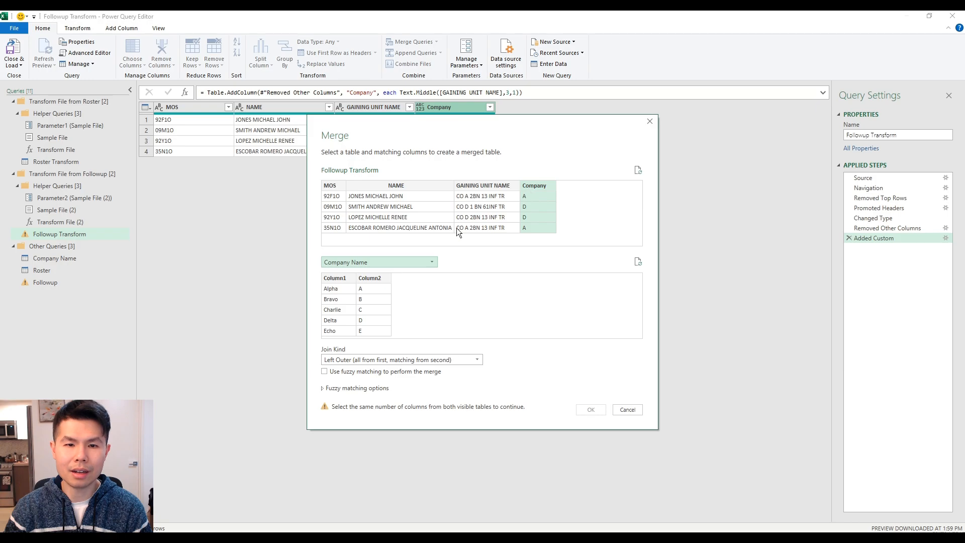
left_click(376, 279)
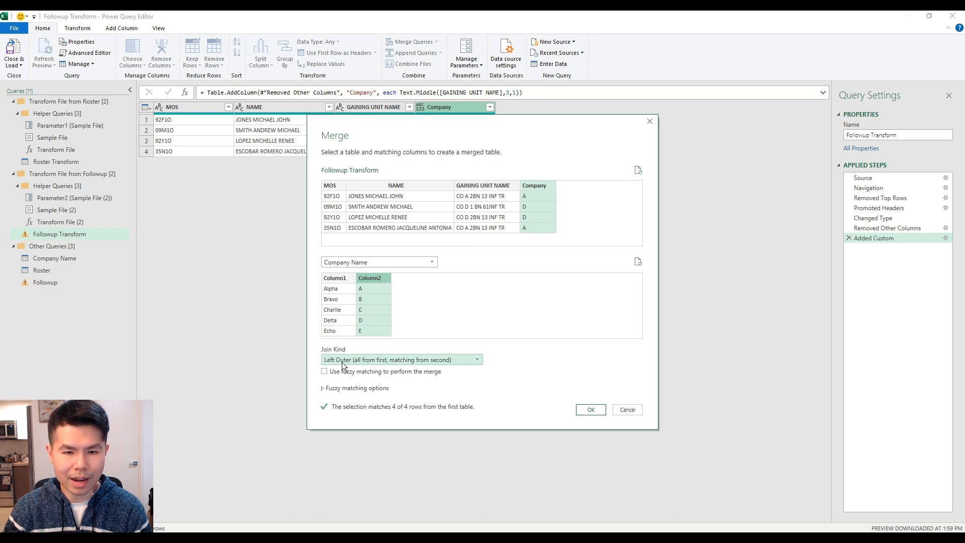
left_click(591, 409)
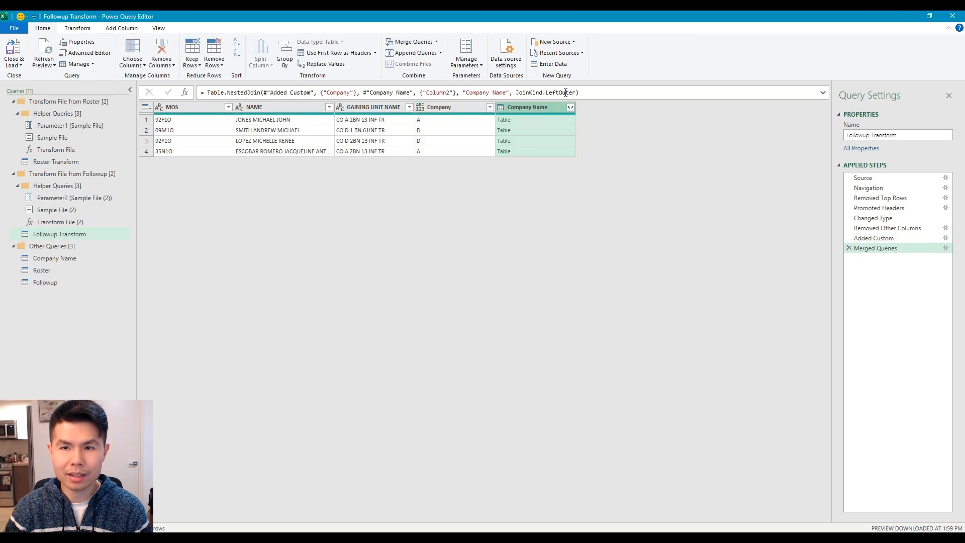
Step: Try expanding the merged Company Name column into Column1 and Column2 without the name prefix, and delete that expansion step
left_click(571, 107)
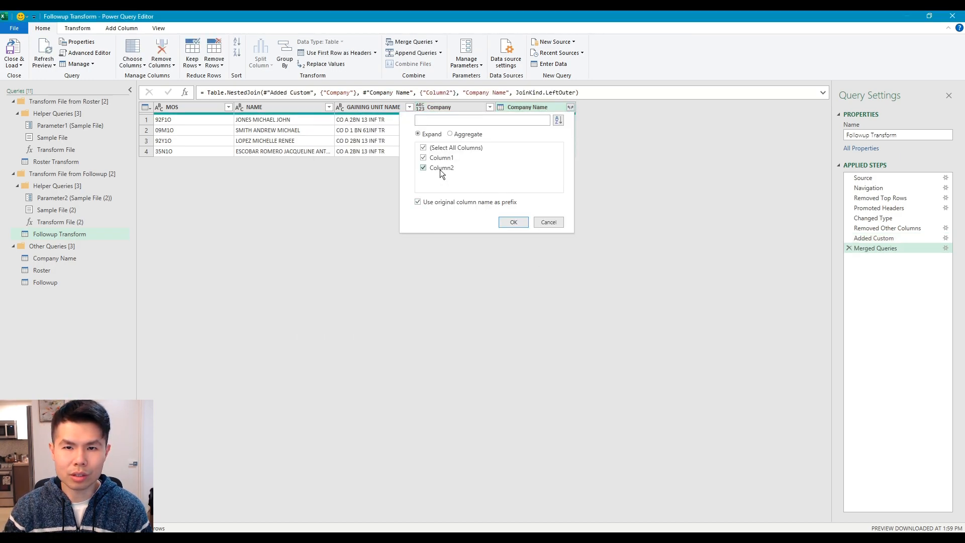
left_click(418, 201)
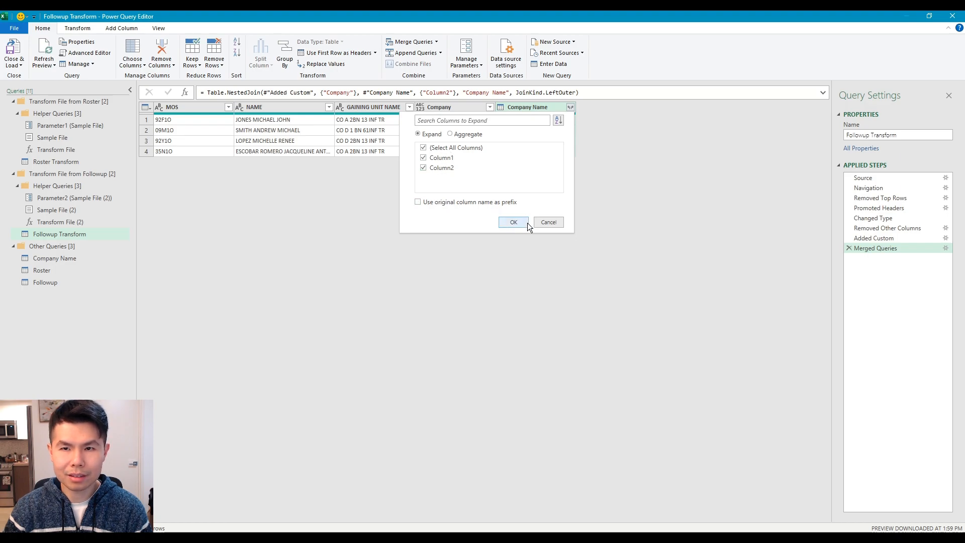
left_click(525, 222)
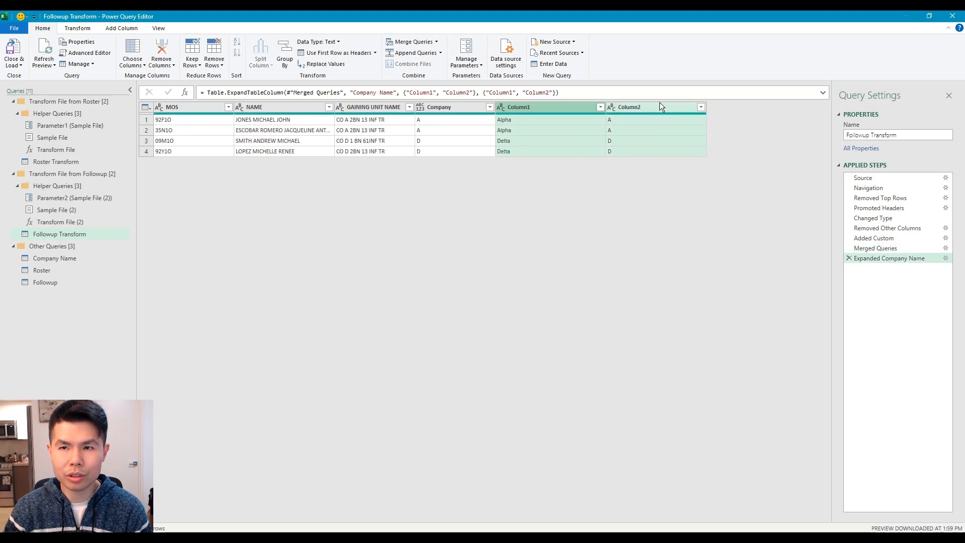
left_click(658, 106)
right_click(658, 107)
left_click(537, 159)
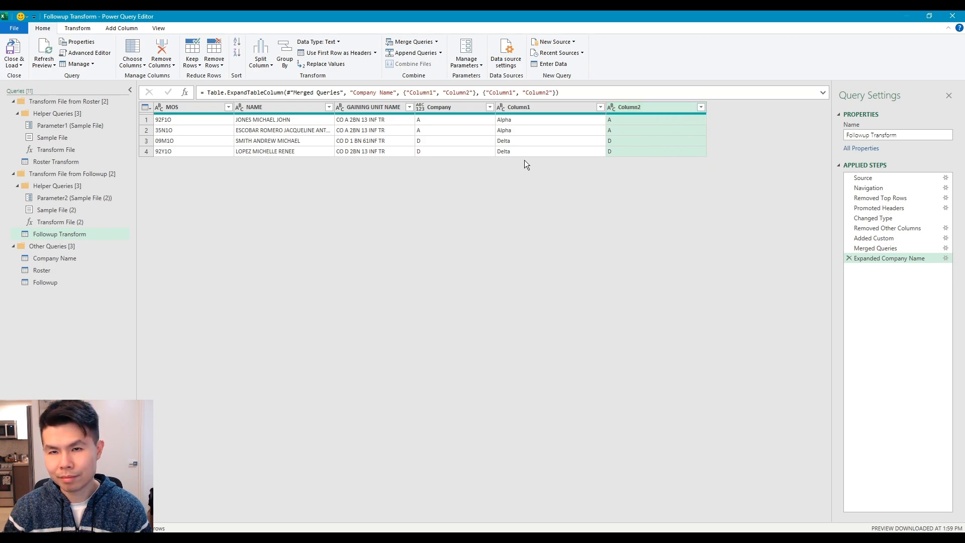
left_click(881, 248)
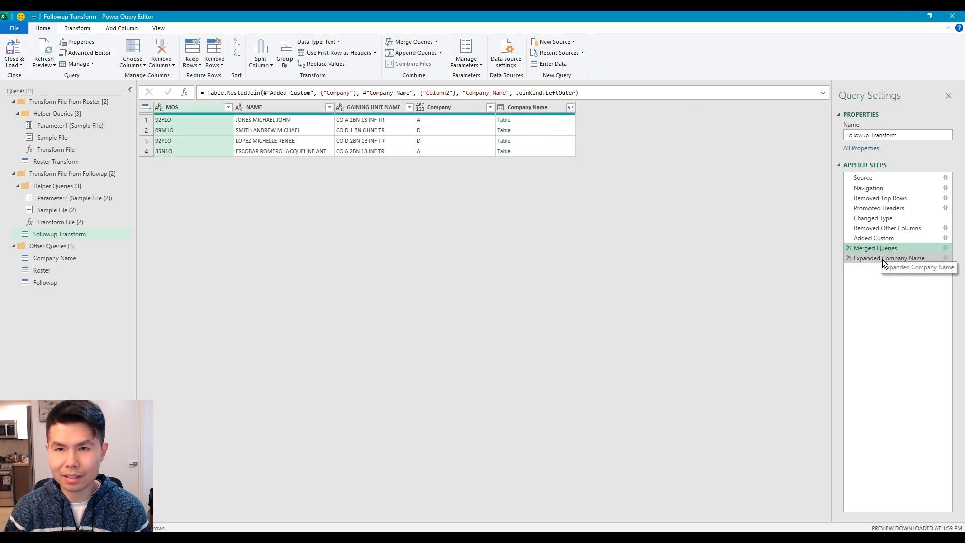
left_click(882, 258)
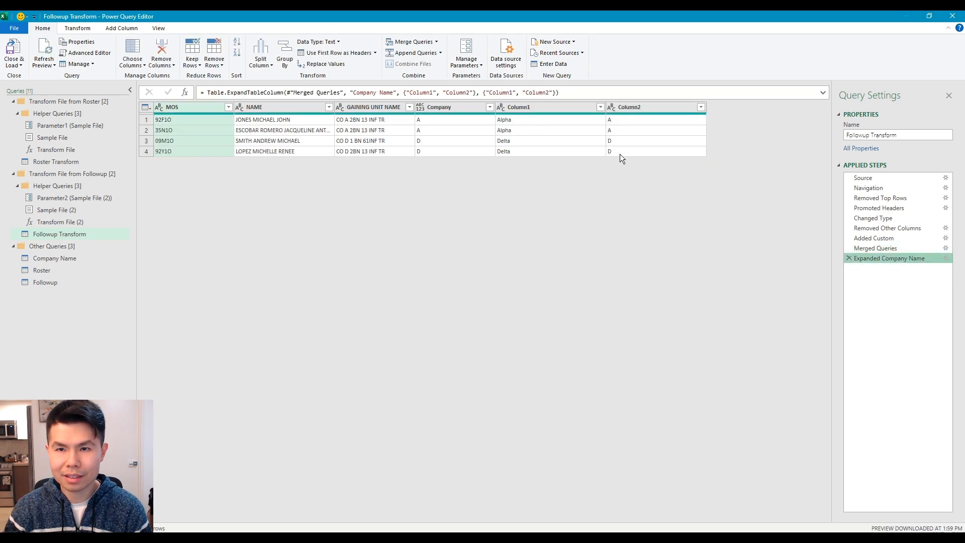
left_click(848, 258)
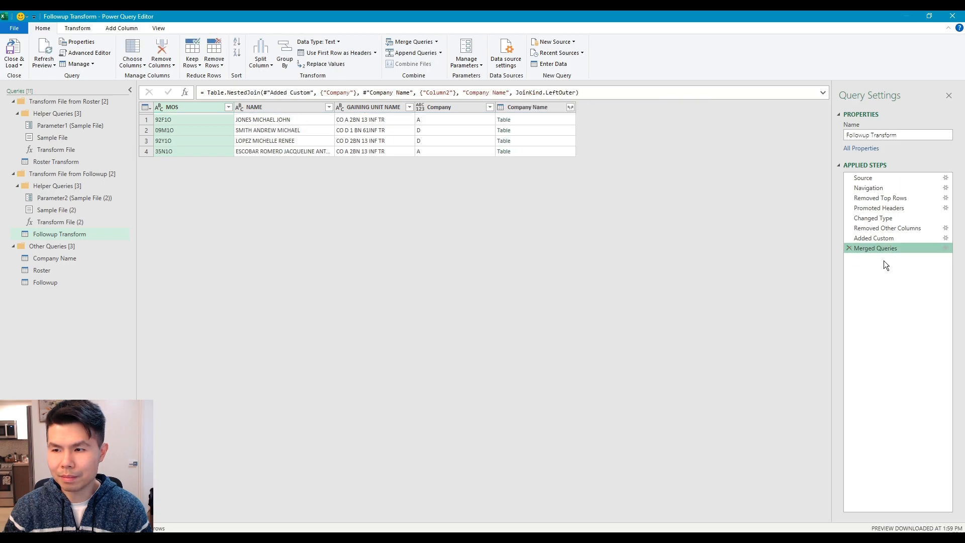
Step: Expand the merged Company Name column to only Column1, without the original column name as prefix
left_click(569, 107)
left_click(423, 167)
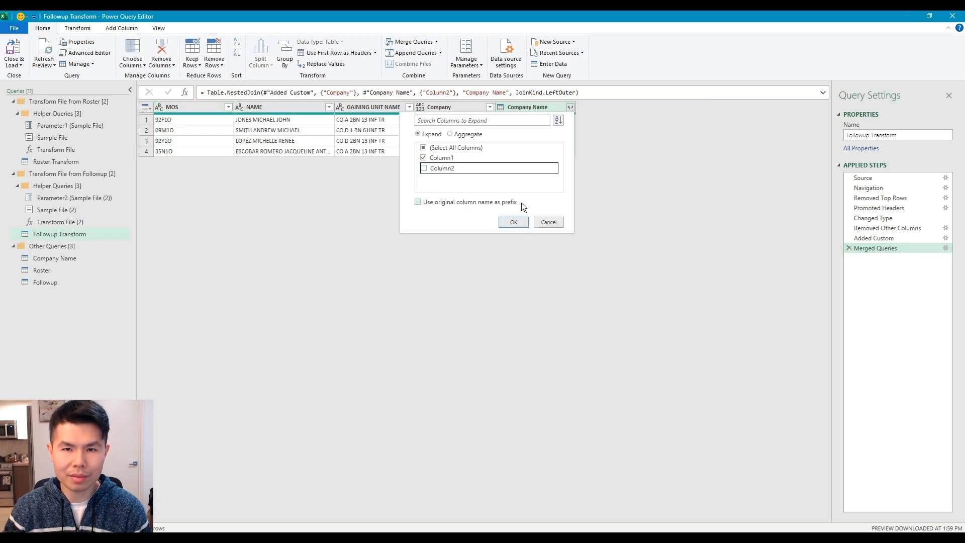
left_click(511, 223)
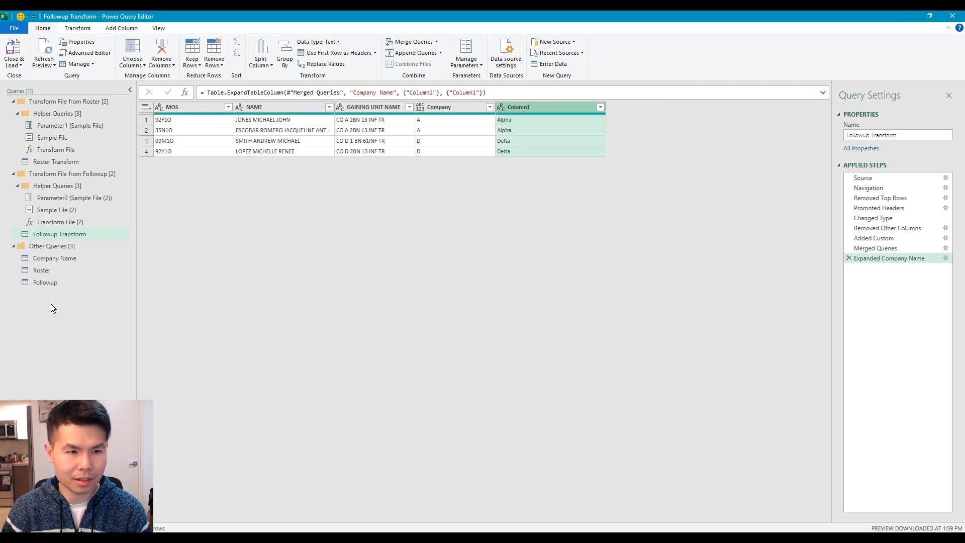
Step: In the Company Name query, rename Column1 to Company Name and Column2 to Letter
left_click(48, 281)
left_click(43, 272)
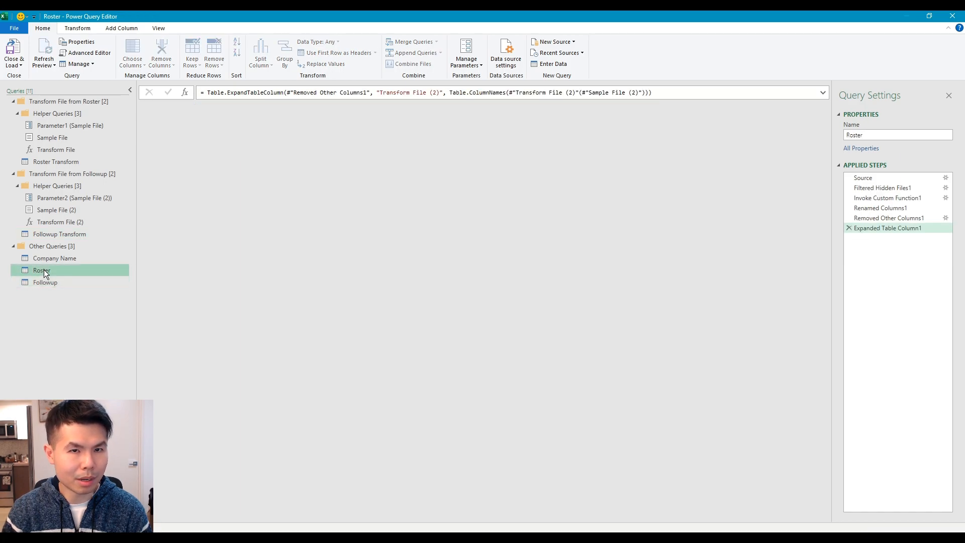
left_click(50, 260)
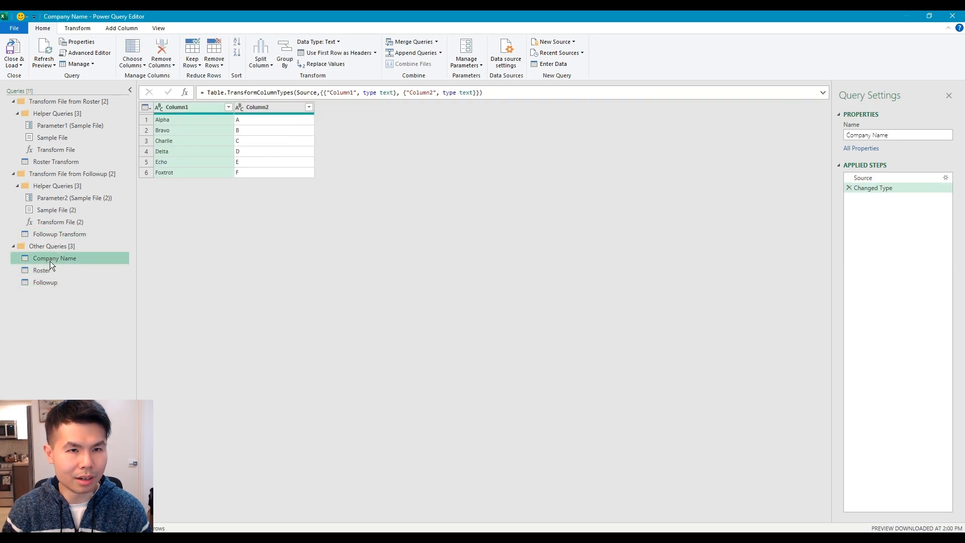
double_click(178, 107)
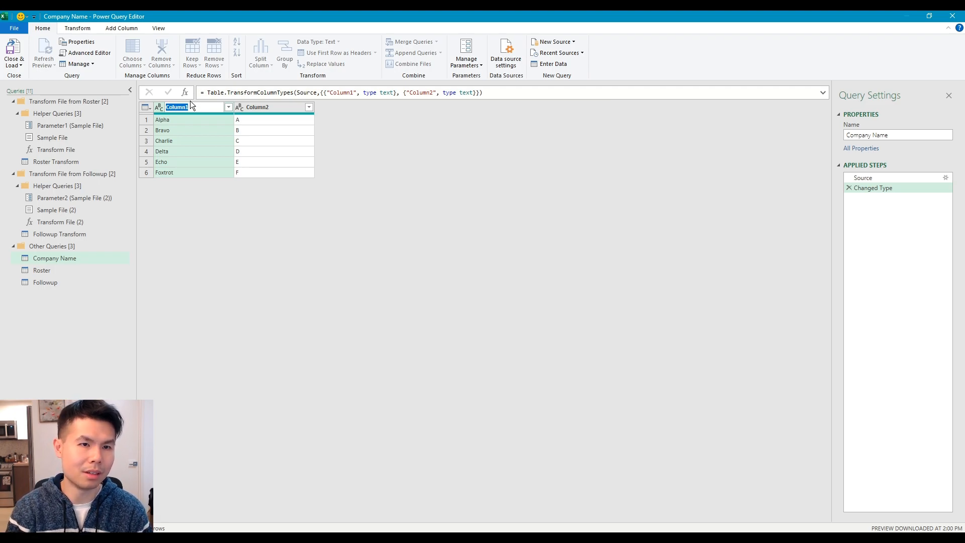
type("Company Name")
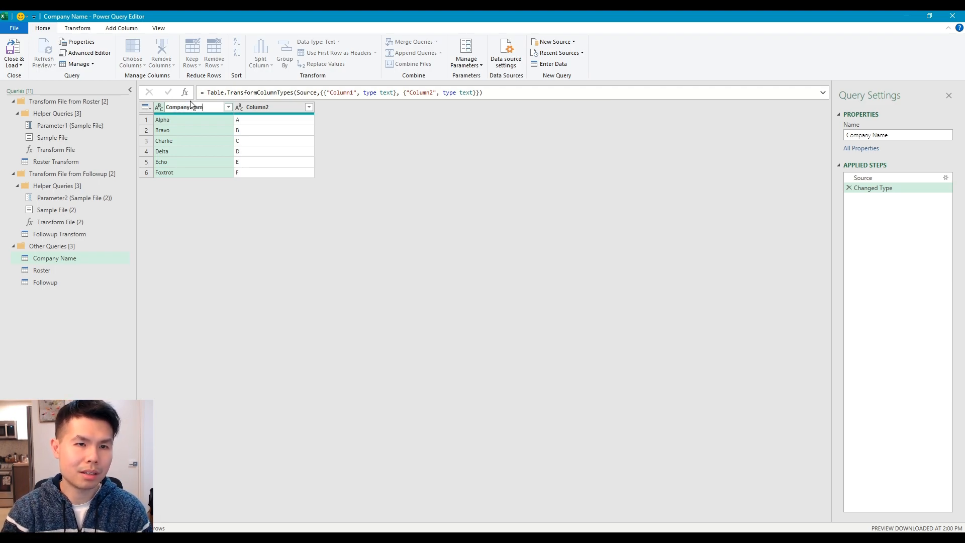
key("Return")
left_click(243, 106)
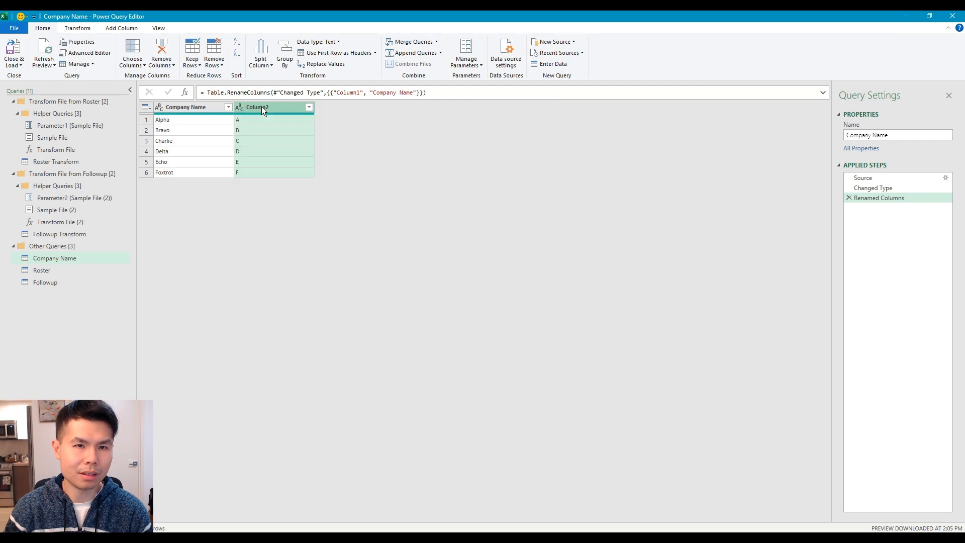
double_click(269, 106)
type("Letter")
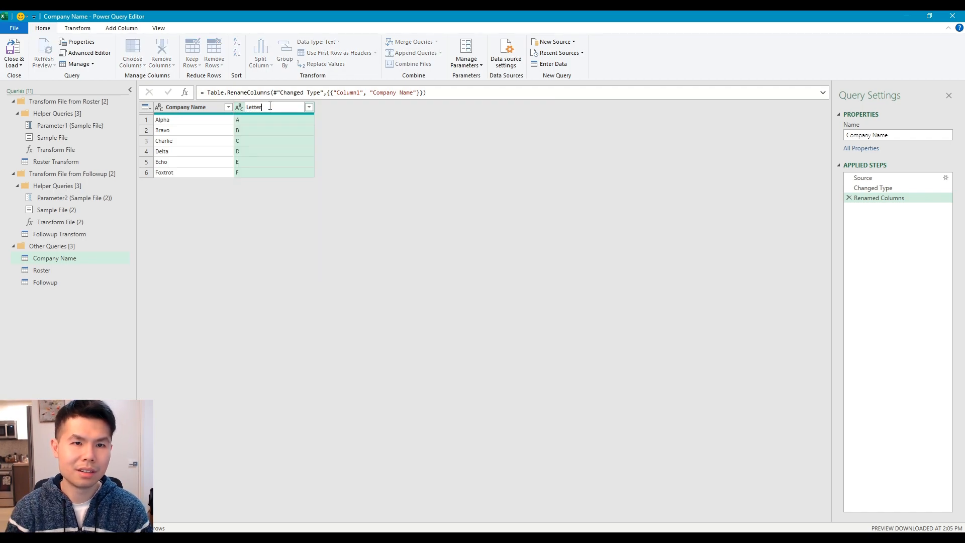
key("Return")
Step: Delete the Expanded Company Name and Merged Queries steps from the Followup Transform query
left_click(74, 234)
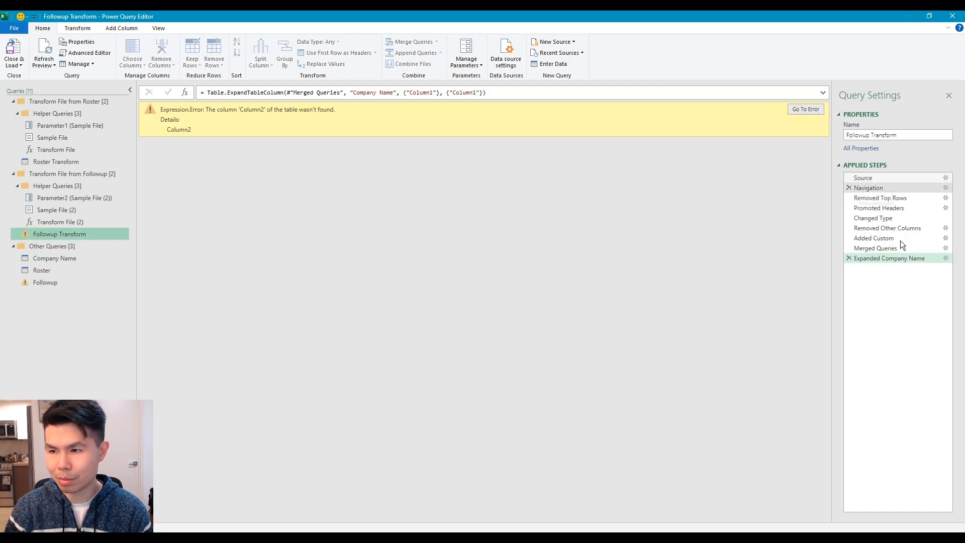
left_click(849, 258)
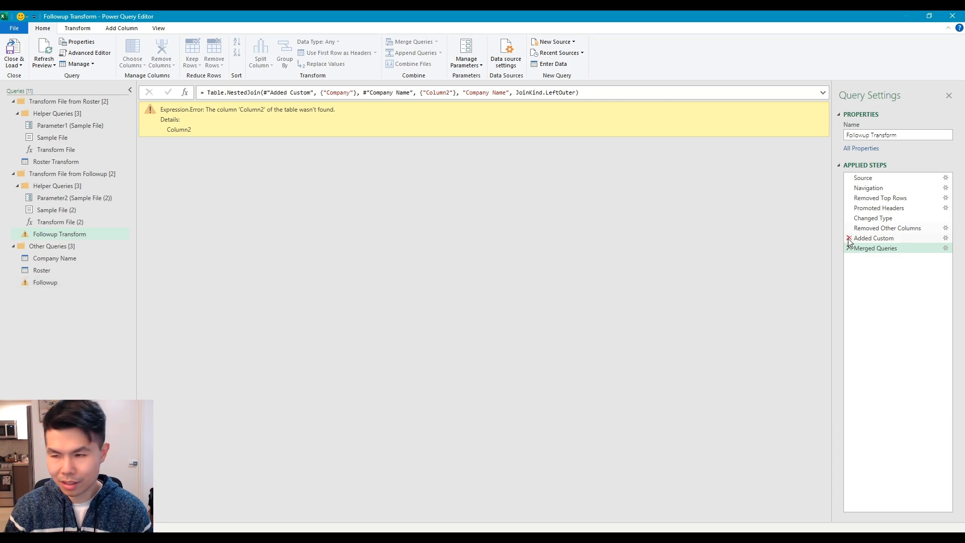
left_click(848, 248)
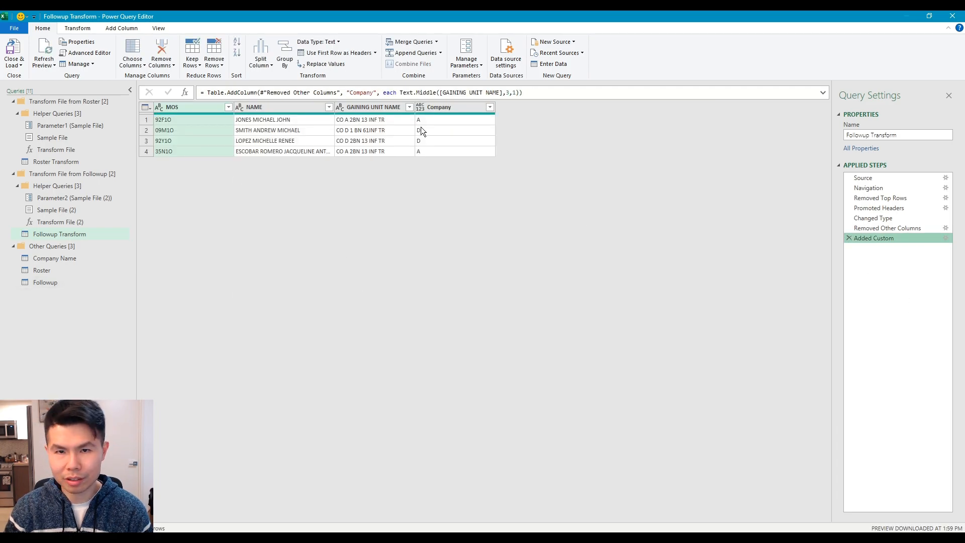
Step: Merge Followup Transform with the Company Name query, matching Company to Letter with a Left Outer join
left_click(441, 104)
left_click(411, 43)
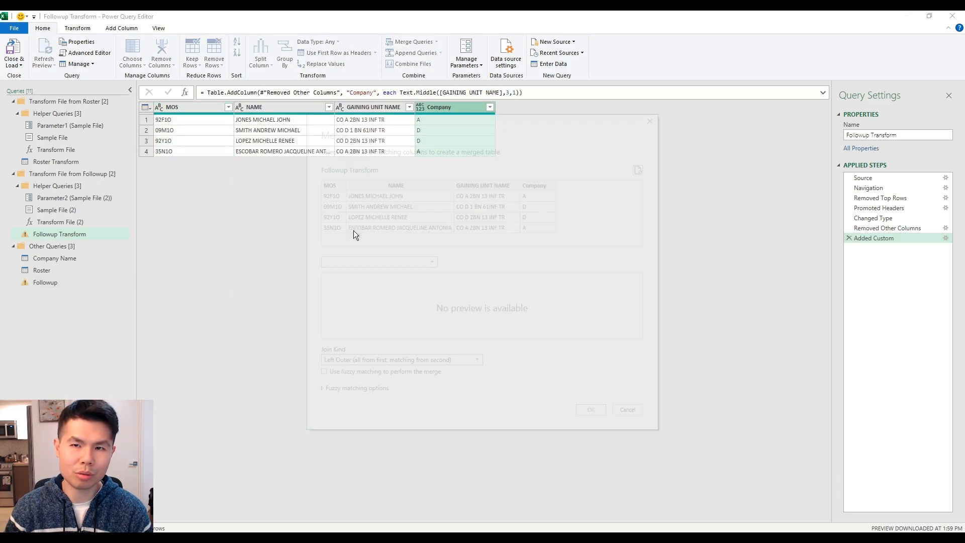
left_click(396, 257)
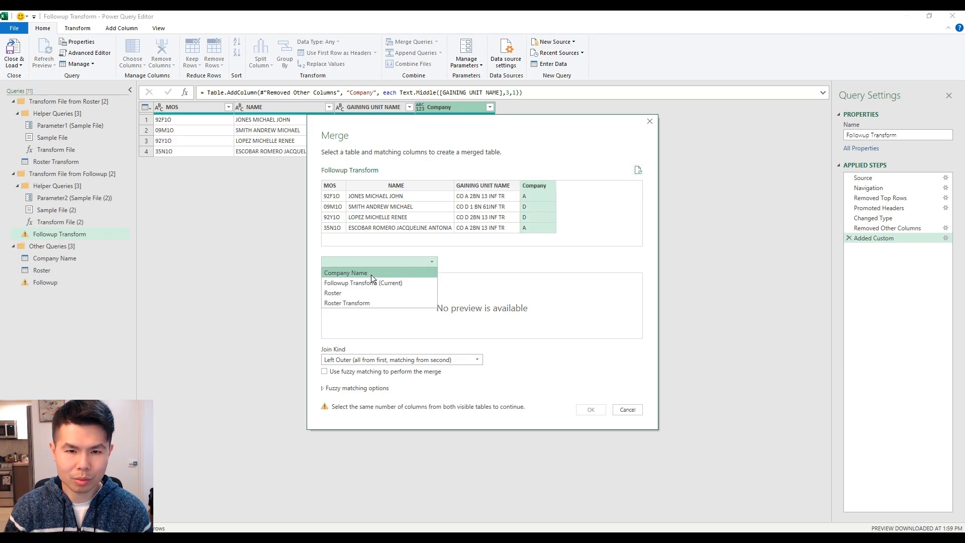
left_click(368, 272)
left_click(382, 279)
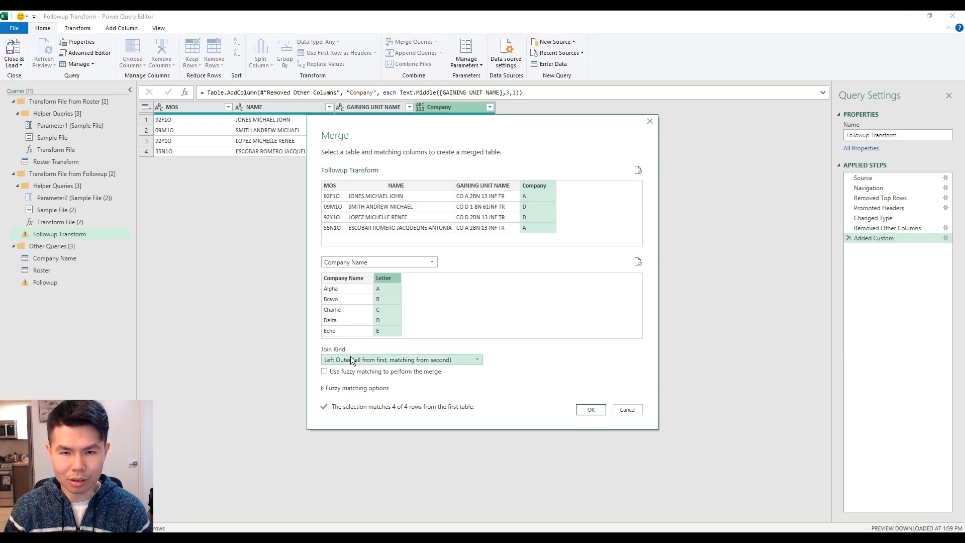
left_click(591, 409)
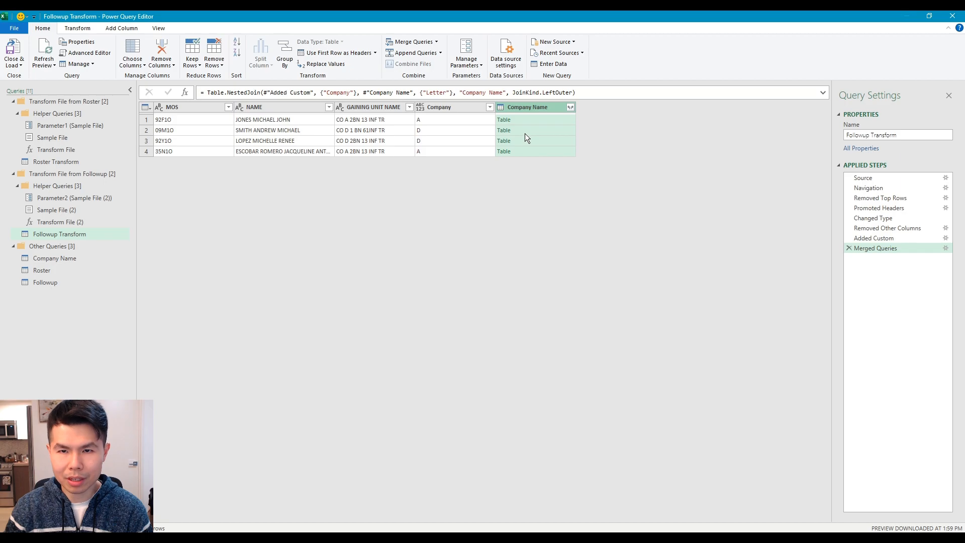
Step: Expand the merged Company Name column to only its Company Name field, excluding Letter and without the original column name as prefix
left_click(570, 107)
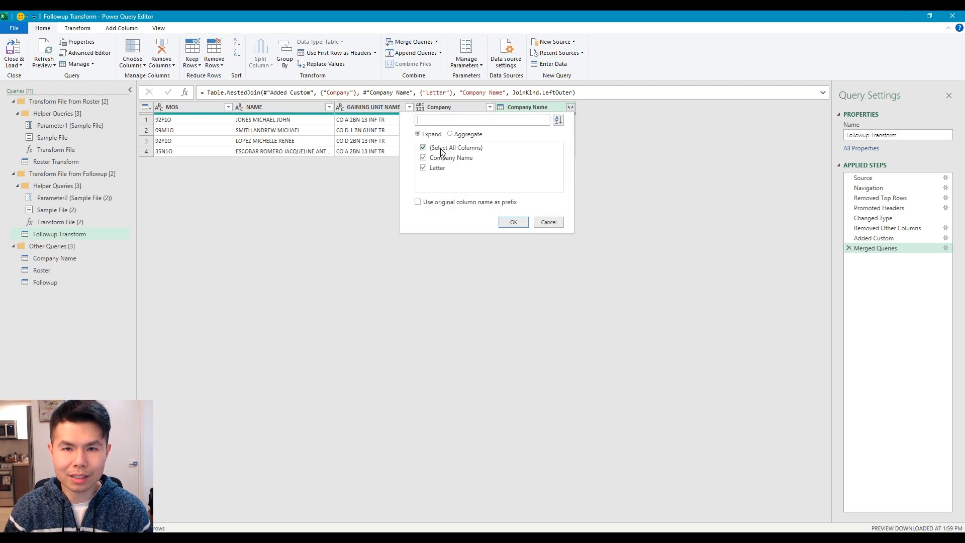
left_click(448, 166)
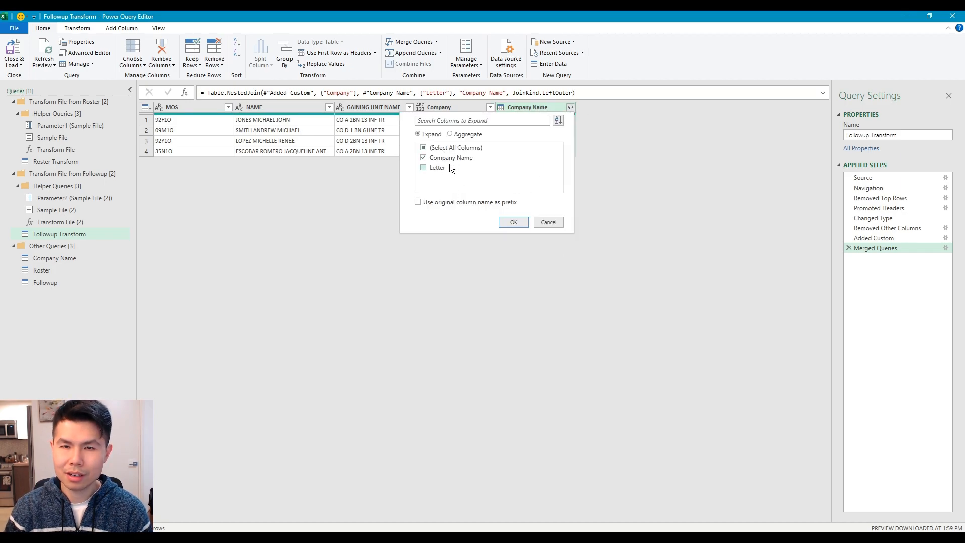
left_click(513, 222)
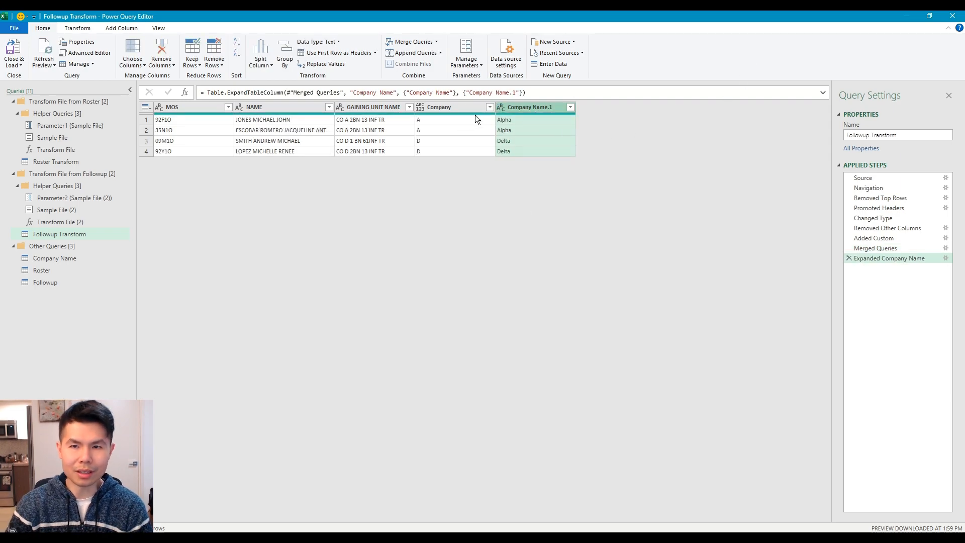
Step: Check the full company name against the NAME value in the first three rows of Followup Transform
left_click(296, 119)
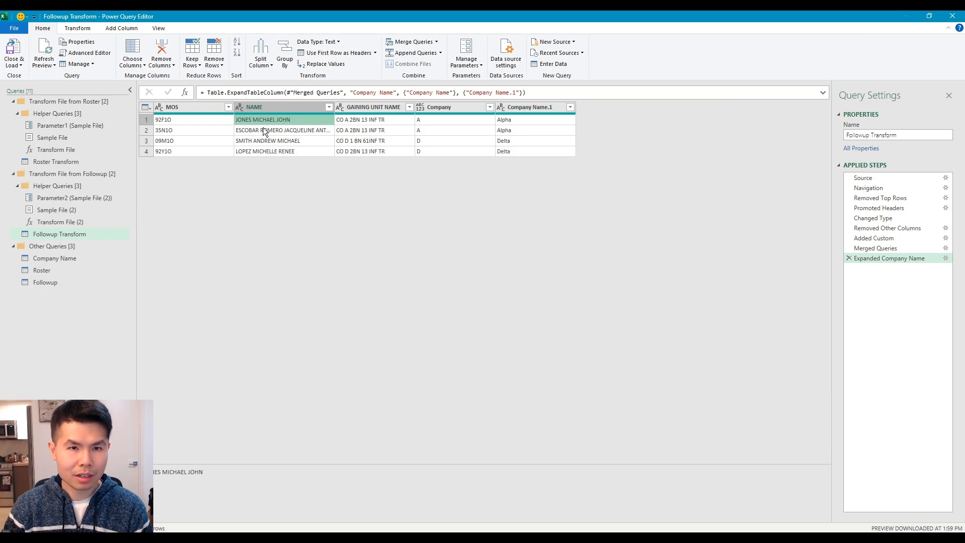
left_click(514, 120)
left_click(265, 132)
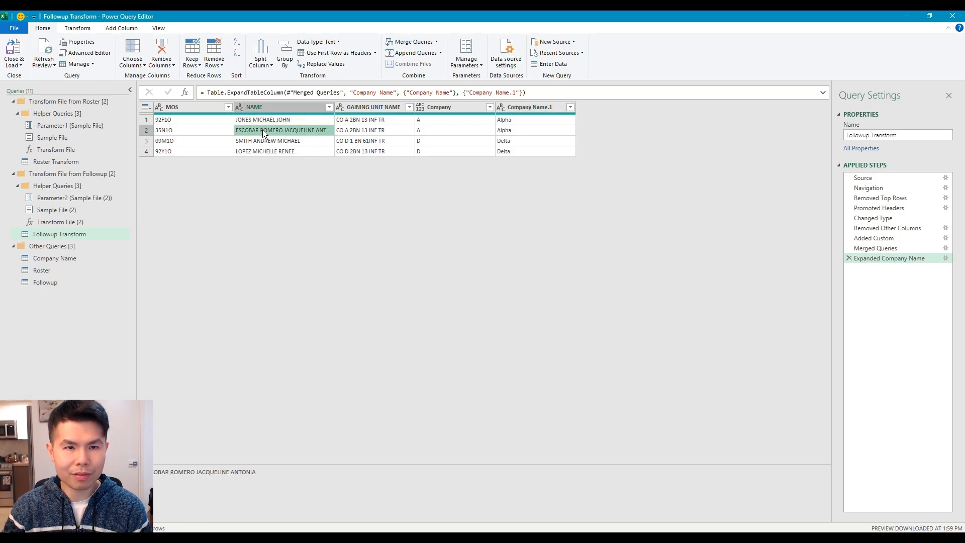
left_click(503, 132)
left_click(308, 142)
left_click(534, 142)
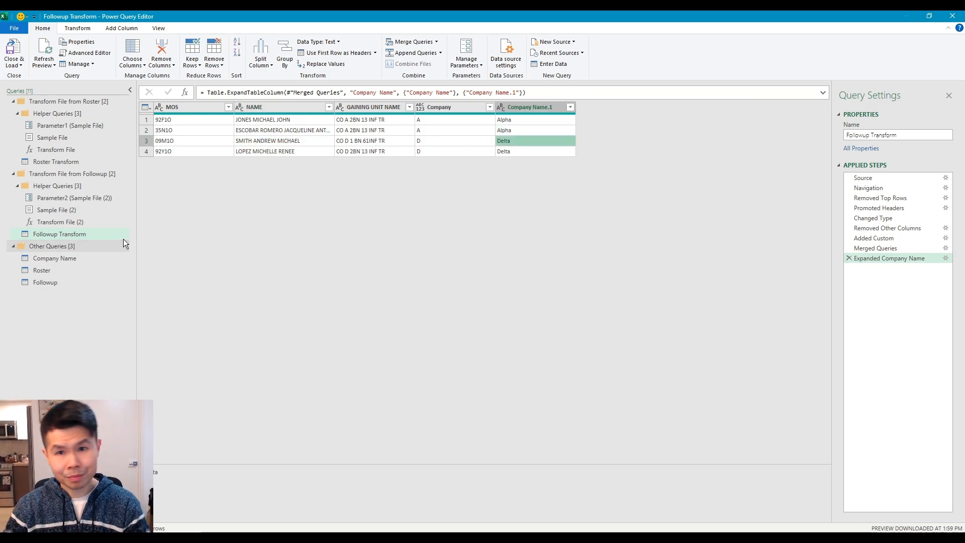
Step: Move the Roster query below Followup in the Other Queries group
left_click(84, 274)
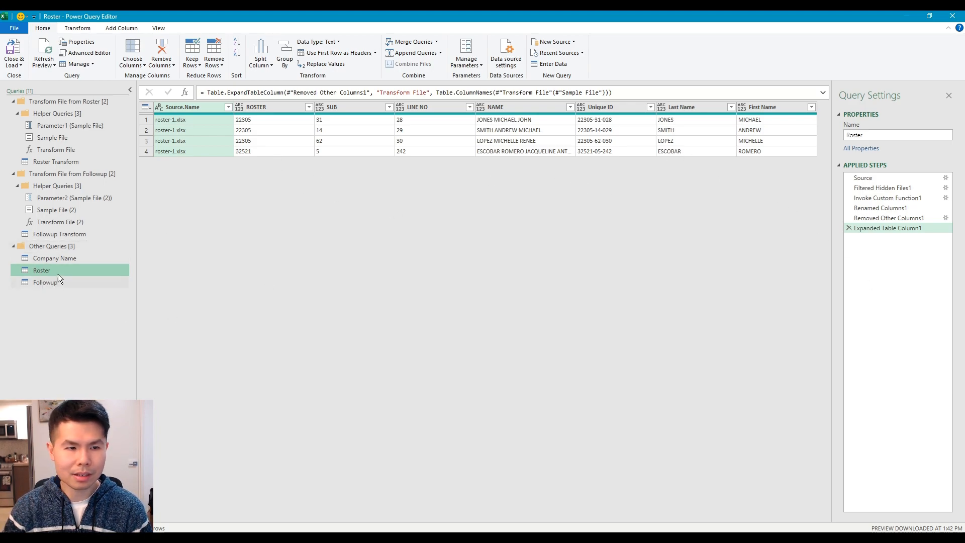
left_click_drag(48, 270, 48, 293)
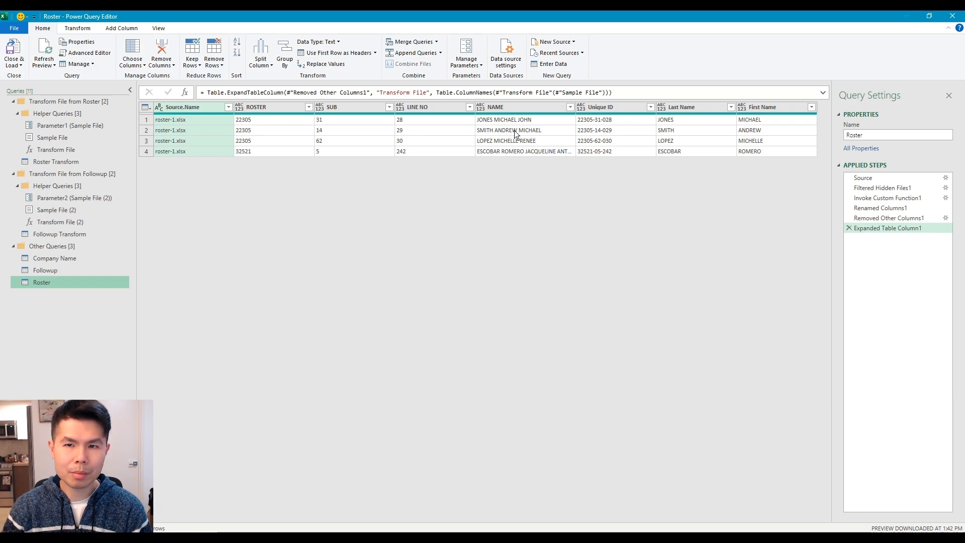
Step: Examine Roster's Unique ID, Last Name and First Name columns and compare Roster with Followup to find the NAME column they share
left_click(635, 110)
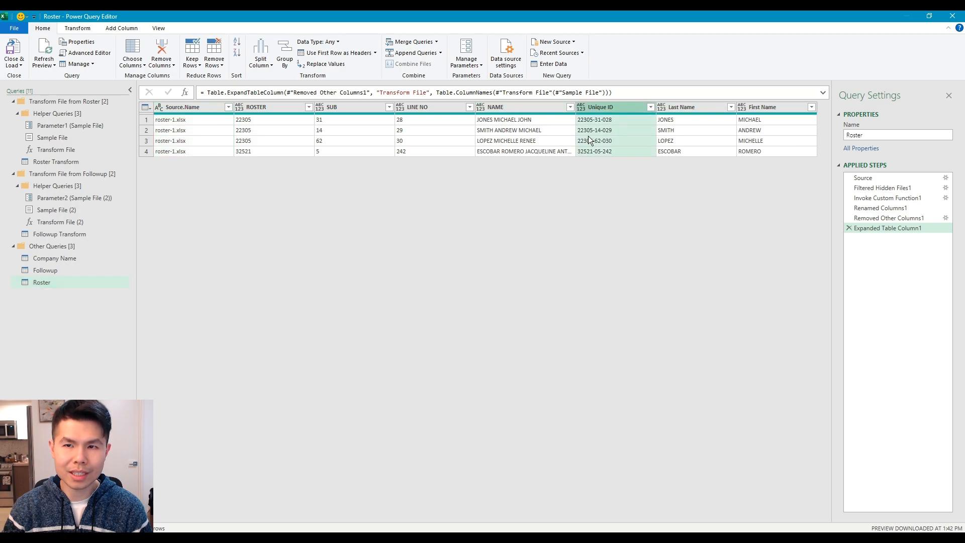
left_click(692, 110)
left_click(778, 107)
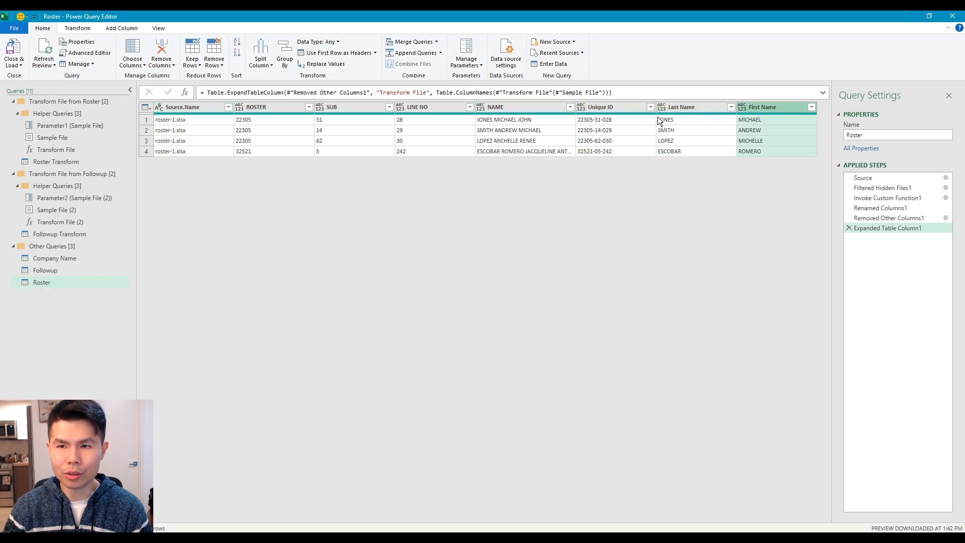
left_click(611, 107)
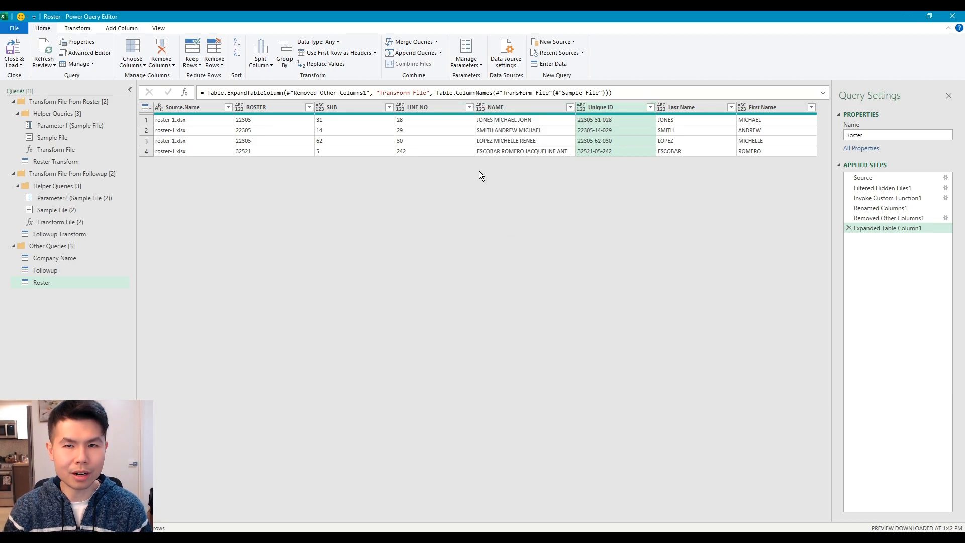
left_click(54, 270)
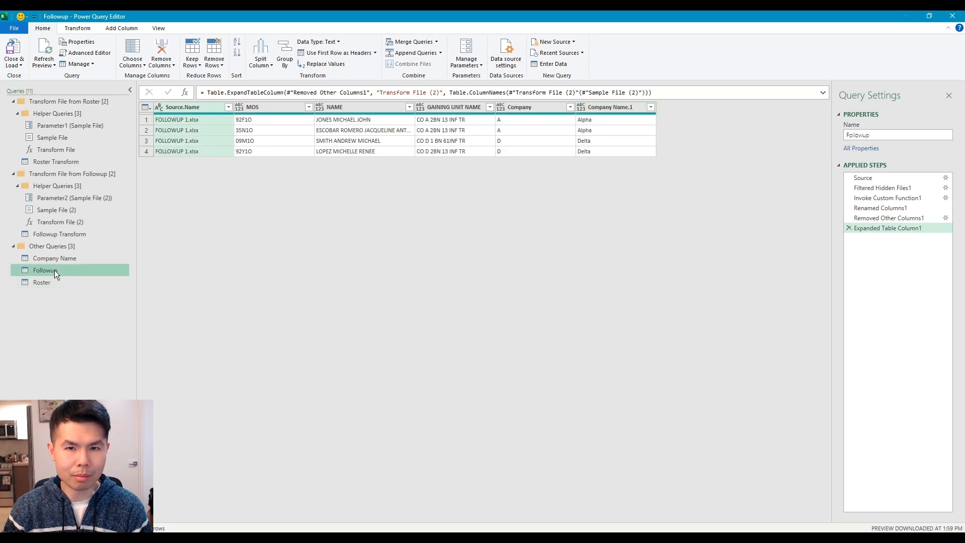
left_click(52, 281)
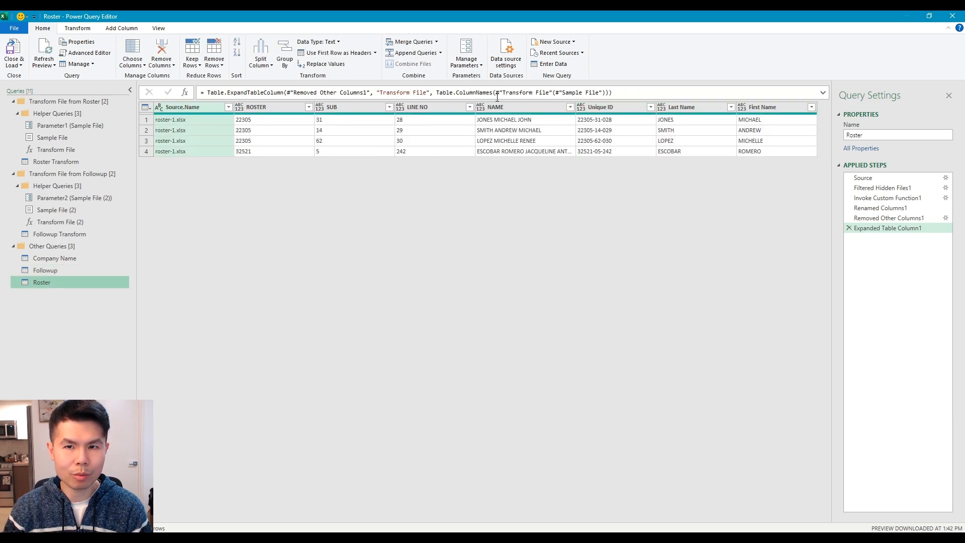
left_click(63, 270)
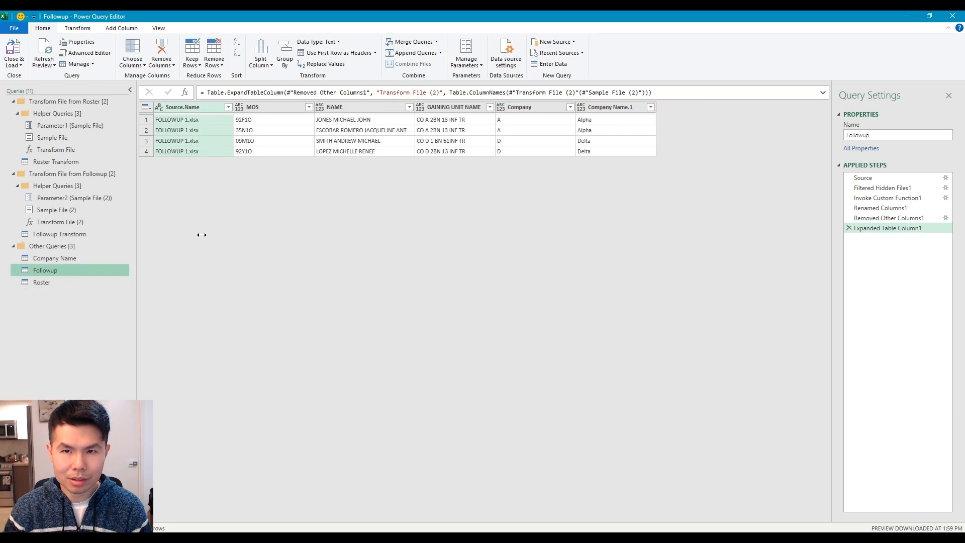
left_click(370, 106)
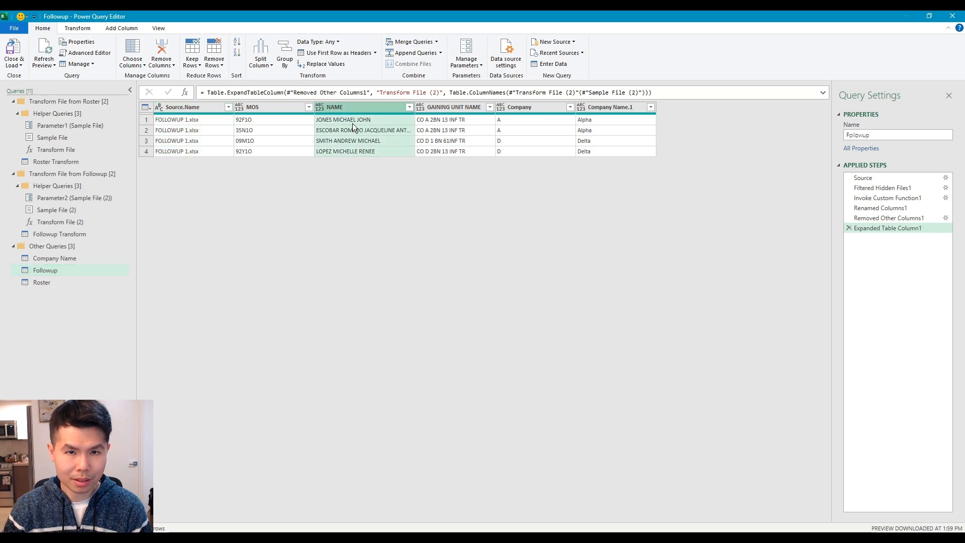
Step: Merge the Roster query with Followup Transform by matching their NAME columns, using a Left Outer join
left_click(64, 284)
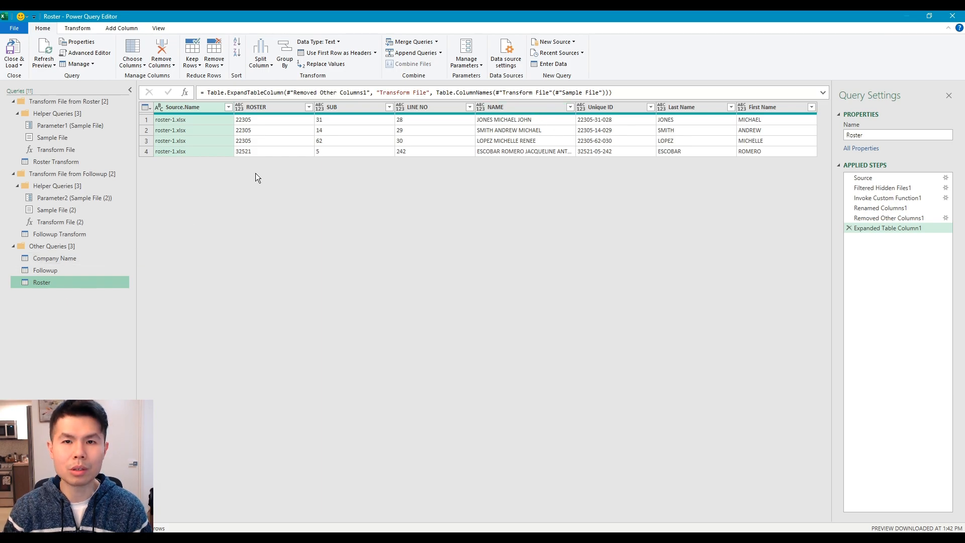
left_click(406, 41)
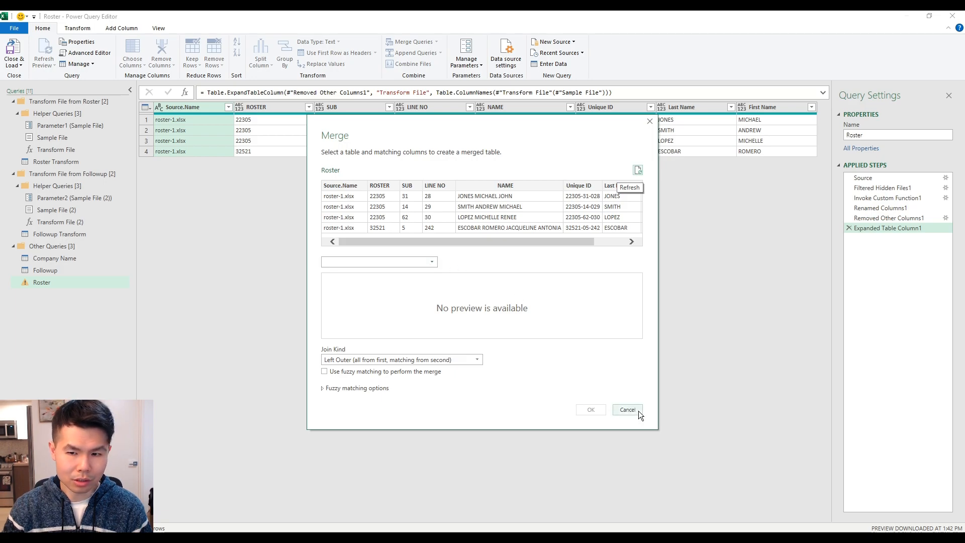
left_click(507, 185)
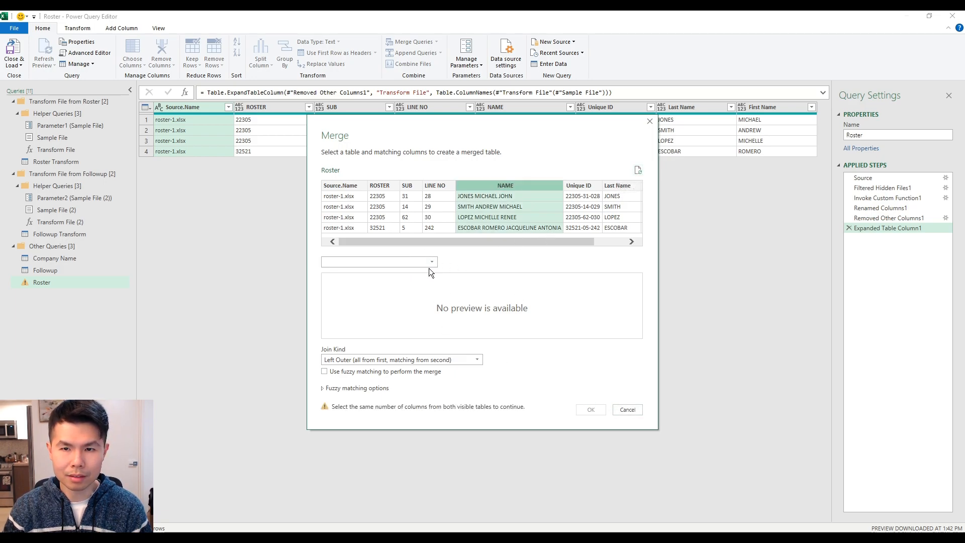
left_click(405, 262)
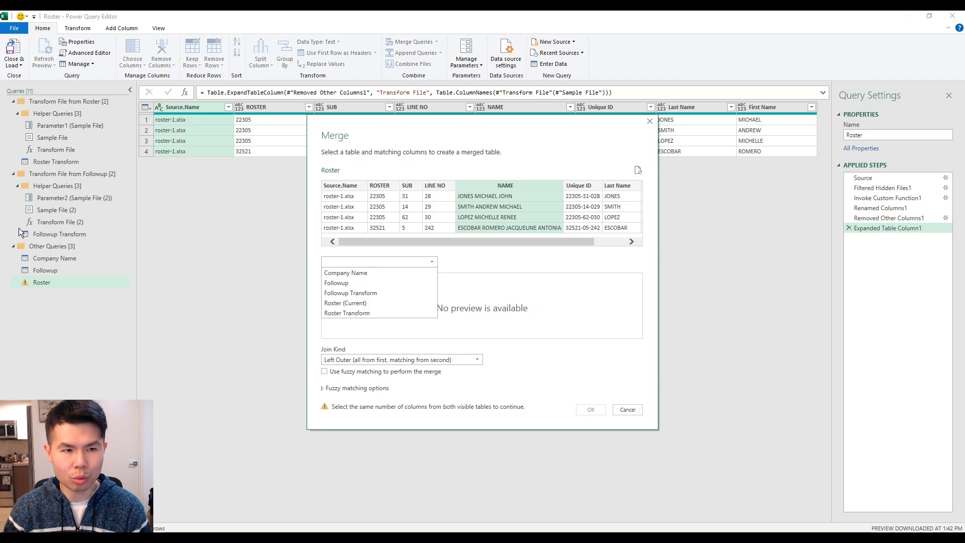
left_click(367, 293)
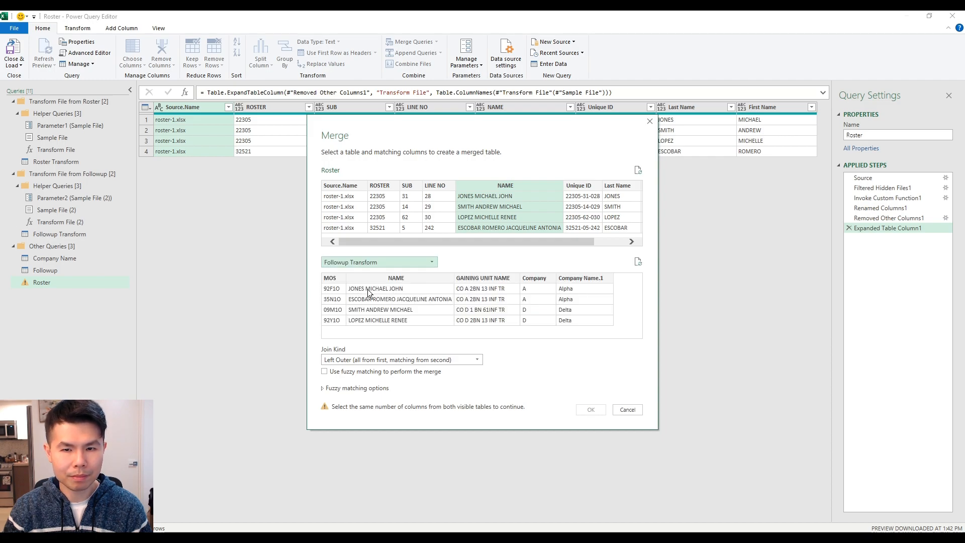
left_click(498, 279)
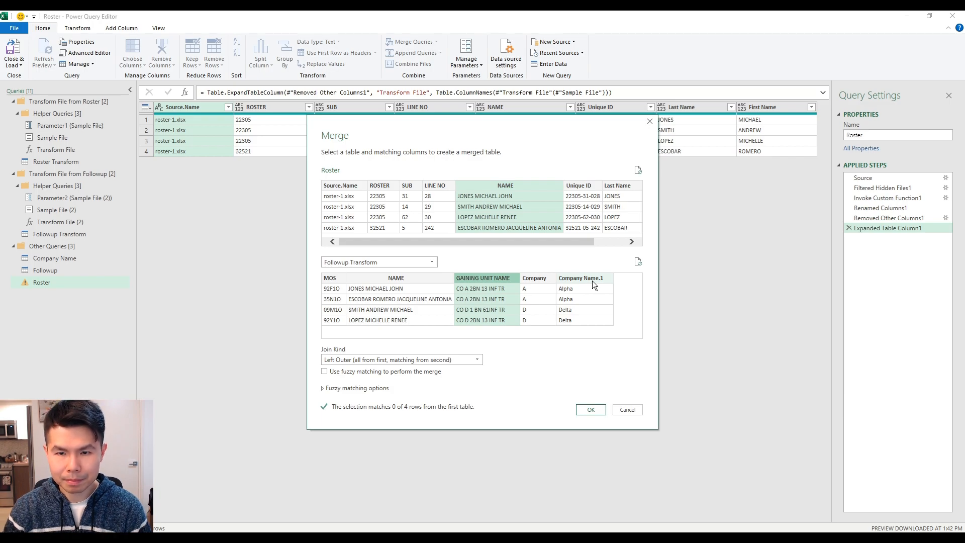
left_click(380, 312)
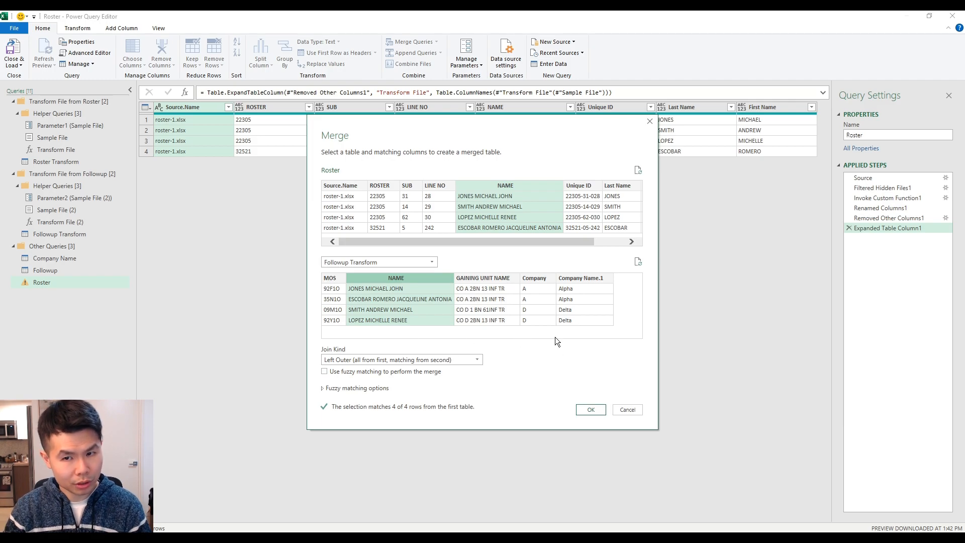
left_click(592, 278)
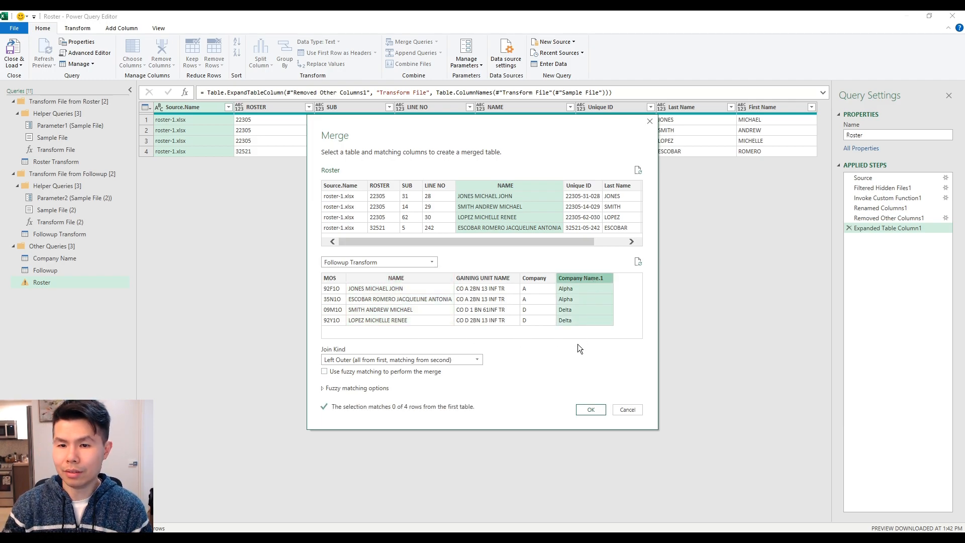
left_click(387, 278)
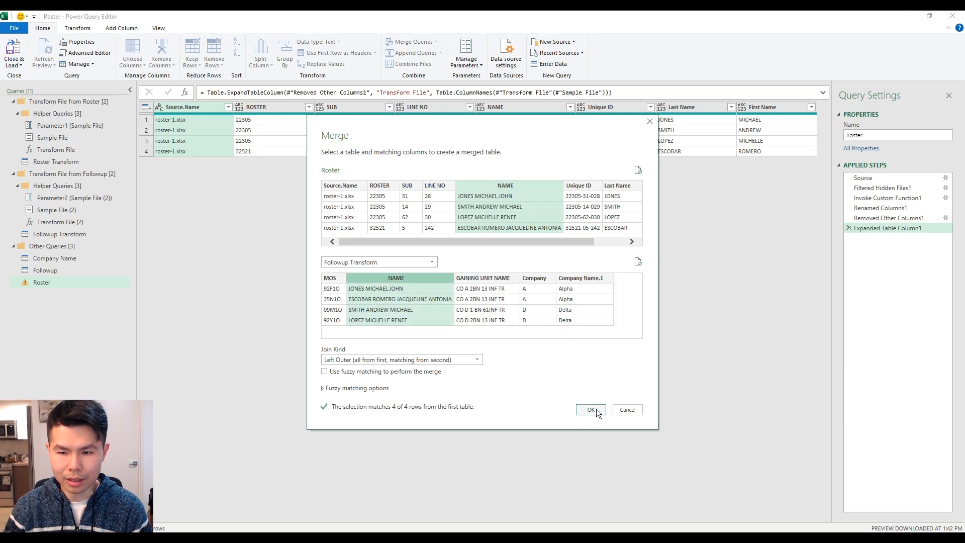
left_click(590, 409)
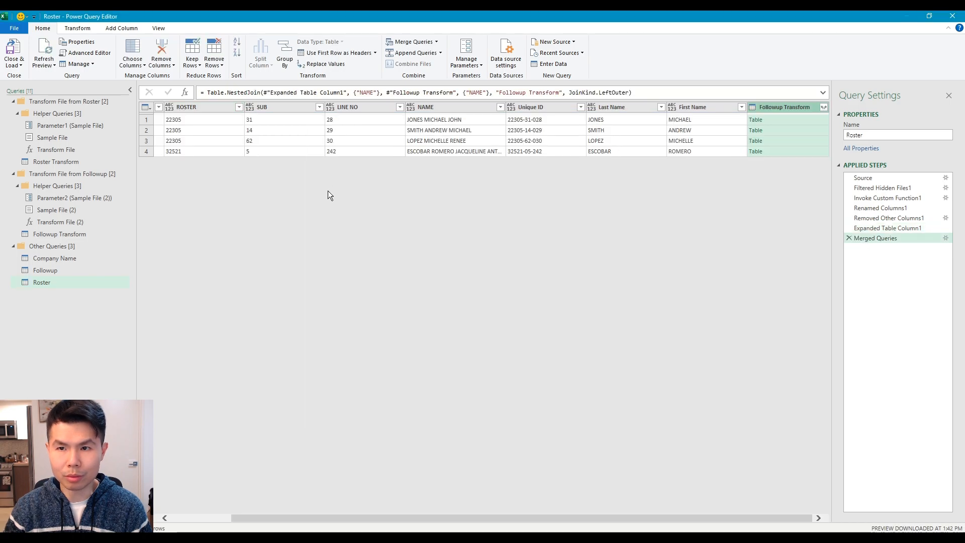
Step: Expand the merged Followup Transform column to only Company Name.1, without the original column name as prefix
left_click(824, 107)
left_click(710, 199)
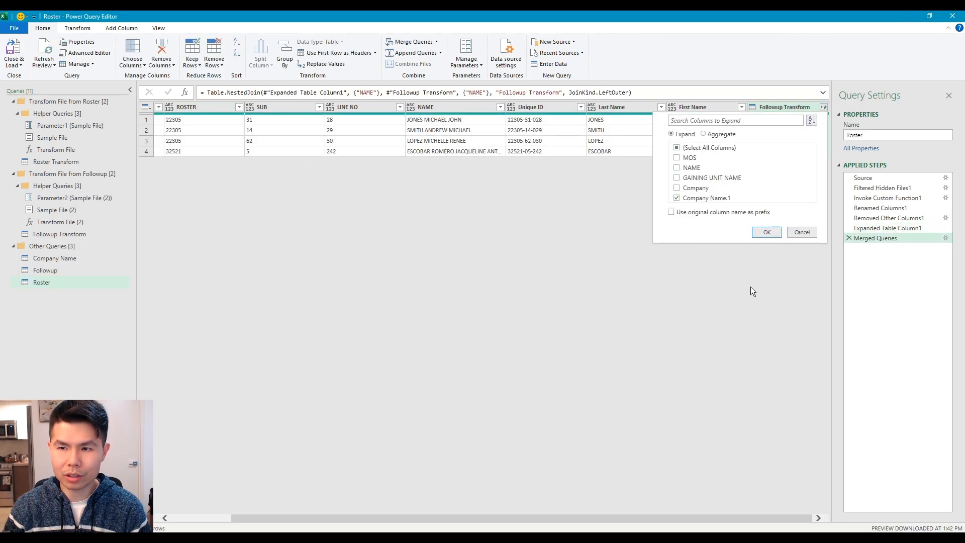
left_click(765, 233)
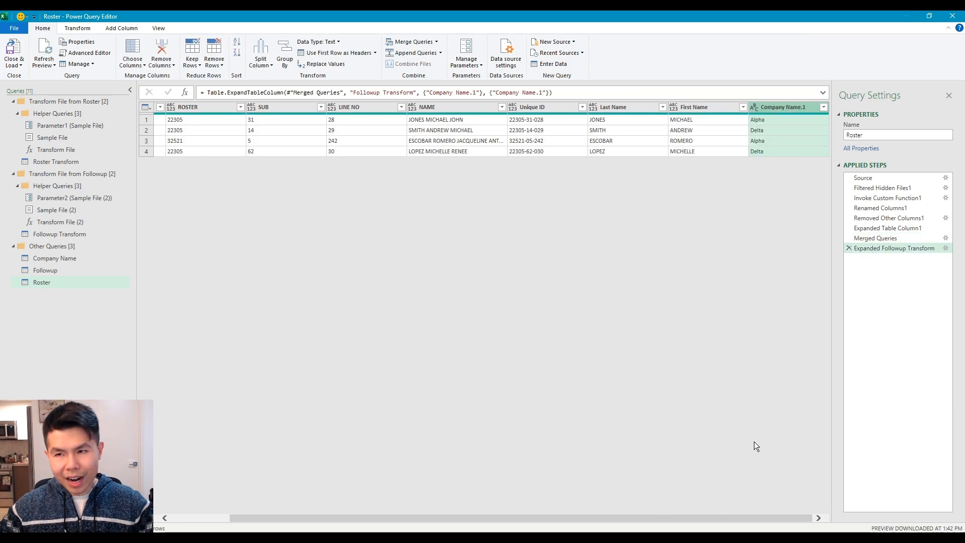
Step: Rename the Roster query as Final Roster
double_click(45, 281)
type("Fin")
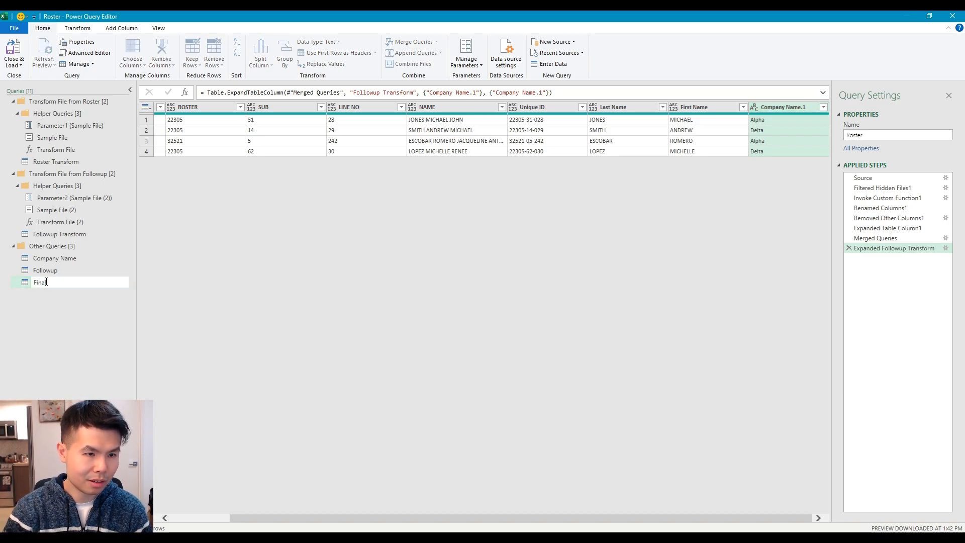
type("al Roster")
key("Return")
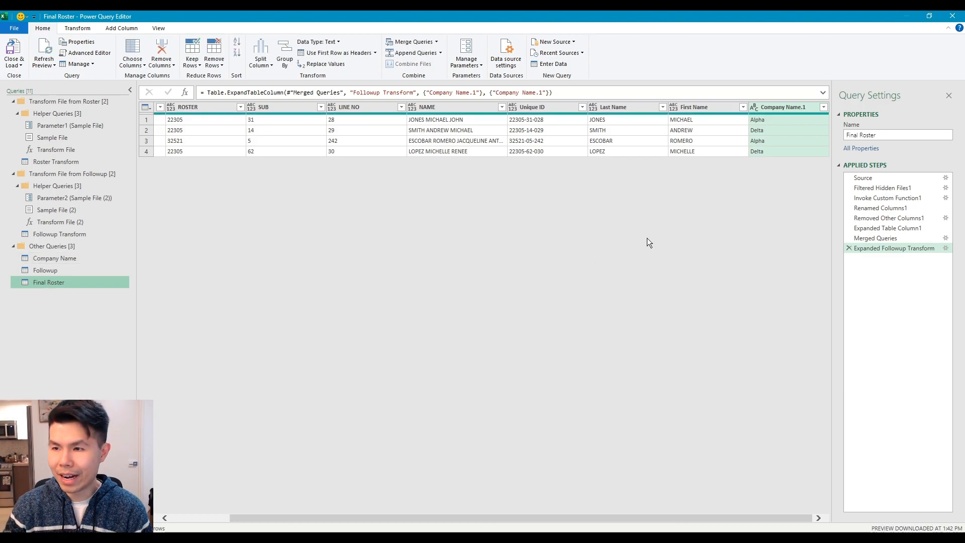
Step: Remove the NAME column from the Final Roster query
left_click_drag(675, 520, 470, 520)
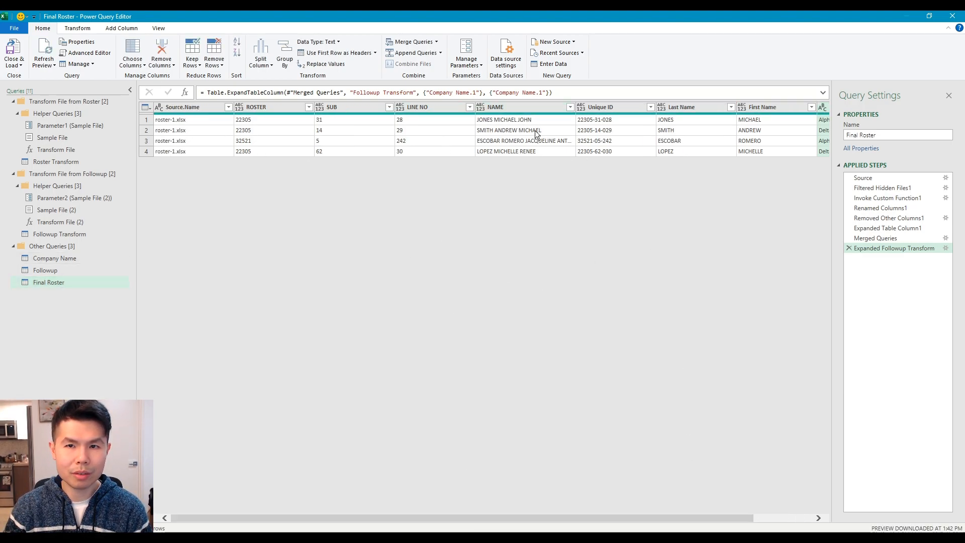
left_click(542, 112)
right_click(542, 111)
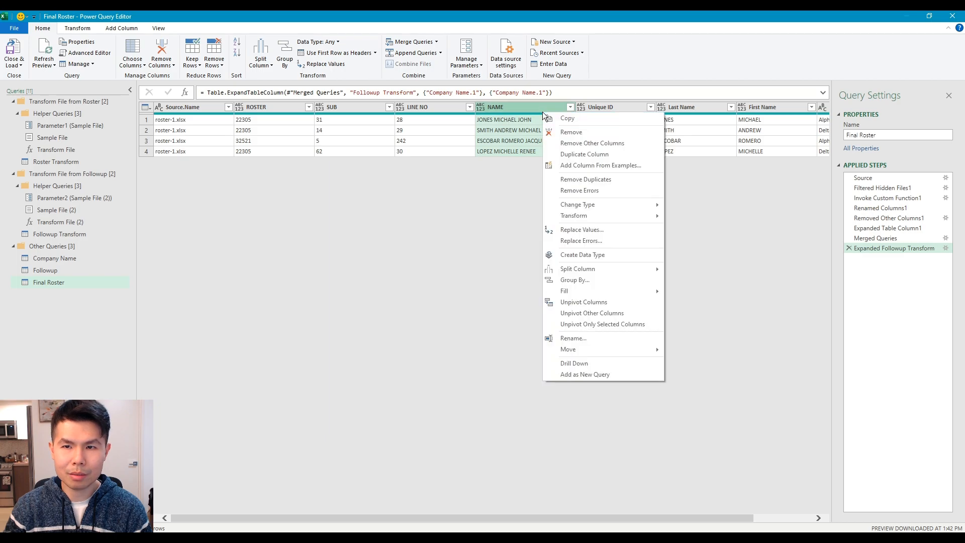
left_click(616, 136)
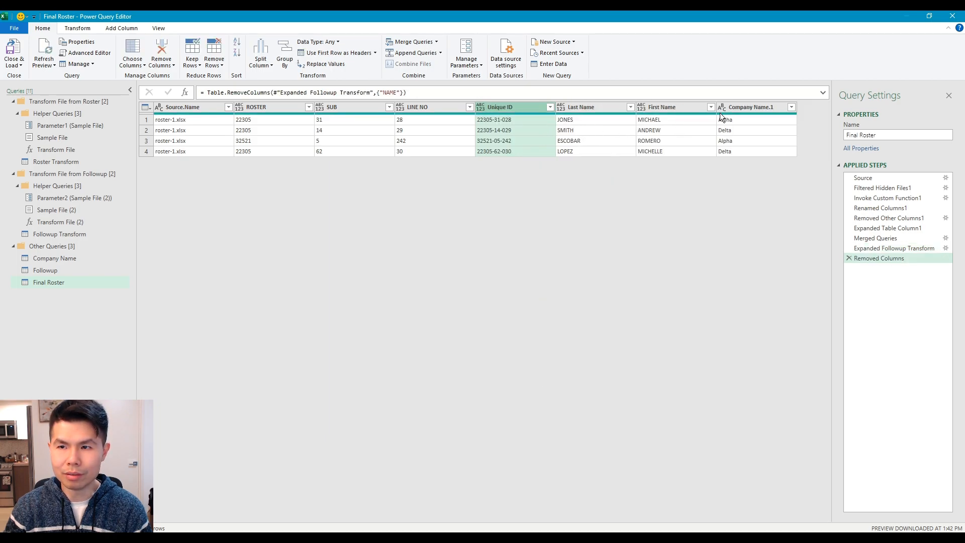
Step: Rename the Company Name.1 column as Company Name
left_click(759, 106)
double_click(761, 107)
double_click(763, 107)
key("BackSpace")
key("BackSpace")
key("Return")
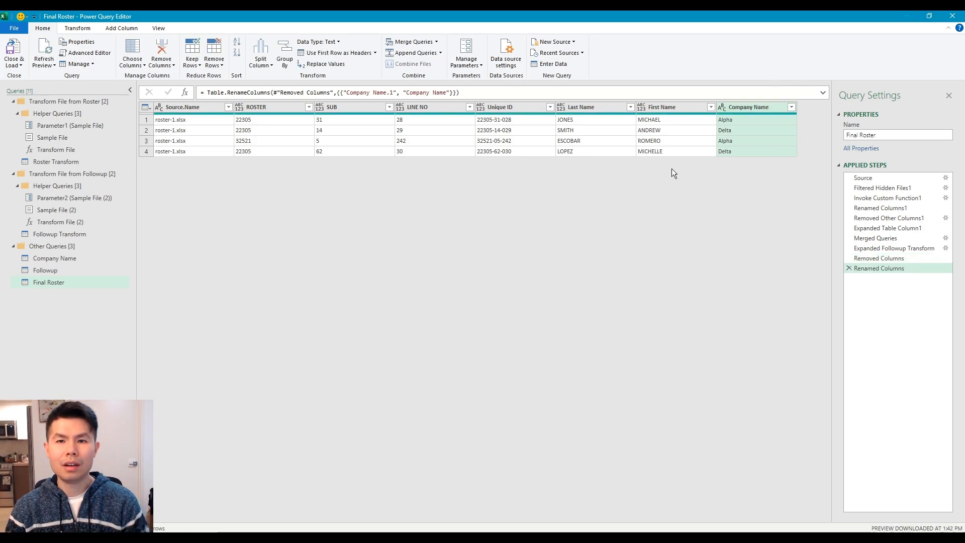
Step: Remove the ROSTER, SUB and LINE NO columns at the existing Removed Columns step, ahead of the rename, and accept inserting the step
left_click(427, 106)
left_click(282, 107, "shift")
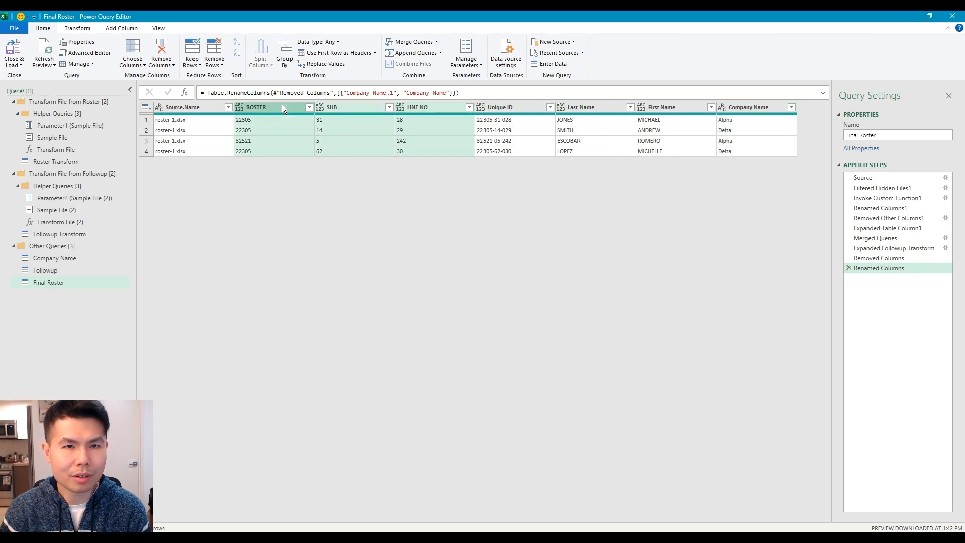
left_click(909, 259)
left_click(415, 106)
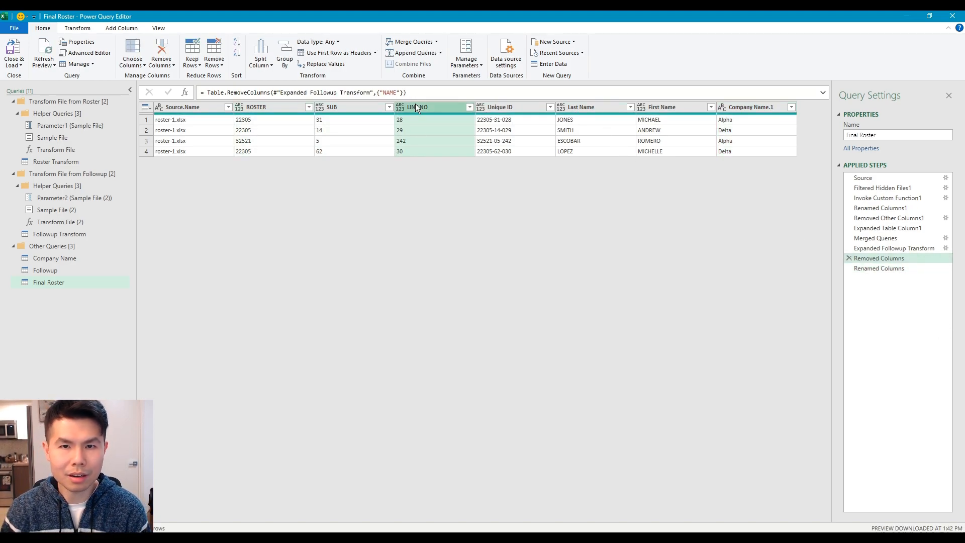
left_click(254, 107, "shift")
right_click(254, 107)
left_click(295, 127)
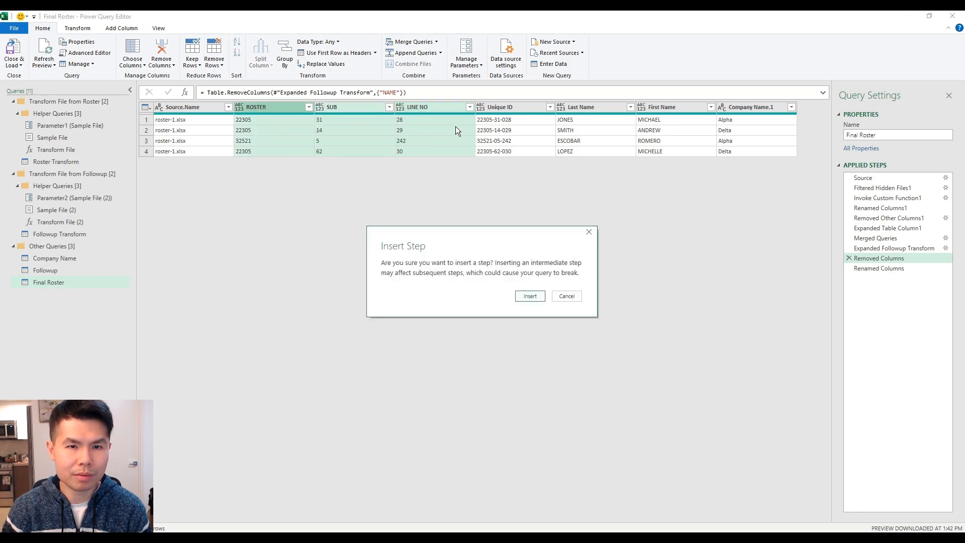
left_click(528, 295)
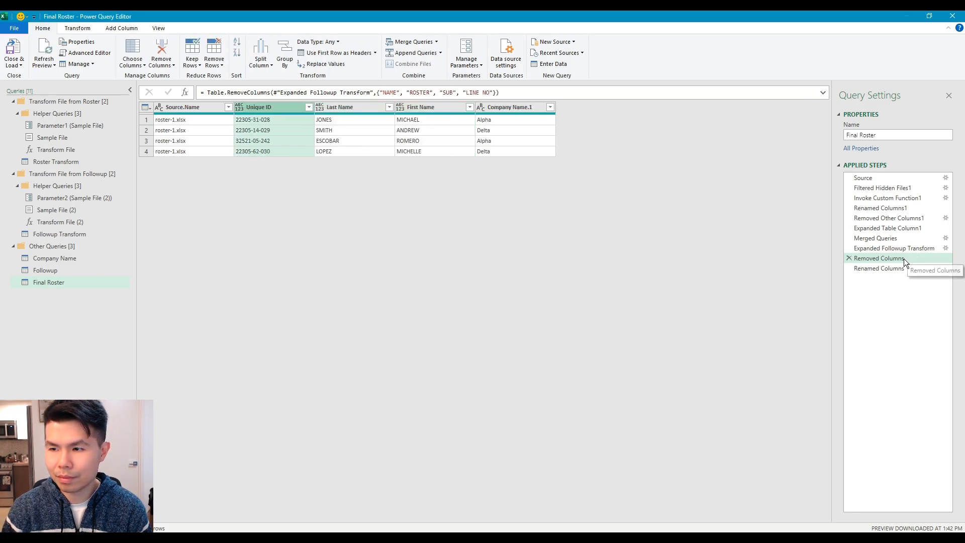
Step: Refresh the preview, close and load the queries into the workbook, and open the Roster sheet
left_click(45, 49)
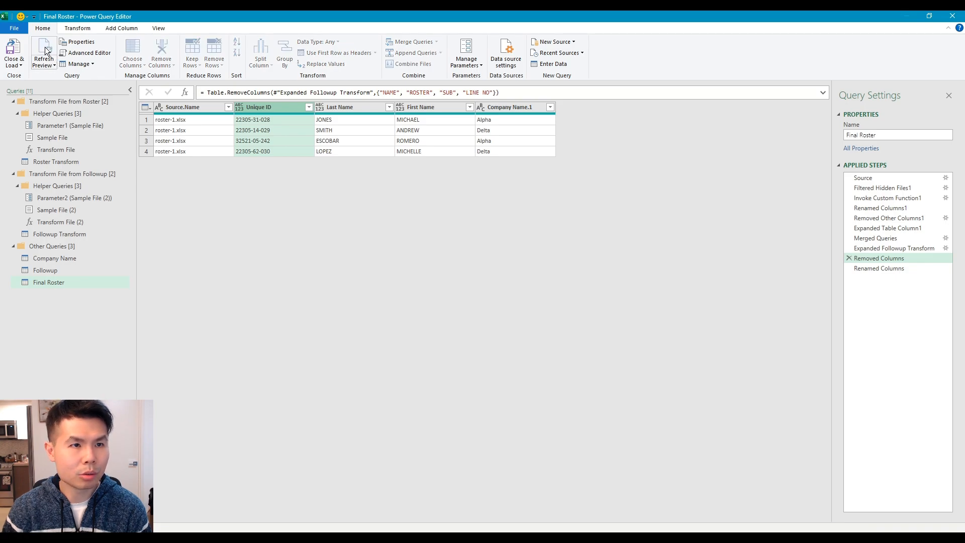
left_click(12, 50)
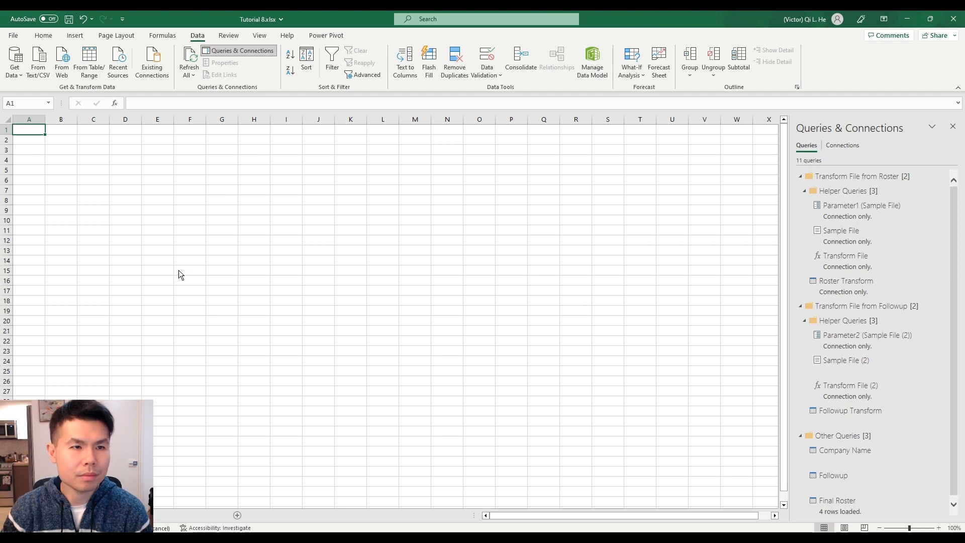
left_click(280, 266)
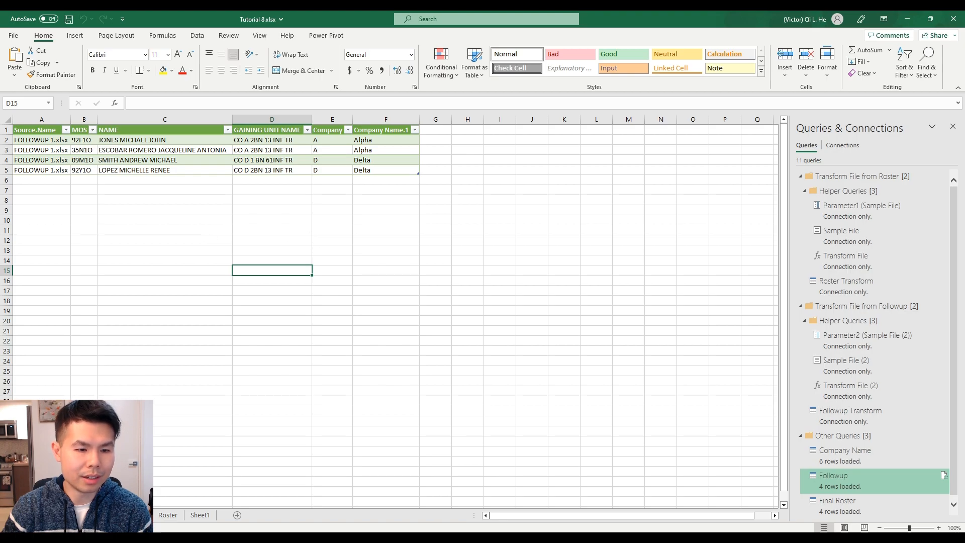
left_click(175, 516)
left_click(221, 324)
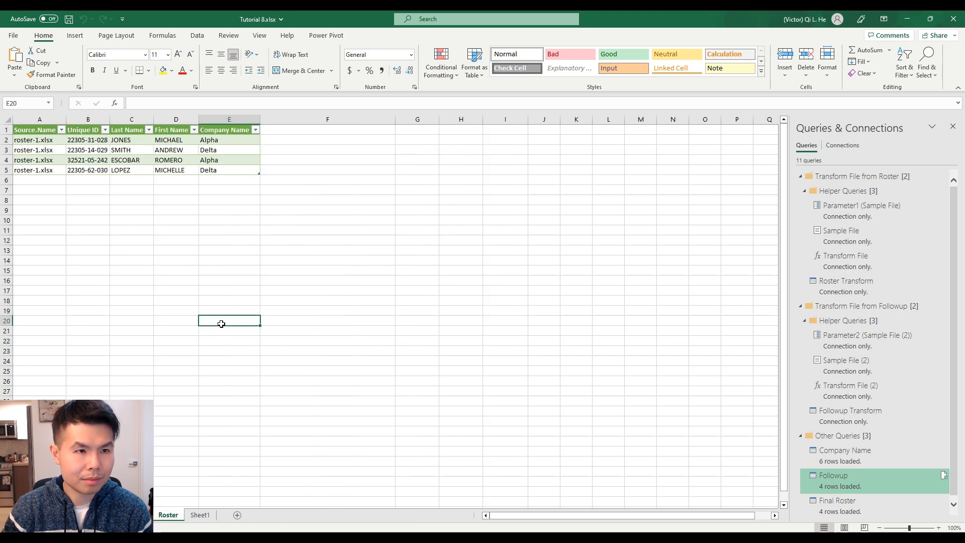
Step: Switch to Upwork test roster.xlsx and examine the name, battalion, company and Student ID columns required on the FINAL COMPLETE ROSTER sheet
left_click(331, 532)
left_click(185, 502)
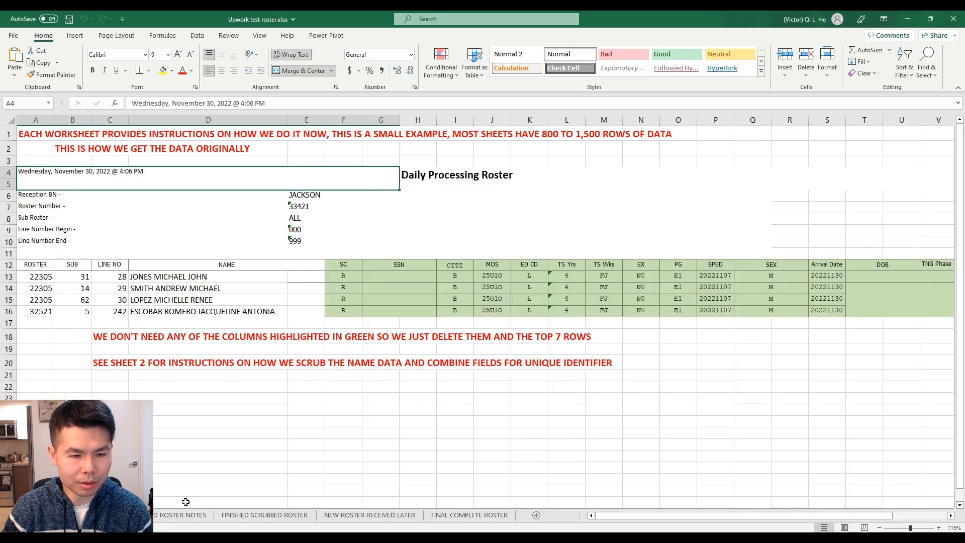
left_click(484, 520)
left_click(193, 274)
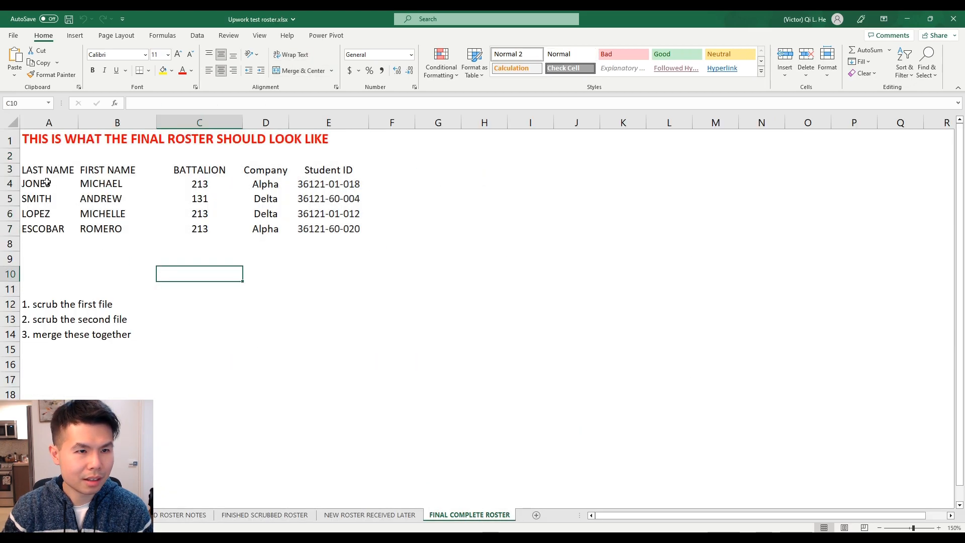
left_click_drag(45, 183, 118, 228)
left_click_drag(199, 170, 265, 228)
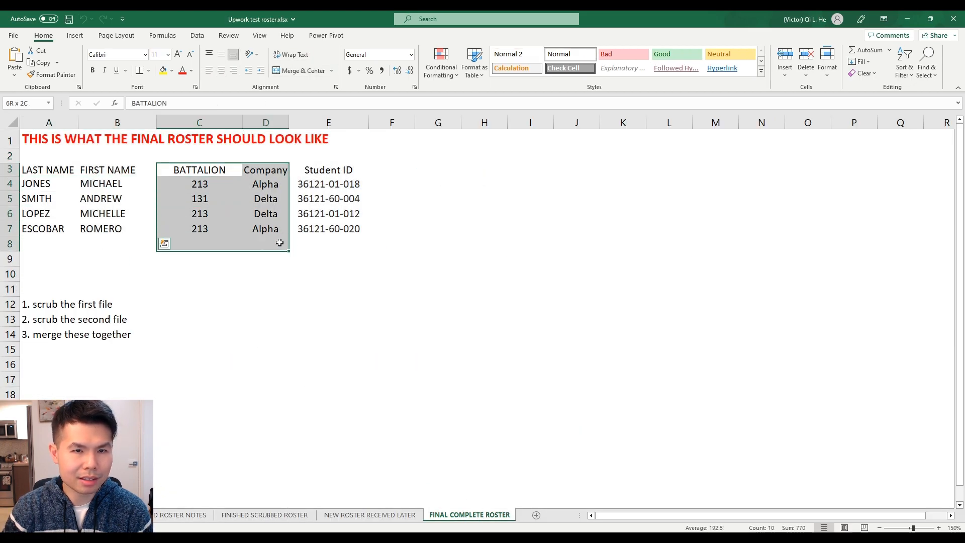
left_click_drag(328, 170, 340, 227)
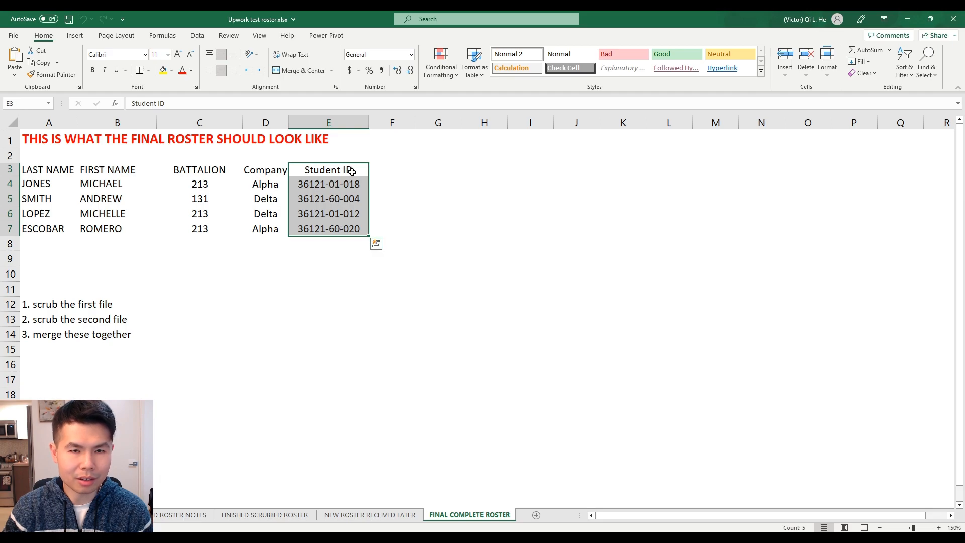
left_click(274, 170)
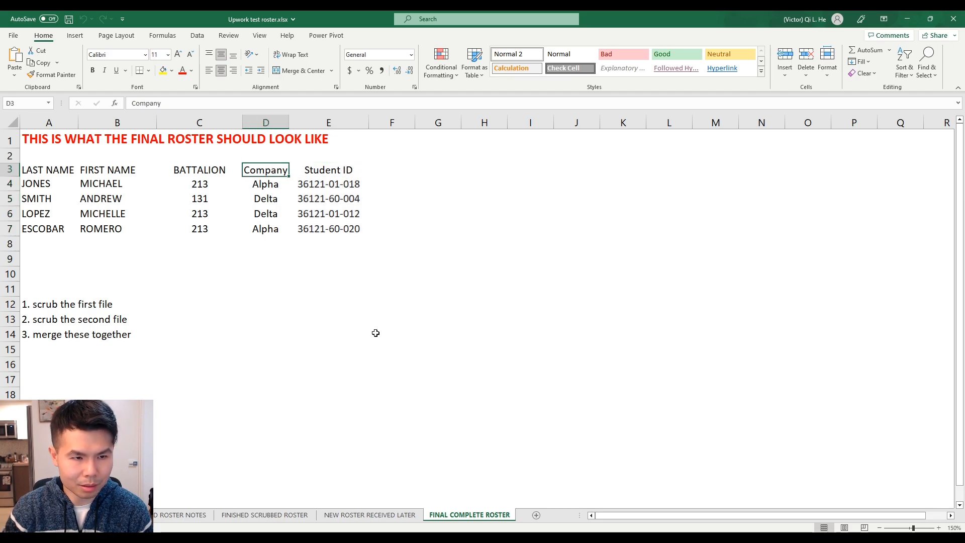
Step: Return to Tutorial 8.xlsx and open the Company Name query for editing in Power Query Editor
key("alt+Tab")
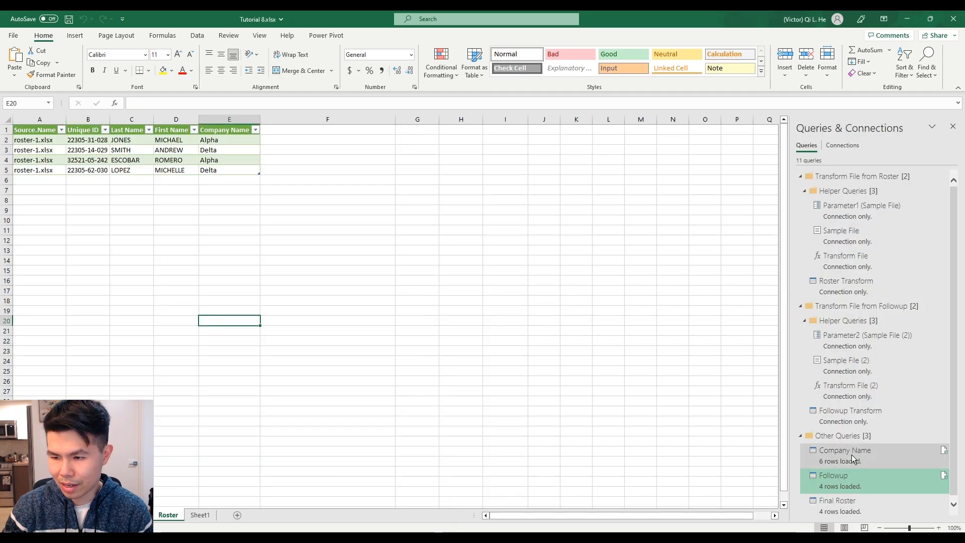
right_click(852, 460)
left_click(884, 355)
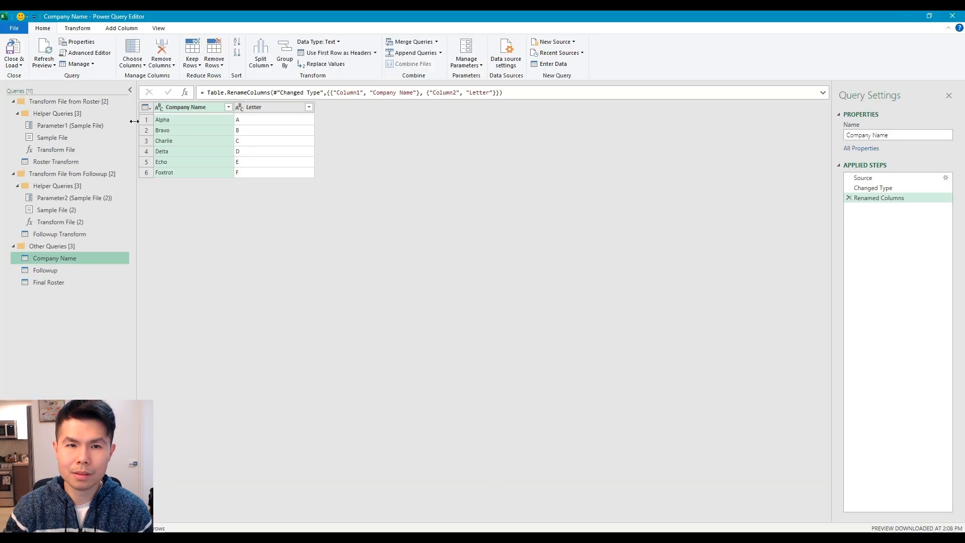
Step: Rename the Company Name column in the Final Roster query as Company
left_click(65, 281)
double_click(522, 107)
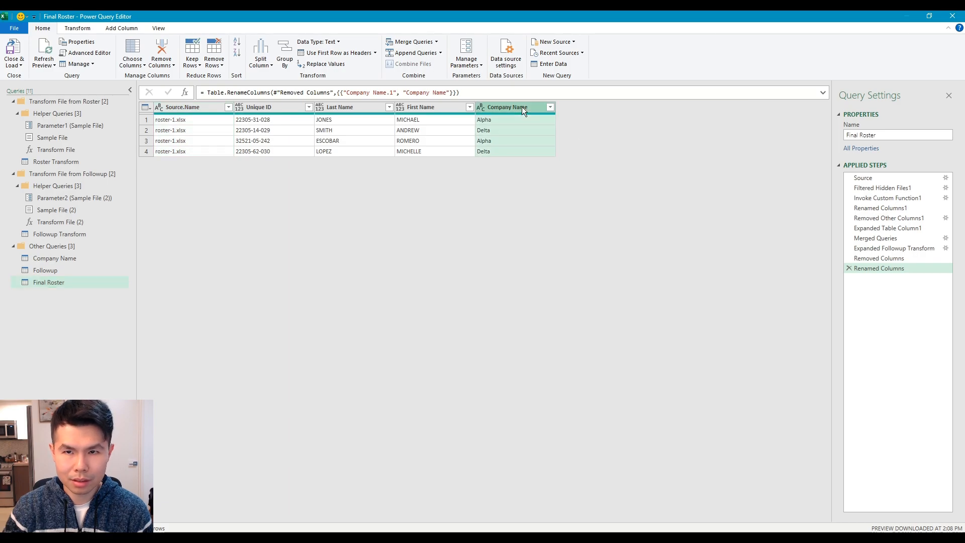
double_click(522, 107)
key("Return")
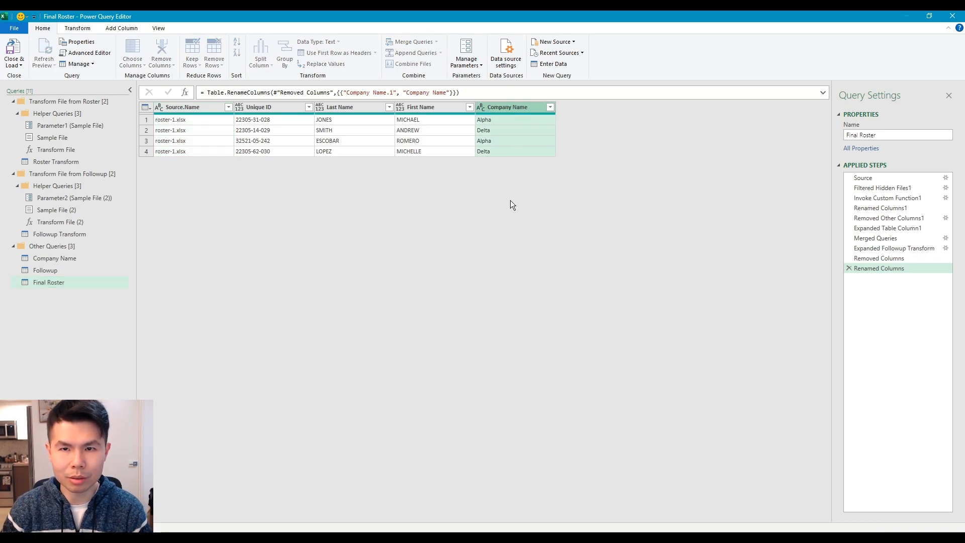
left_click(423, 108)
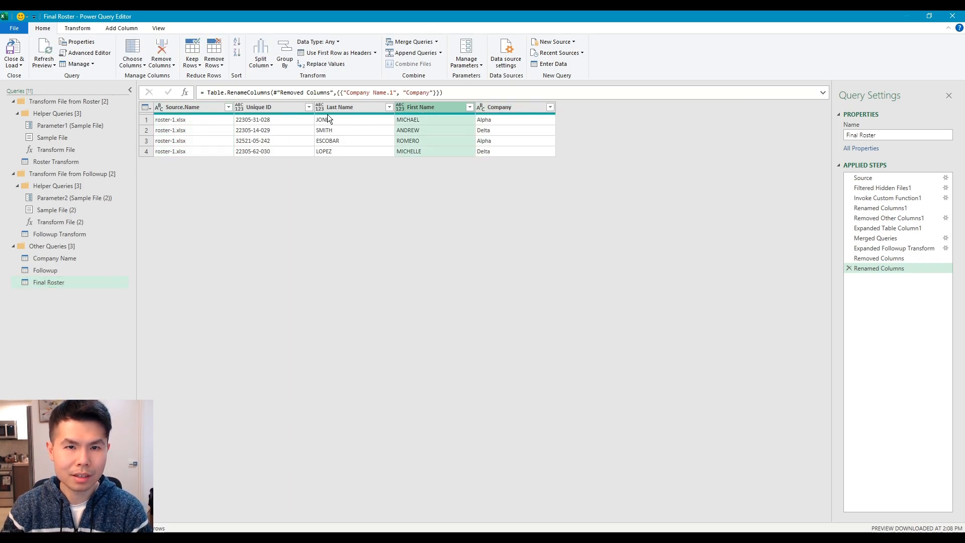
Step: Rename the Unique ID column as Student ID
double_click(262, 107)
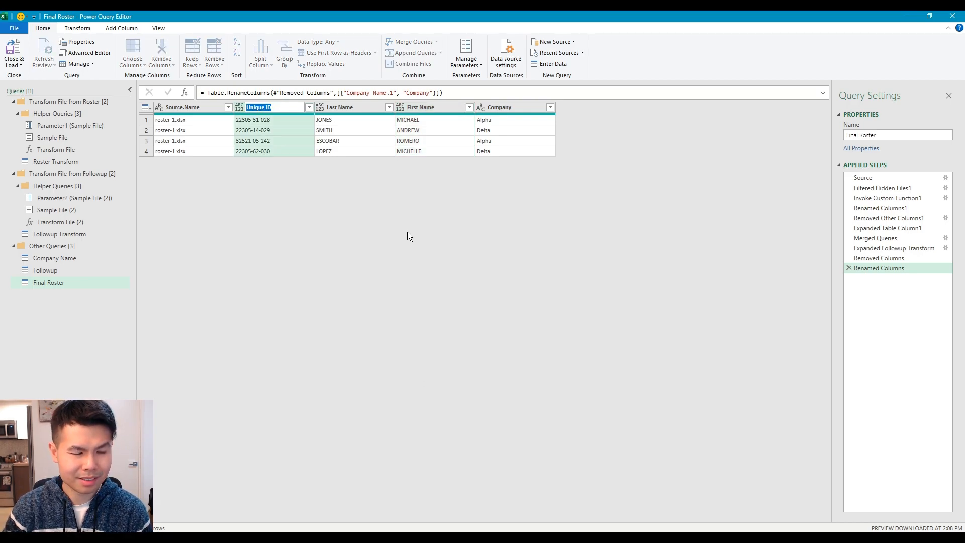
type("Stud")
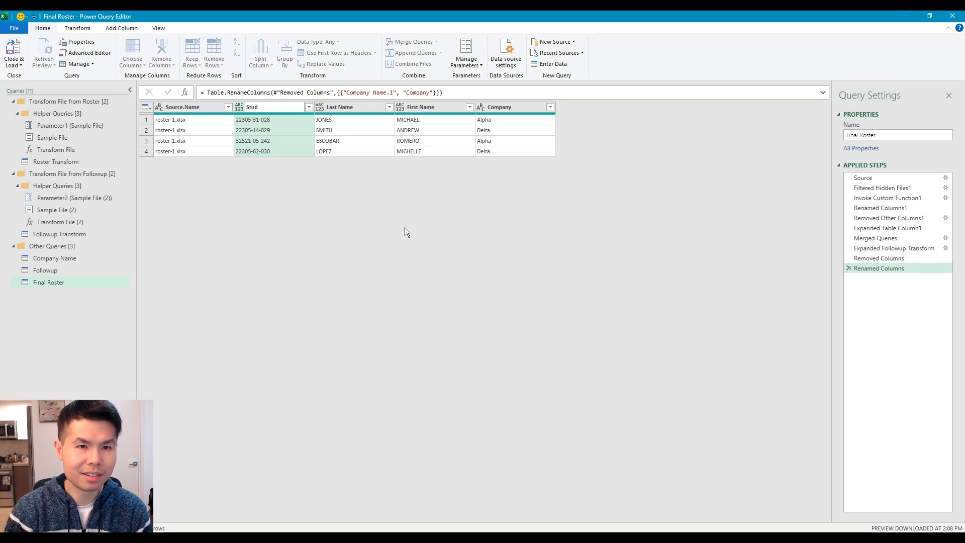
type("ent ID")
key("Return")
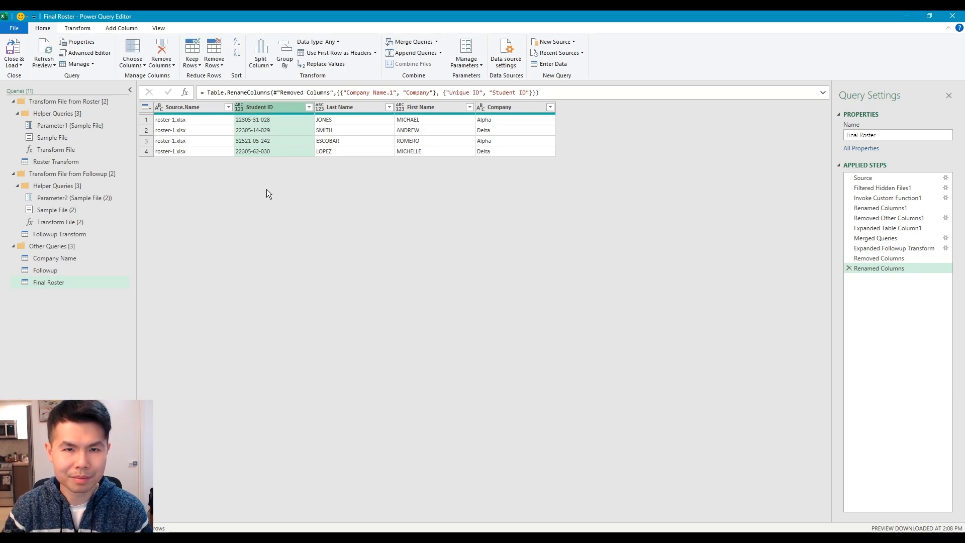
Step: Reorder the columns as Source.Name, Last Name, First Name, Company and Student ID
left_click_drag(279, 106, 328, 107)
left_click(254, 111)
left_click_drag(440, 109, 383, 109)
left_click(507, 105)
left_click_drag(505, 110, 402, 115)
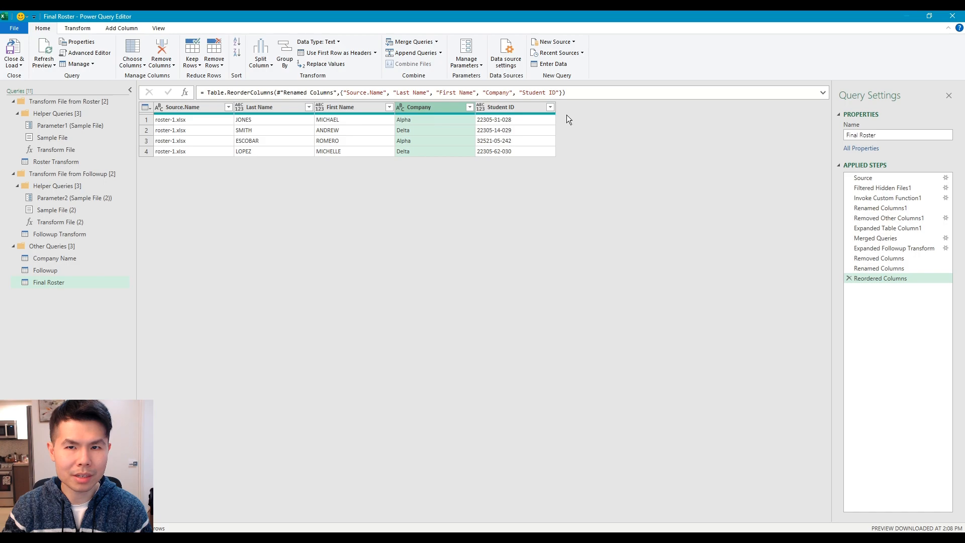
Step: Close and load the queries, open the Roster sheet and refresh all of the workbook's data
left_click(13, 50)
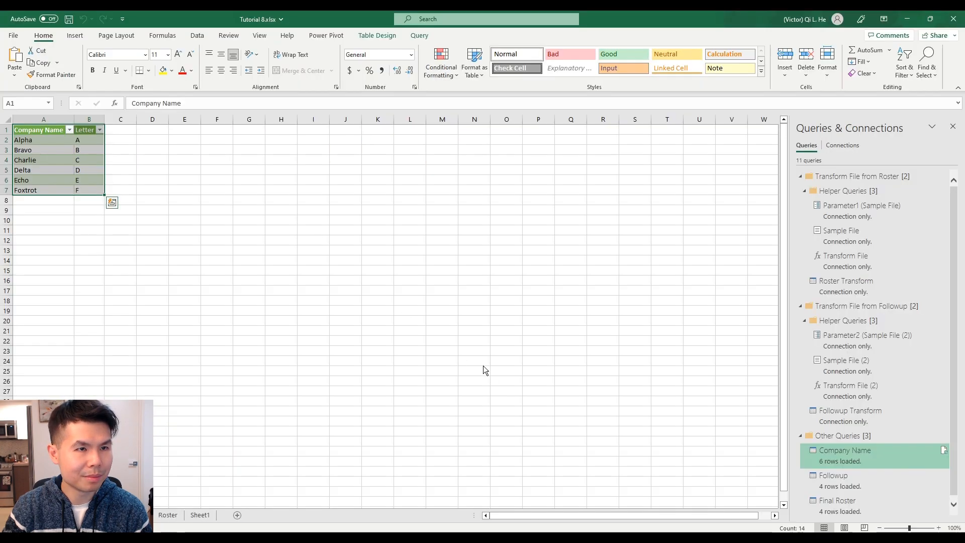
left_click(168, 515)
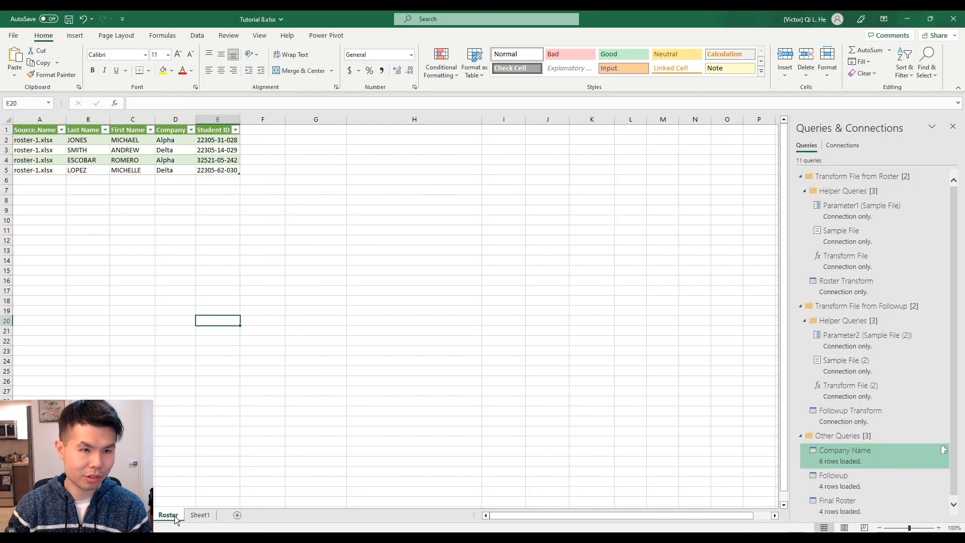
left_click(197, 35)
left_click(188, 57)
left_click(160, 153)
Step: Switch to Upwork test roster.xlsx and examine the scrubbing notes and the manually added Battalion and Graduation Date columns on FINISHED SCRUBBED ROSTER
left_click(331, 537)
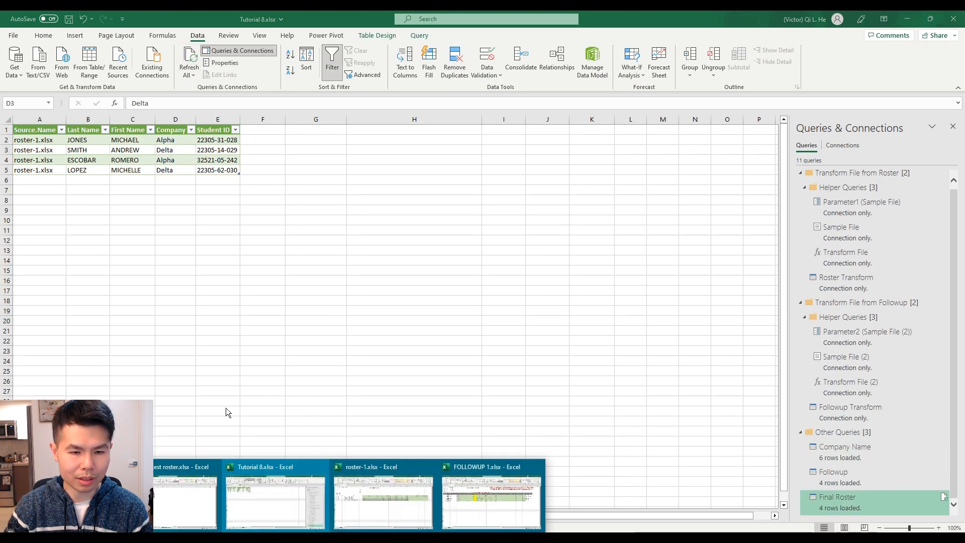
left_click(186, 486)
left_click_drag(328, 174, 44, 231)
left_click_drag(199, 170, 198, 227)
left_click(95, 515)
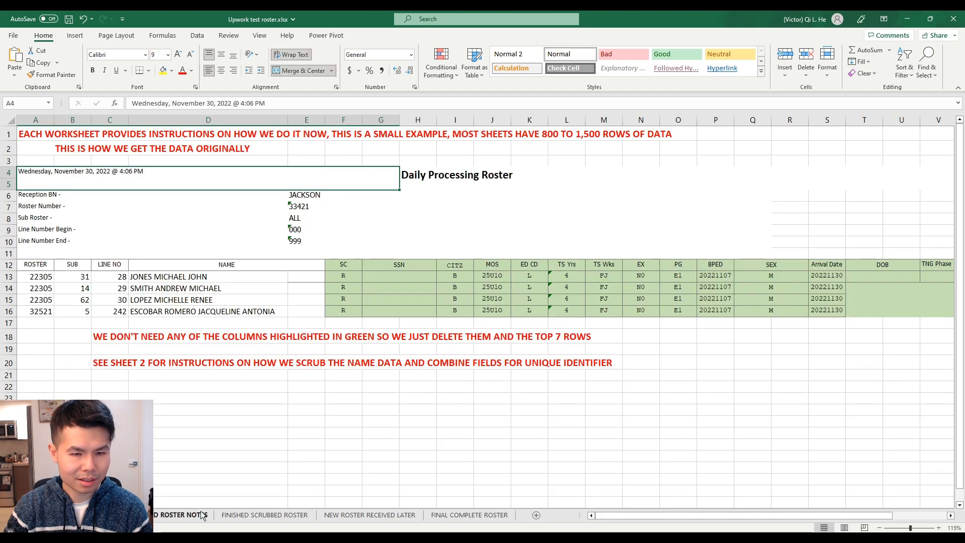
left_click(185, 512)
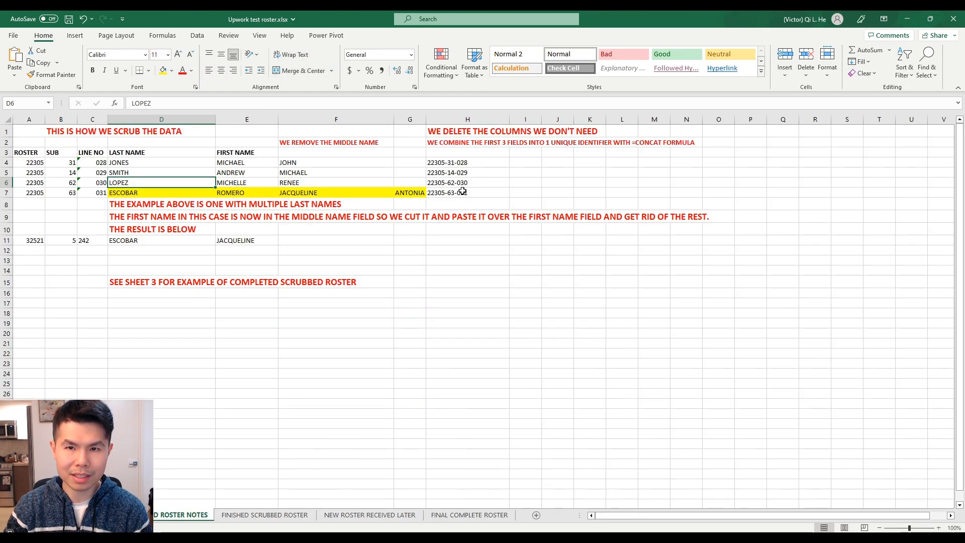
left_click(263, 505)
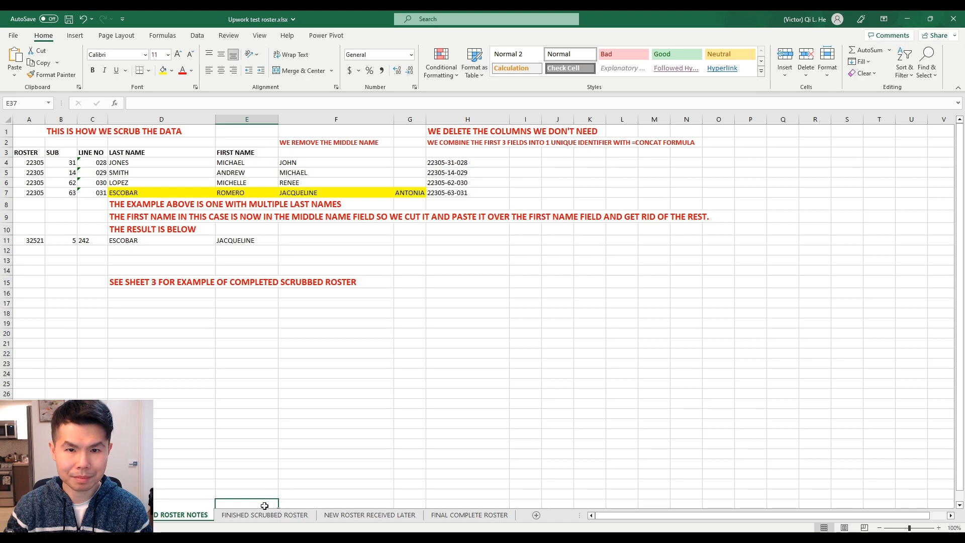
left_click(247, 517)
left_click(433, 144)
left_click_drag(381, 144, 731, 137)
left_click_drag(381, 157, 438, 202)
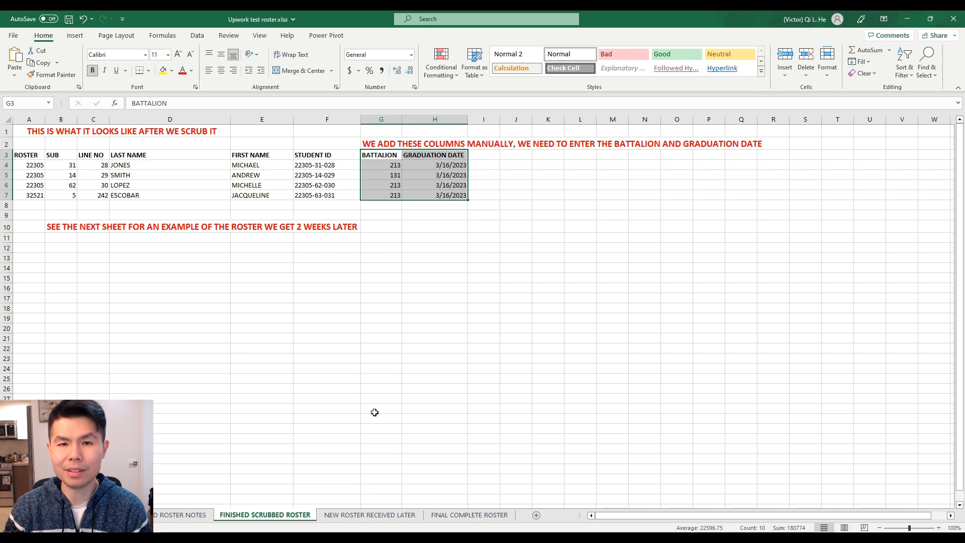
Step: Return to Tutorial 8.xlsx and open the Final Roster query for editing in Power Query Editor
mouse_move(350, 537)
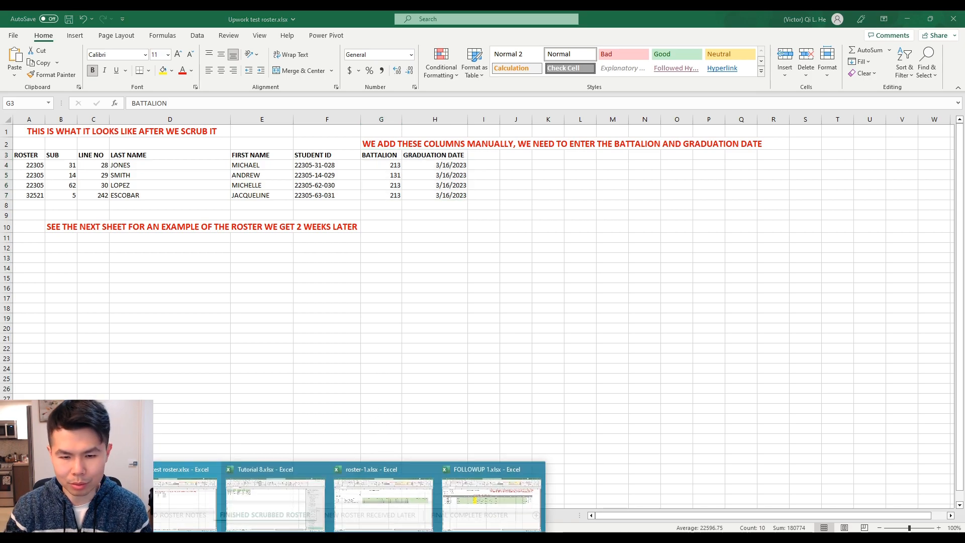
mouse_move(475, 485)
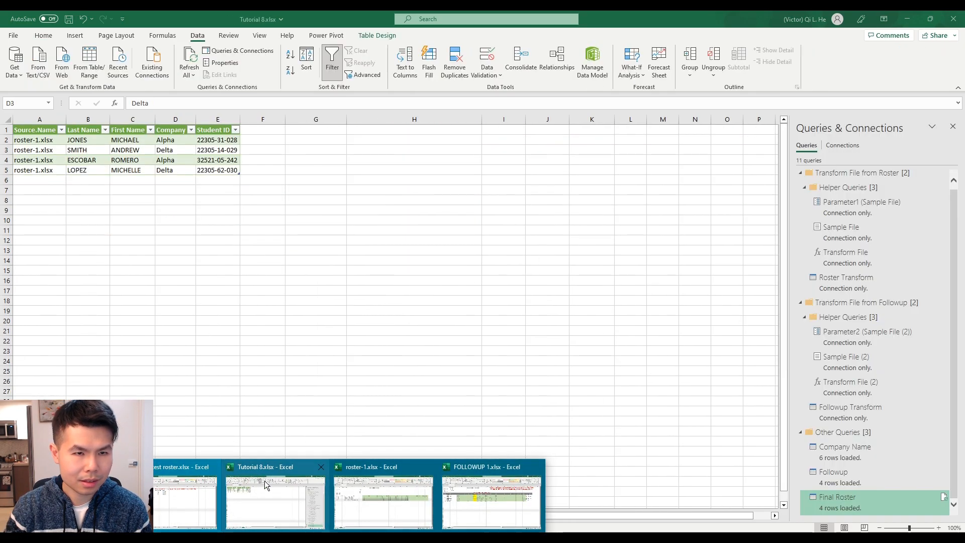
left_click(267, 485)
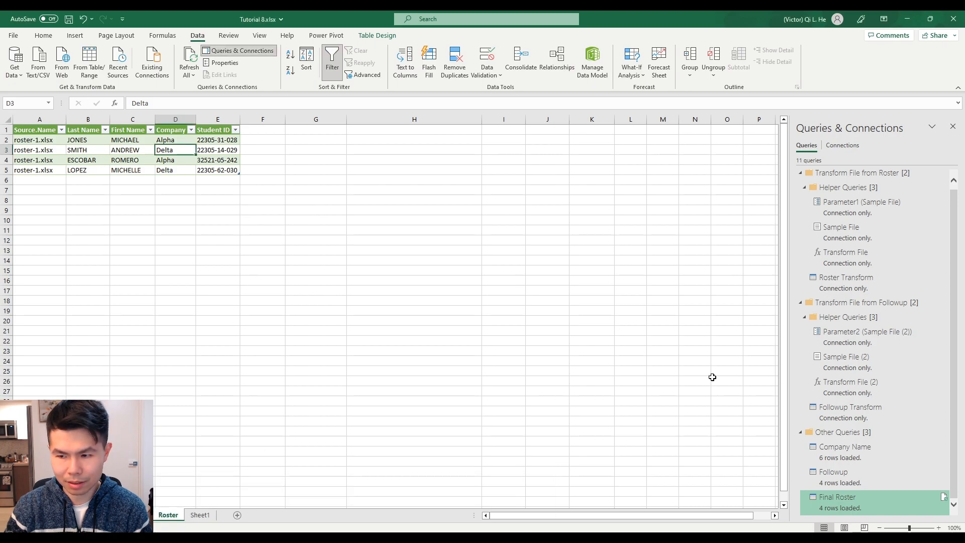
right_click(847, 505)
left_click(880, 355)
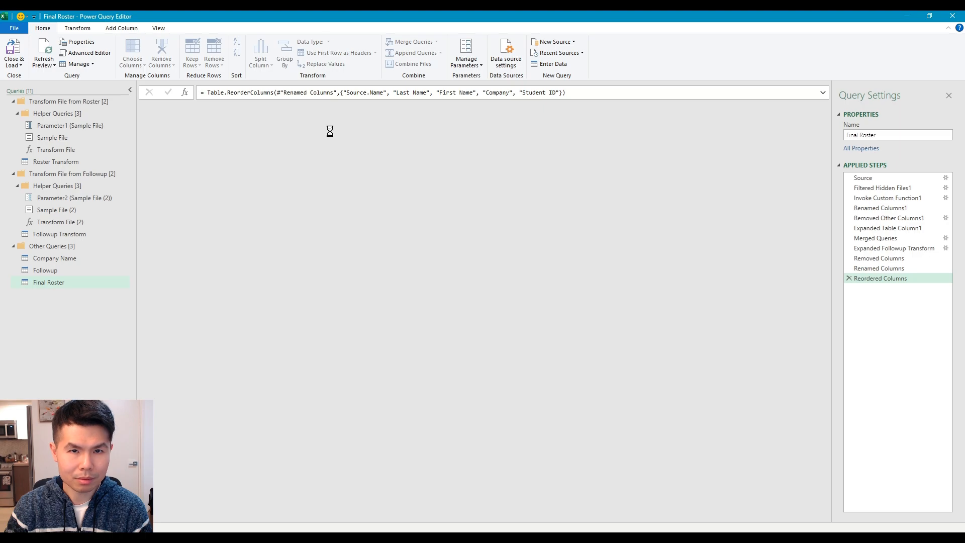
Step: Add a custom column named Battalion with the formula null to the Final Roster query
left_click(113, 29)
left_click(77, 28)
left_click(121, 28)
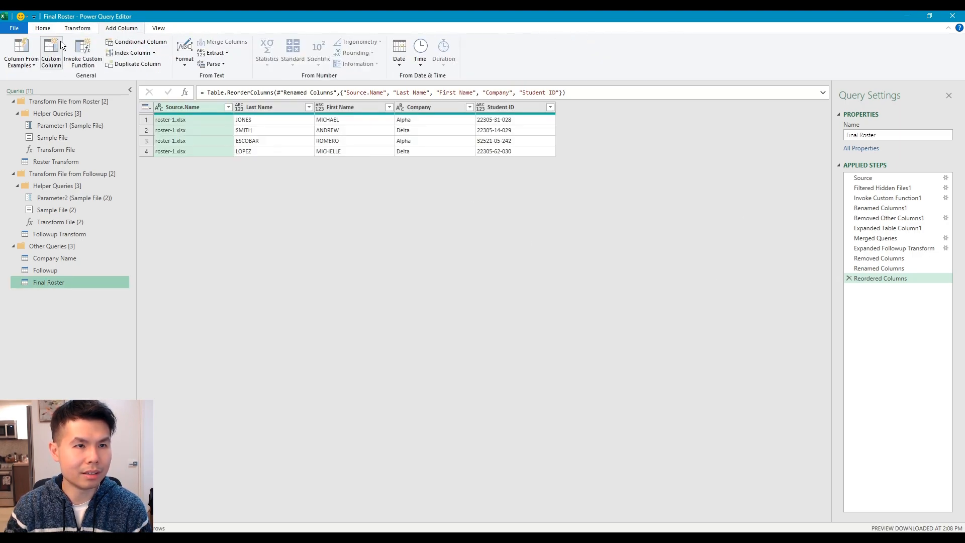
left_click(51, 52)
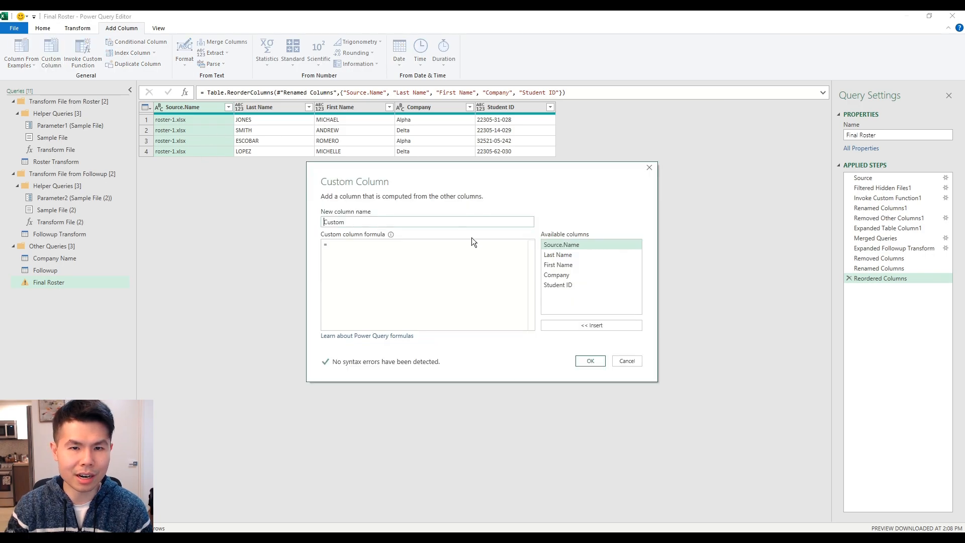
double_click(372, 222)
type("Battla")
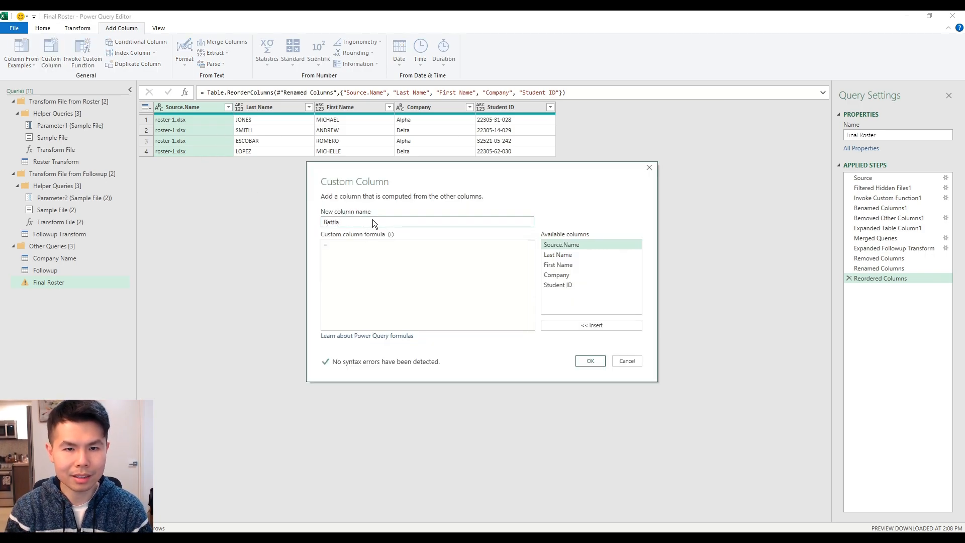
type("lion")
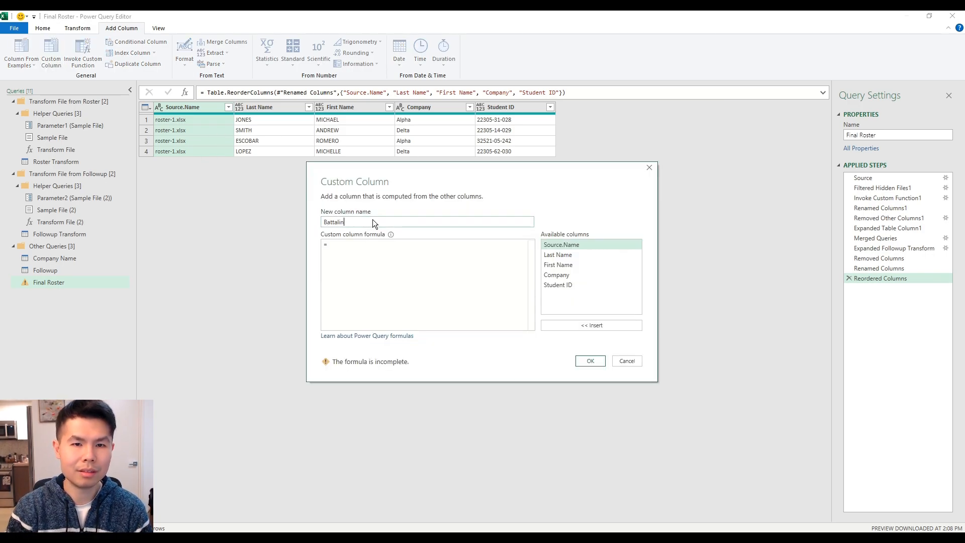
left_click(402, 264)
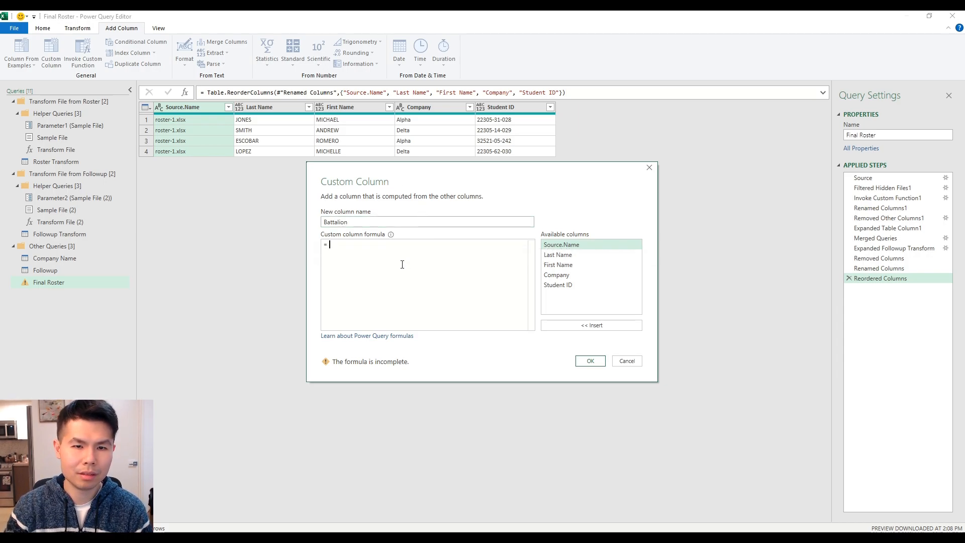
type("null")
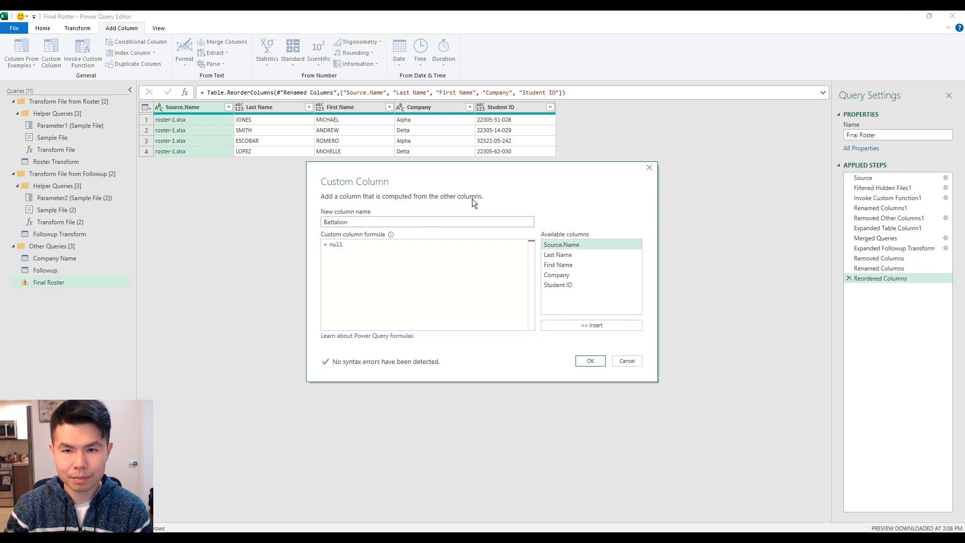
left_click(590, 359)
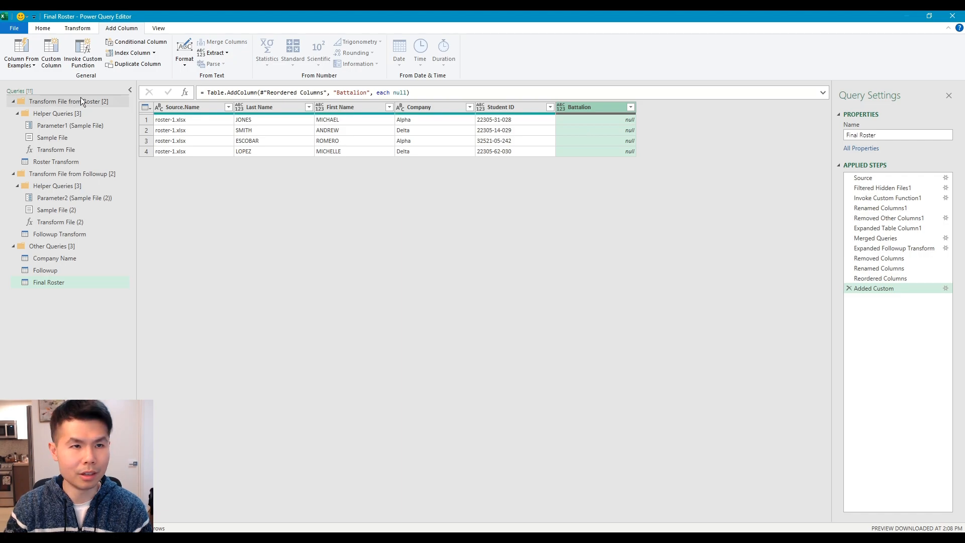
Step: Close and load Final Roster into the workbook and check the empty Battalion column on the Roster sheet
left_click(52, 48)
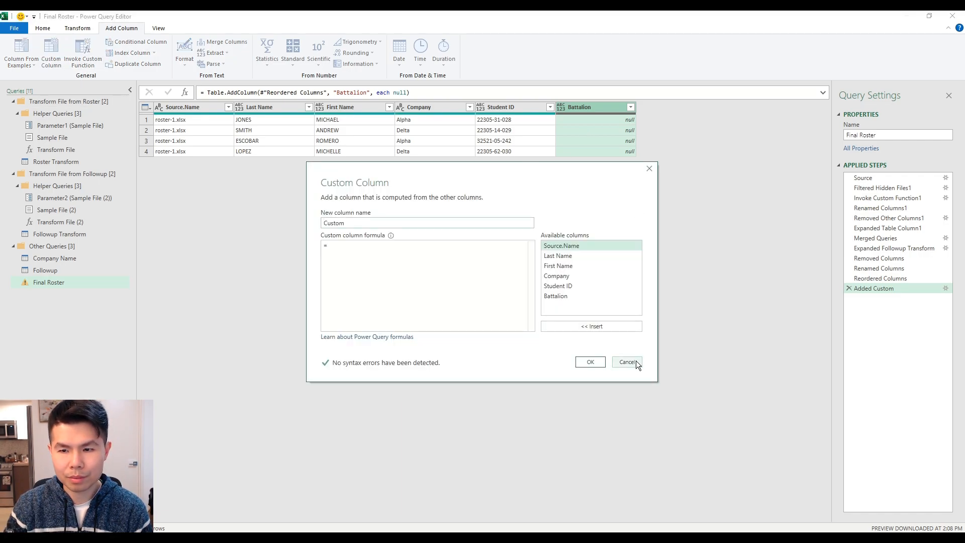
left_click(627, 360)
left_click(42, 28)
left_click(11, 50)
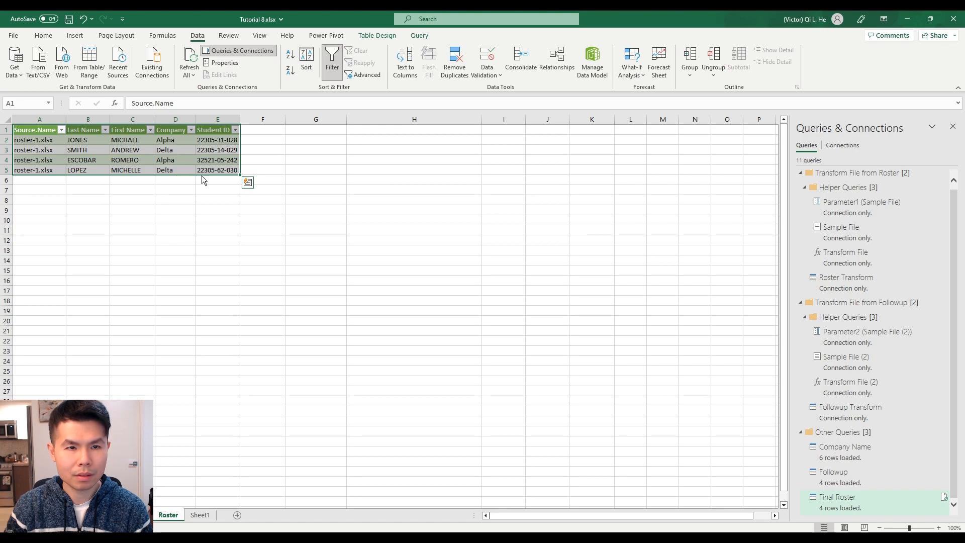
left_click(201, 211)
left_click_drag(257, 140, 259, 169)
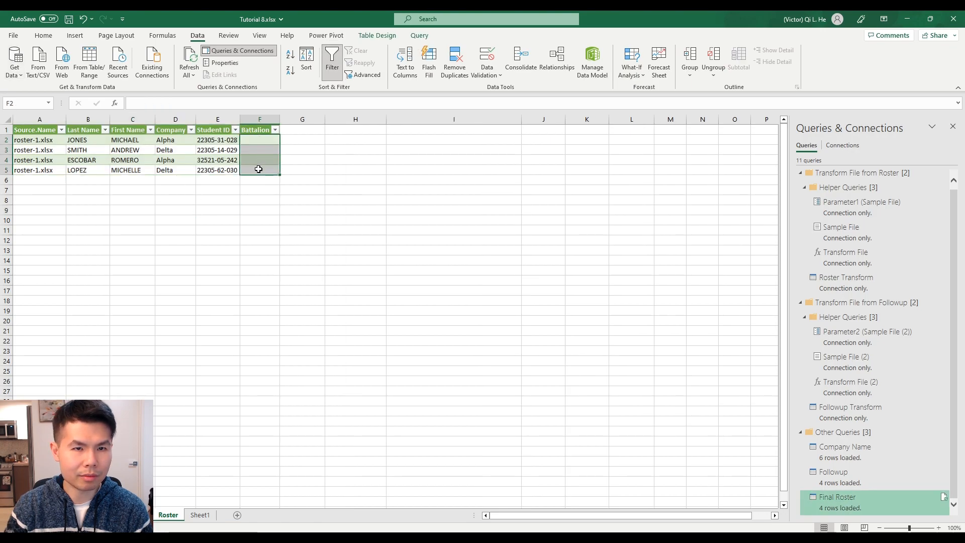
left_click(302, 330)
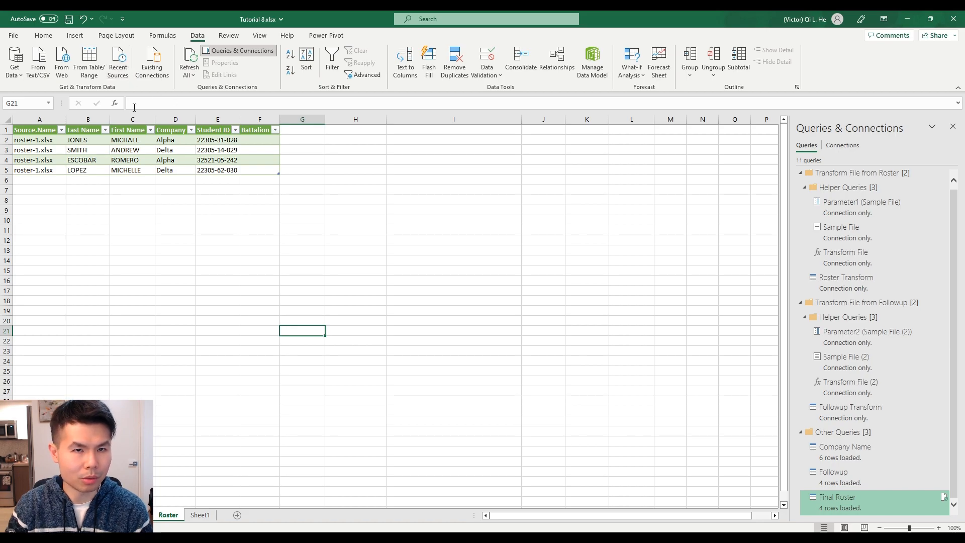
Step: Save the Tutorial 8.xlsx workbook
left_click(44, 35)
left_click(363, 241)
key("ctrl+s")
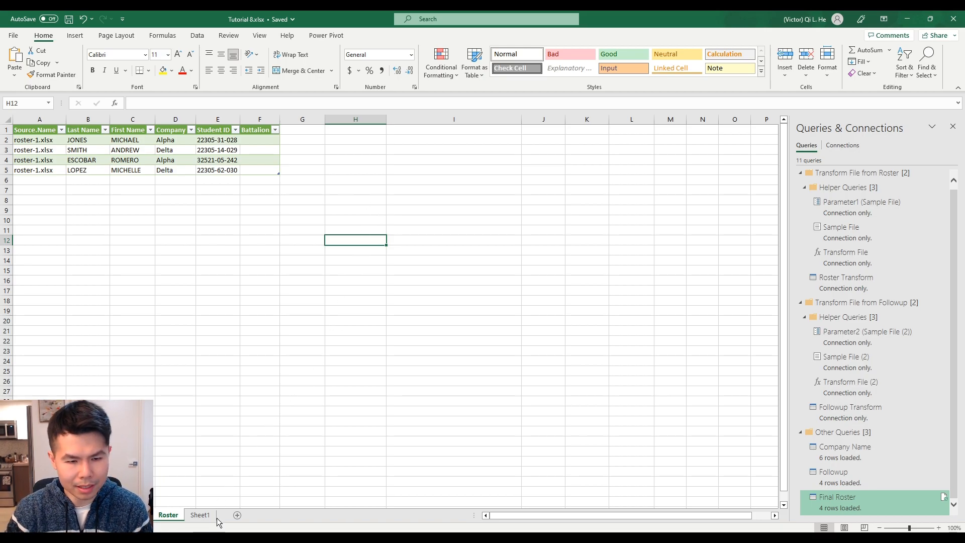
Step: Switch to File Explorer, shift the PQ9 window clear of the roster's first columns and open the Test Files folder
left_click(216, 539)
left_click(370, 343)
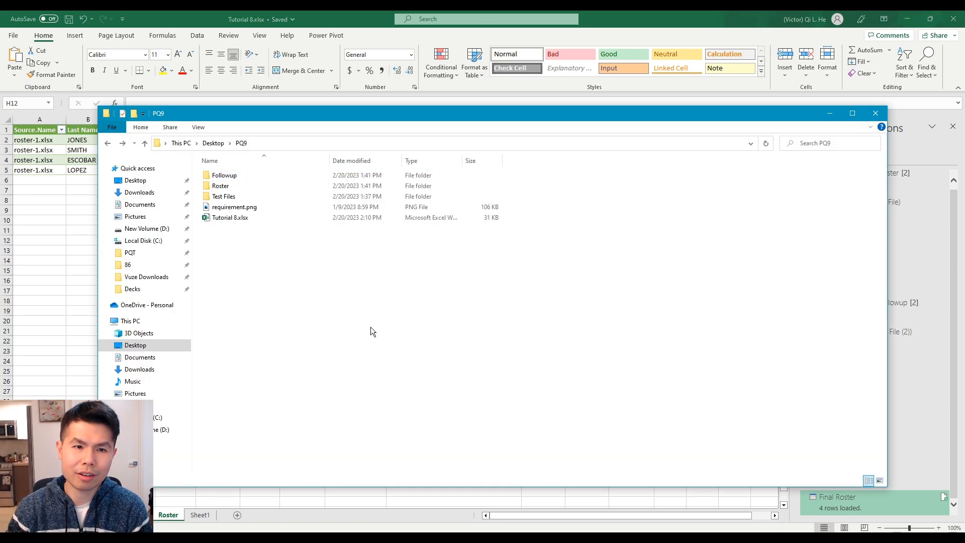
left_click_drag(390, 115, 508, 132)
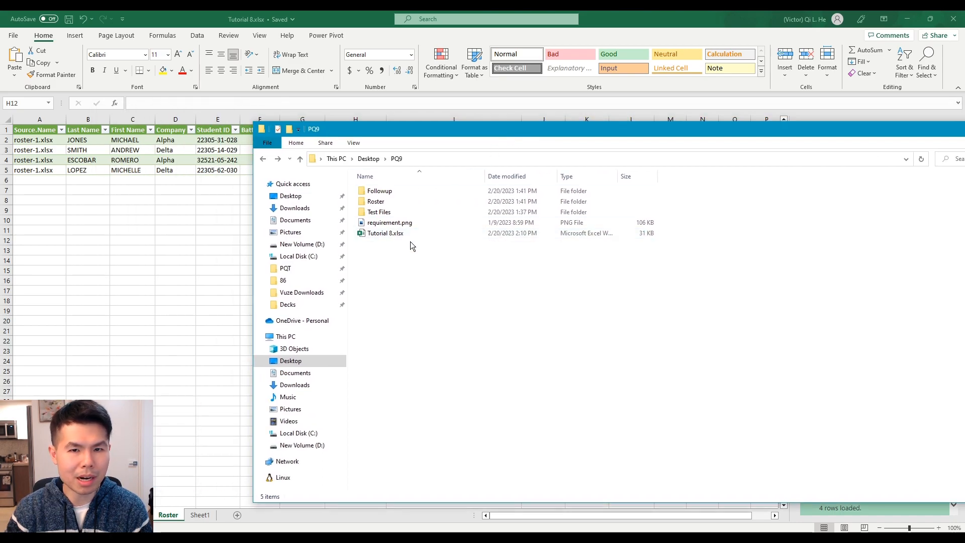
left_click(423, 212)
double_click(423, 212)
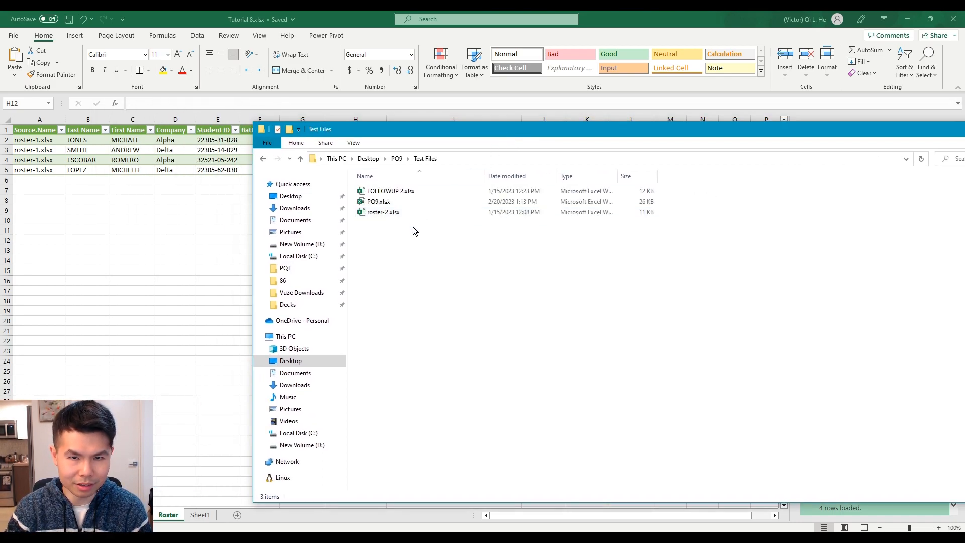
Step: Copy FOLLOWUP 2.xlsx from the Test Files folder into the Followup folder
left_click(429, 190)
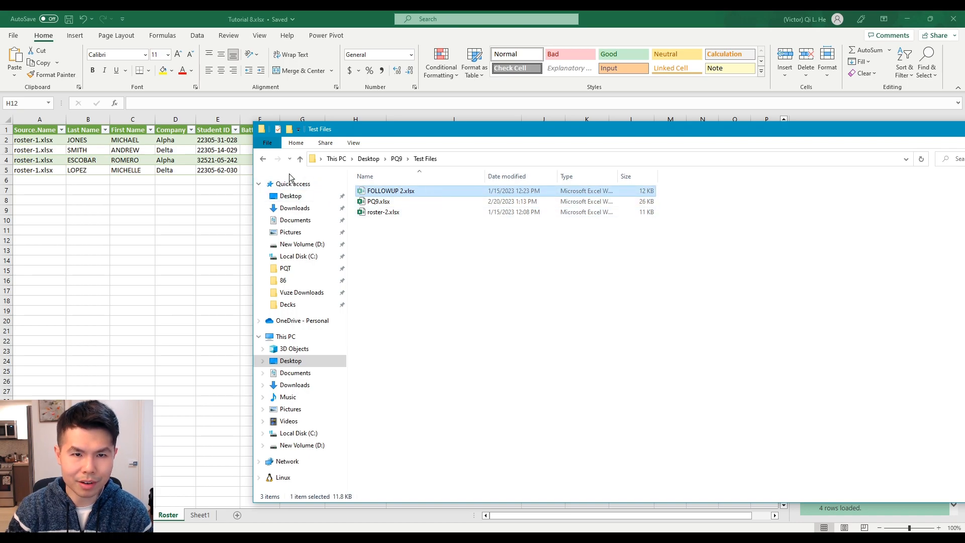
left_click(262, 158)
double_click(400, 194)
key("ctrl+v")
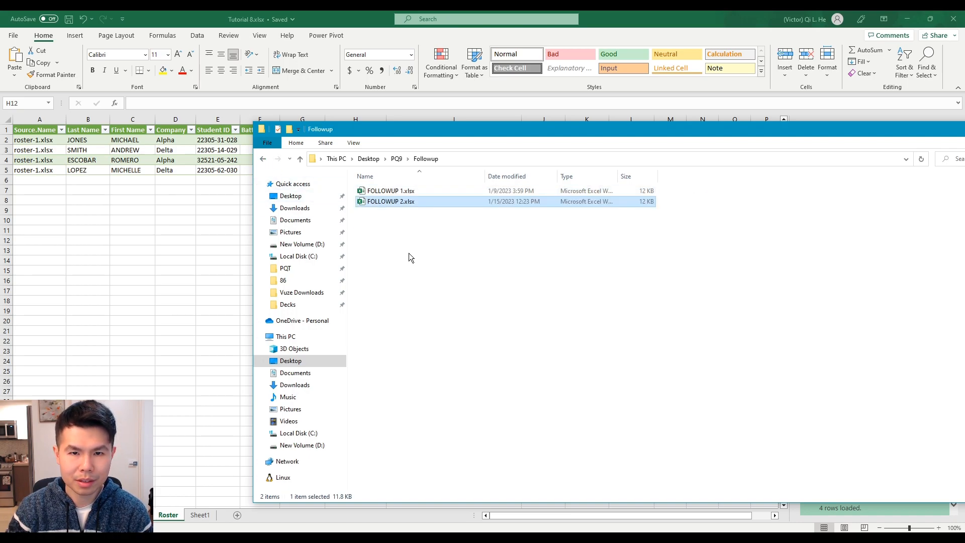
Step: Copy roster-2.xlsx from the Test Files folder into the Roster folder
left_click(262, 158)
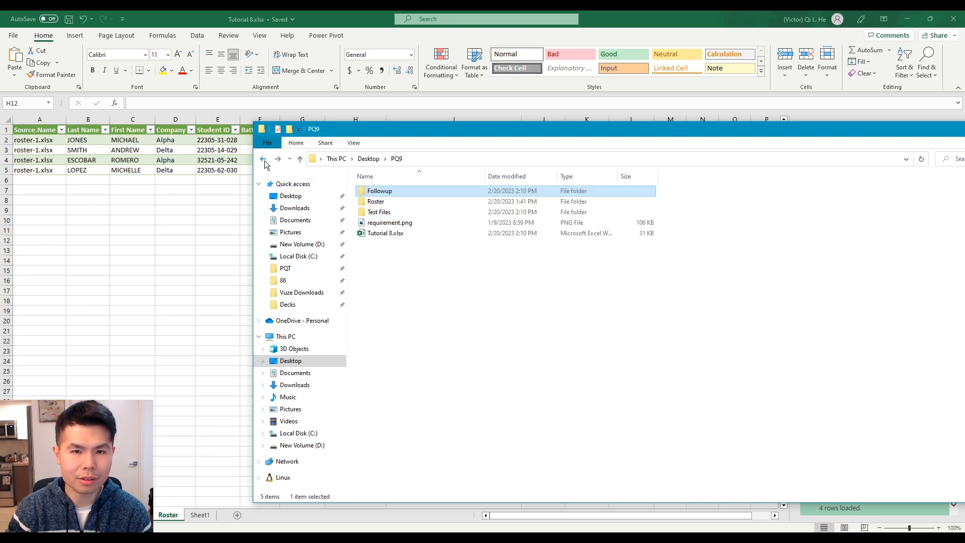
double_click(395, 211)
left_click(390, 205)
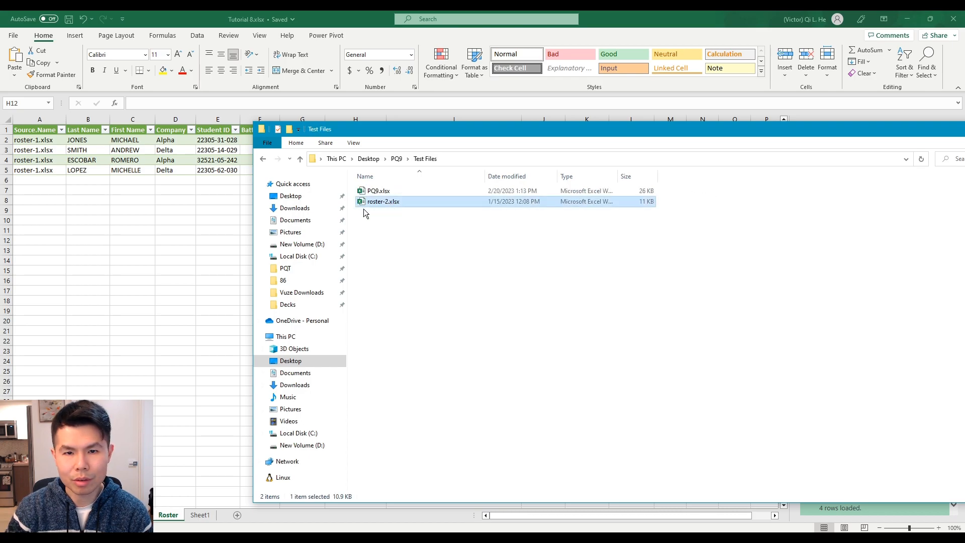
left_click(262, 159)
double_click(396, 204)
left_click(390, 203)
Step: Try to move roster-1.xlsx out of the Roster folder into the PQ9 folder
left_click(392, 192)
left_click(263, 158)
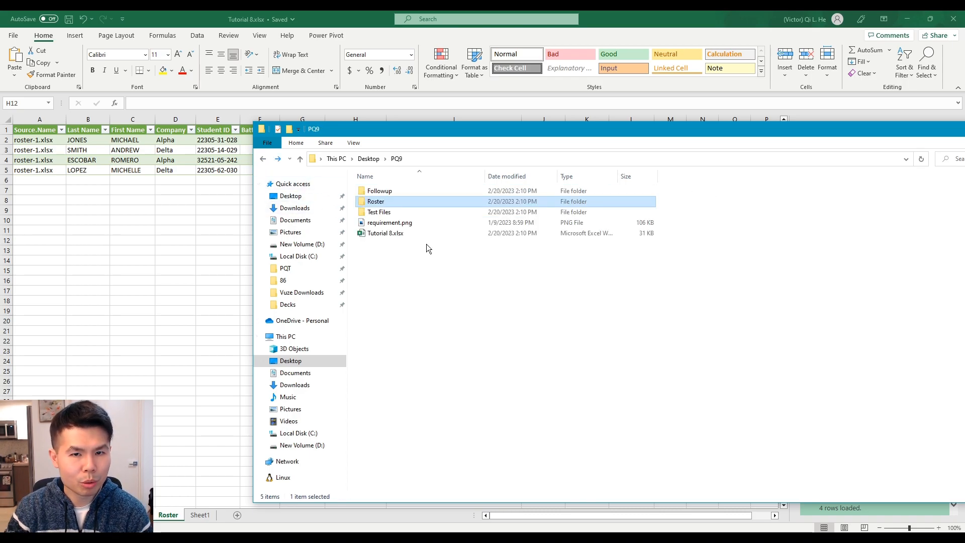
key("ctrl+v")
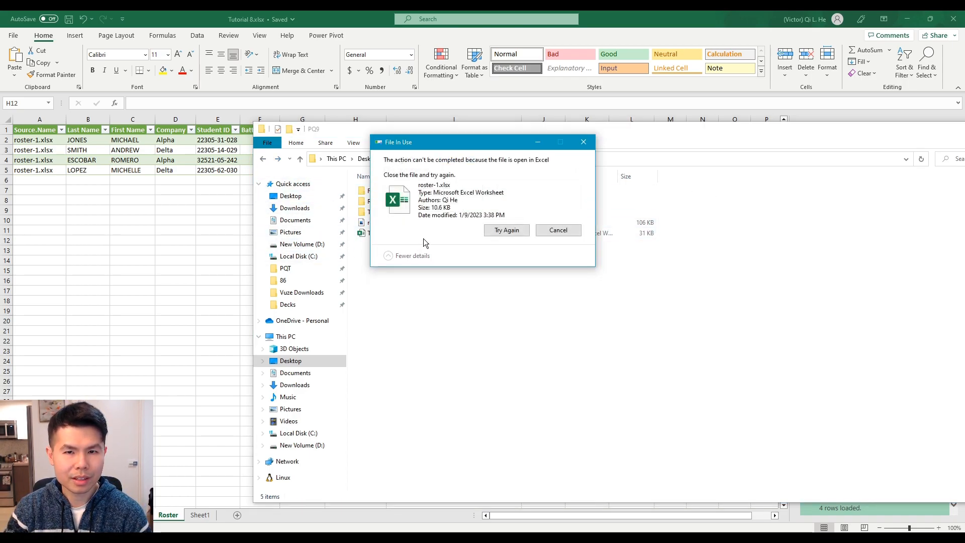
left_click(558, 230)
Step: Close the open FOLLOWUP 1.xlsx and roster-1.xlsx workbooks, keeping Tutorial 8.xlsx open
mouse_move(355, 529)
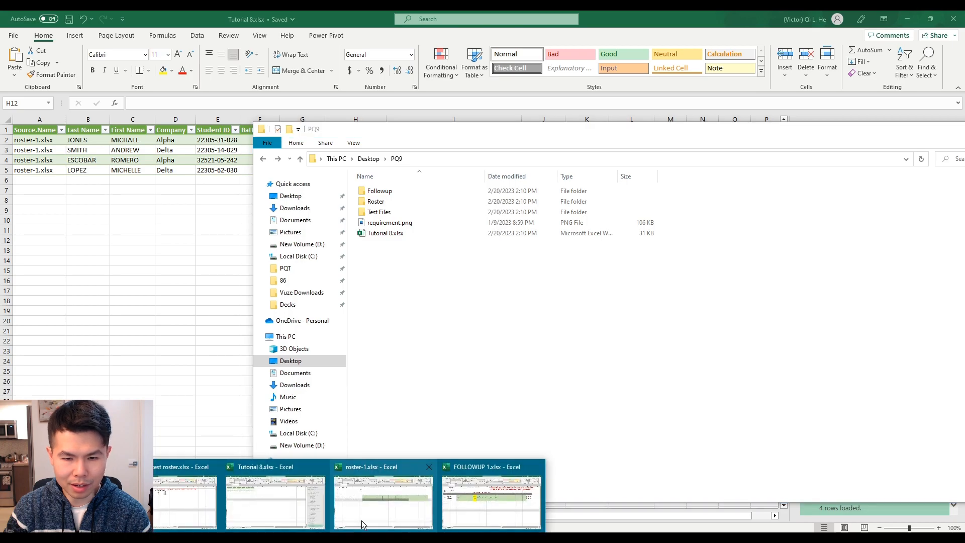
left_click(536, 469)
left_click(490, 469)
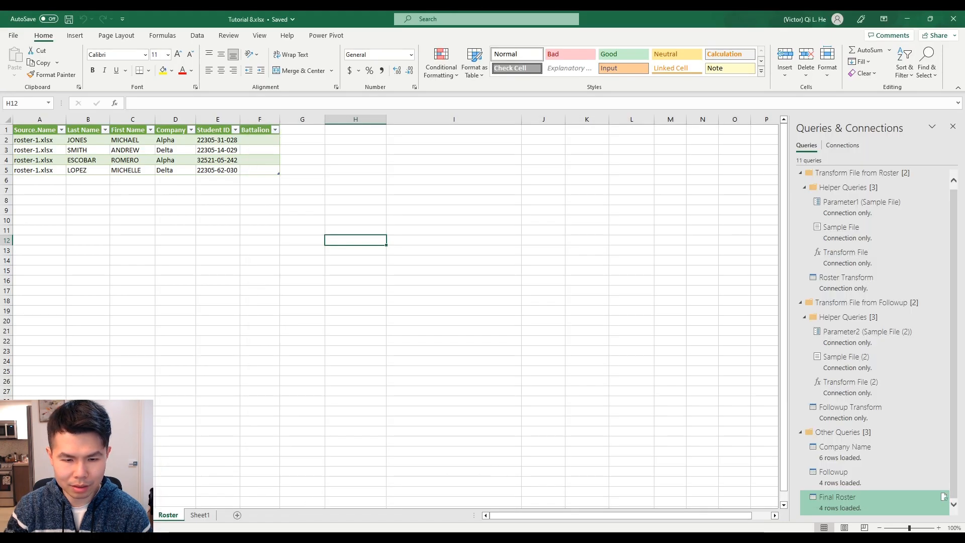
mouse_move(332, 531)
left_click(479, 468)
left_click(497, 248)
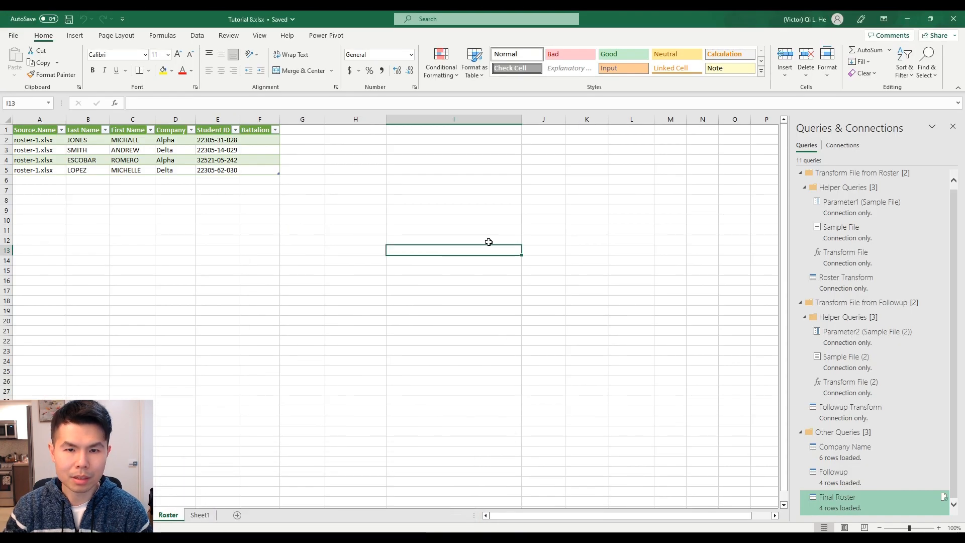
Step: Switch to File Explorer and move FOLLOWUP 1.xlsx out of the Followup folder into the PQ9 folder
key("alt+Tab")
double_click(394, 191)
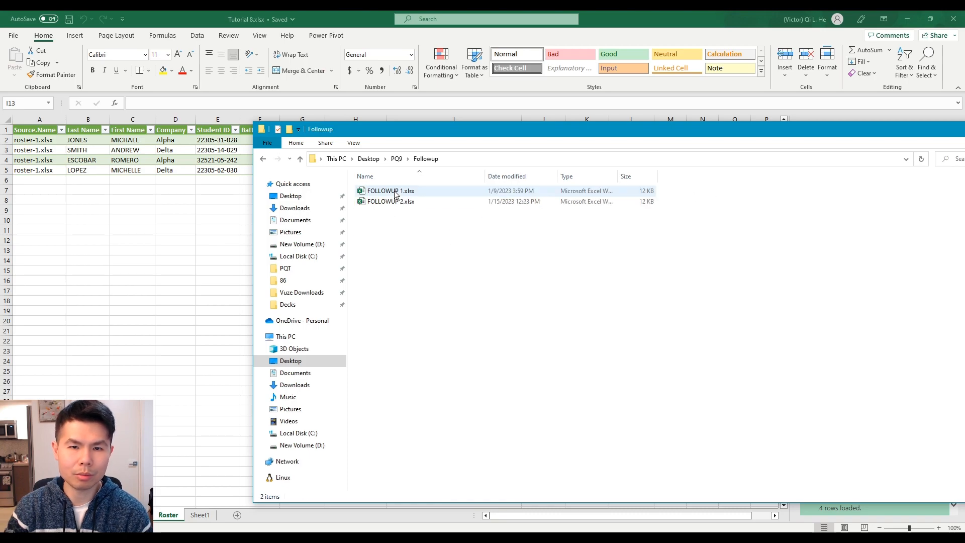
left_click(394, 190)
key("alt+Left")
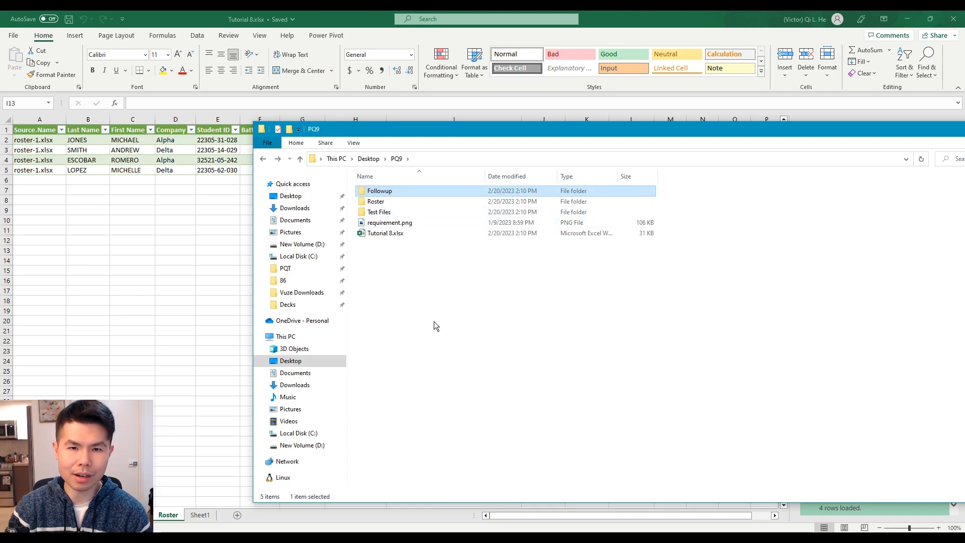
Step: Move roster-1.xlsx out of the Roster folder into the PQ9 folder
double_click(381, 202)
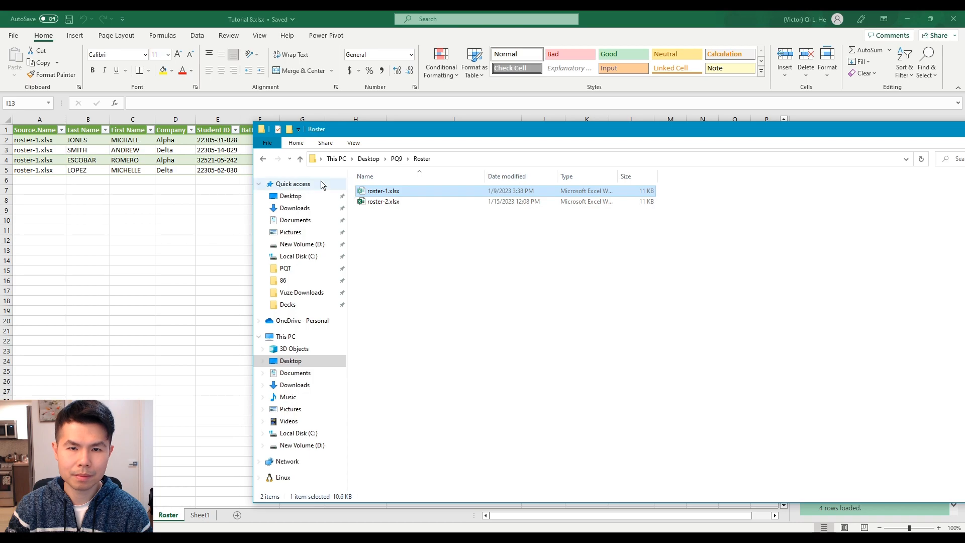
left_click(262, 158)
left_click(429, 287)
key("ctrl+v")
Step: Switch to Tutorial 8.xlsx in Excel, refresh all queries and check the rows loaded from roster-2.xlsx
key("alt+Tab")
left_click(302, 190)
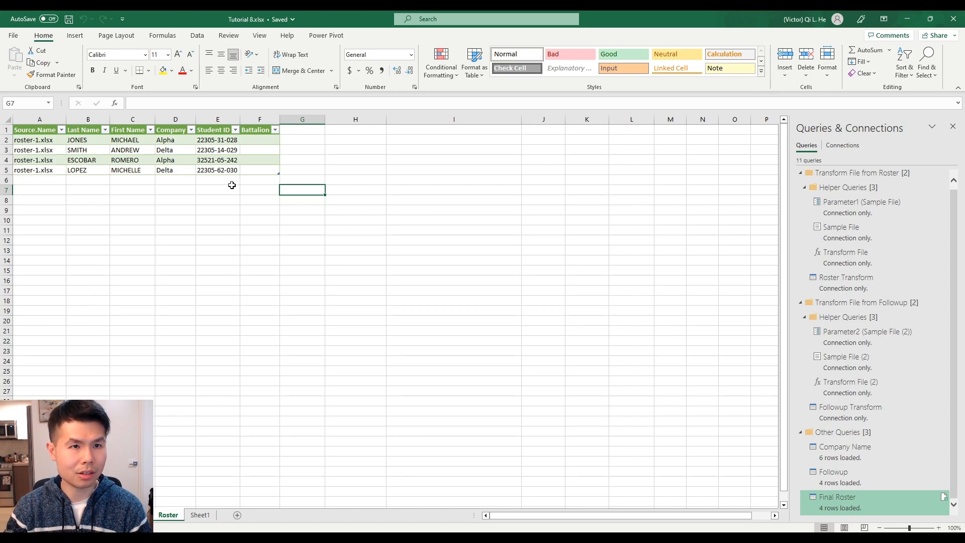
left_click(198, 36)
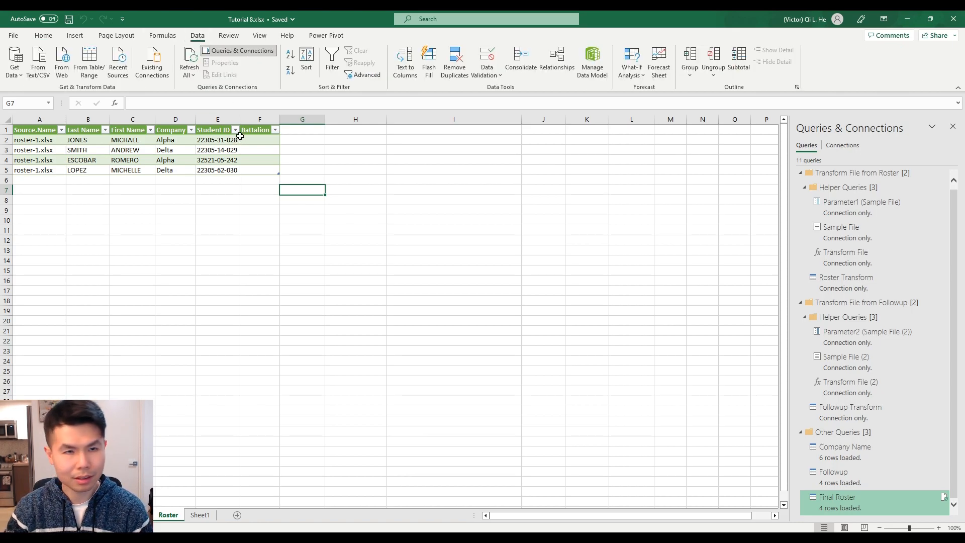
left_click_drag(304, 195, 313, 234)
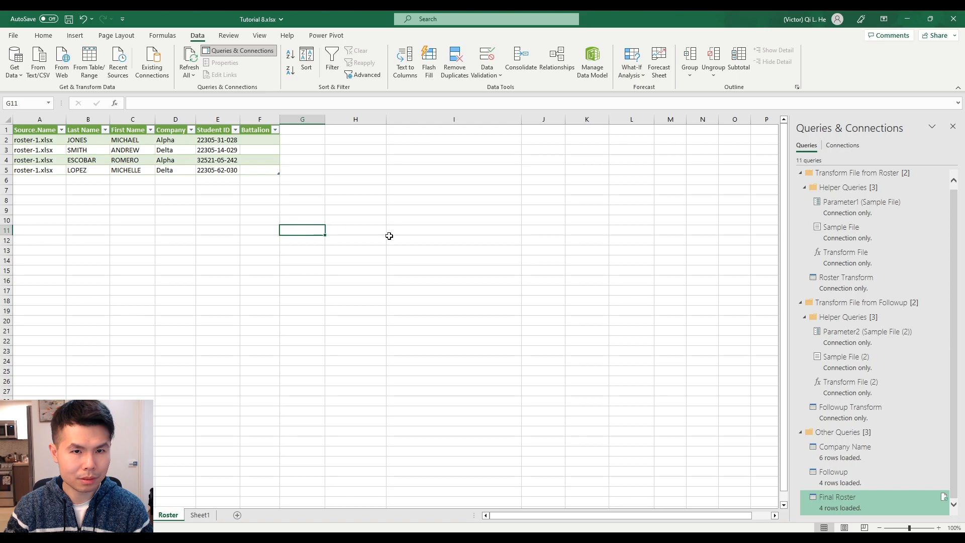
left_click(393, 238)
left_click(183, 52)
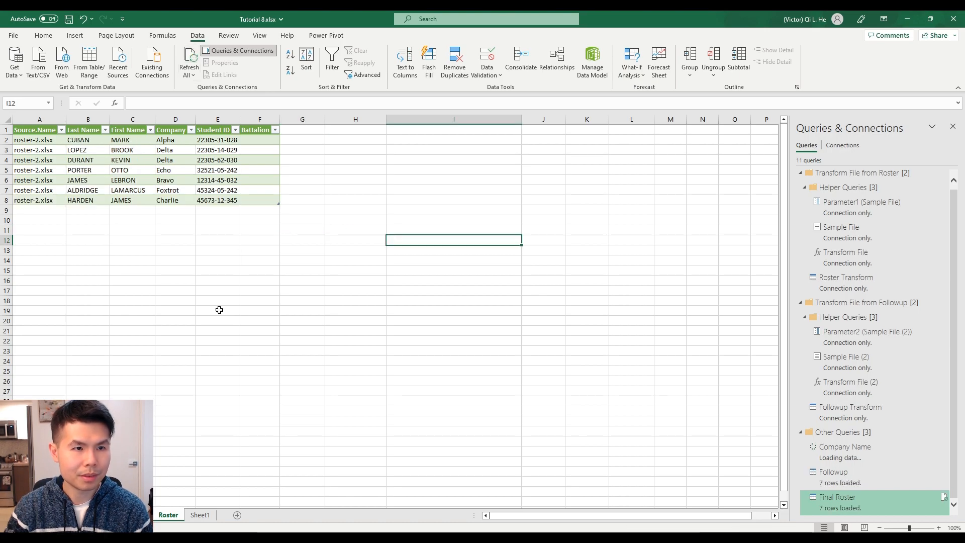
left_click_drag(90, 142, 264, 200)
left_click(328, 427)
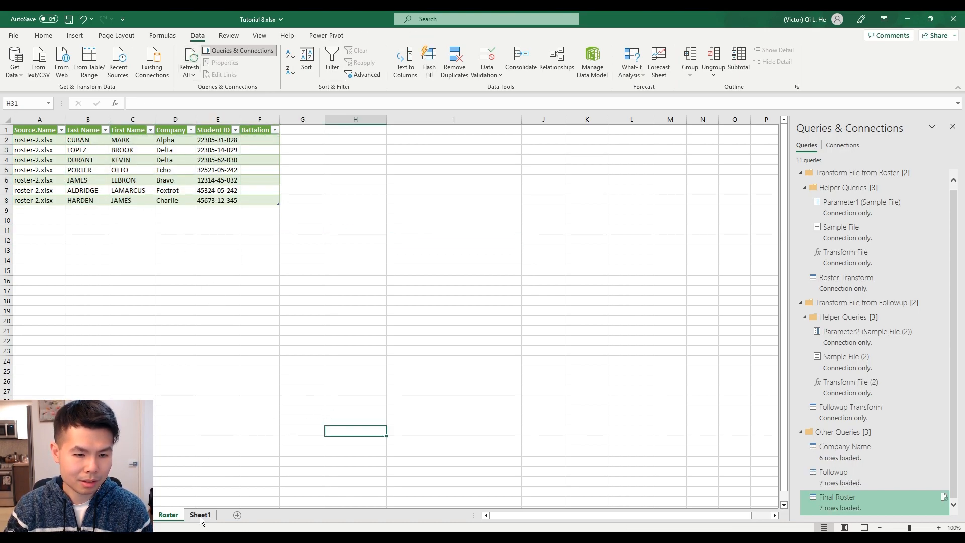
Step: Open roster-2.xlsx from the Roster folder, examine its names and its roster, sub and line numbers, and close it
left_click(203, 536)
double_click(388, 200)
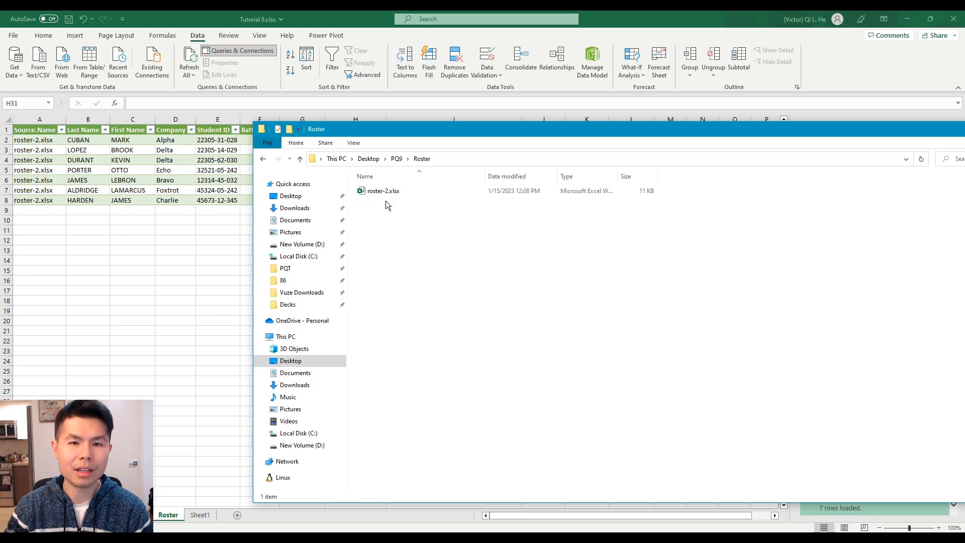
double_click(387, 191)
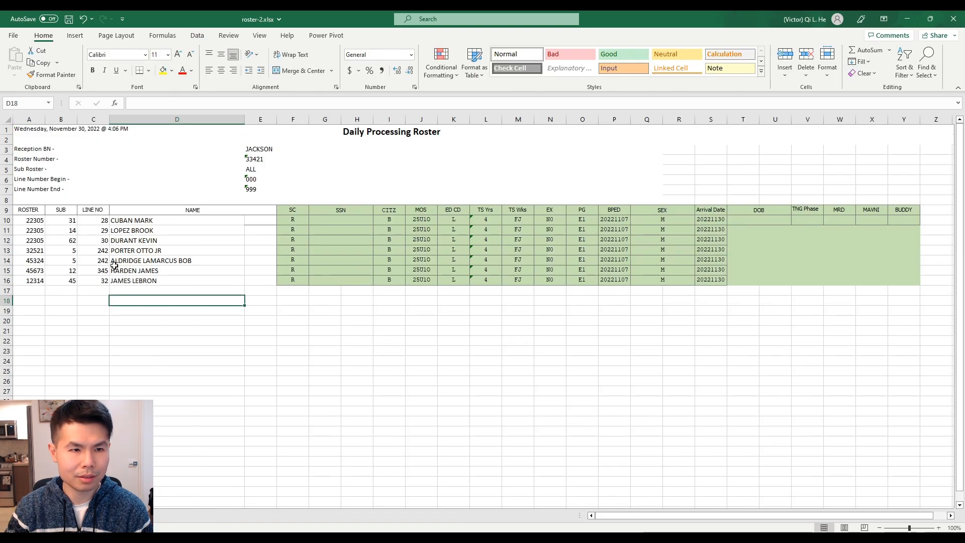
left_click_drag(72, 279, 754, 217)
left_click(447, 324)
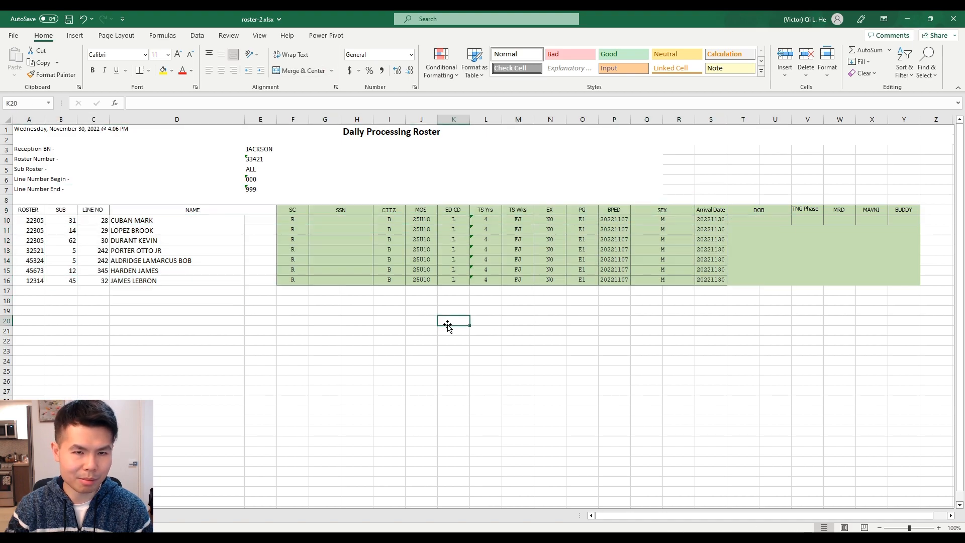
left_click_drag(100, 212, 22, 282)
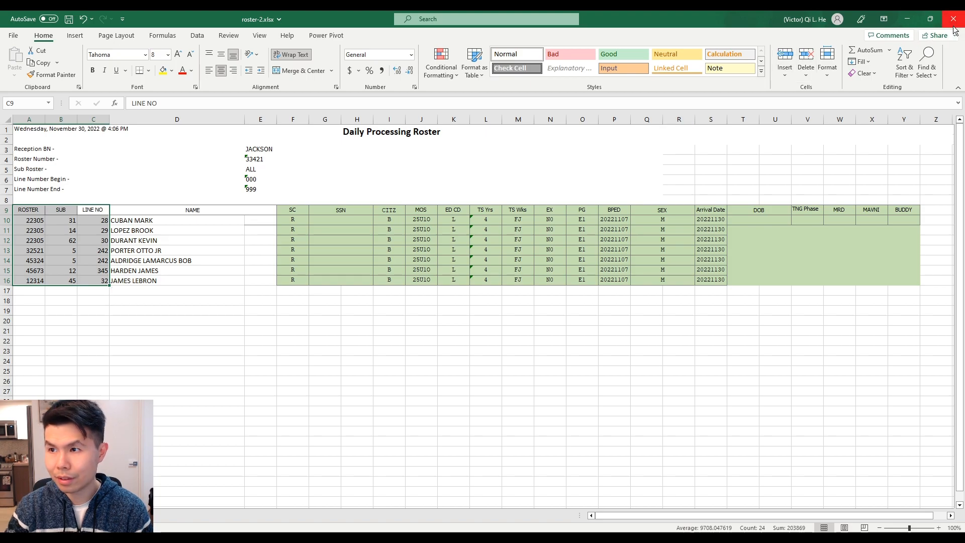
left_click(953, 23)
Step: Check the name, Company and Student ID columns of the refreshed Roster table against the source file
left_click_drag(91, 138, 133, 201)
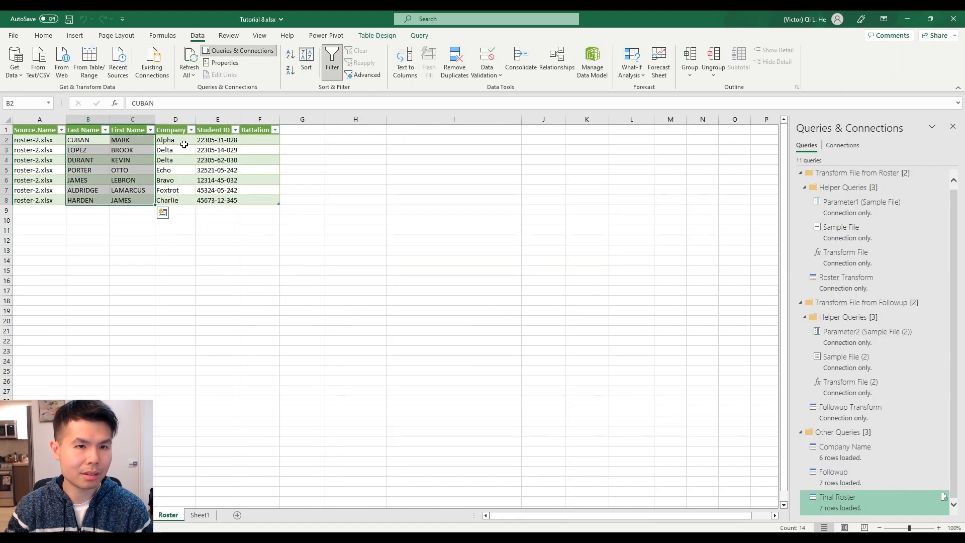
left_click_drag(184, 145, 176, 200)
left_click_drag(224, 140, 218, 200)
left_click(412, 193)
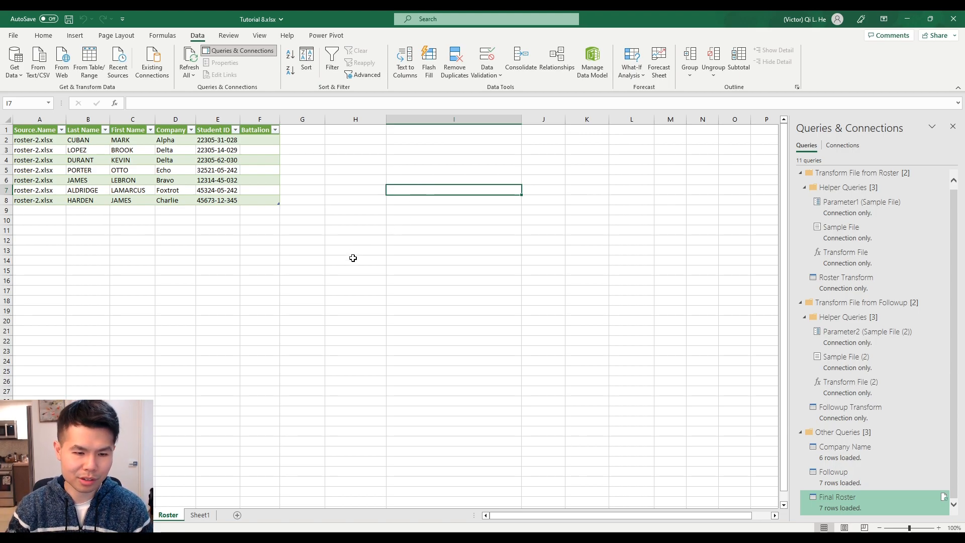
Step: Switch to File Explorer and put roster-1.xlsx from the PQ9 folder back into the Roster folder
left_click(352, 538)
left_click(445, 296)
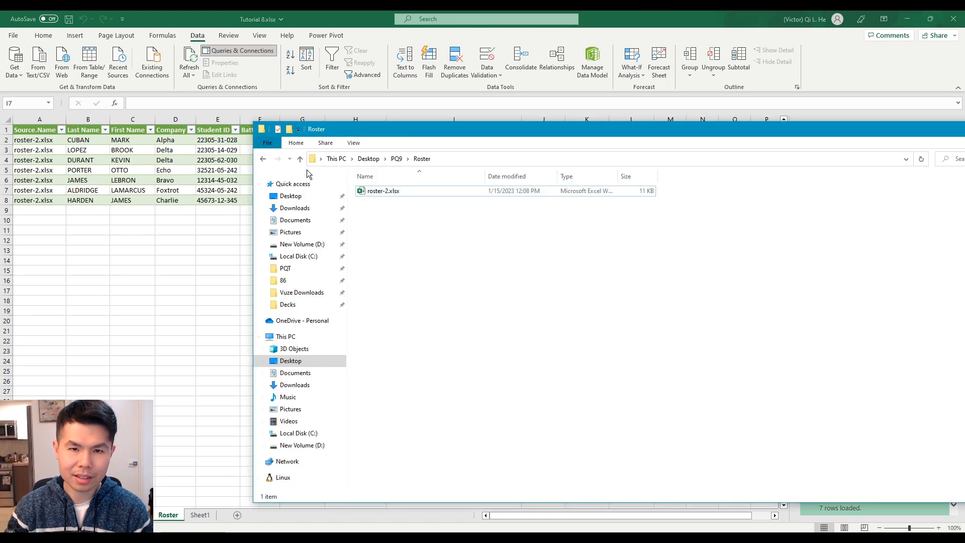
left_click(261, 159)
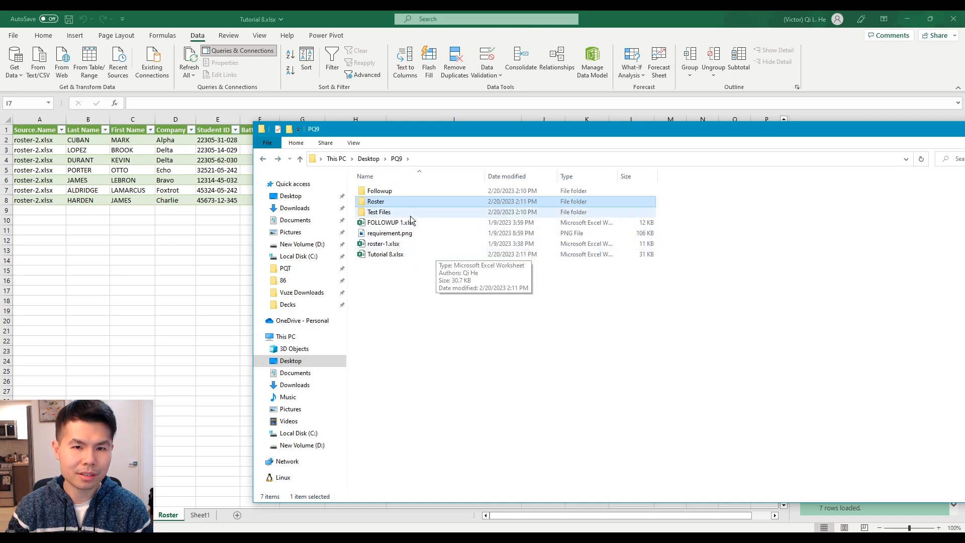
left_click(406, 243)
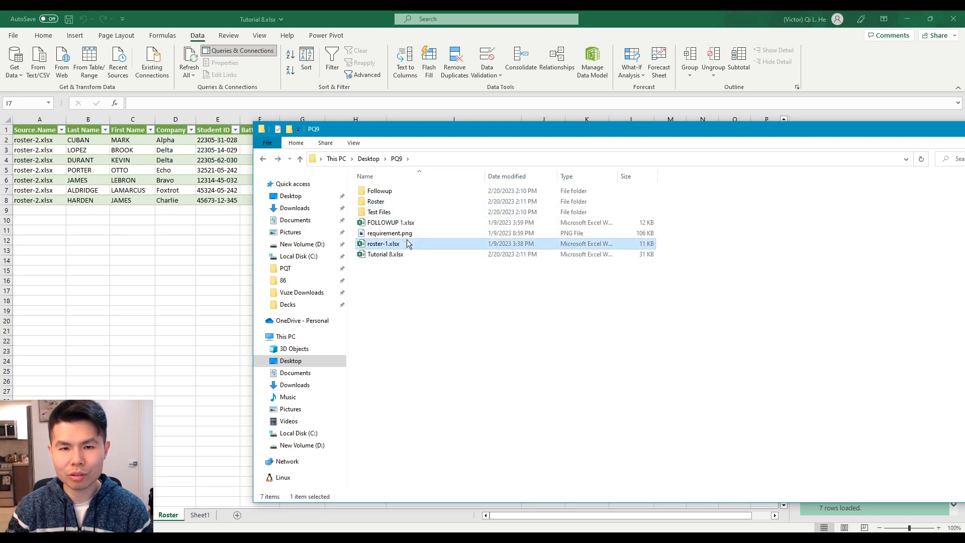
left_click(408, 202)
double_click(408, 202)
key("ctrl+v")
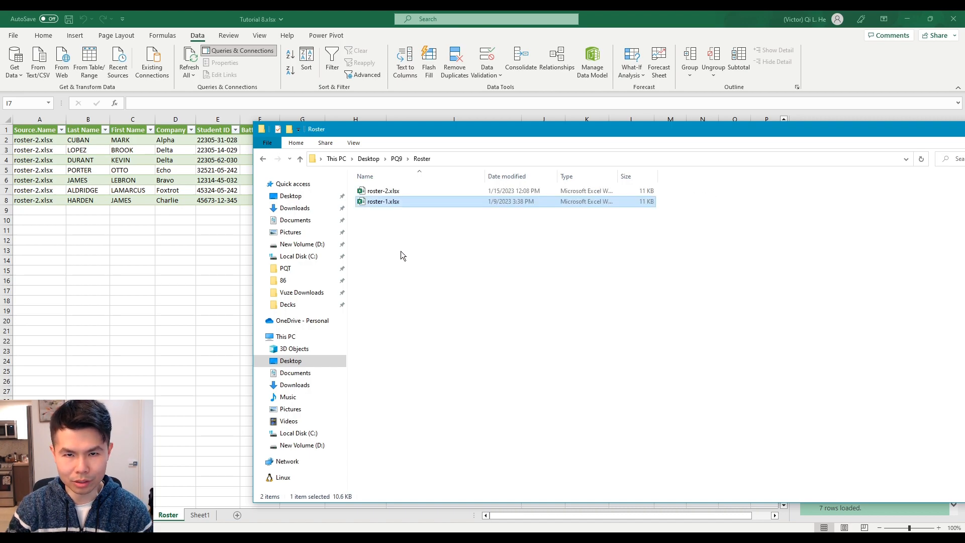
Step: Put FOLLOWUP 1.xlsx from the PQ9 folder back into the Followup folder and return to the Tutorial 8.xlsx workbook
left_click(264, 158)
left_click(391, 225)
key("ctrl+c")
double_click(391, 192)
key("ctrl+v")
key("alt+F4")
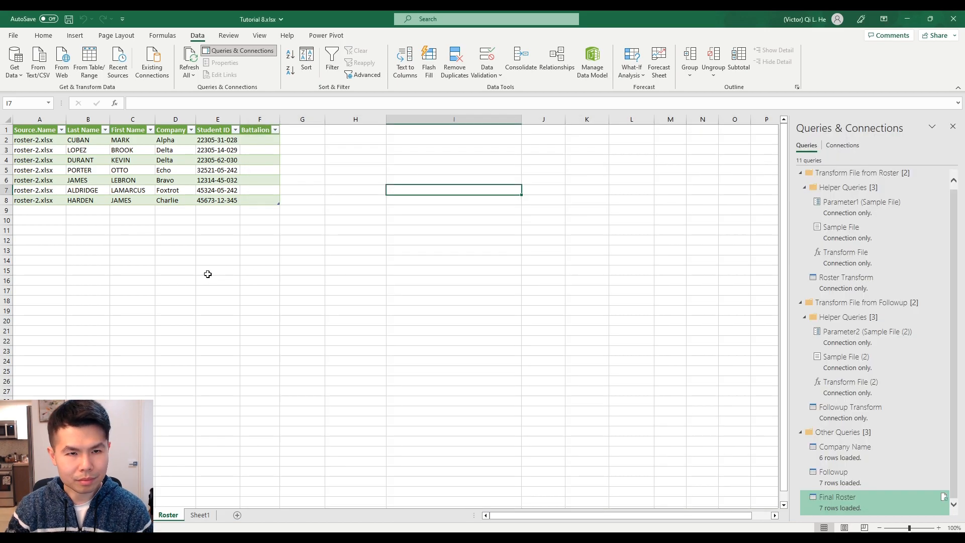
Step: Refresh all queries with both roster and both followup files in place, and review the full Roster table
left_click(188, 61)
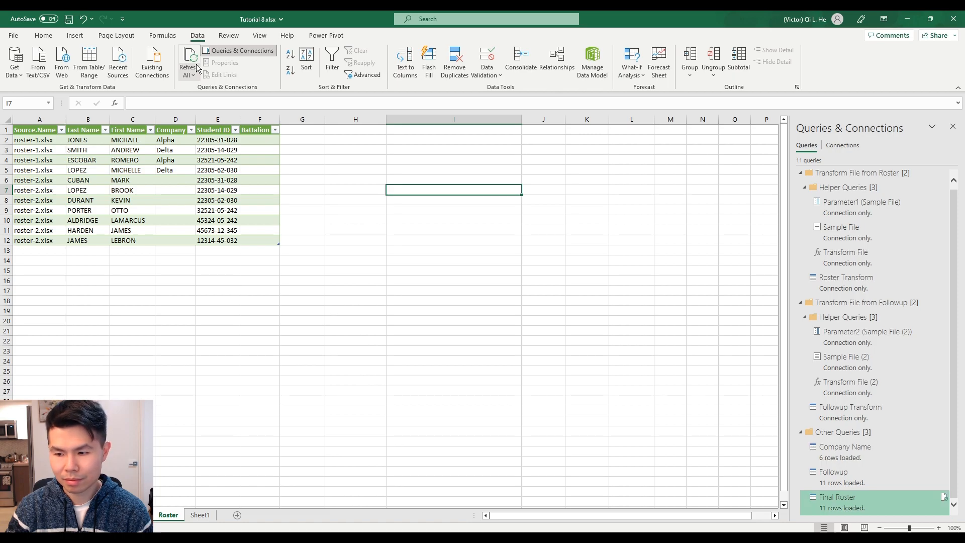
left_click(222, 230)
left_click(236, 296)
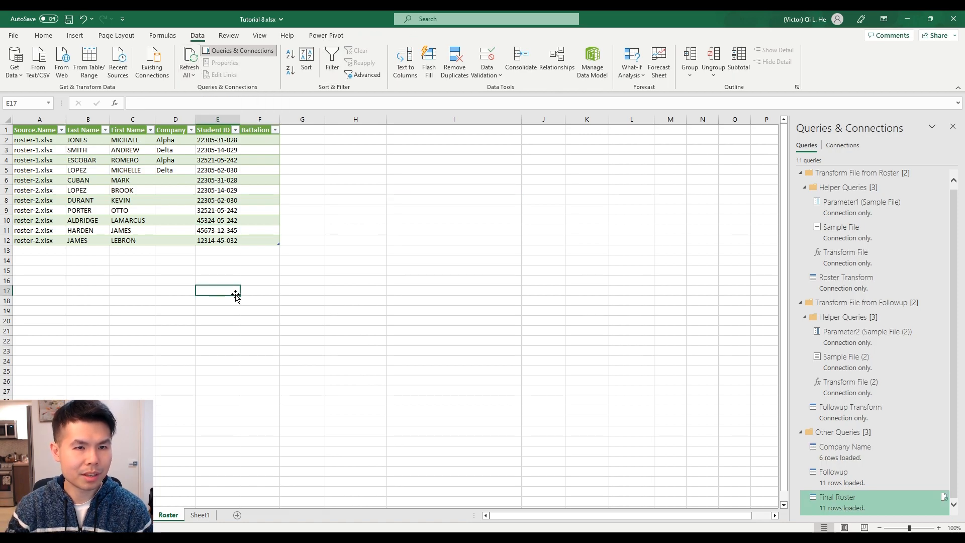
left_click_drag(260, 240, 15, 139)
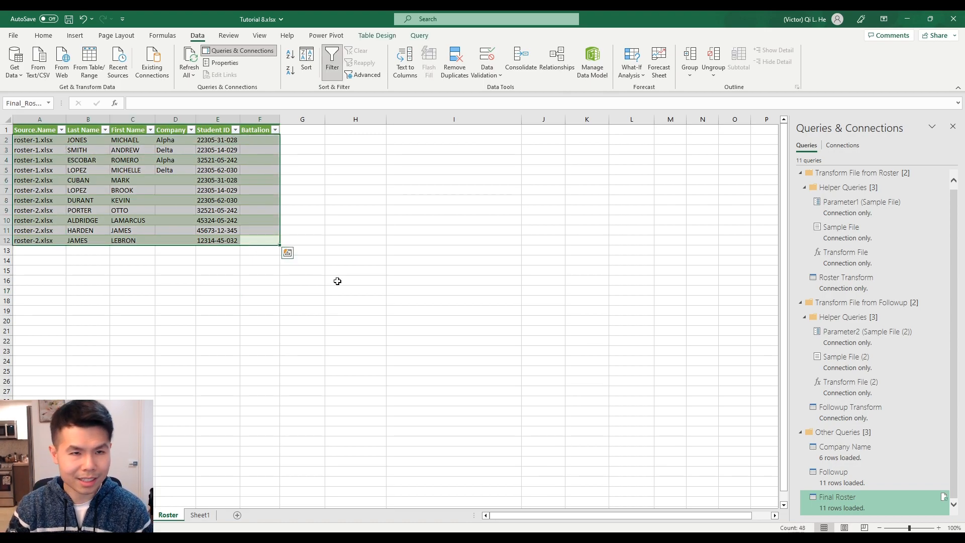
left_click(304, 271)
Step: Compare the Company values of the roster-1.xlsx rows with those of the roster-2.xlsx rows
left_click_drag(173, 140, 178, 244)
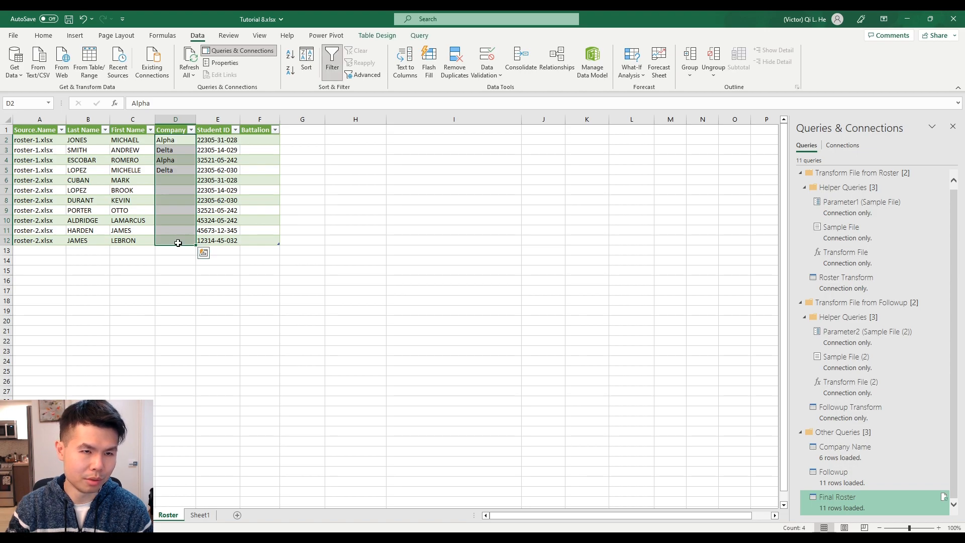
left_click(252, 233)
left_click_drag(267, 247, 38, 150)
left_click(152, 207)
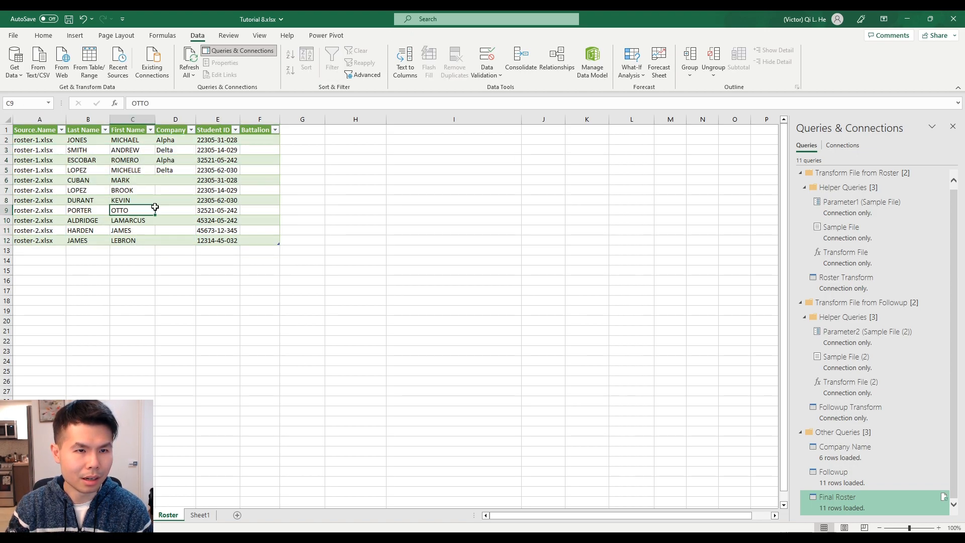
left_click_drag(167, 140, 173, 172)
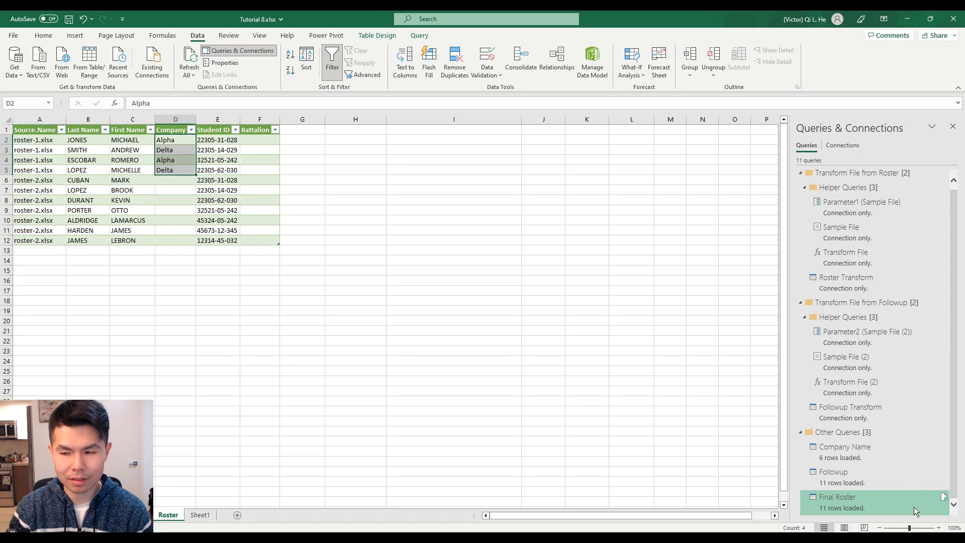
Step: Open the Final Roster query for editing and inspect the Company Name.1 values in the Followup query
right_click(848, 501)
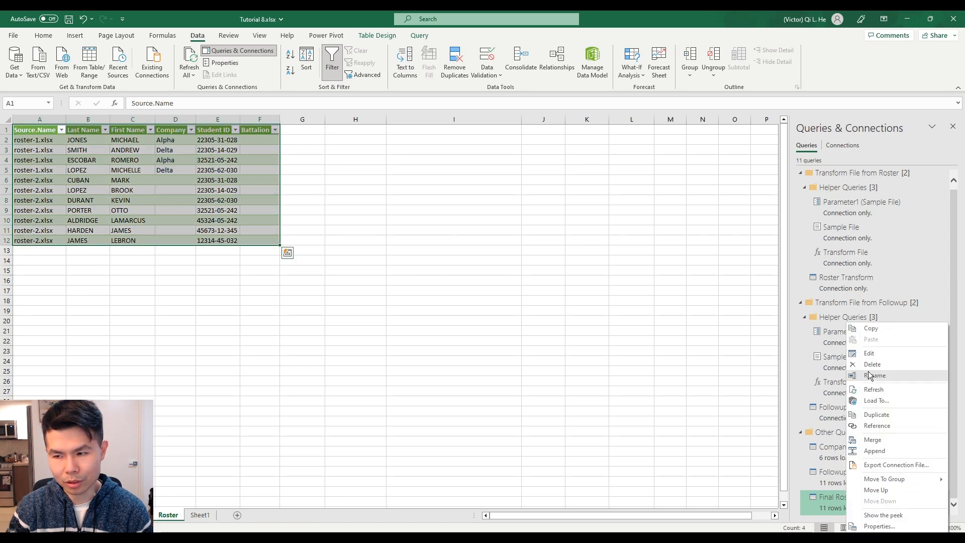
left_click(878, 358)
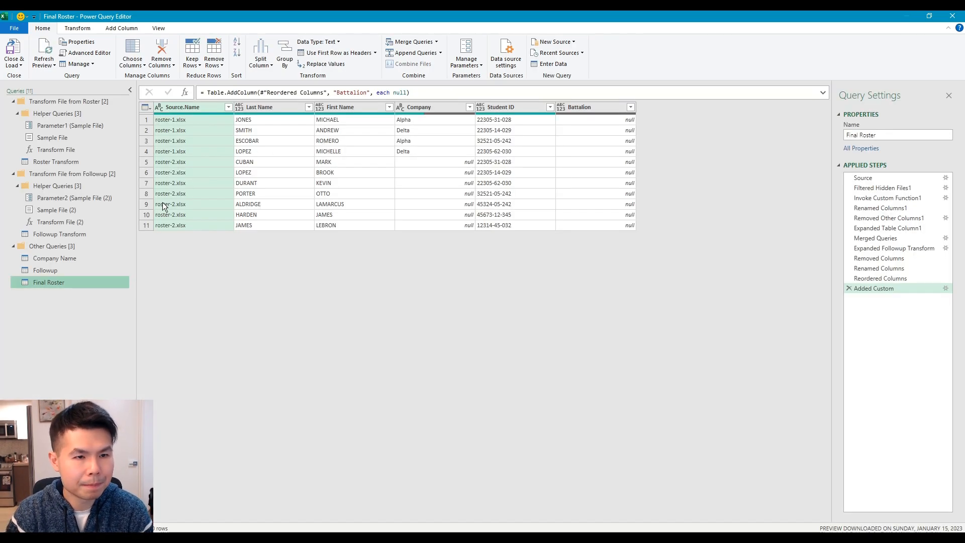
left_click(70, 269)
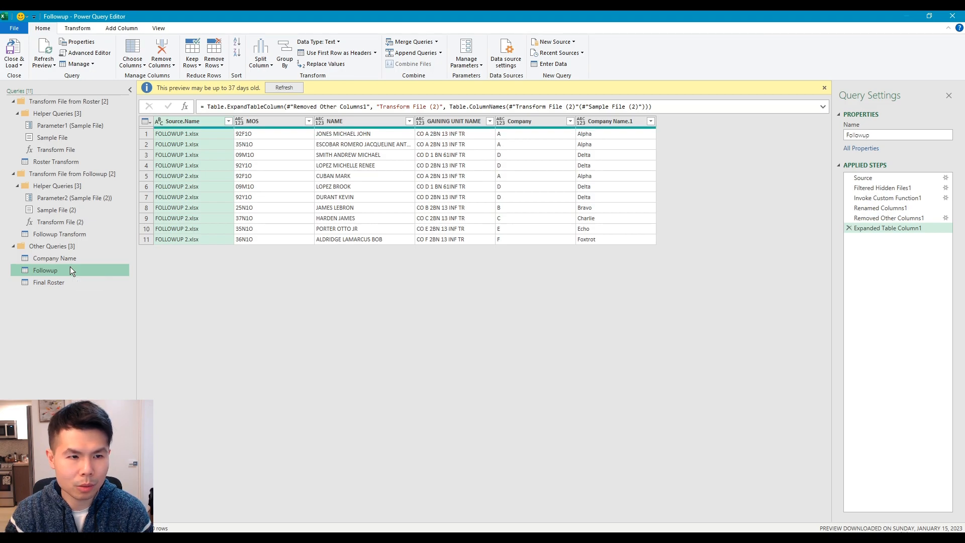
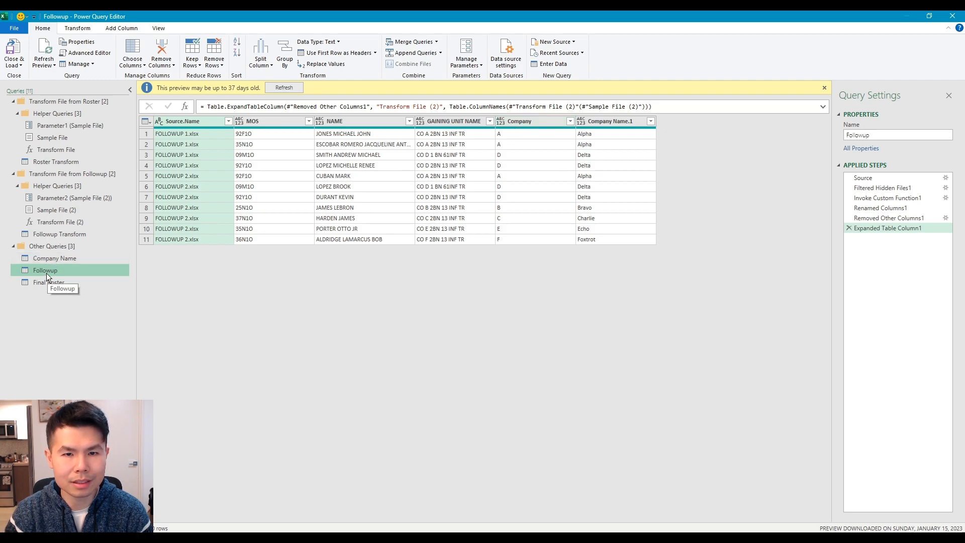
Step: Compare the Company Name.1 values in the Followup query with the Company values in the Final Roster query
left_click(592, 132)
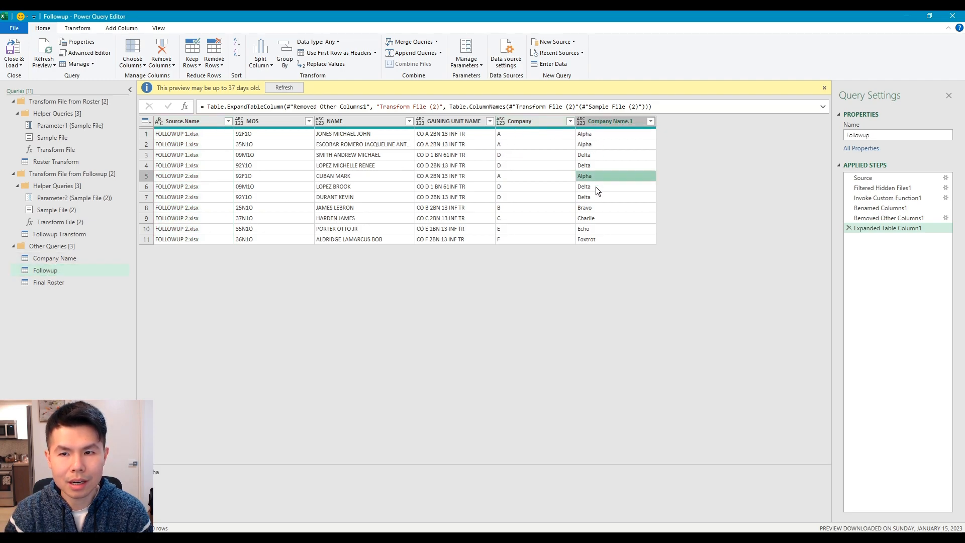
left_click(59, 285)
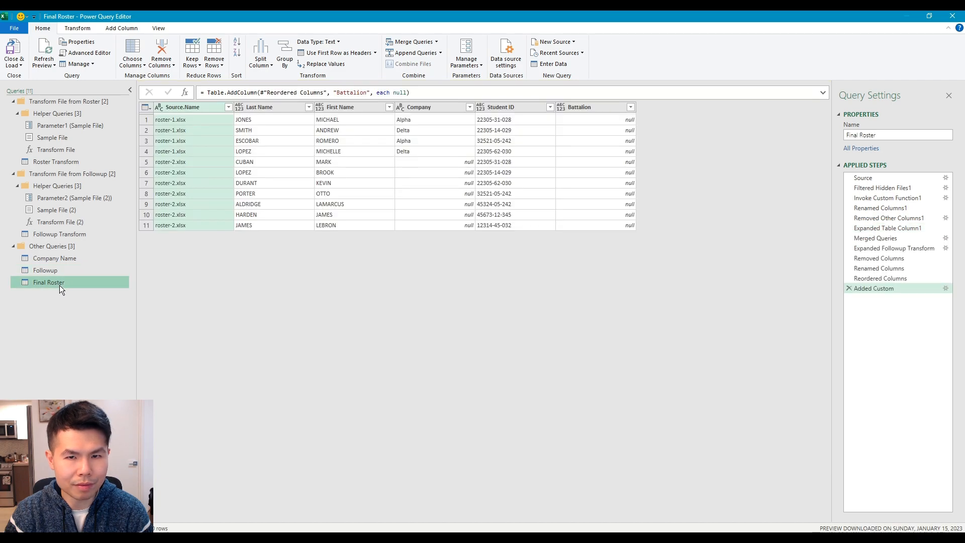
left_click(426, 172)
left_click(433, 151)
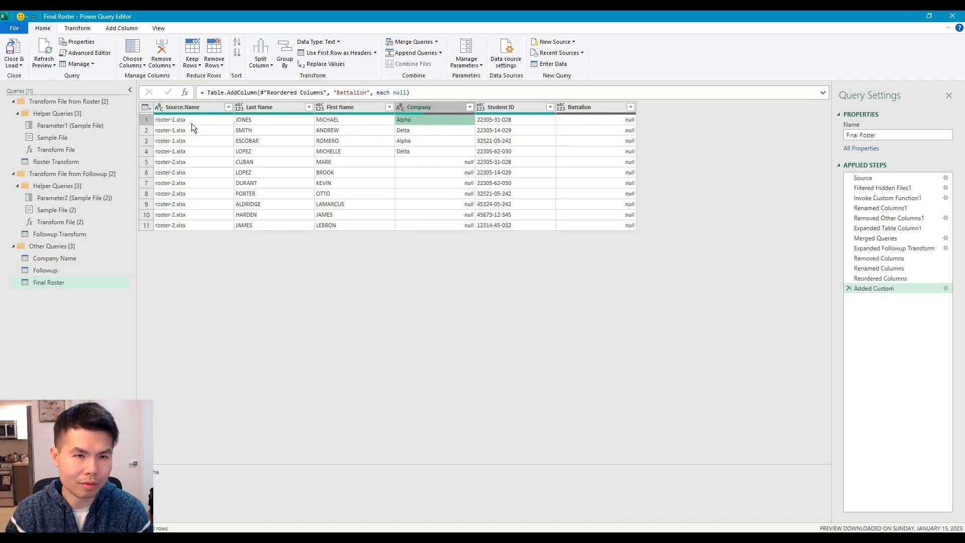
left_click(189, 151)
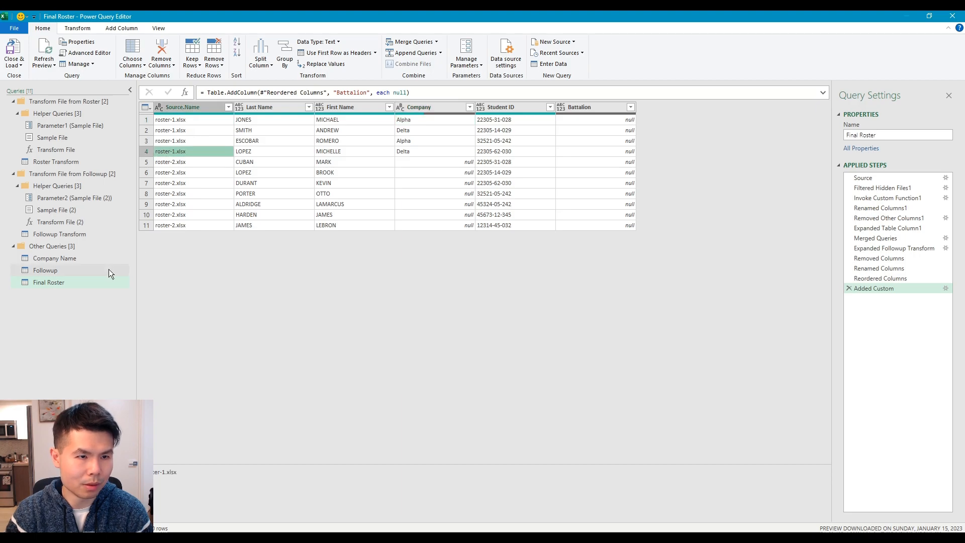
Step: Examine the Roster Transform, Followup Transform, Company Name and Followup queries against the Company column of Final Roster
left_click(80, 161)
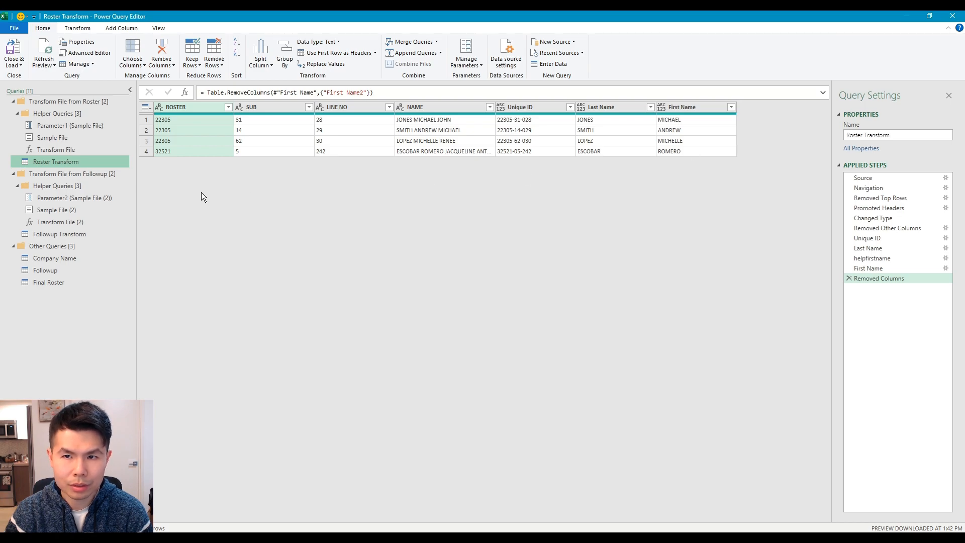
left_click(52, 233)
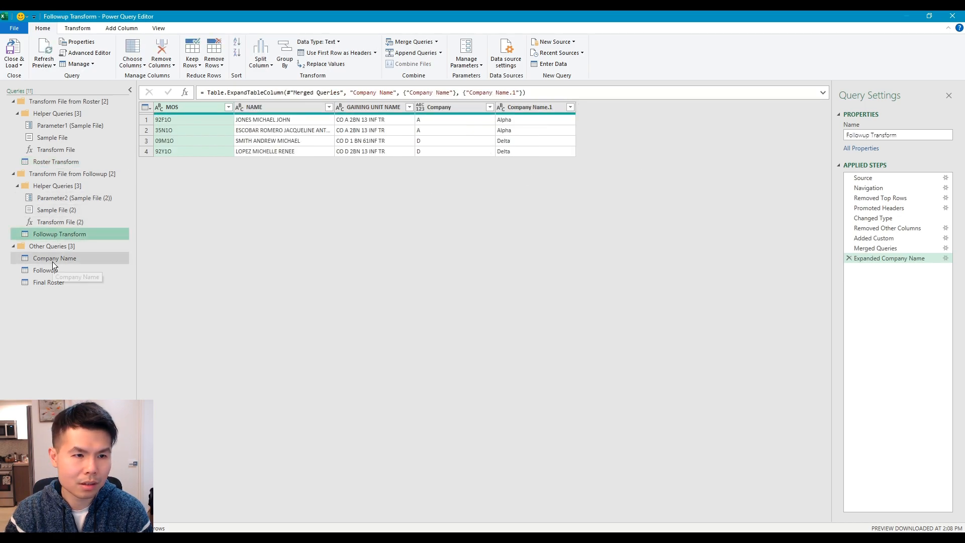
left_click(88, 261)
left_click(78, 269)
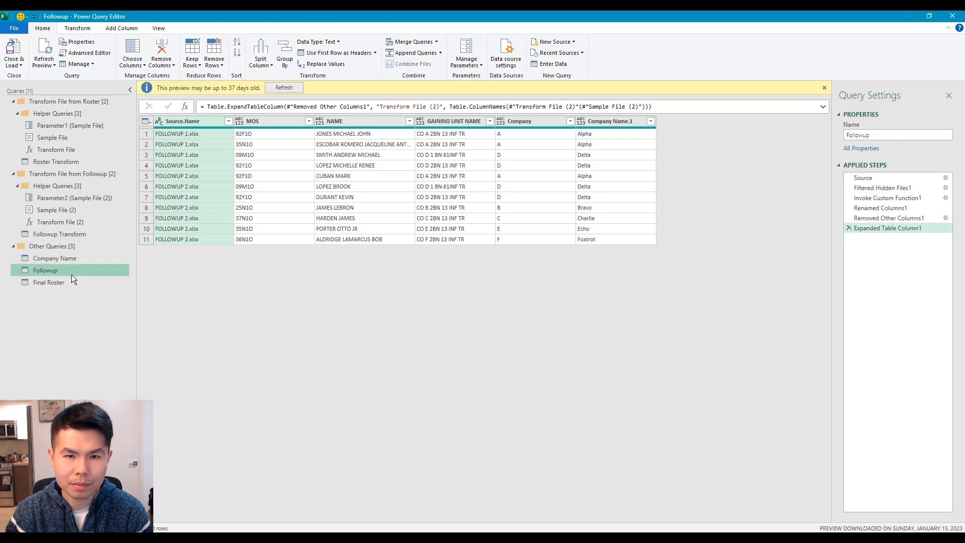
left_click(63, 284)
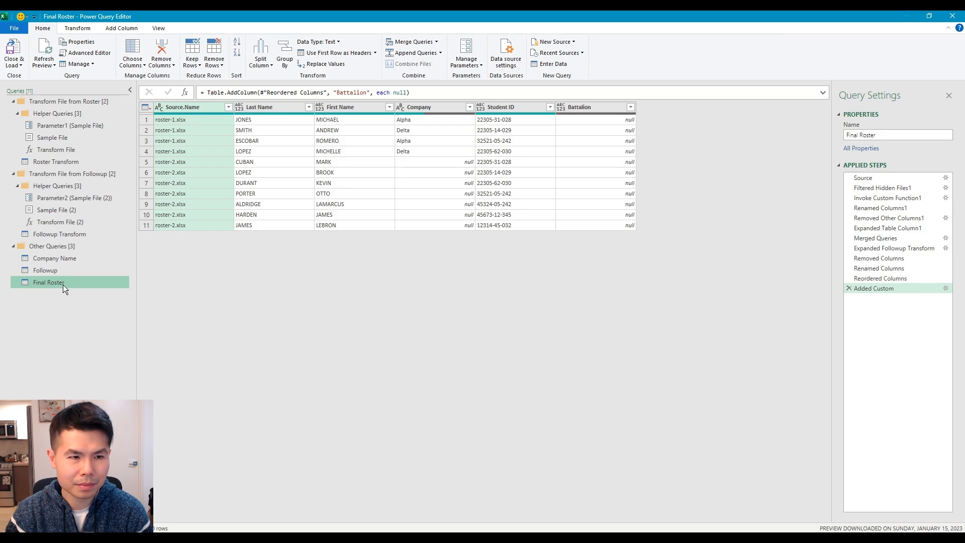
left_click(74, 258)
left_click(64, 284)
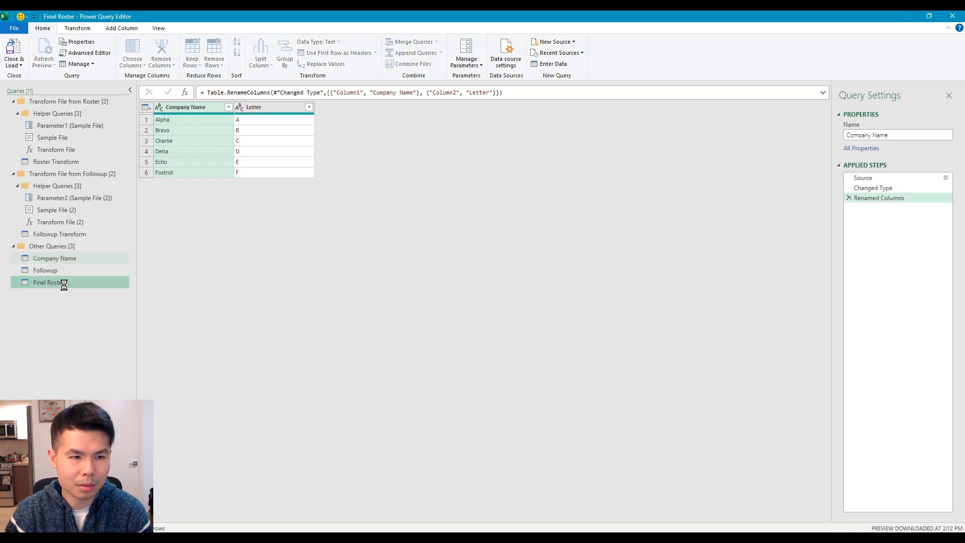
left_click(66, 271)
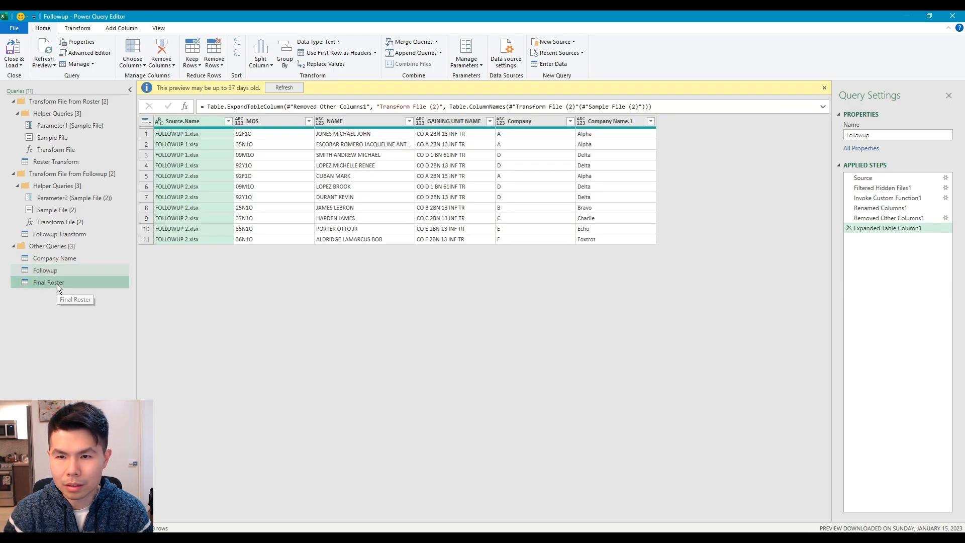
left_click(57, 284)
left_click(436, 107)
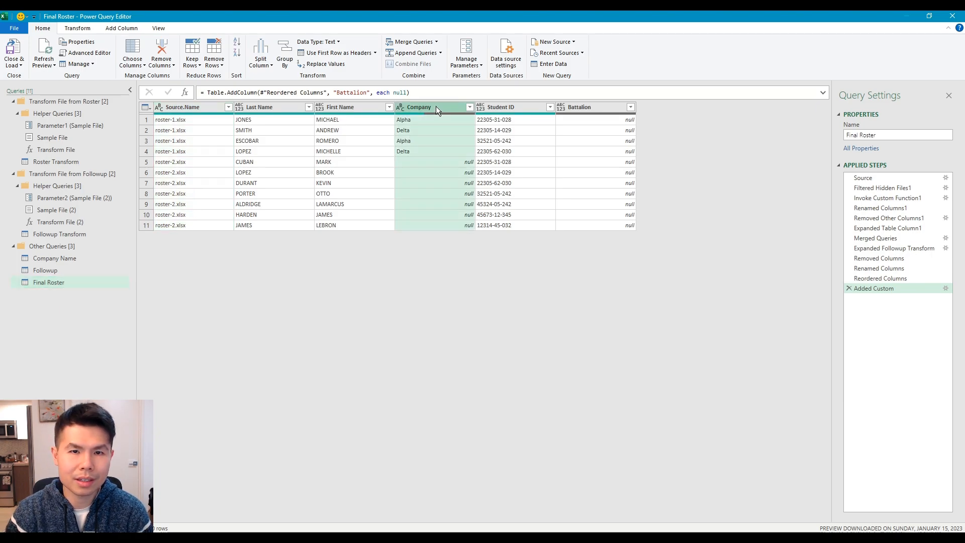
Step: Inspect the Merged Queries and Expanded Followup Transform steps of Final Roster to trace the source of the company names
left_click(886, 237)
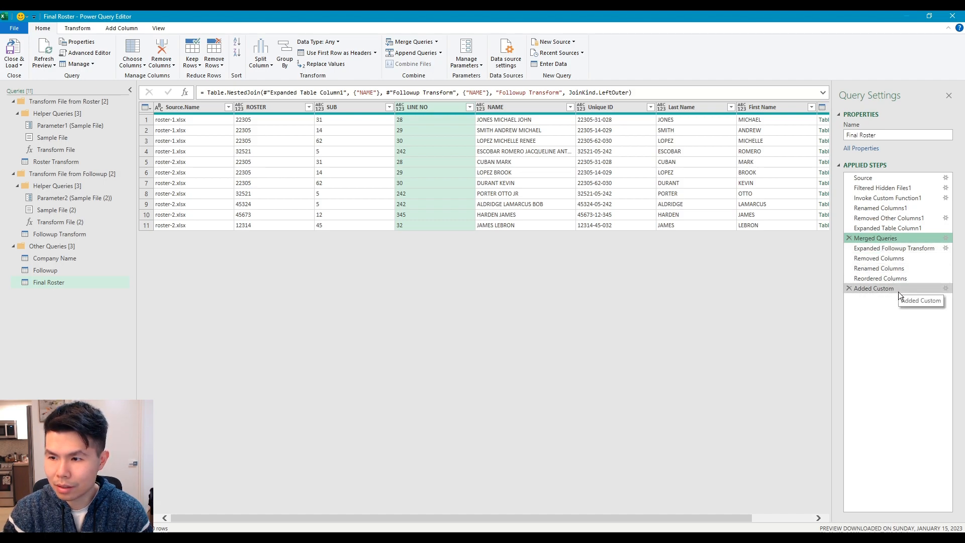
left_click(910, 248)
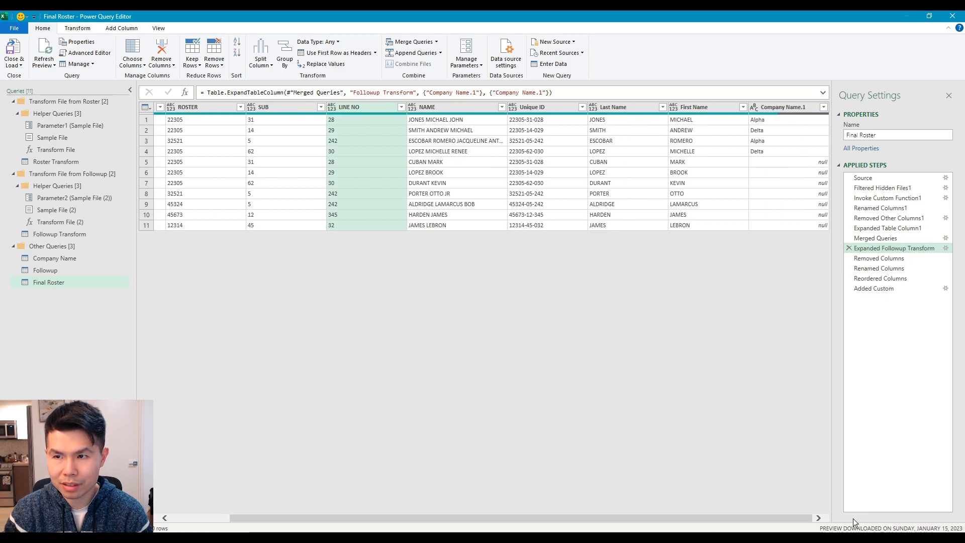
left_click(881, 239)
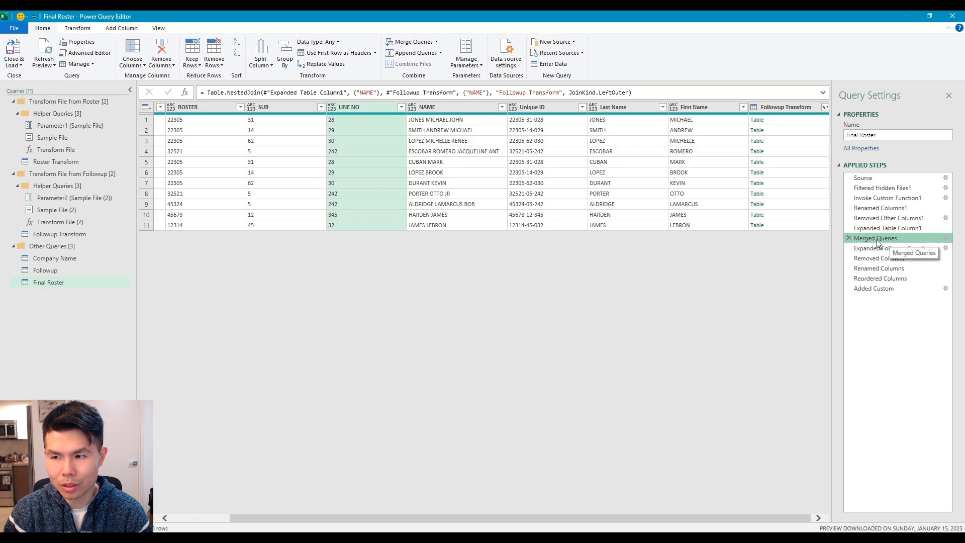
left_click_drag(749, 517, 754, 515)
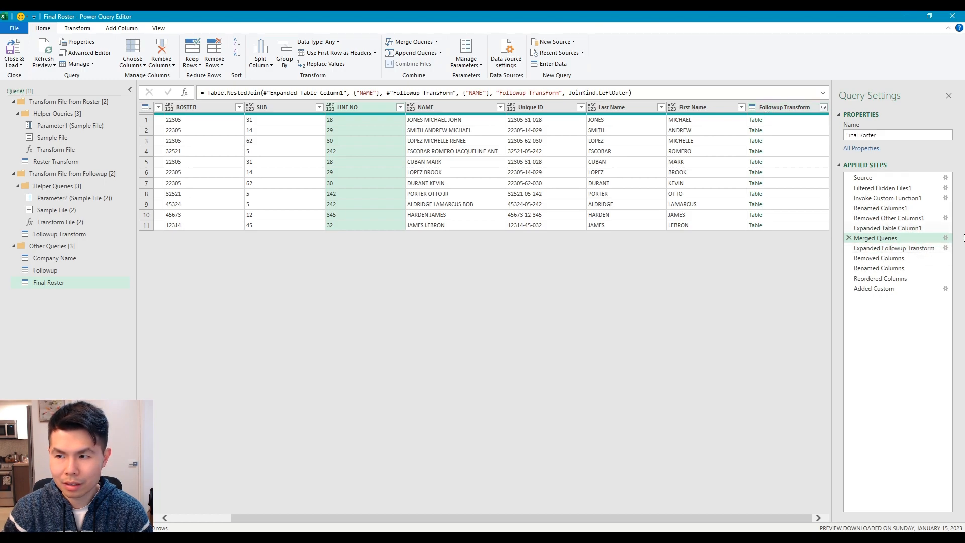
Step: Edit Final Roster's Merged Queries step to join with the Followup query on the NAME column instead of Followup Transform
left_click(945, 239)
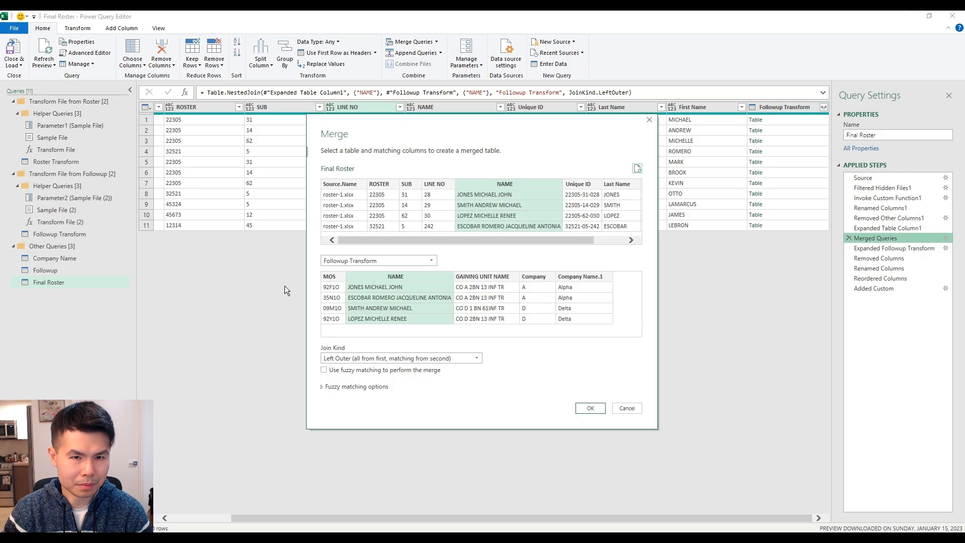
left_click(411, 261)
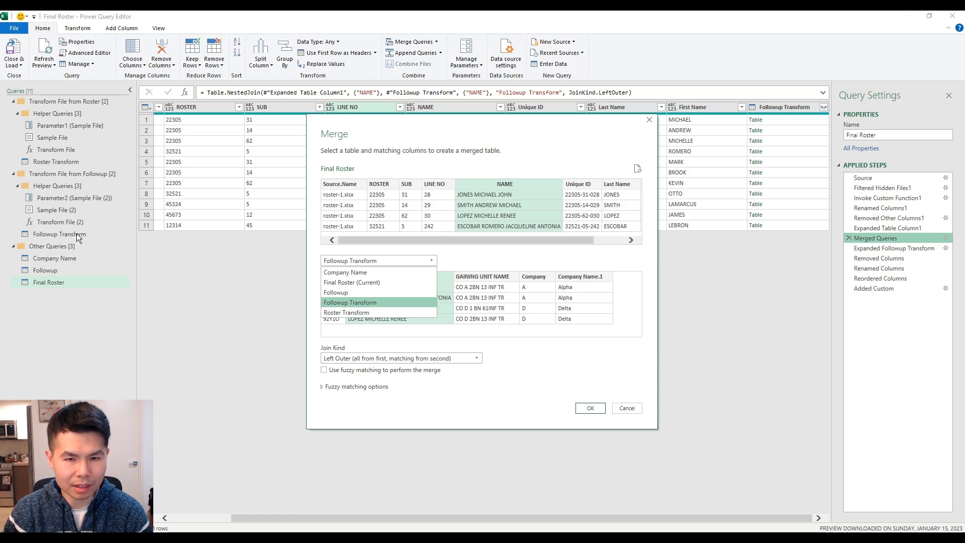
left_click(384, 293)
left_click(449, 278)
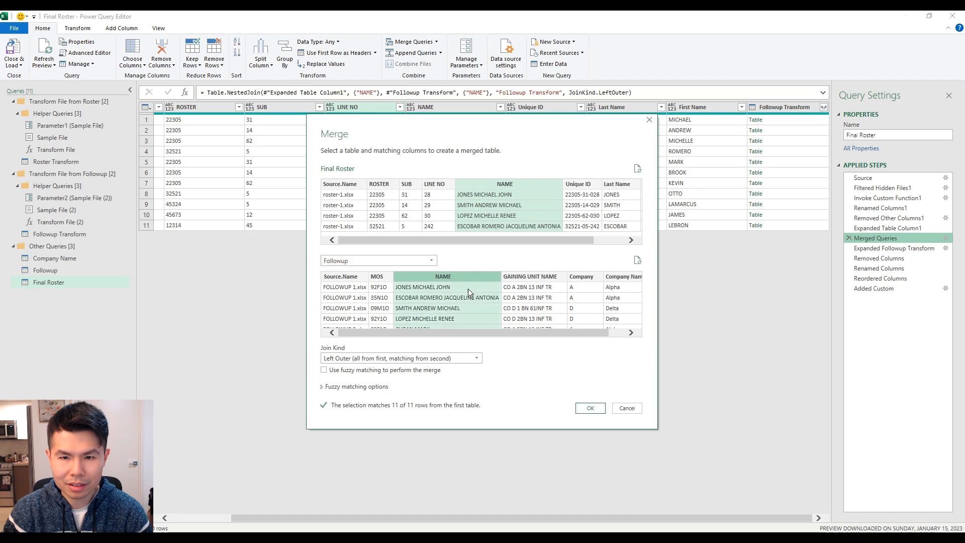
left_click_drag(489, 332, 674, 332)
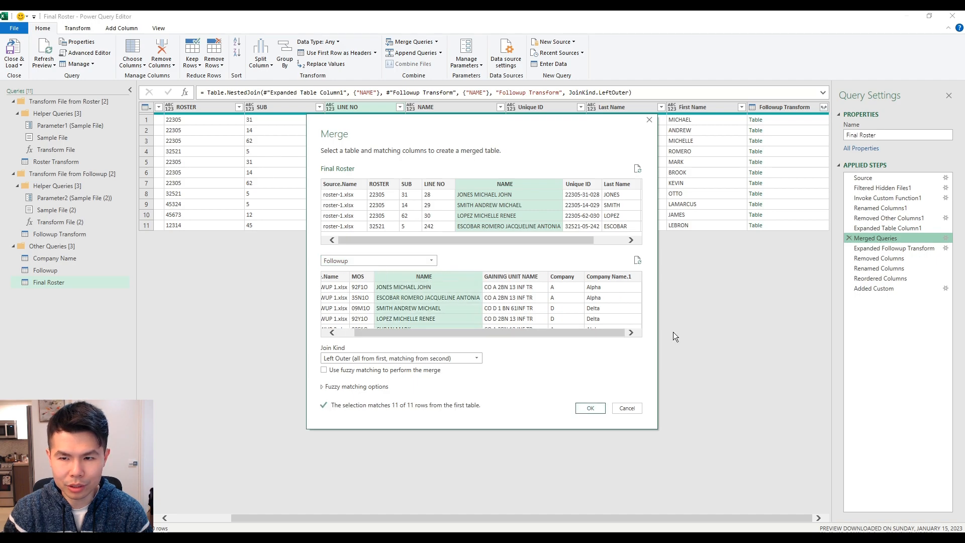
left_click(595, 408)
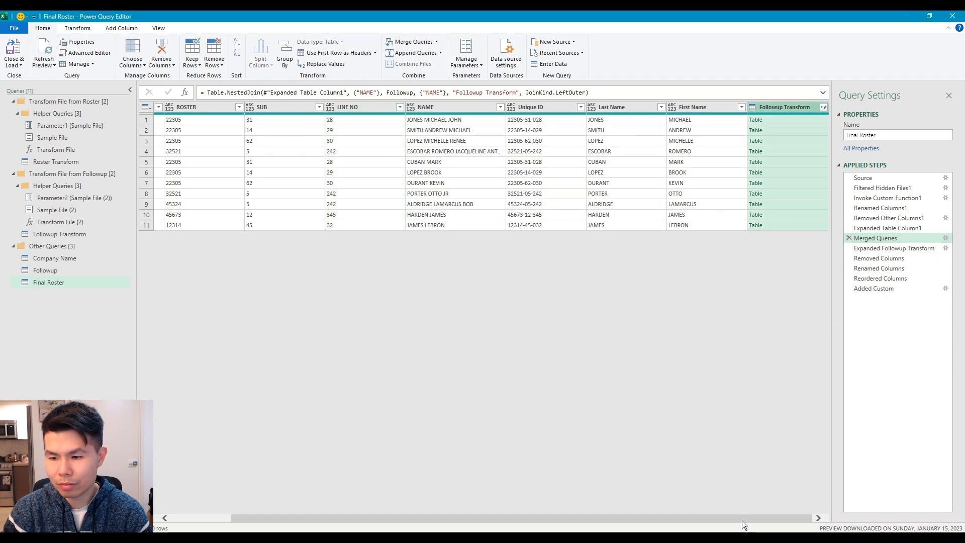
Step: Review the Final Roster steps after the merge, from Expanded Followup Transform through Added Custom
left_click(899, 248)
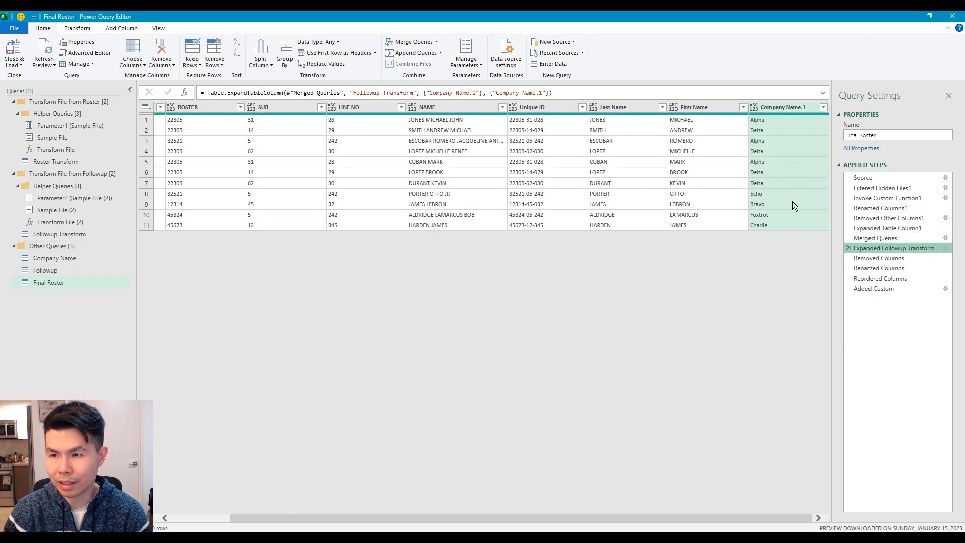
left_click(884, 257)
left_click(882, 269)
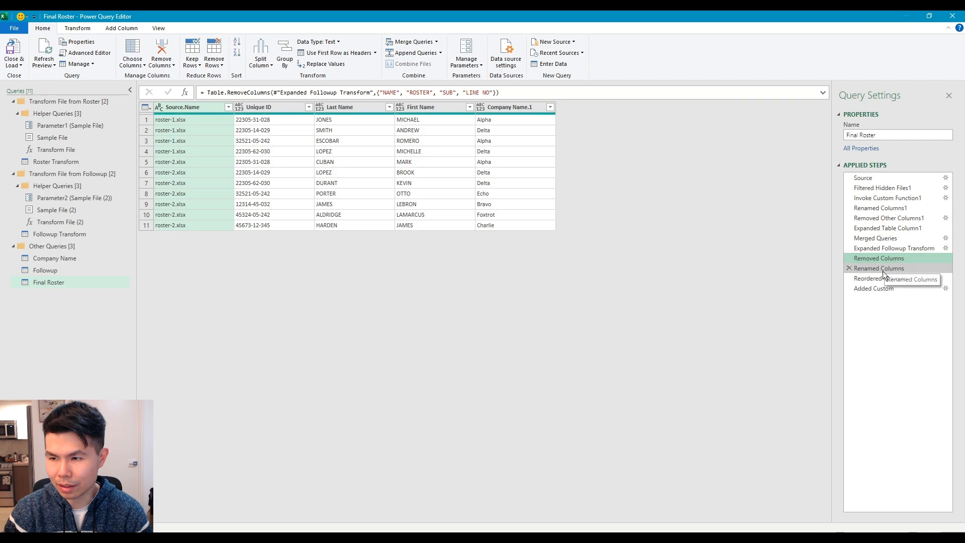
left_click(880, 280)
left_click(874, 289)
Step: Load the corrected Final Roster query into the Roster sheet and check its Company column
left_click(18, 53)
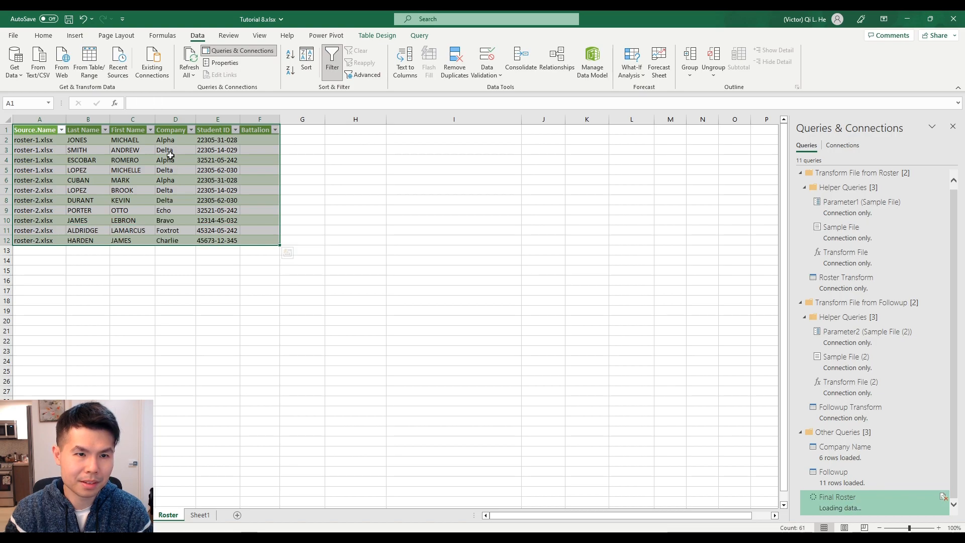
left_click_drag(171, 141, 168, 240)
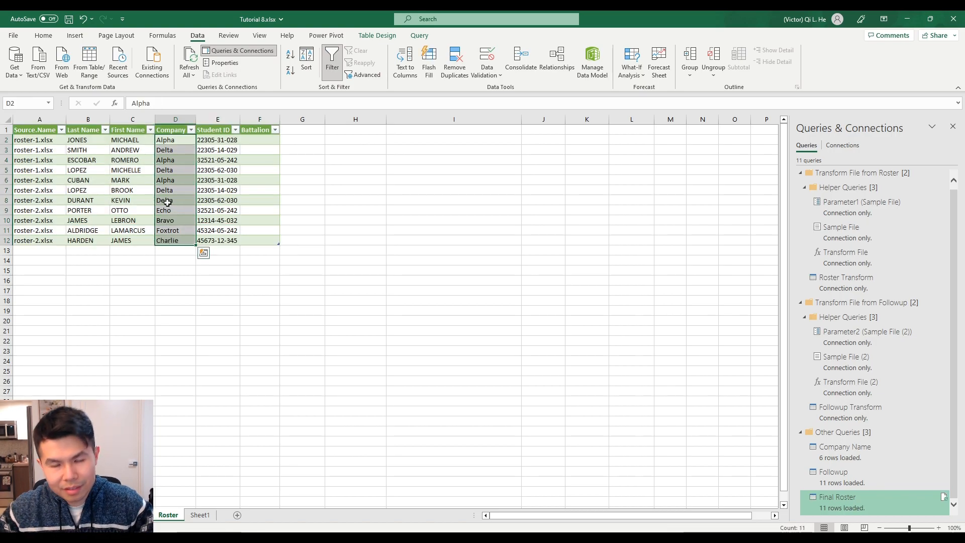
left_click(393, 200)
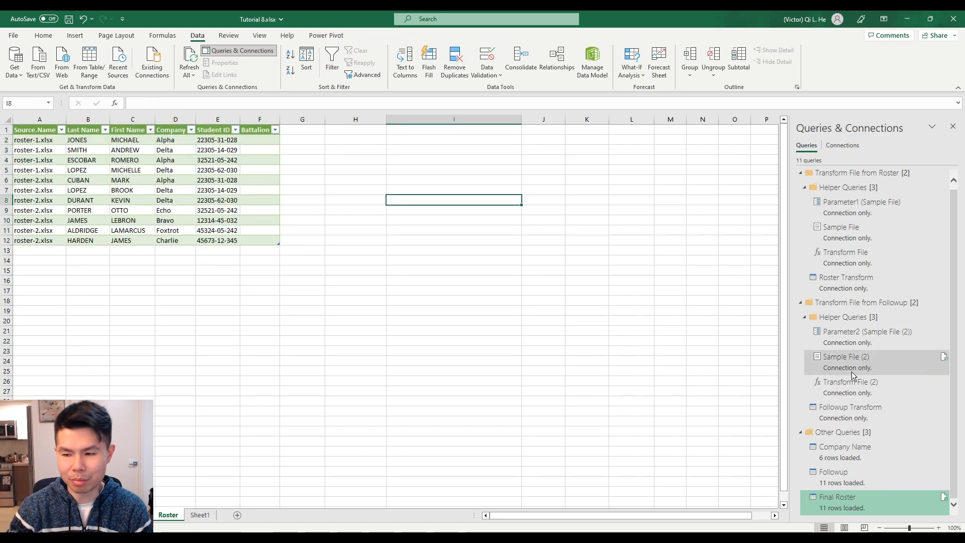
Step: Reopen the Final Roster query for editing and compare the Followup Transform query with the Followup query
right_click(825, 497)
left_click(876, 356)
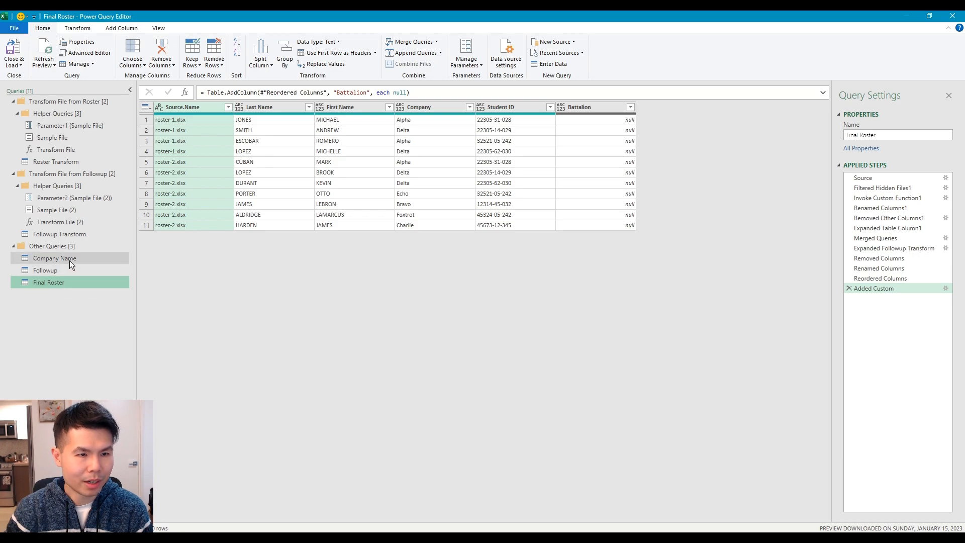
left_click(78, 238)
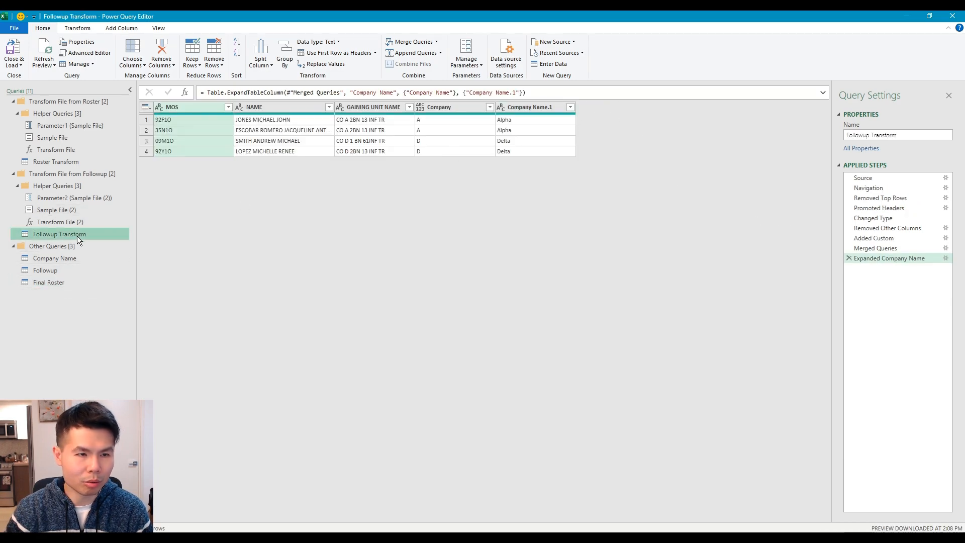
left_click(82, 273)
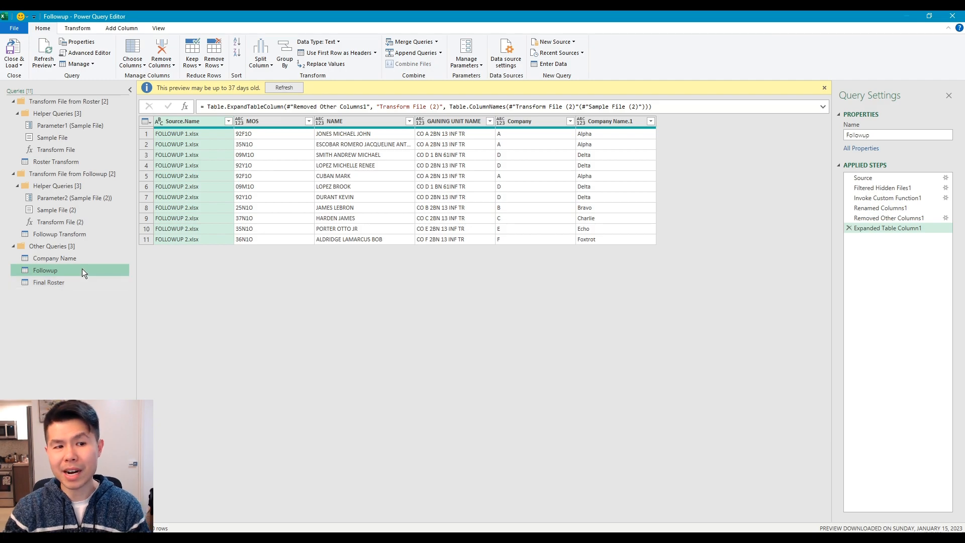
left_click(81, 281)
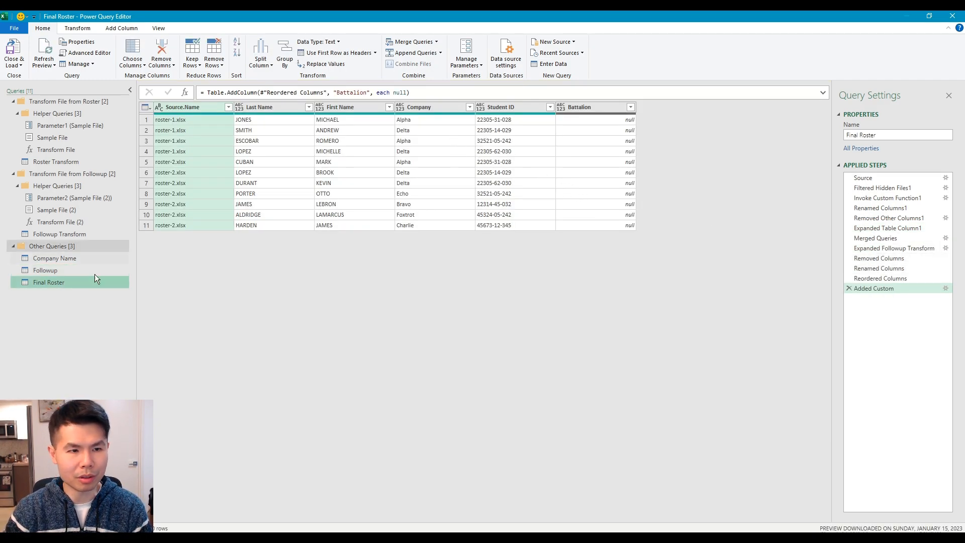
Step: Close and load the queries back to the Roster sheet and save the Tutorial 8.xlsx workbook
left_click(14, 50)
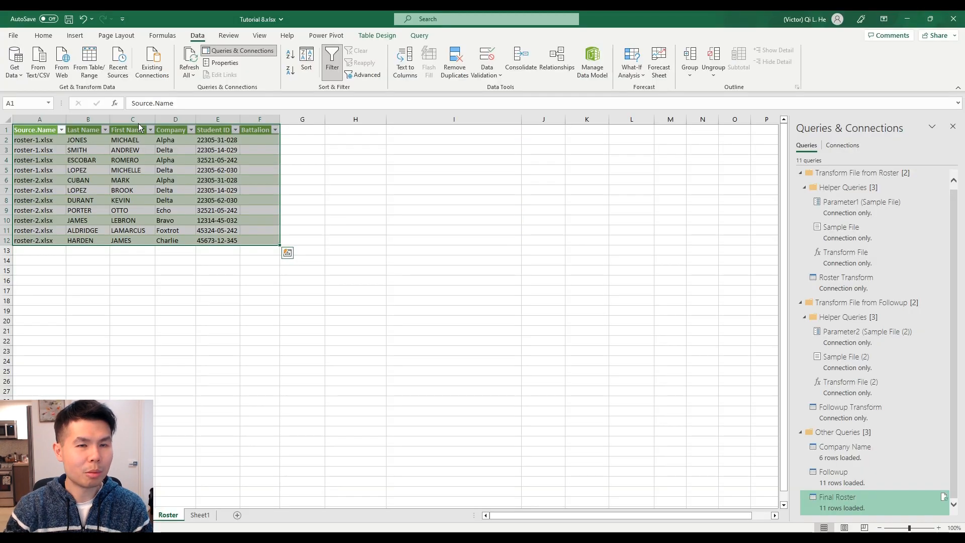
left_click(393, 192)
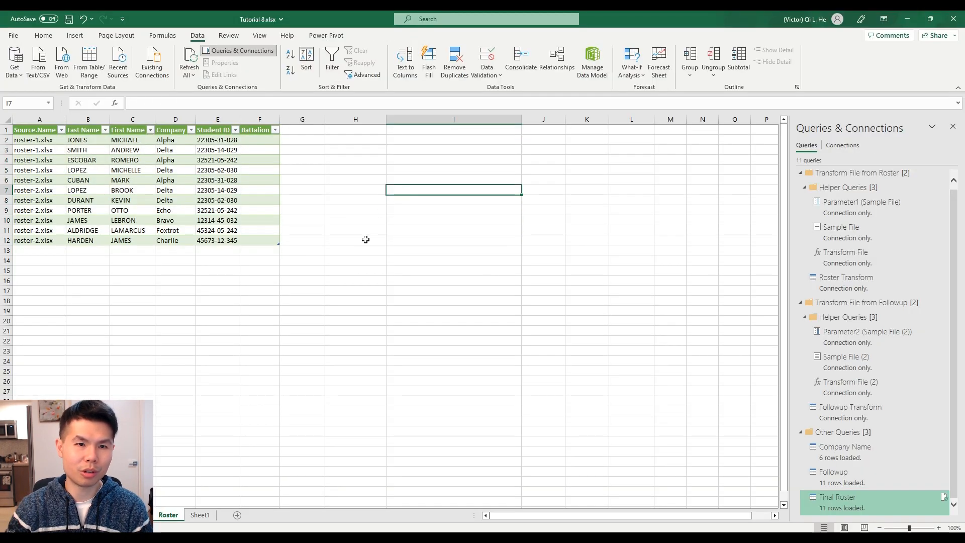
left_click(318, 290)
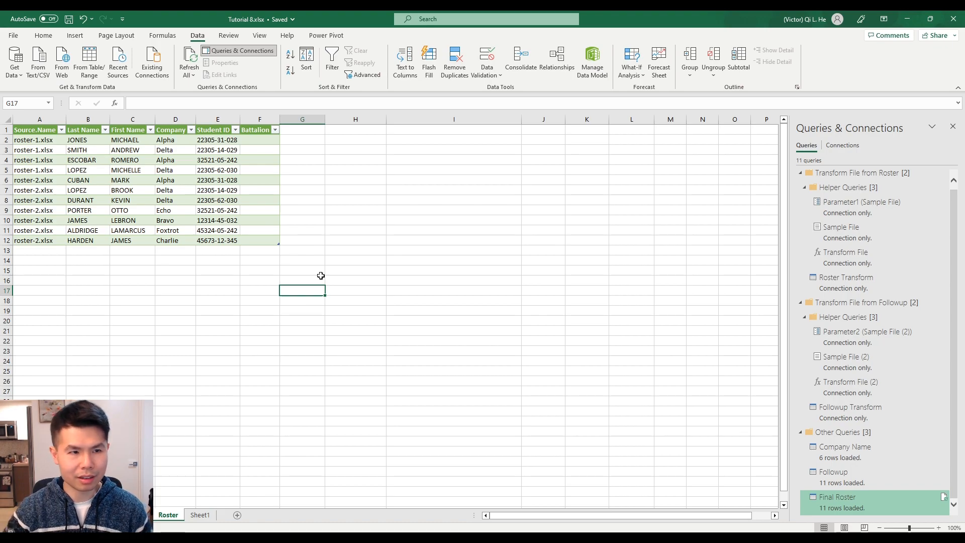
Step: Bold the roster-2.xlsx entries in the Source.Name column, then select the roster-1.xlsx entries above them
left_click_drag(25, 178, 24, 235)
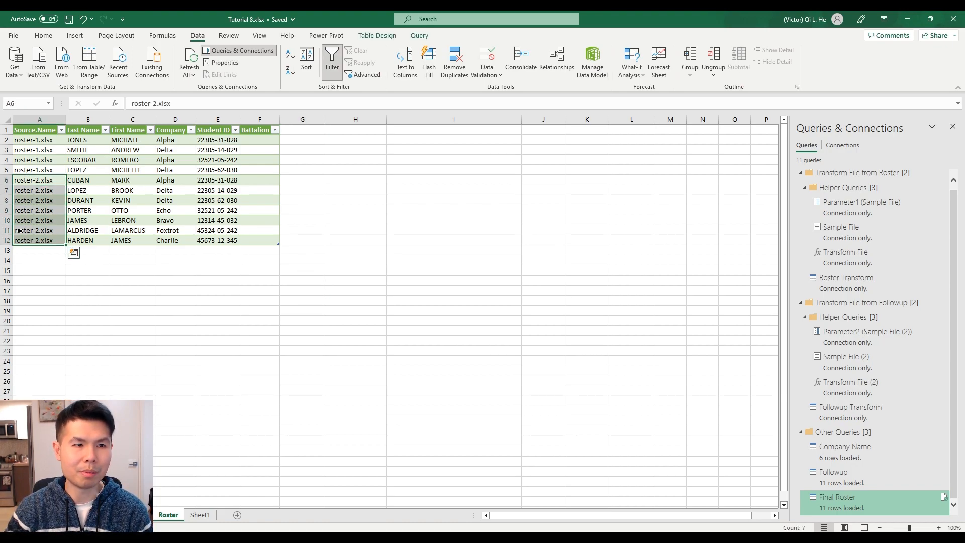
key("ctrl+b")
left_click_drag(35, 169, 47, 141)
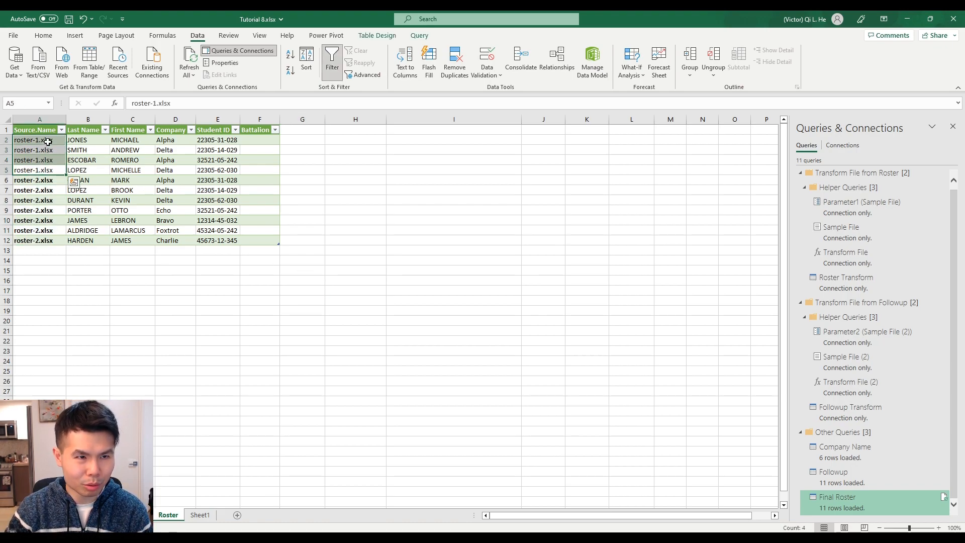
Step: Switch to File Explorer to check the source files in the PQ9 Followup folder, and return to the Roster sheet in Excel
left_click(211, 532)
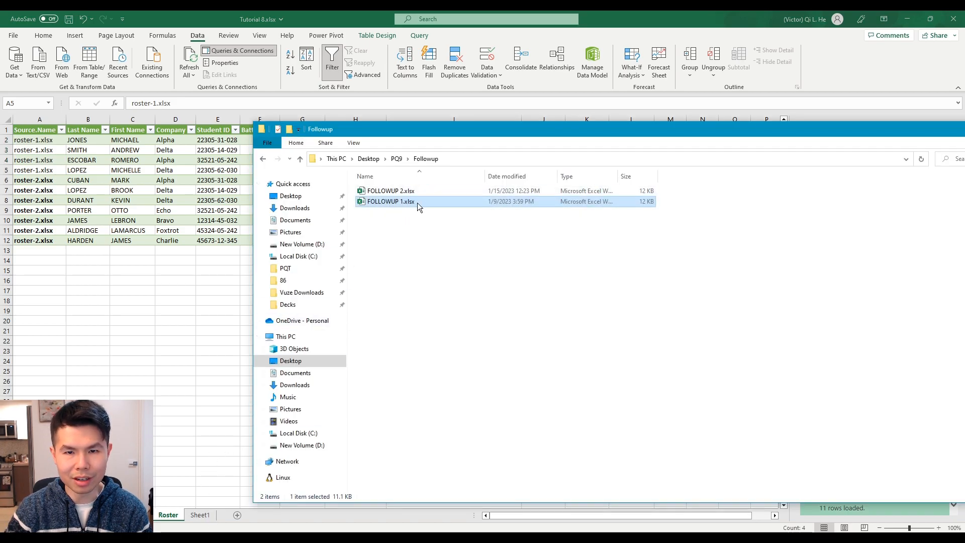
left_click(182, 267)
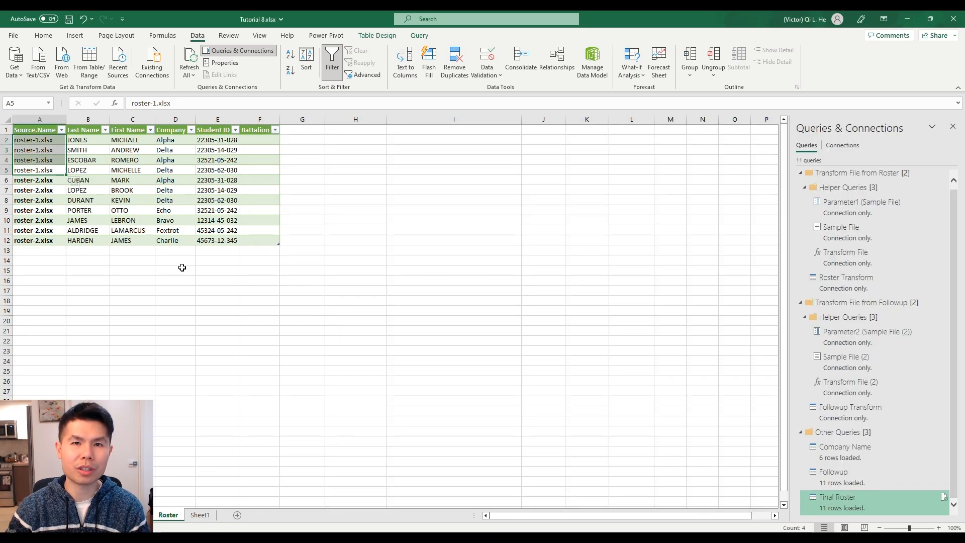
left_click(200, 274)
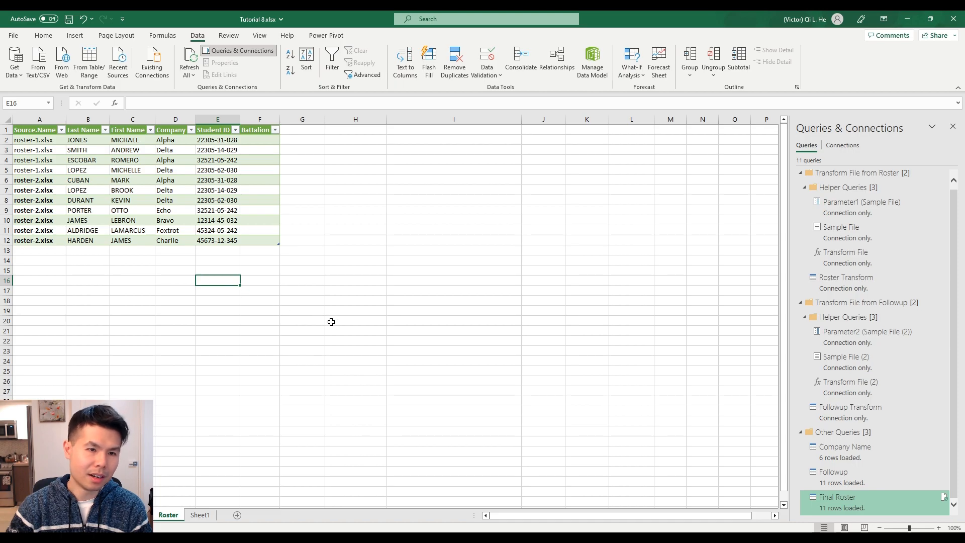
left_click(443, 271)
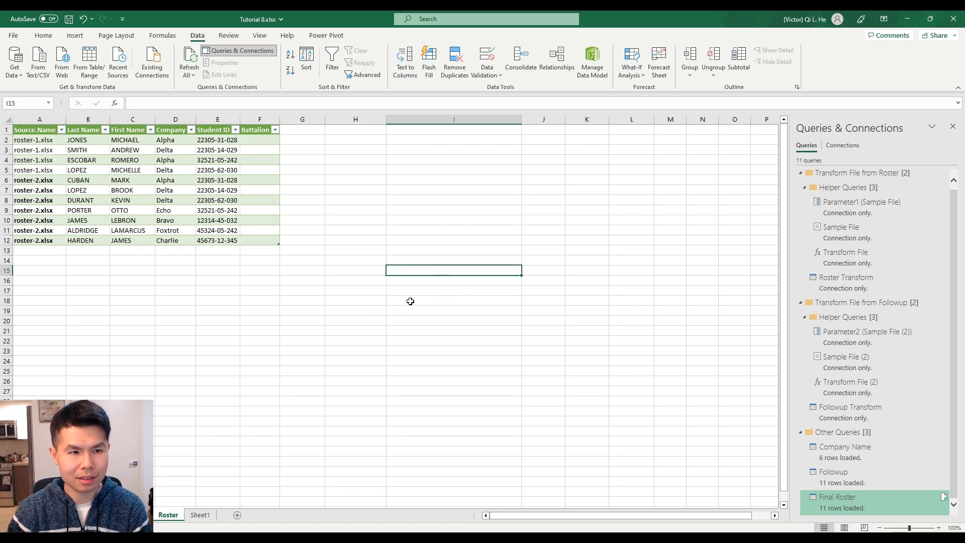
Step: Remove the bold formatting from the roster-2.xlsx entries in the Source.Name column
left_click_drag(36, 180, 36, 242)
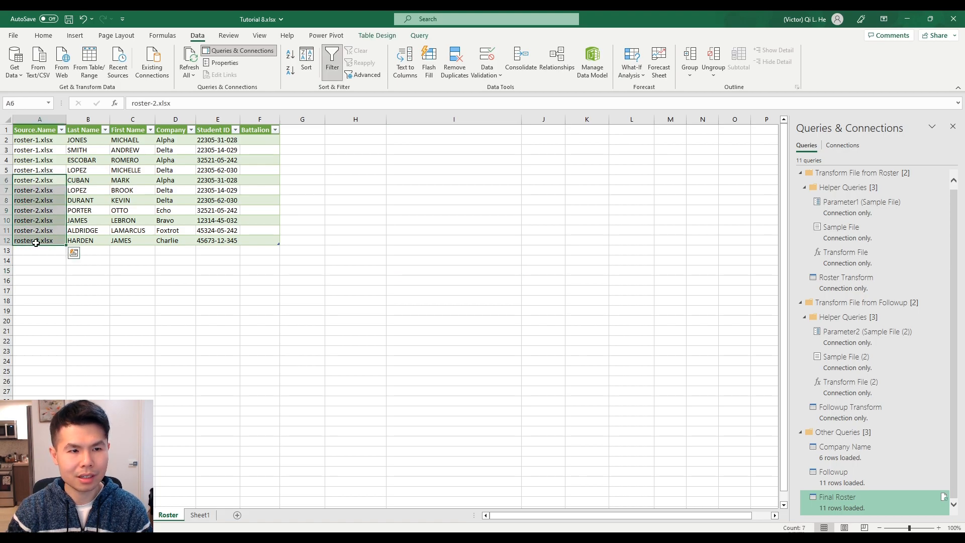
key("ctrl+b")
left_click(217, 300)
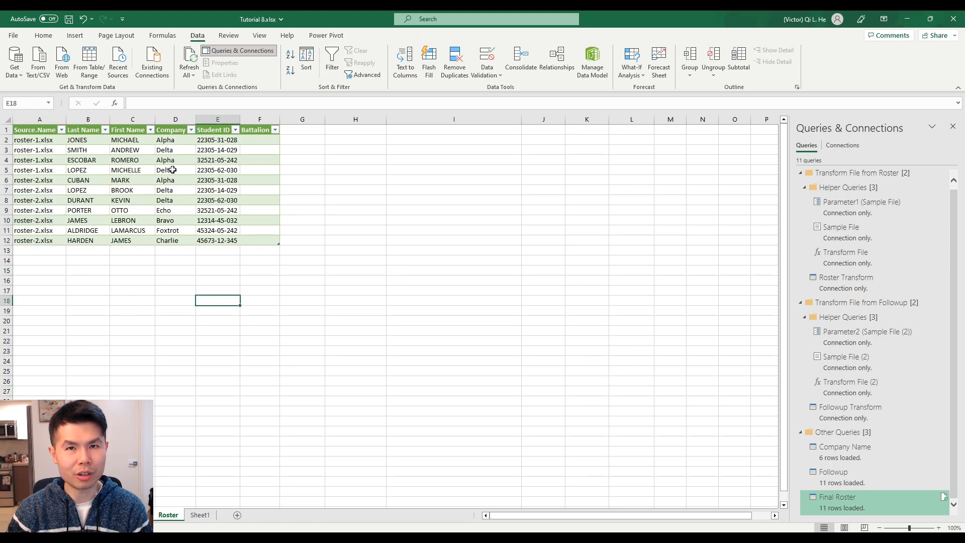
left_click_drag(256, 230, 29, 182)
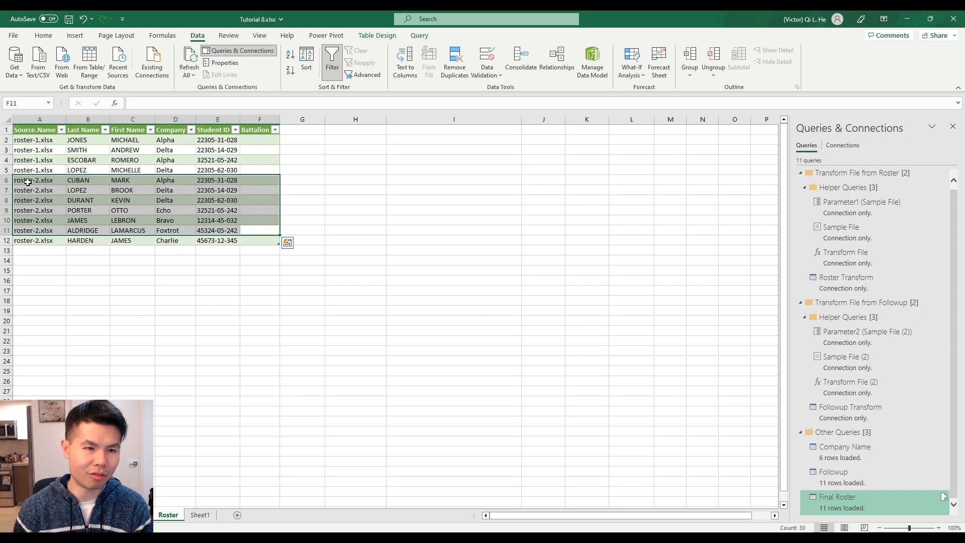
left_click(303, 257)
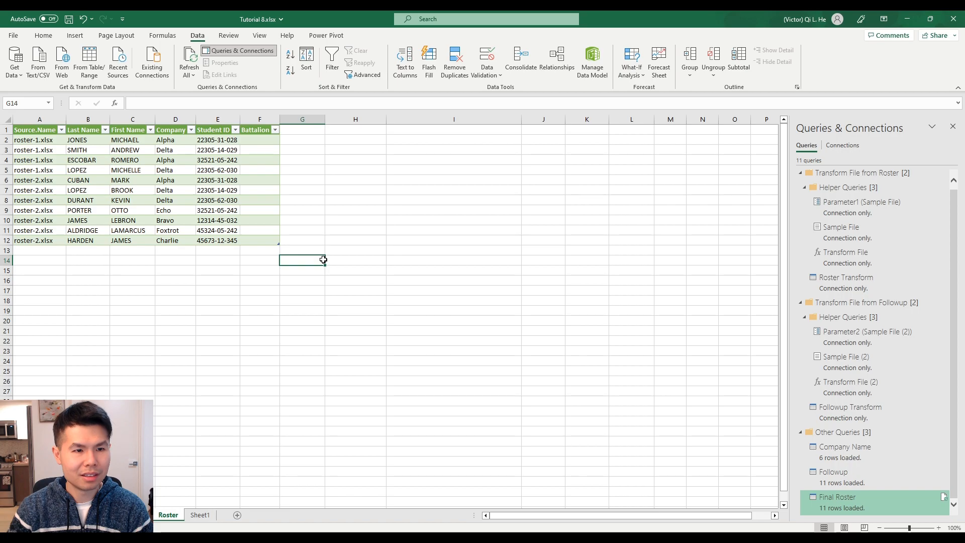
left_click(392, 301)
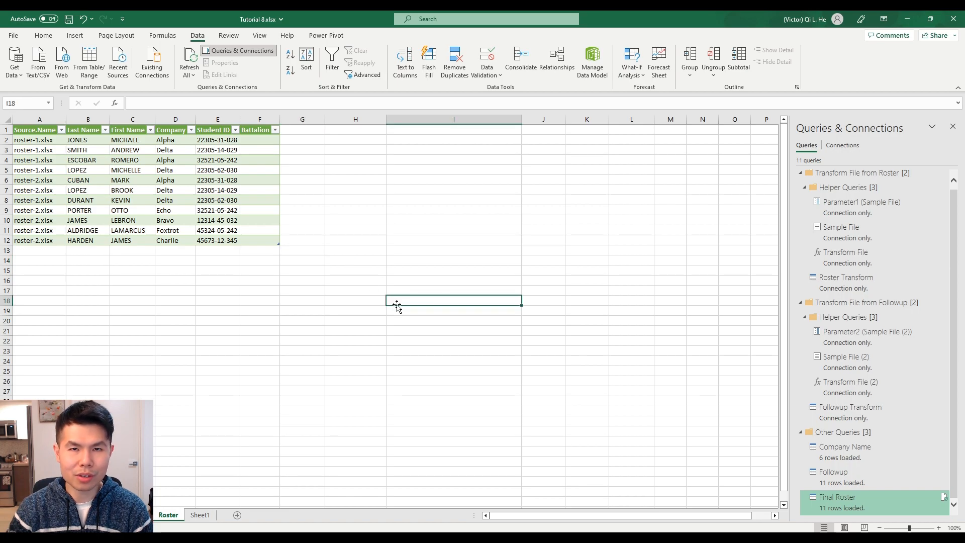